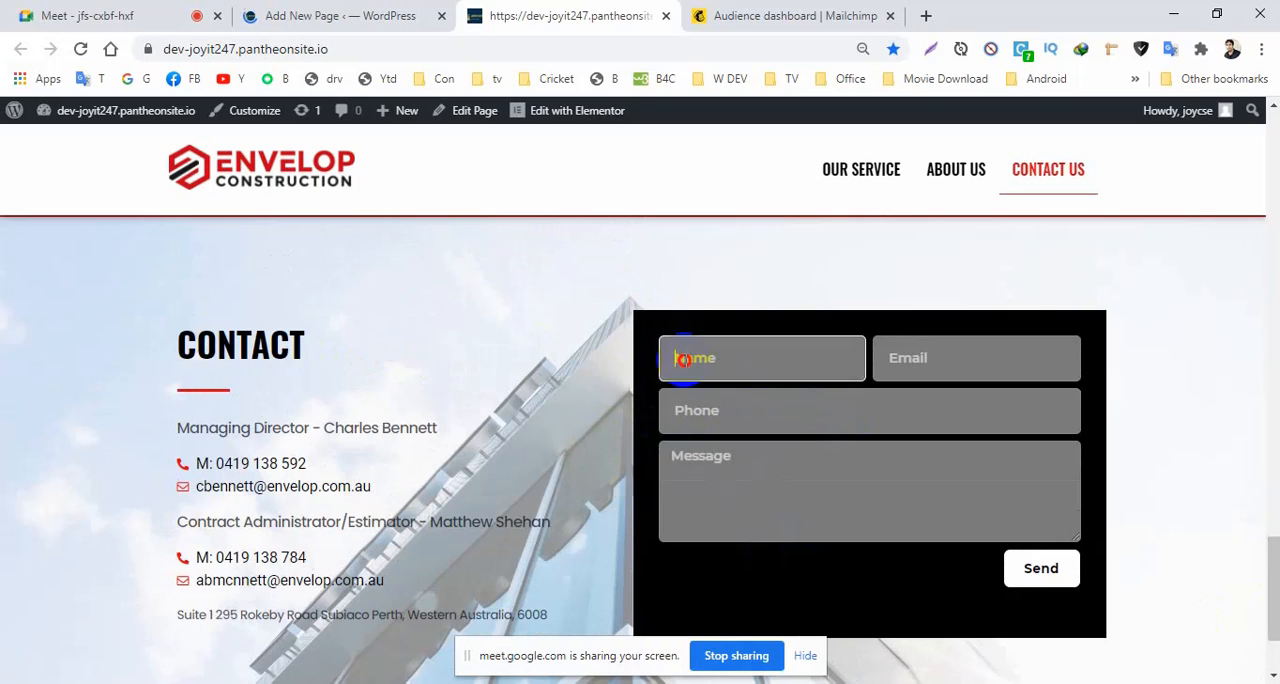
# Fill in the contact form's name, email and phone fields, enter the message "jhdsbsjk", and send the form.
pyautogui.click(698, 414)
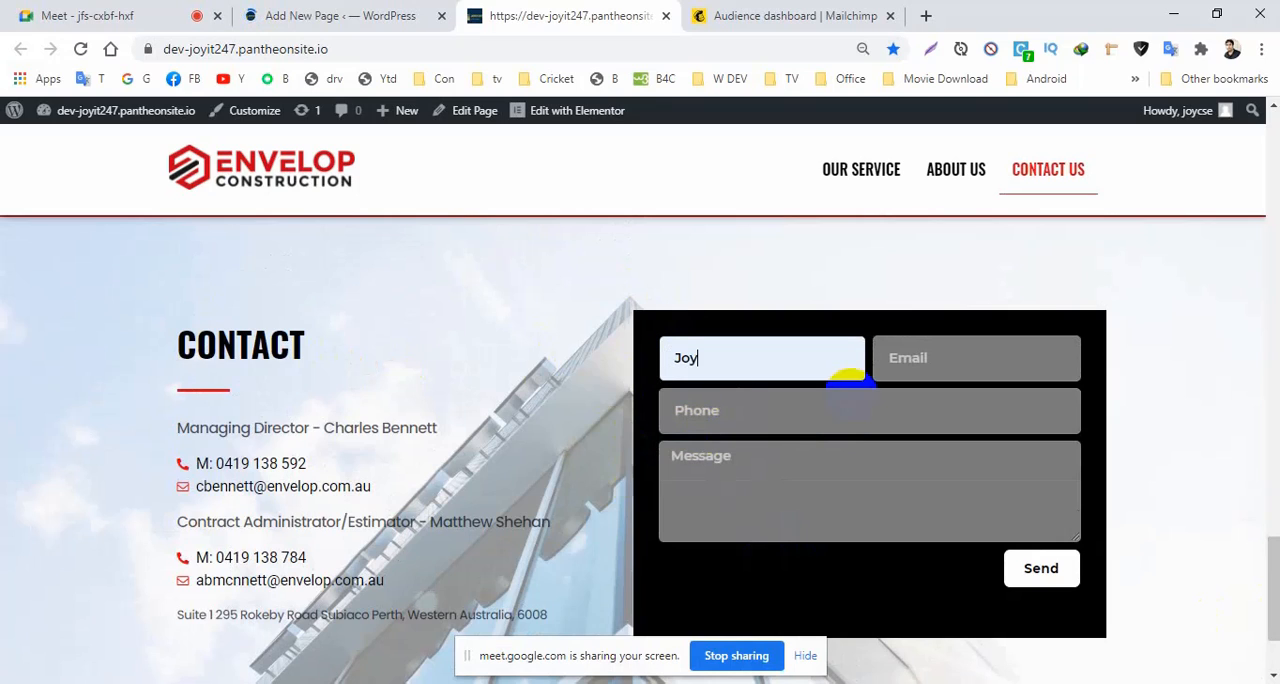
pyautogui.click(910, 358)
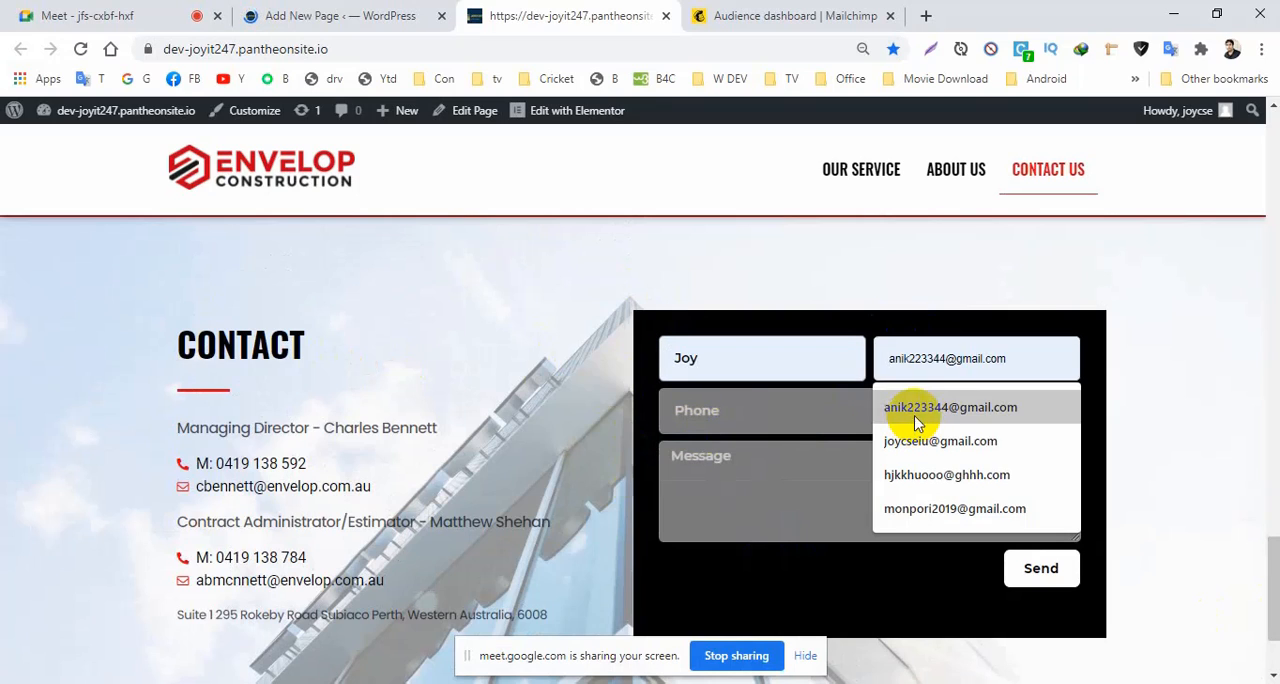
pyautogui.click(915, 415)
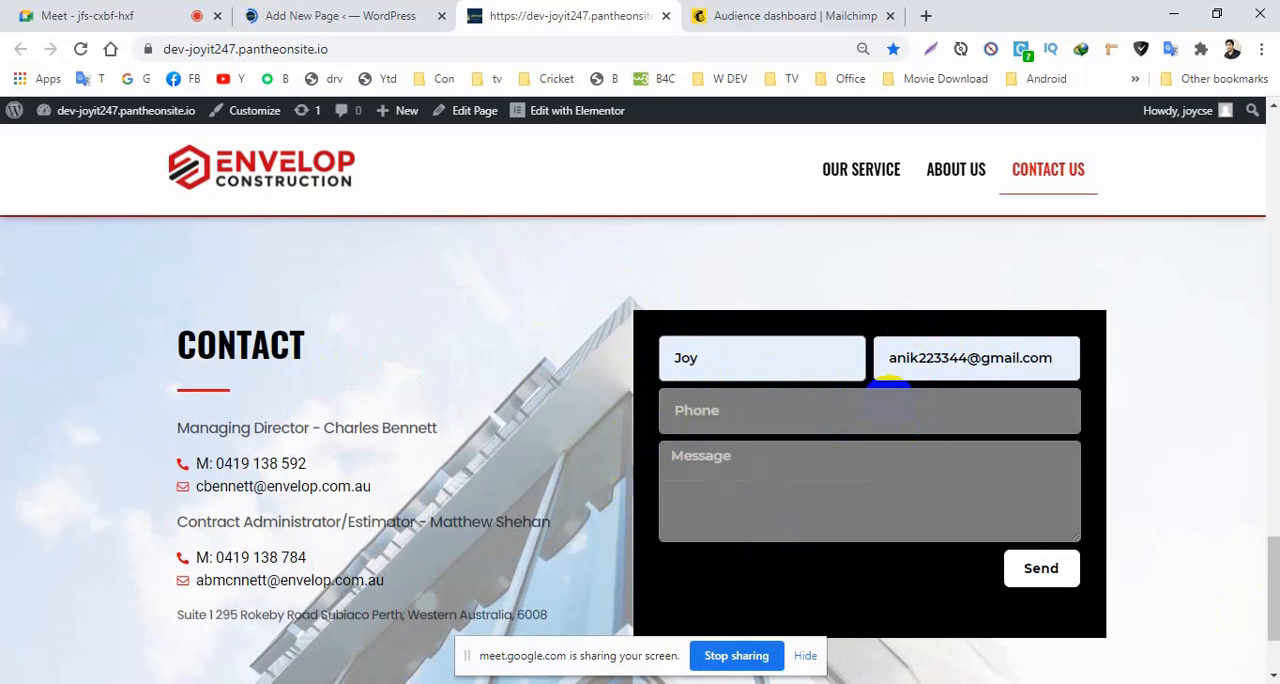
pyautogui.click(700, 409)
pyautogui.click(703, 466)
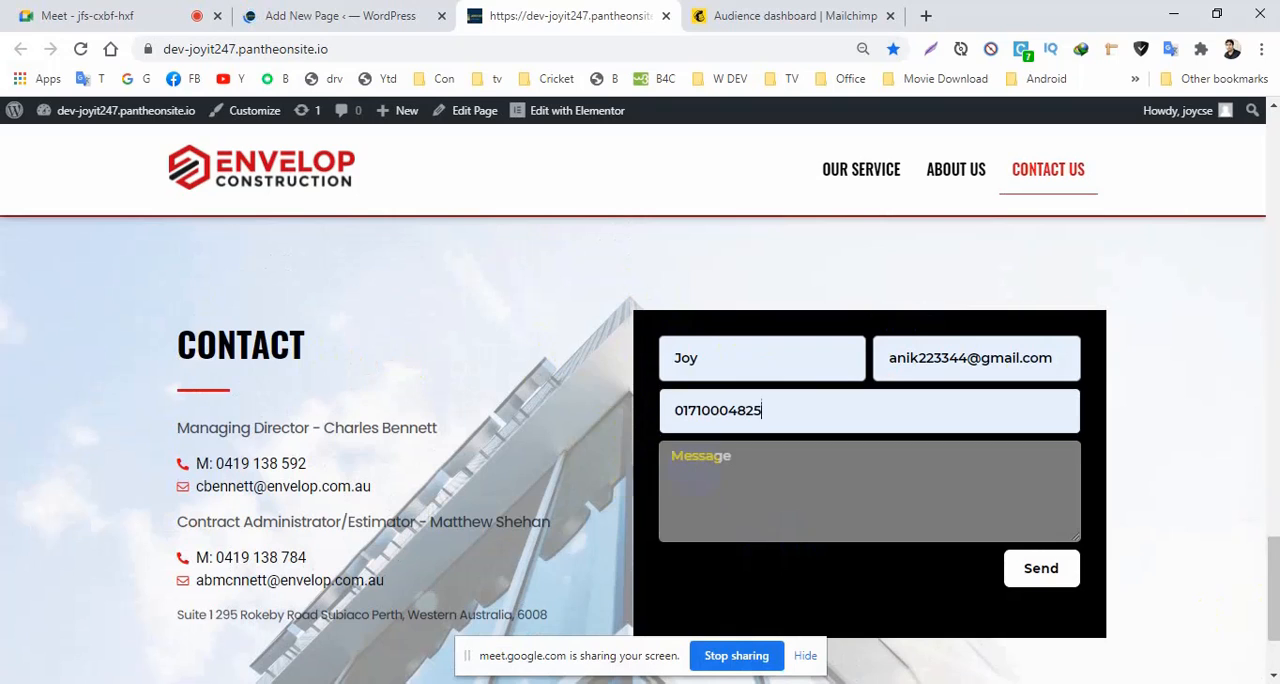
pyautogui.click(675, 497)
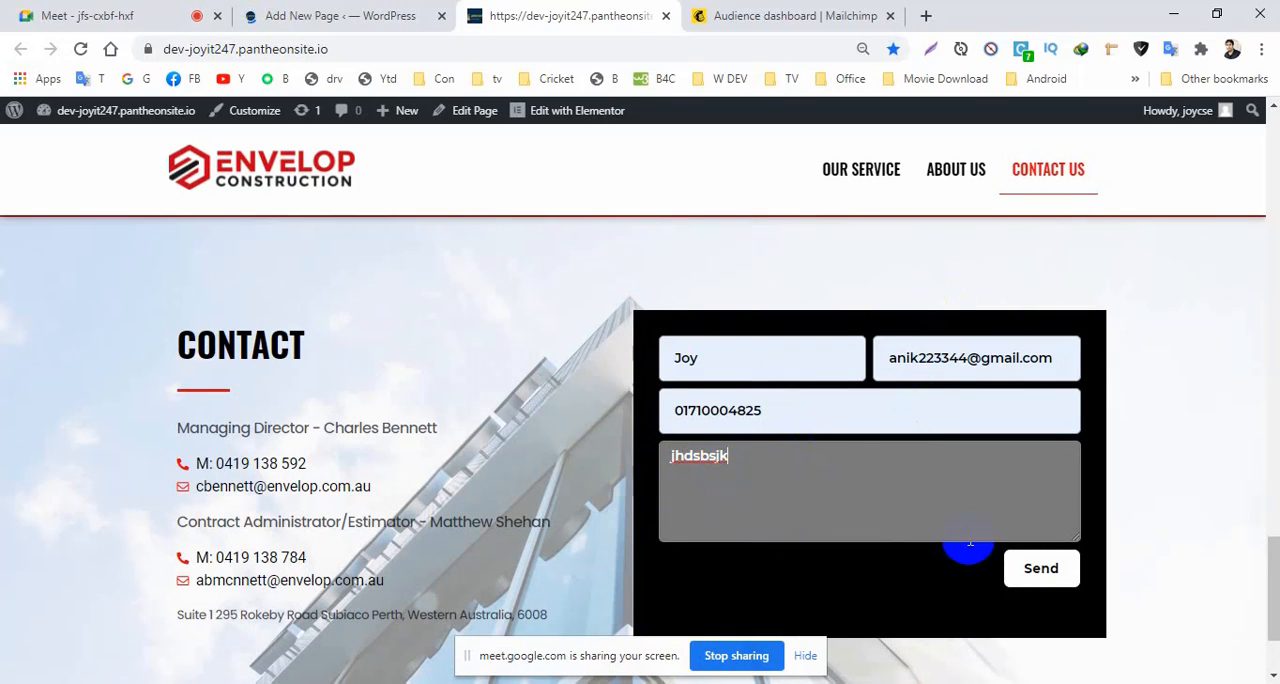
pyautogui.click(1040, 572)
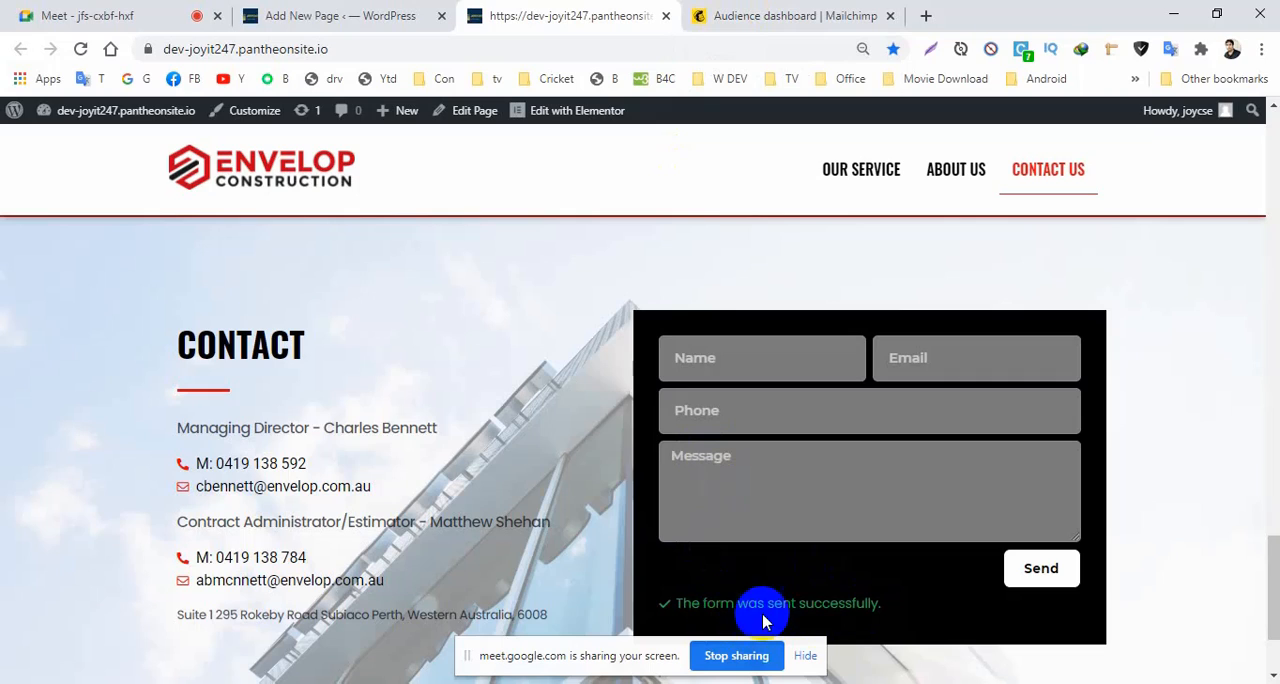
pyautogui.moveTo(880, 610); pyautogui.dragTo(678, 607)
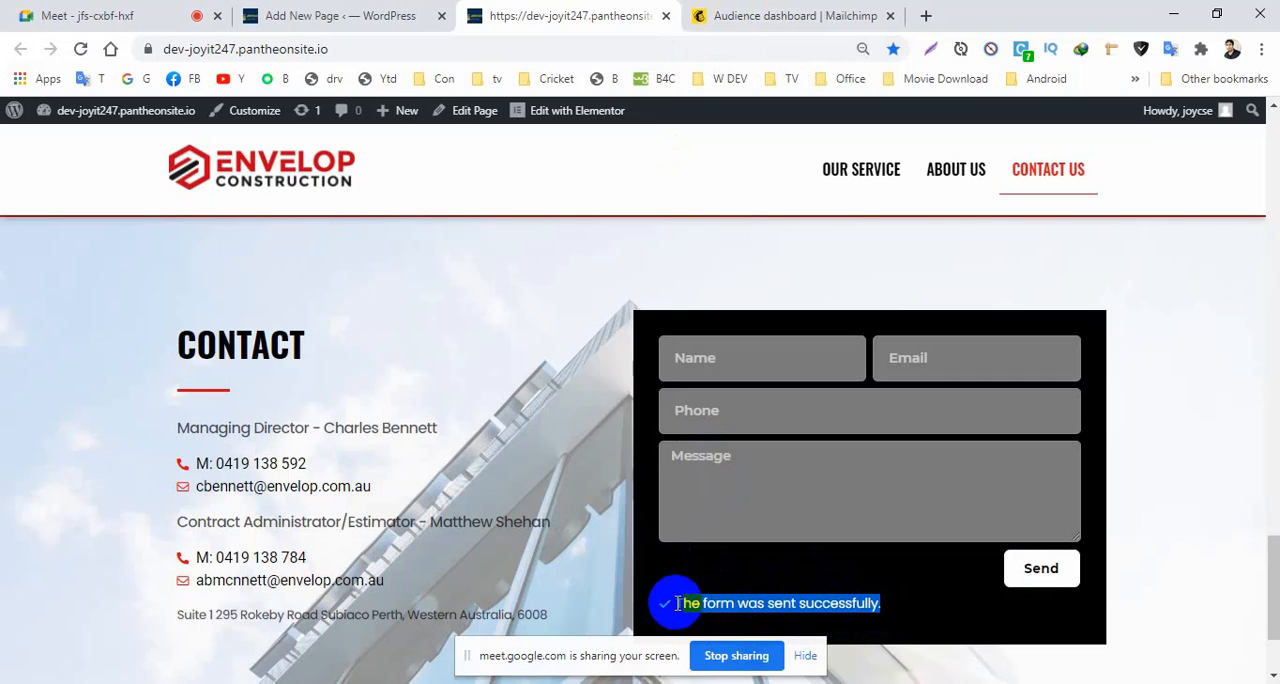
pyautogui.click(677, 603)
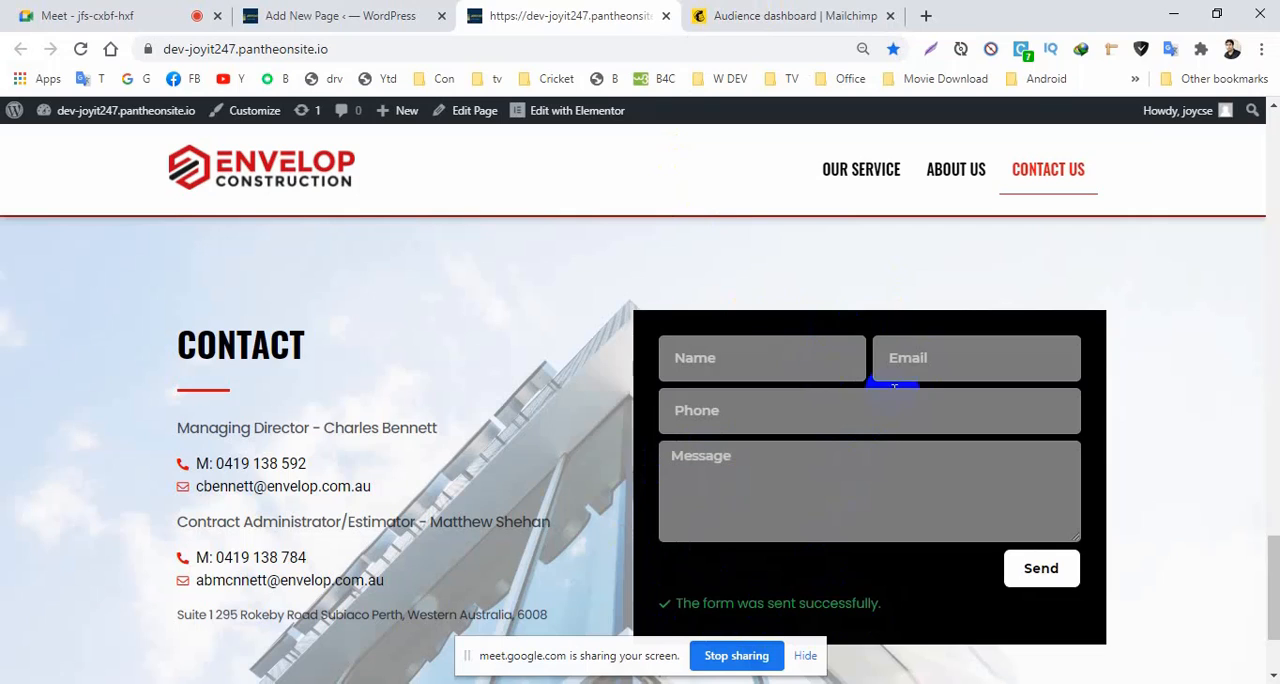
# Switch to Mailchimp, refresh the audience dashboard, and examine all columns of the joyit247 contact list.
pyautogui.click(727, 25)
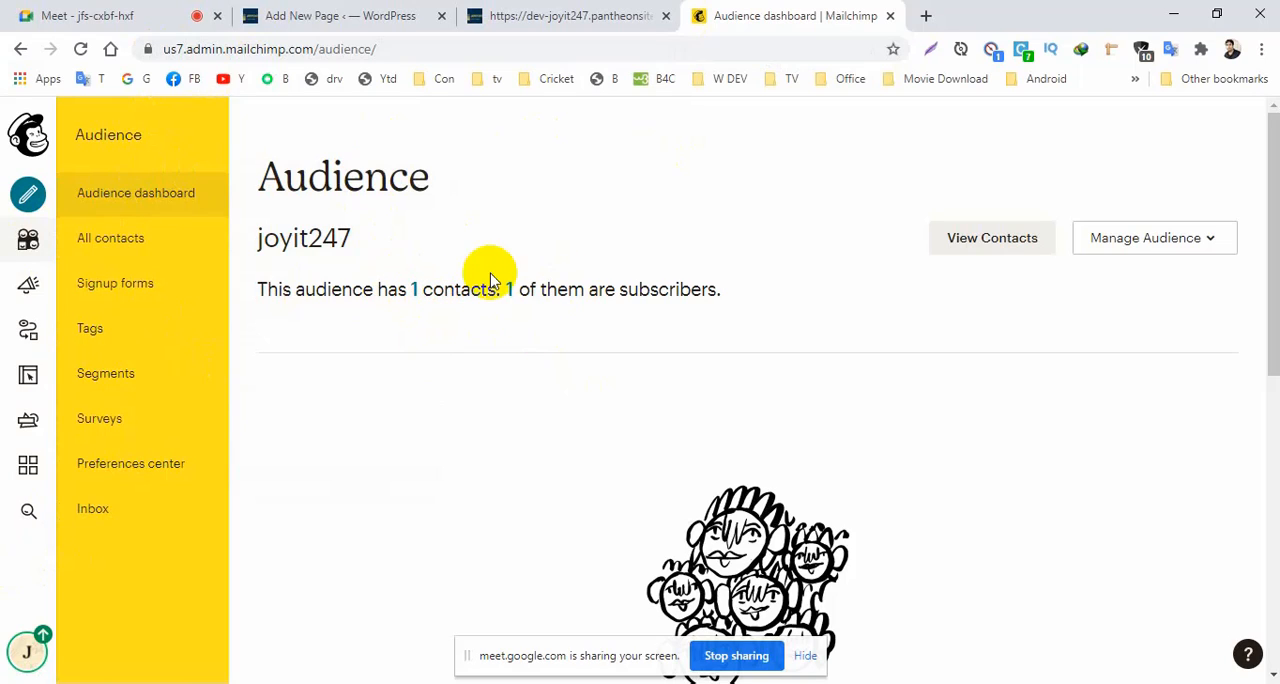
pyautogui.click(83, 48)
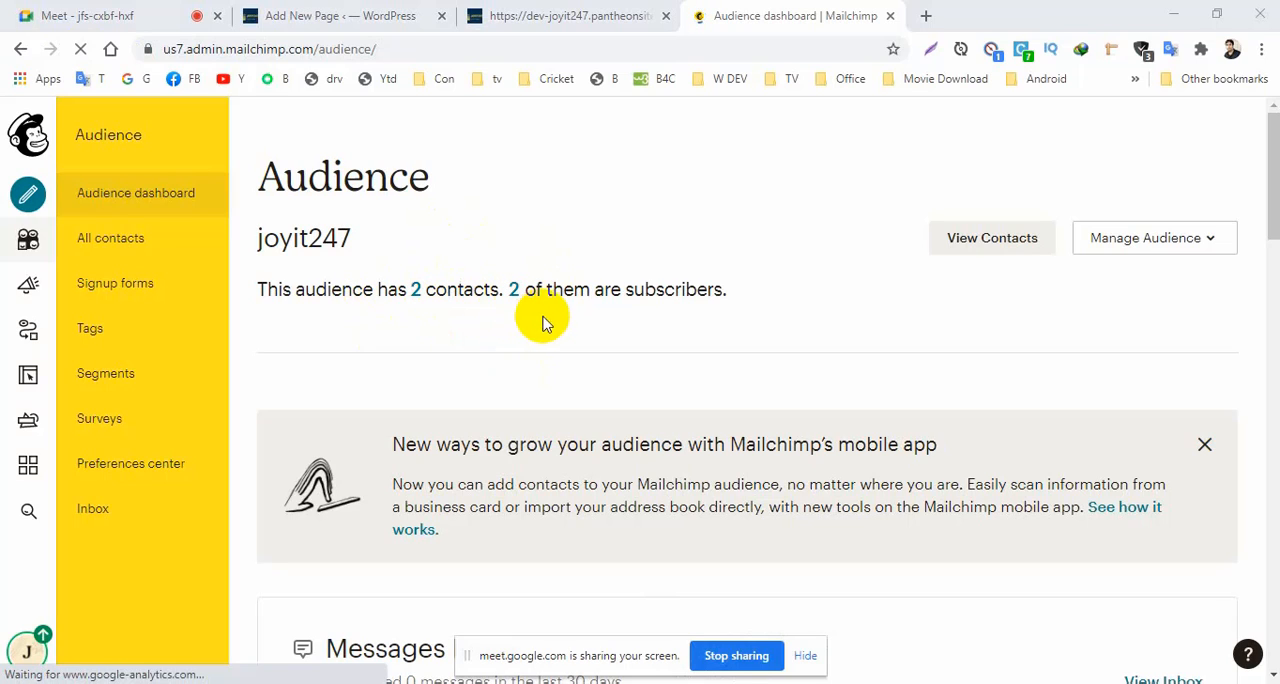
pyautogui.click(975, 245)
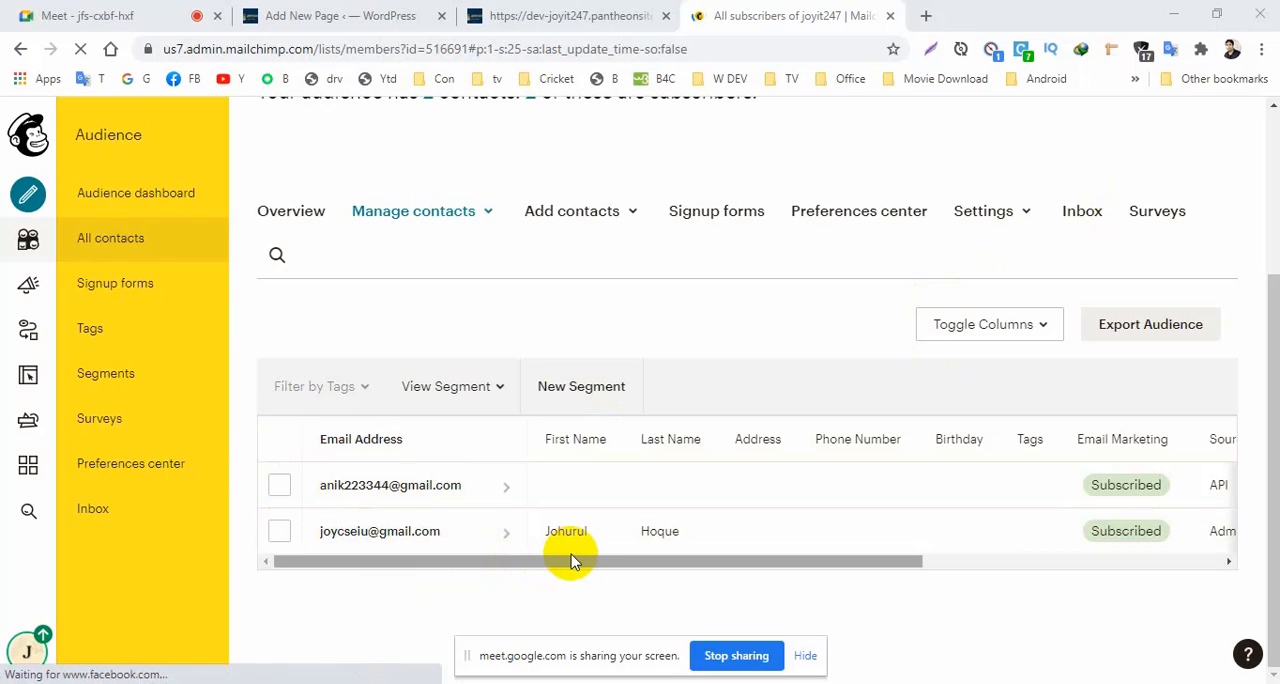
pyautogui.moveTo(571, 563); pyautogui.dragTo(490, 578)
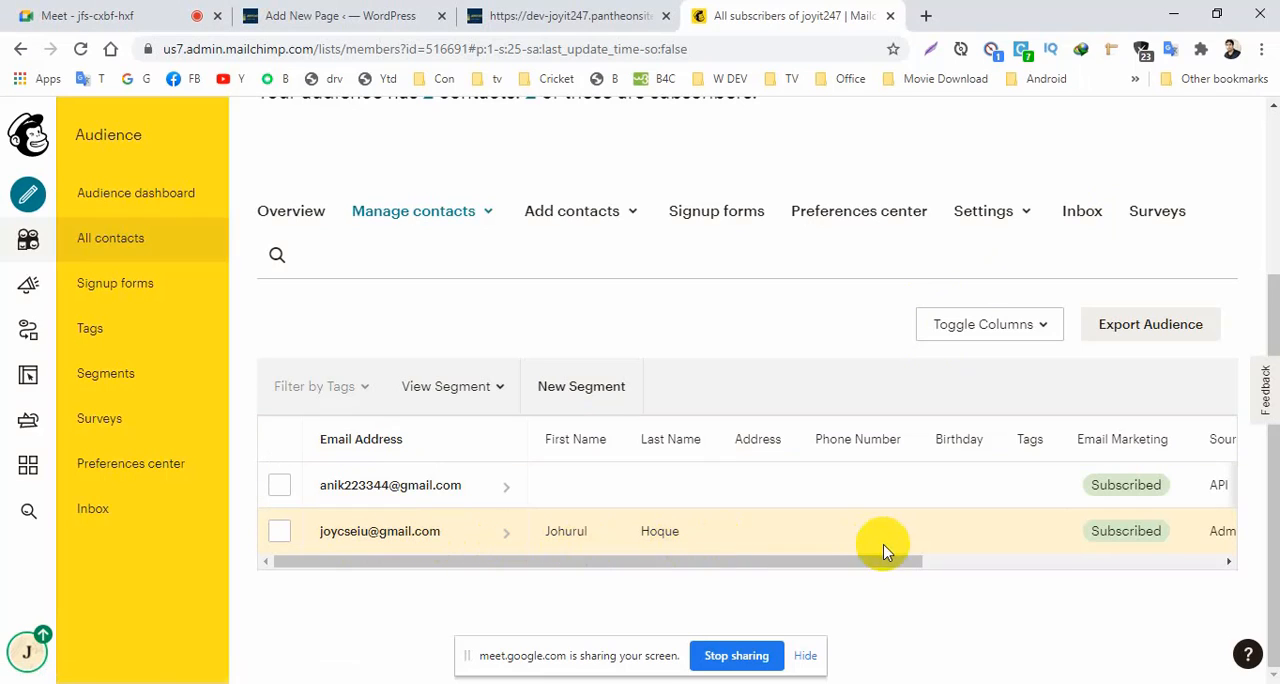
pyautogui.moveTo(843, 569); pyautogui.dragTo(1109, 554)
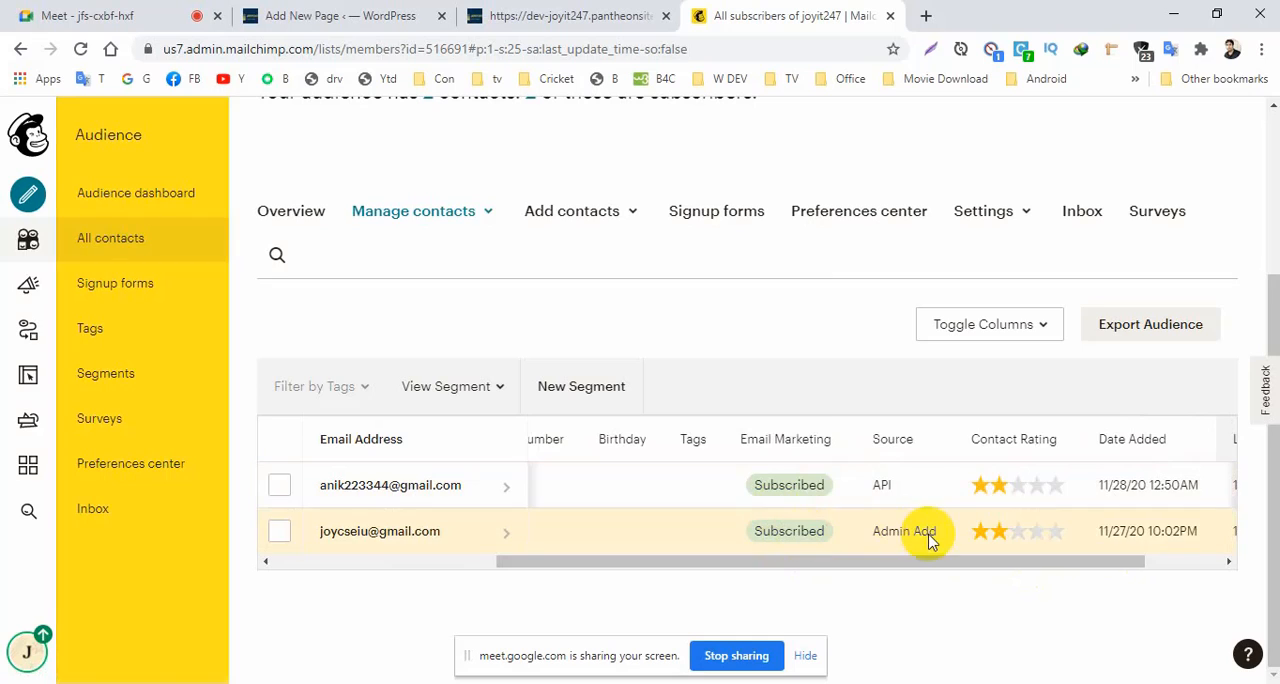
pyautogui.moveTo(920, 562); pyautogui.dragTo(660, 592)
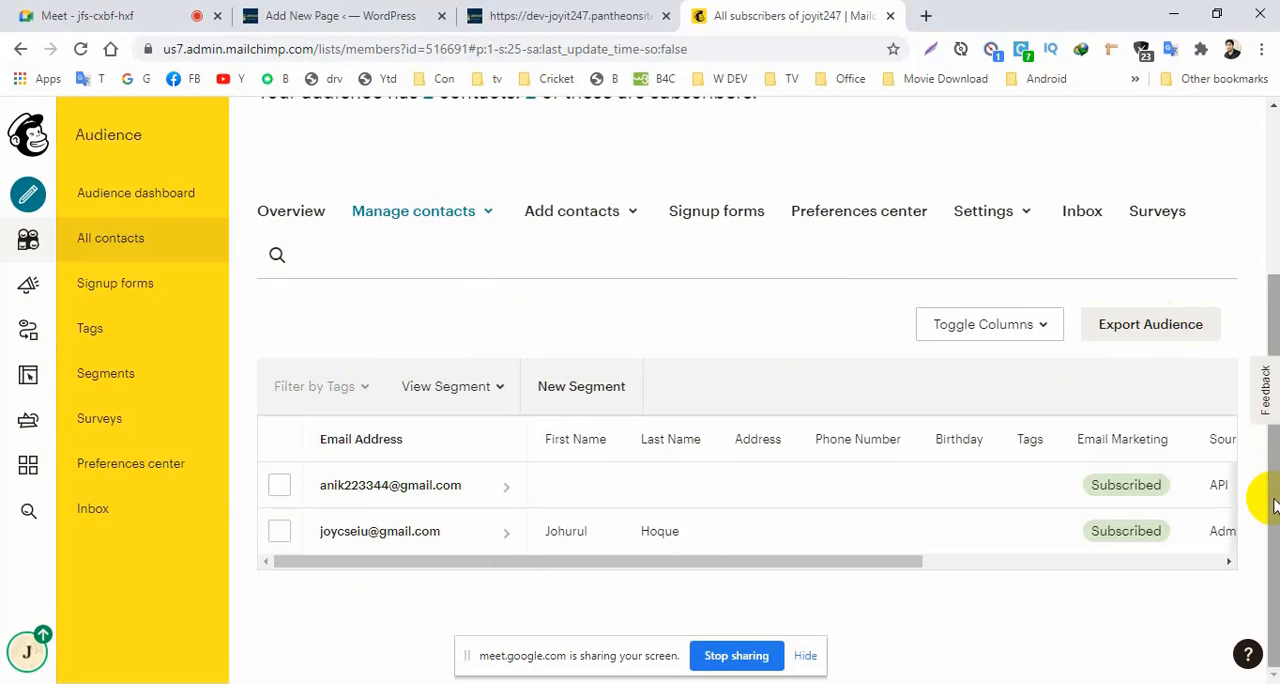
pyautogui.scroll(3, 1270, 465)
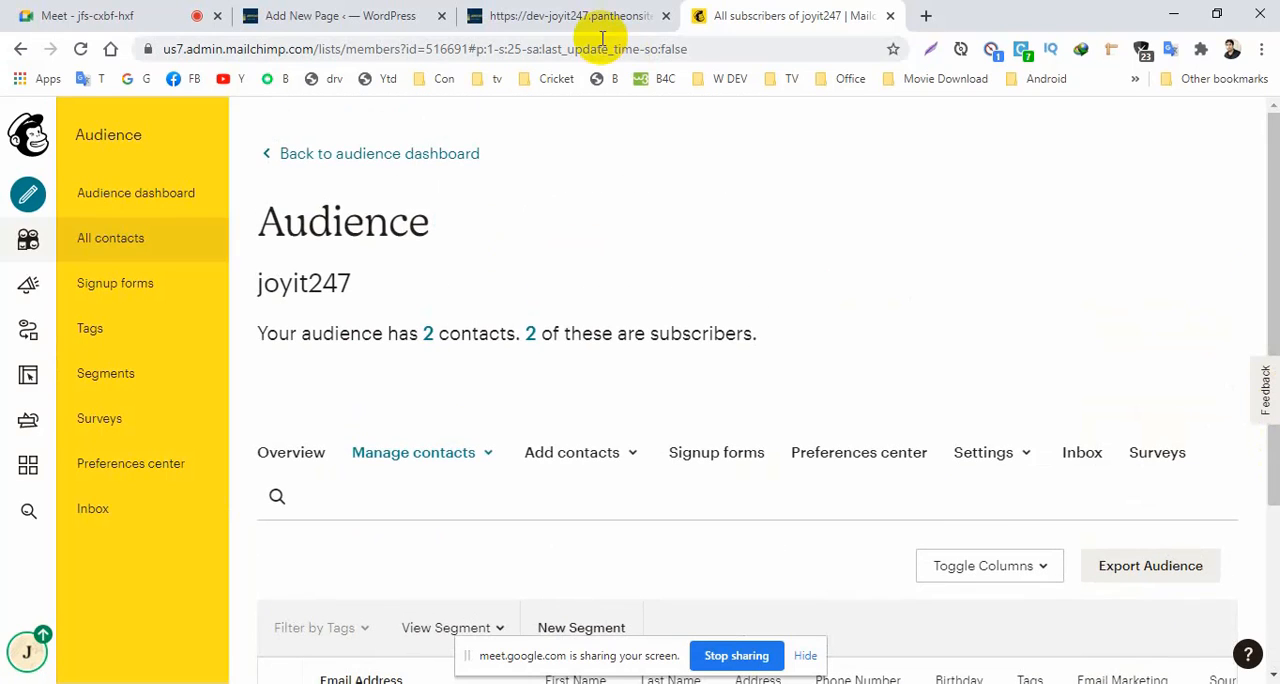
# Switch from Mailchimp to the WordPress page editor, passing by the website's contact form.
pyautogui.click(510, 15)
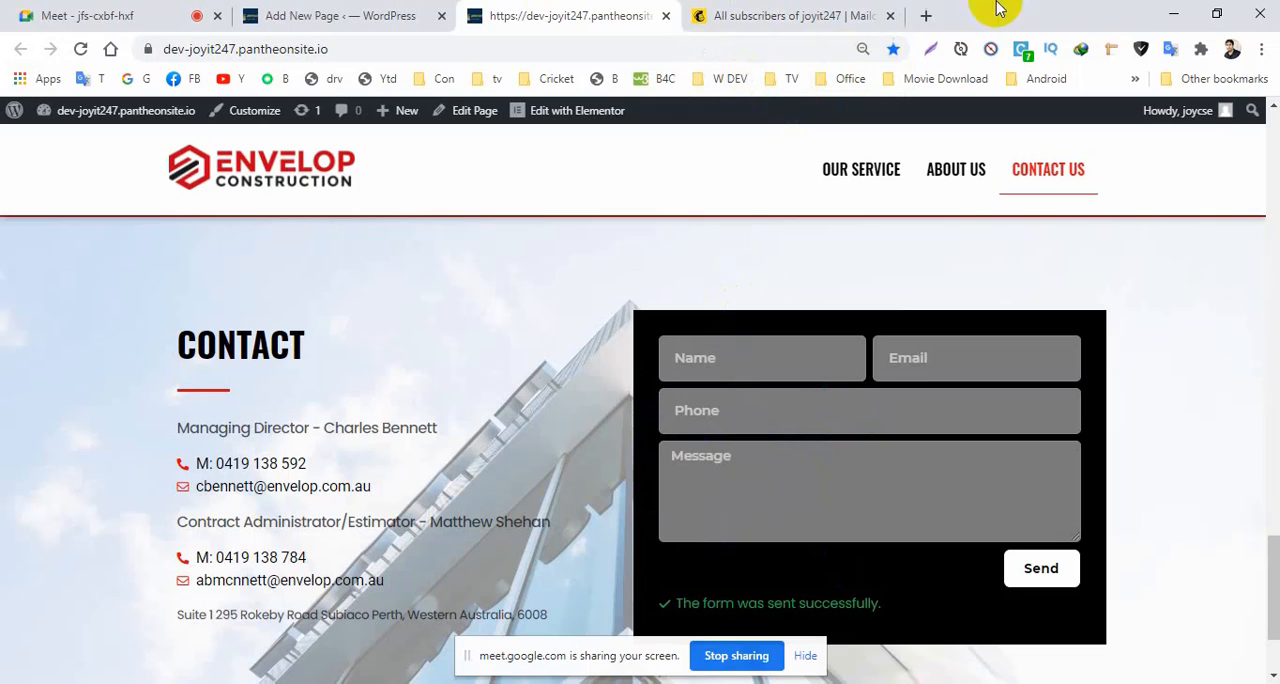
pyautogui.click(306, 18)
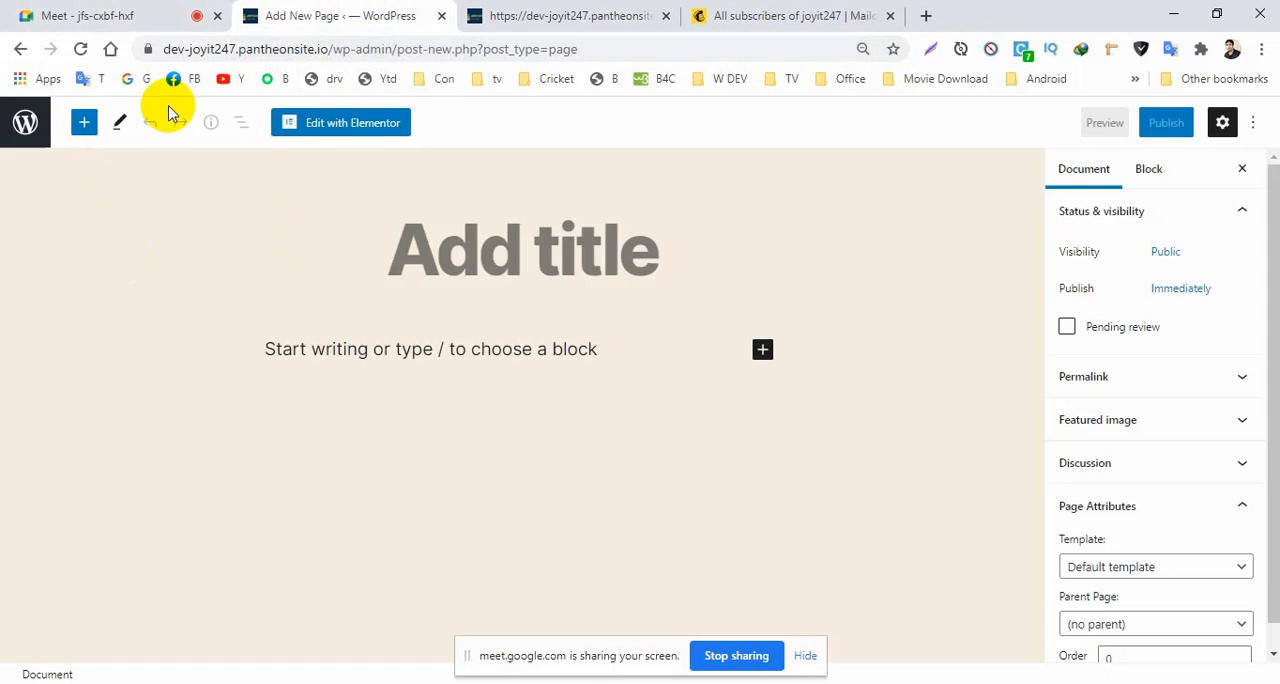
pyautogui.moveTo(330, 48); pyautogui.dragTo(114, 49)
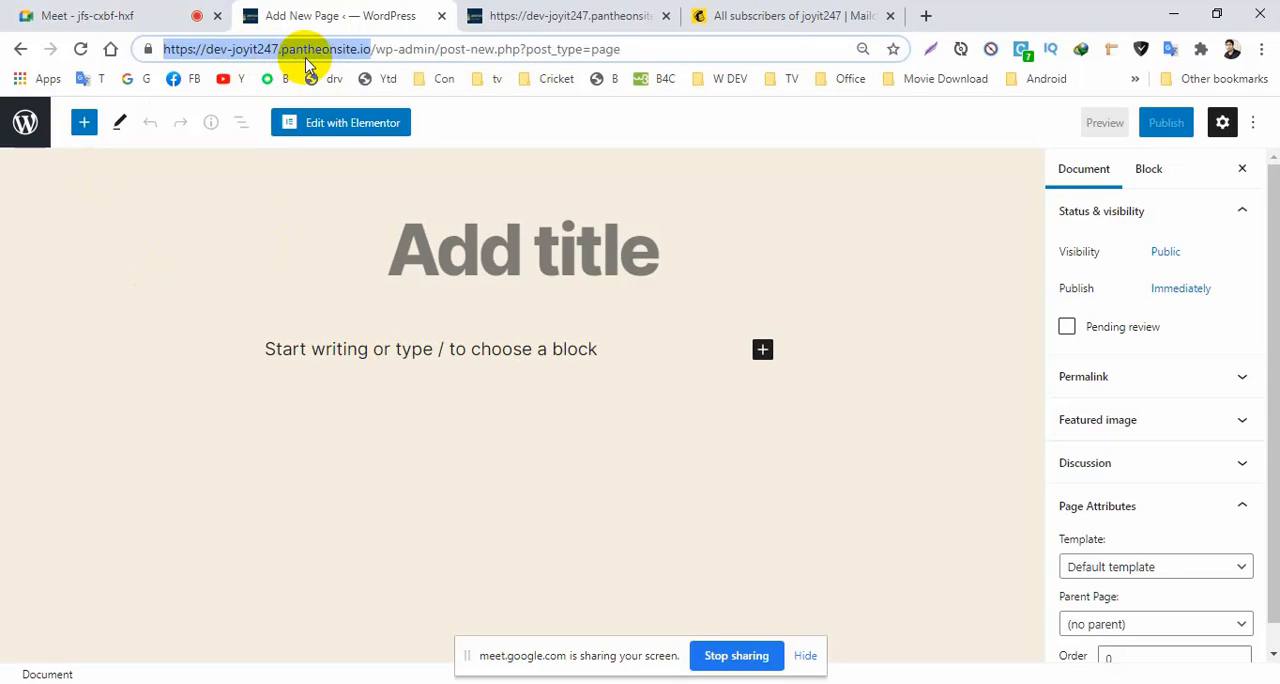
pyautogui.click(369, 52)
pyautogui.moveTo(369, 52); pyautogui.dragTo(213, 50)
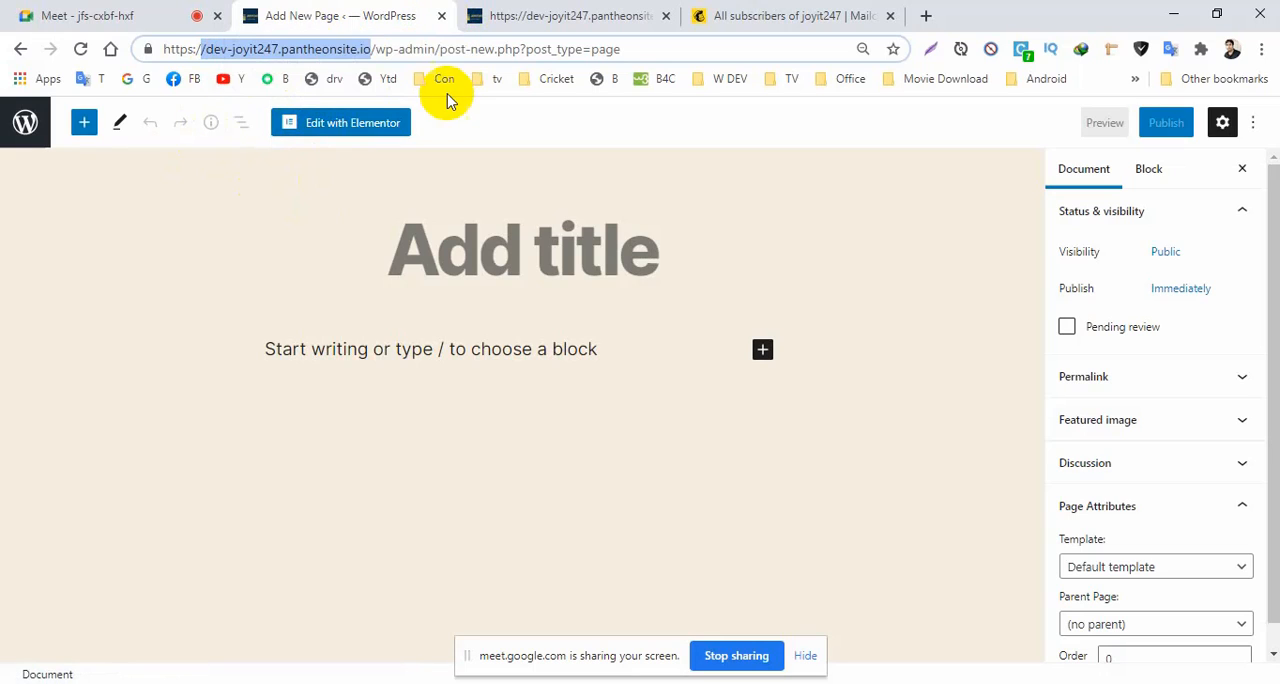
# Go back to the WordPress dashboard and create a new page.
pyautogui.click(16, 50)
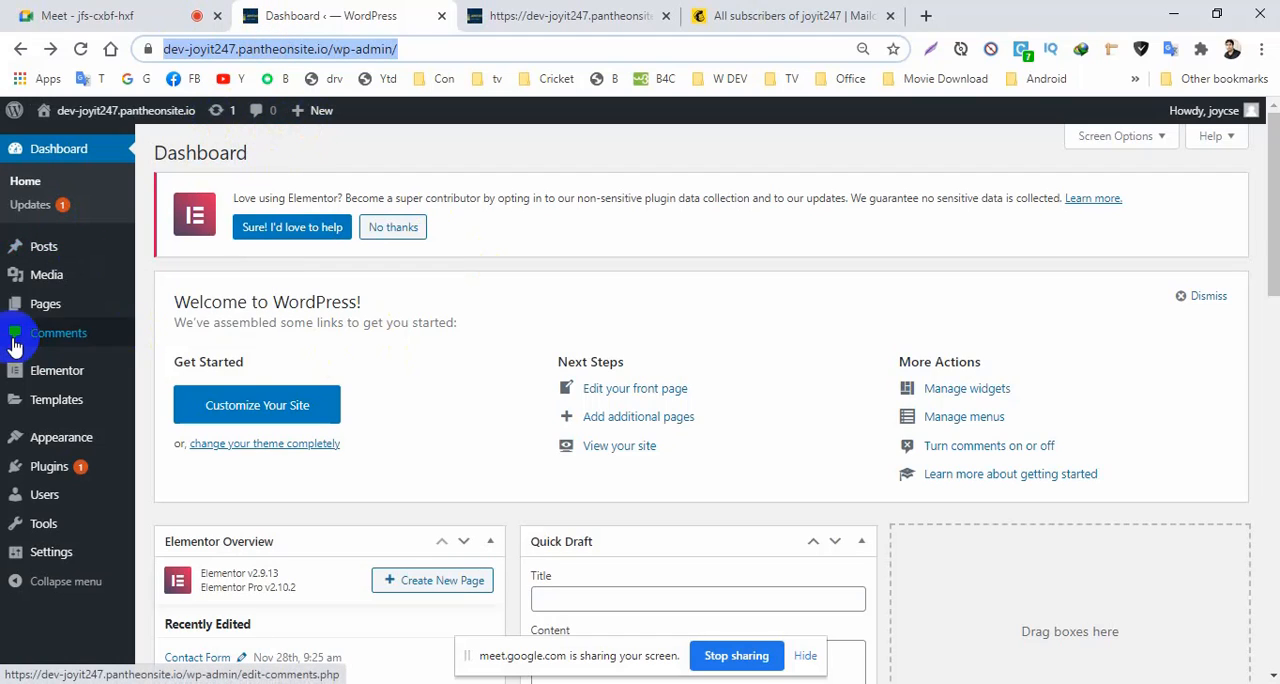
pyautogui.moveTo(55, 303)
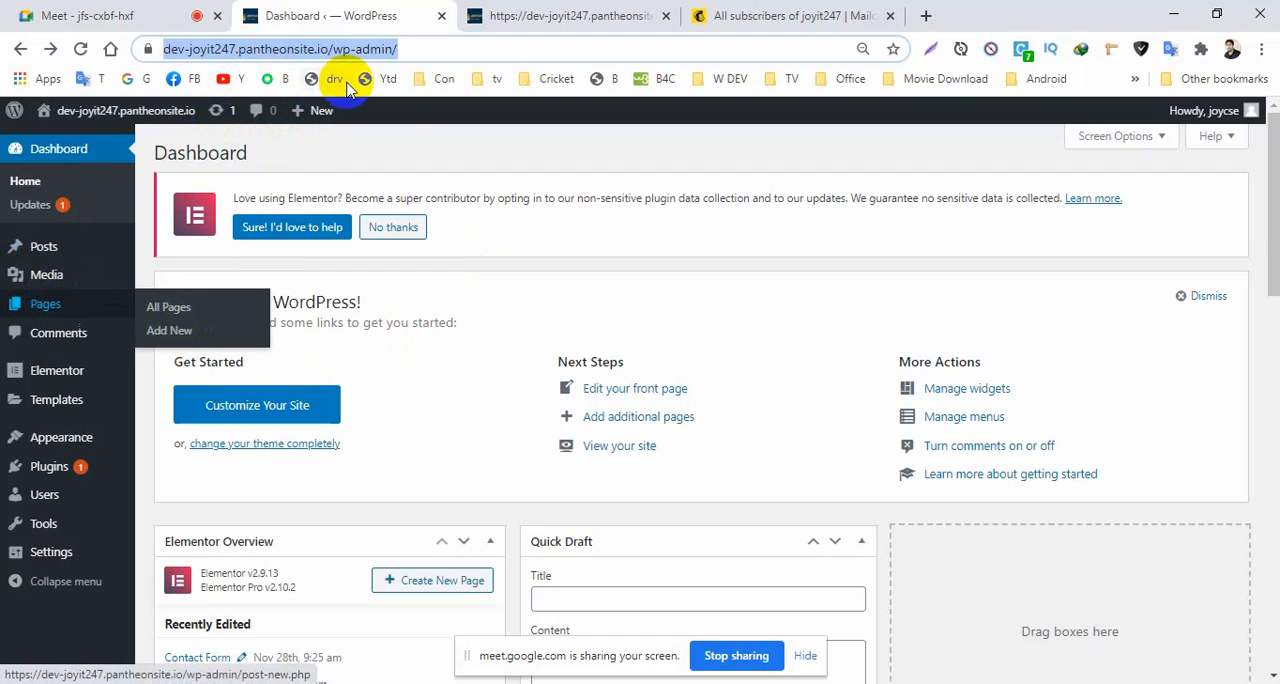
pyautogui.moveTo(298, 120)
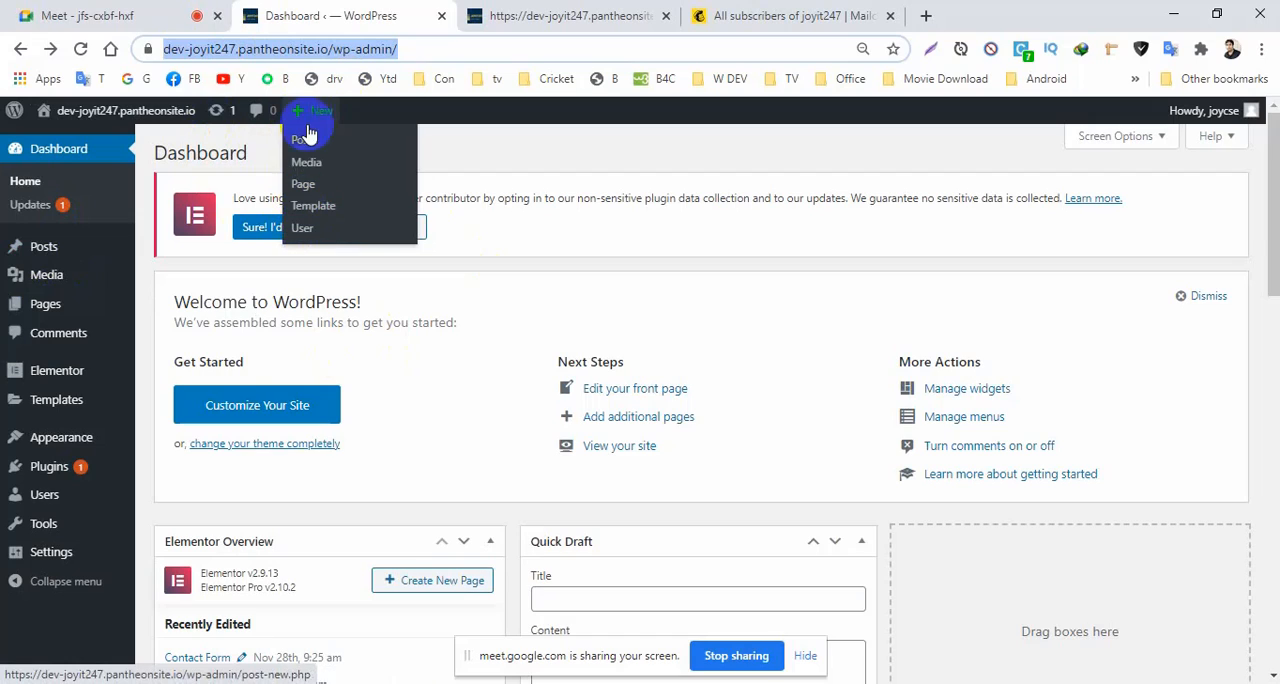
pyautogui.click(306, 207)
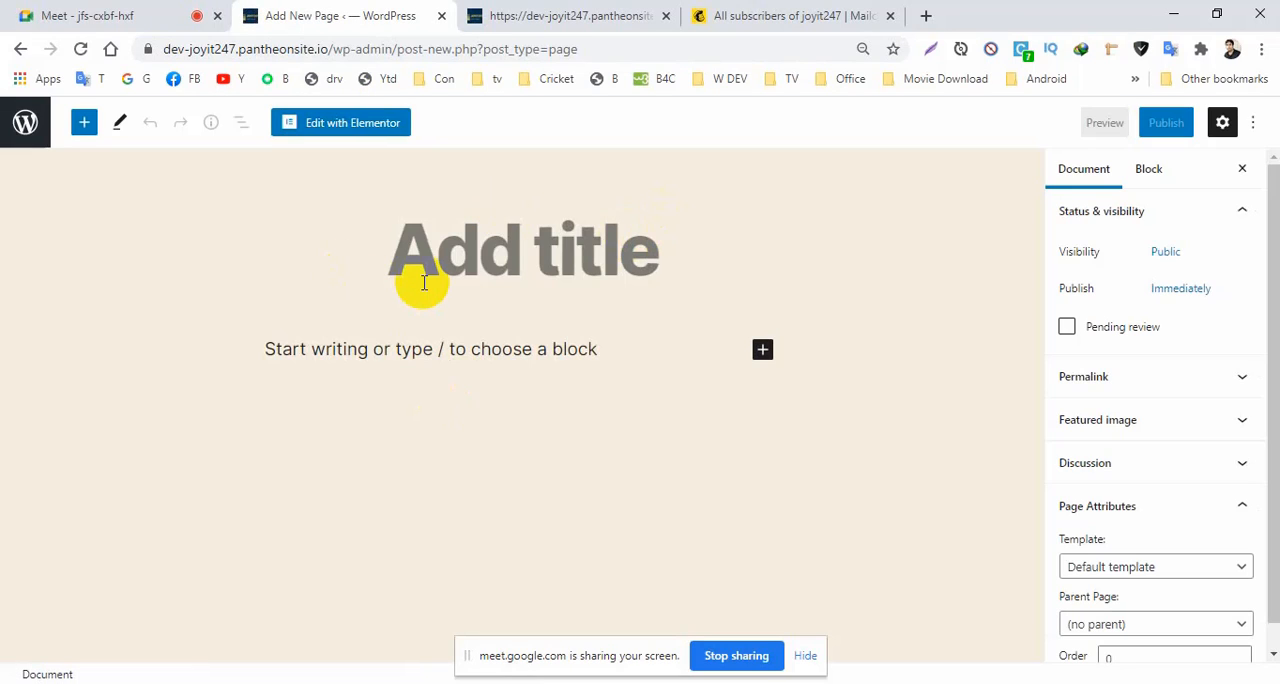
# Title the new page "Contact Form" and assign it the Elementor Canvas template.
pyautogui.write('Contact')
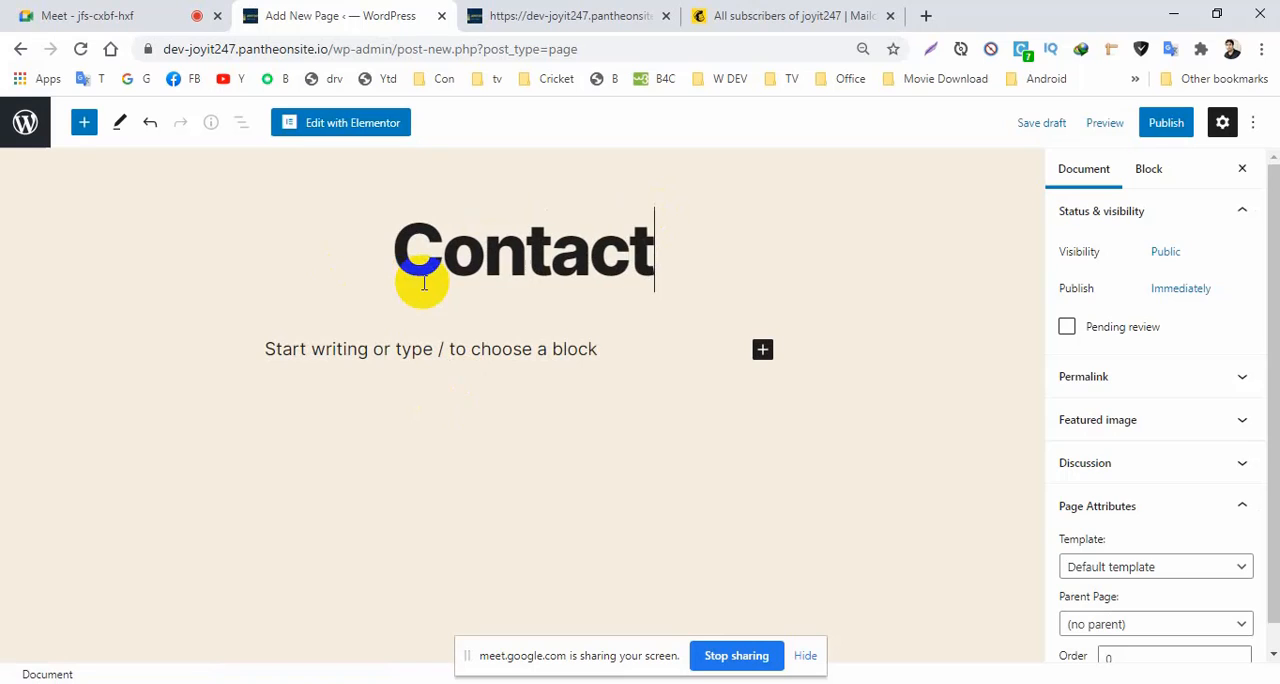
pyautogui.write(' Form')
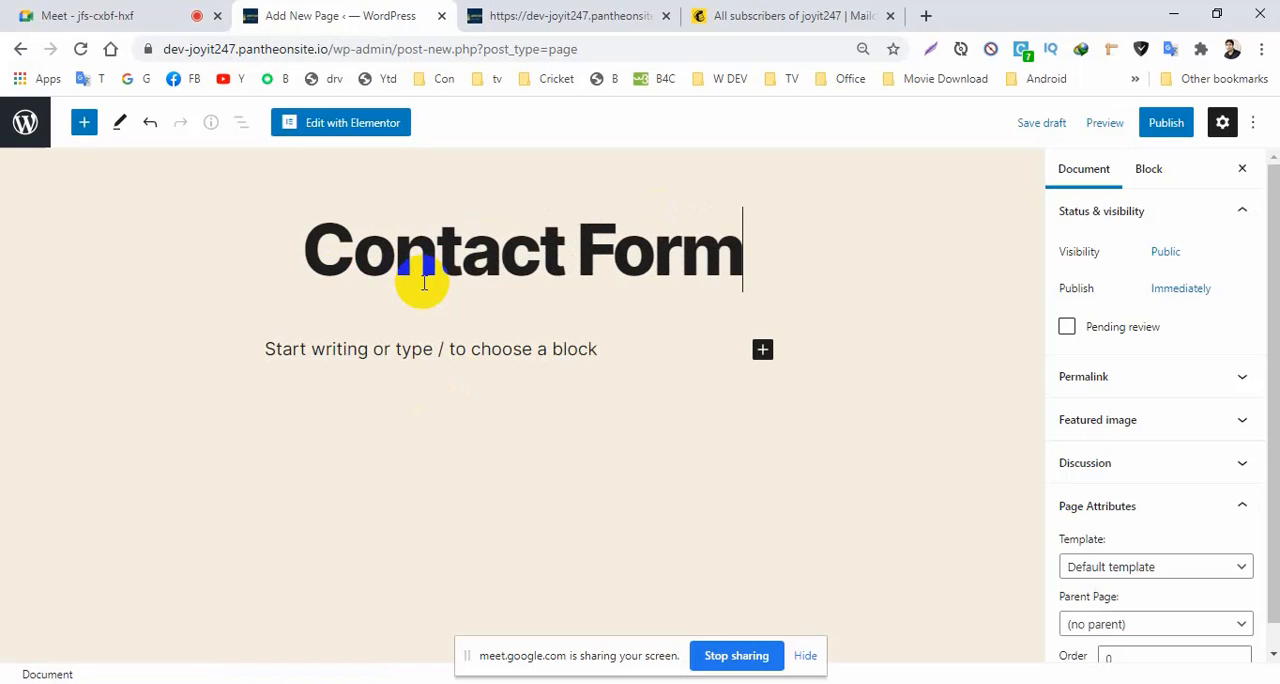
pyautogui.click(1157, 570)
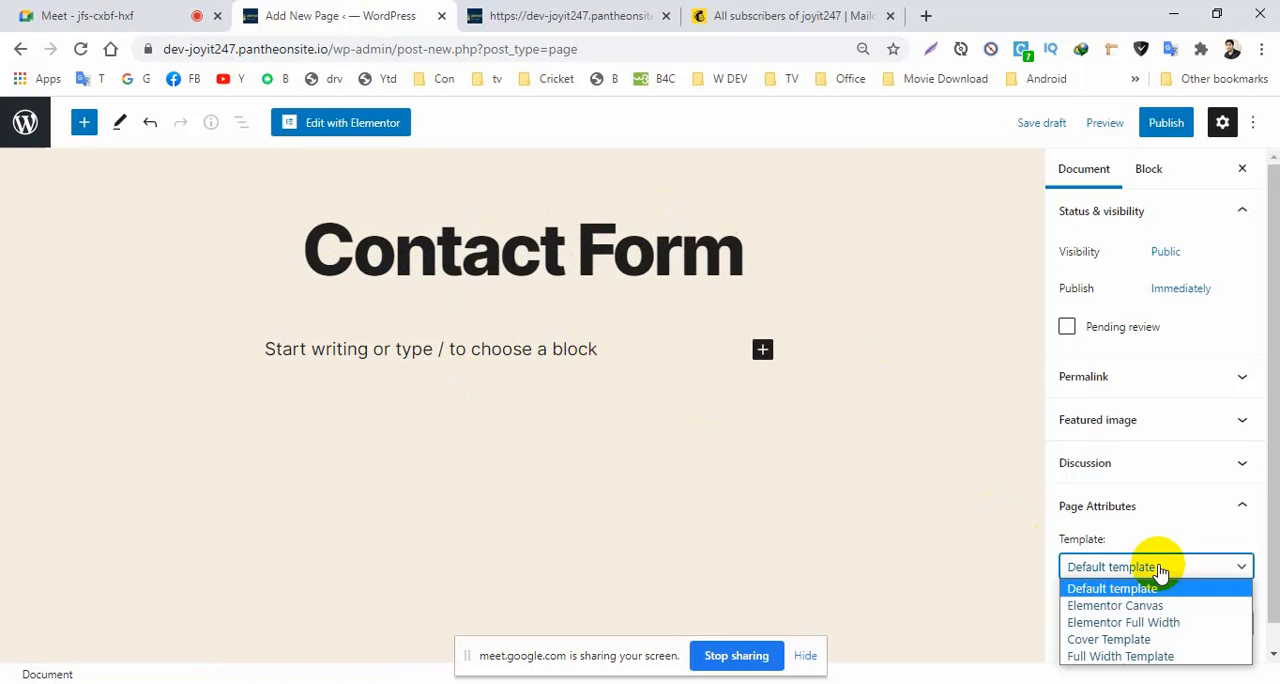
pyautogui.click(1125, 606)
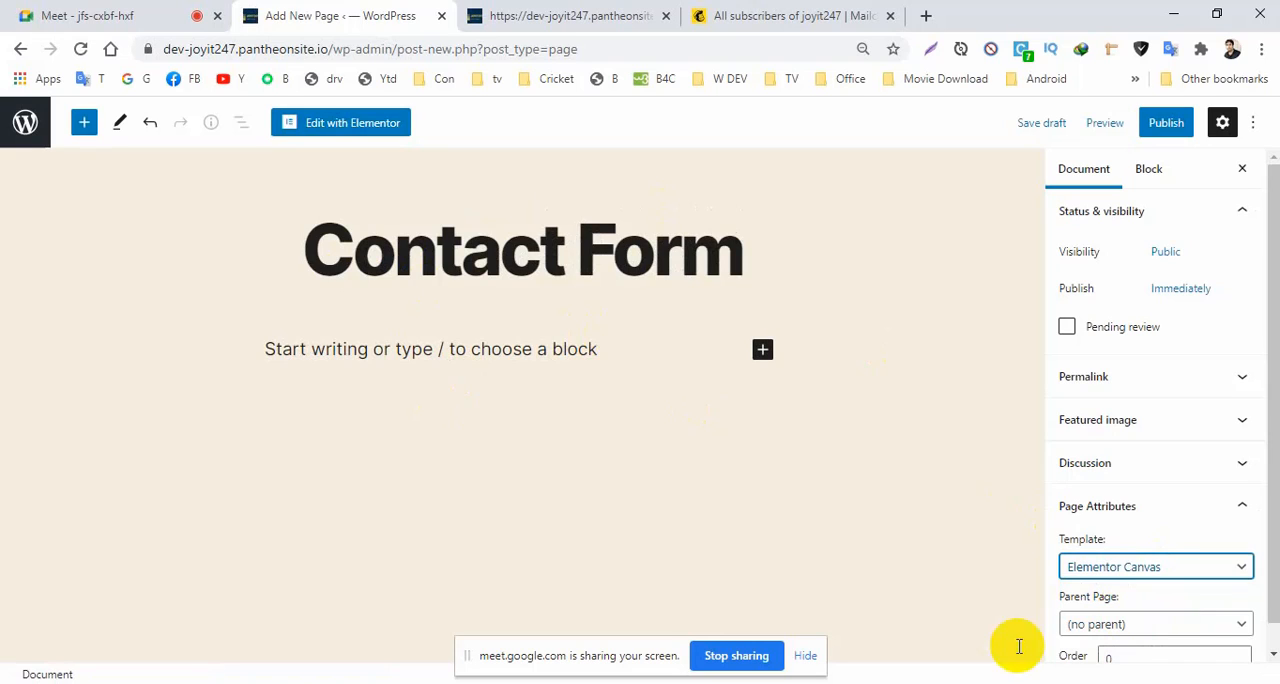
# Publish the page and open it for editing with Elementor.
pyautogui.click(1166, 124)
pyautogui.click(1088, 124)
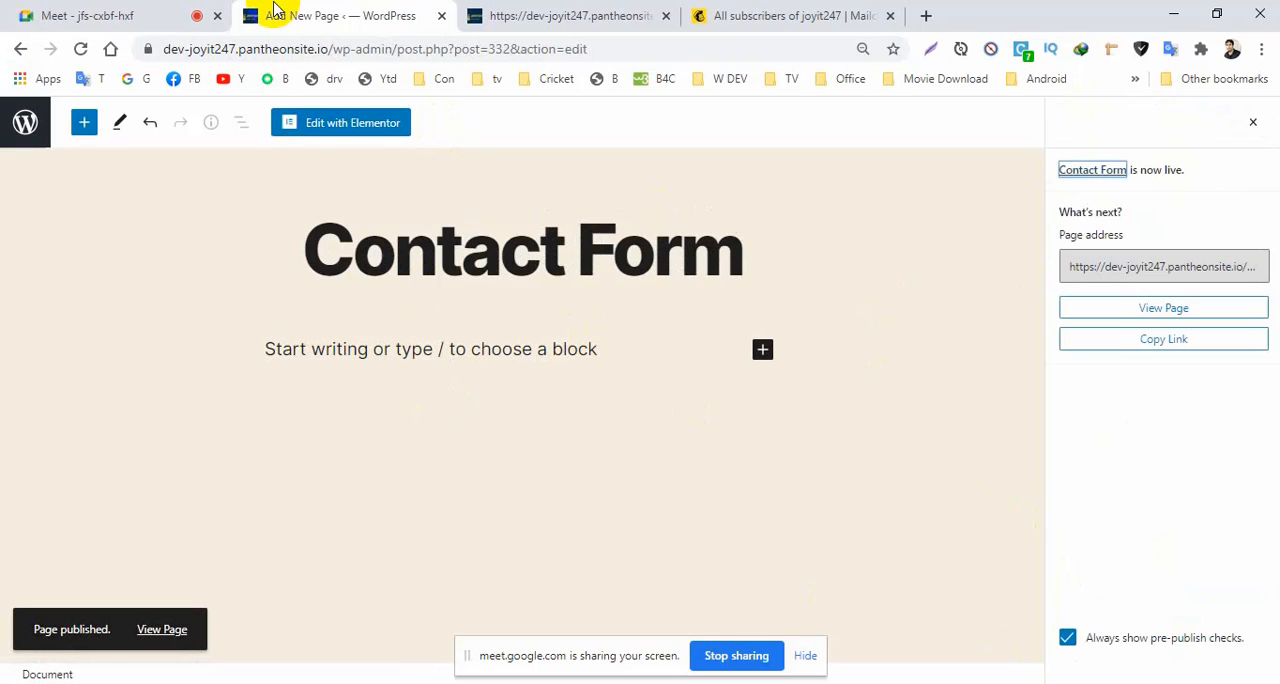
pyautogui.click(330, 126)
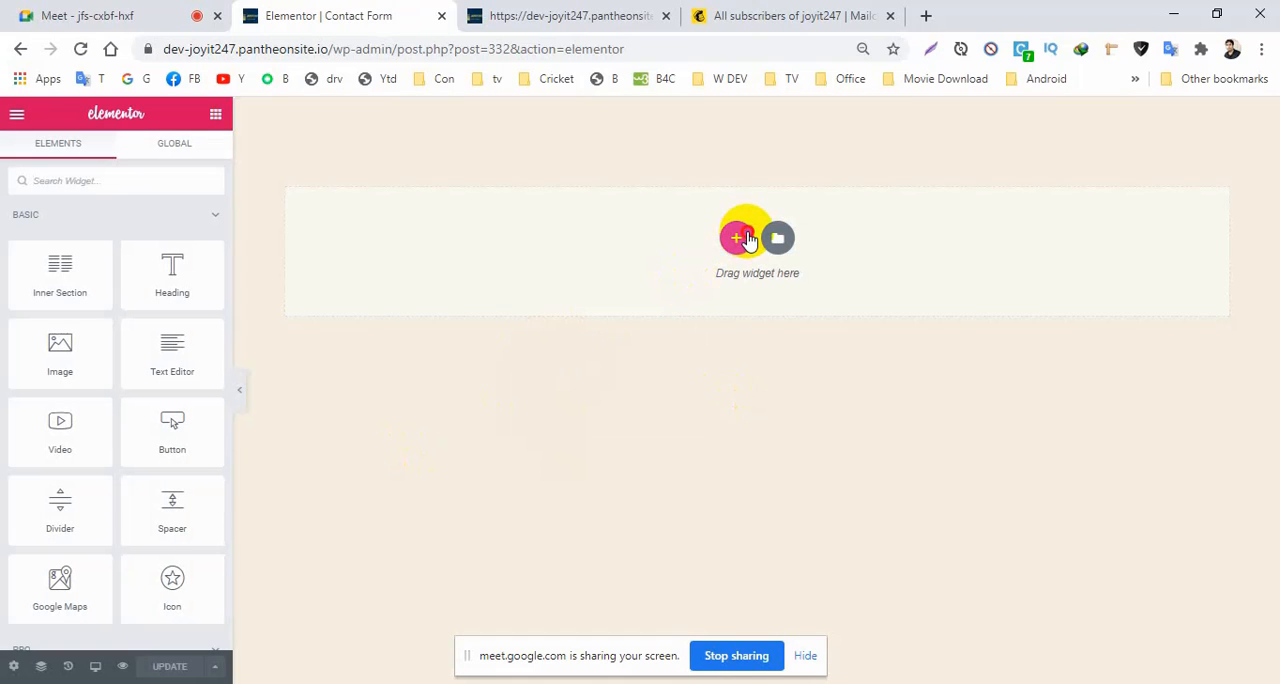
# Add a single-column section to the page and place a two-column Inner Section inside it.
pyautogui.click(745, 239)
pyautogui.click(529, 285)
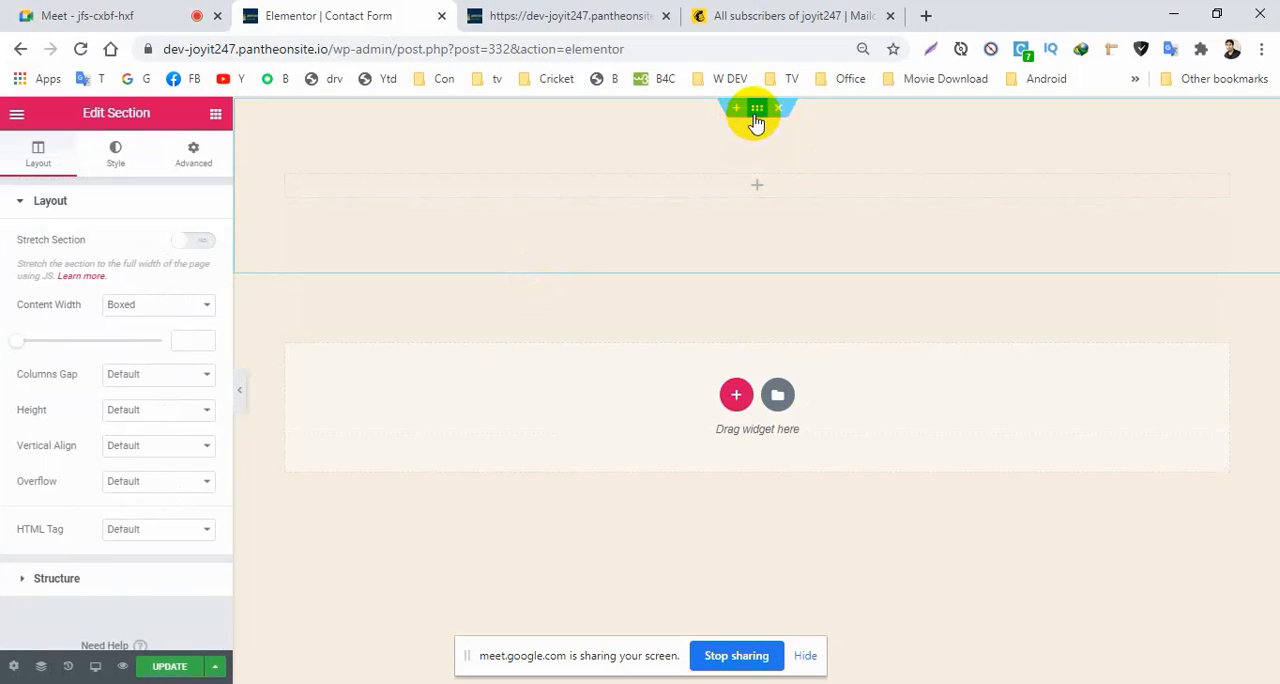
pyautogui.click(757, 190)
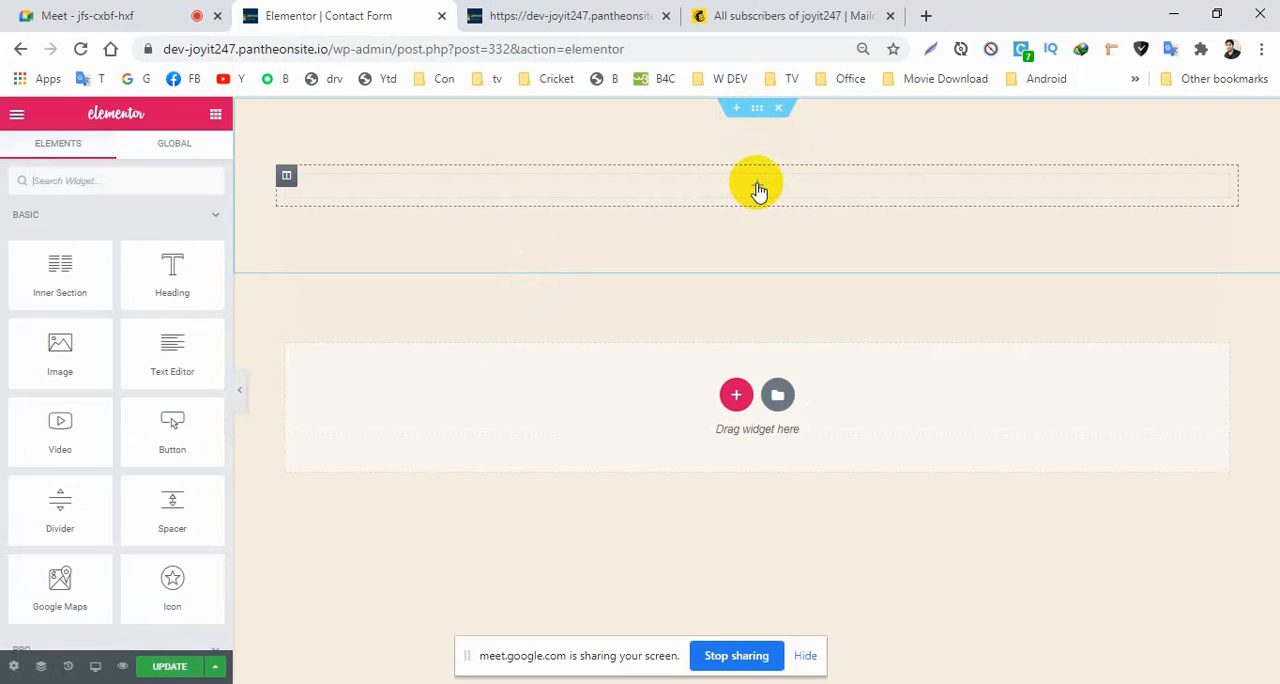
pyautogui.moveTo(60, 272); pyautogui.dragTo(755, 186)
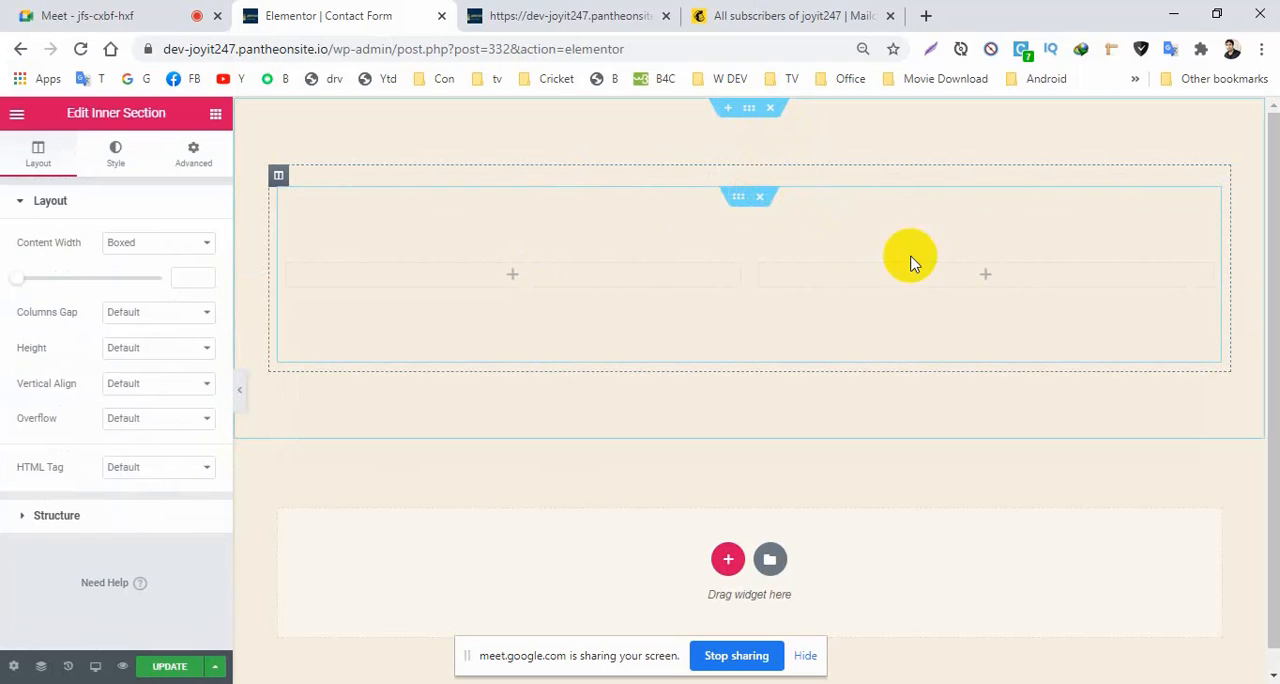
# Find the Form widget and place it in the right column of the inner section.
pyautogui.click(980, 280)
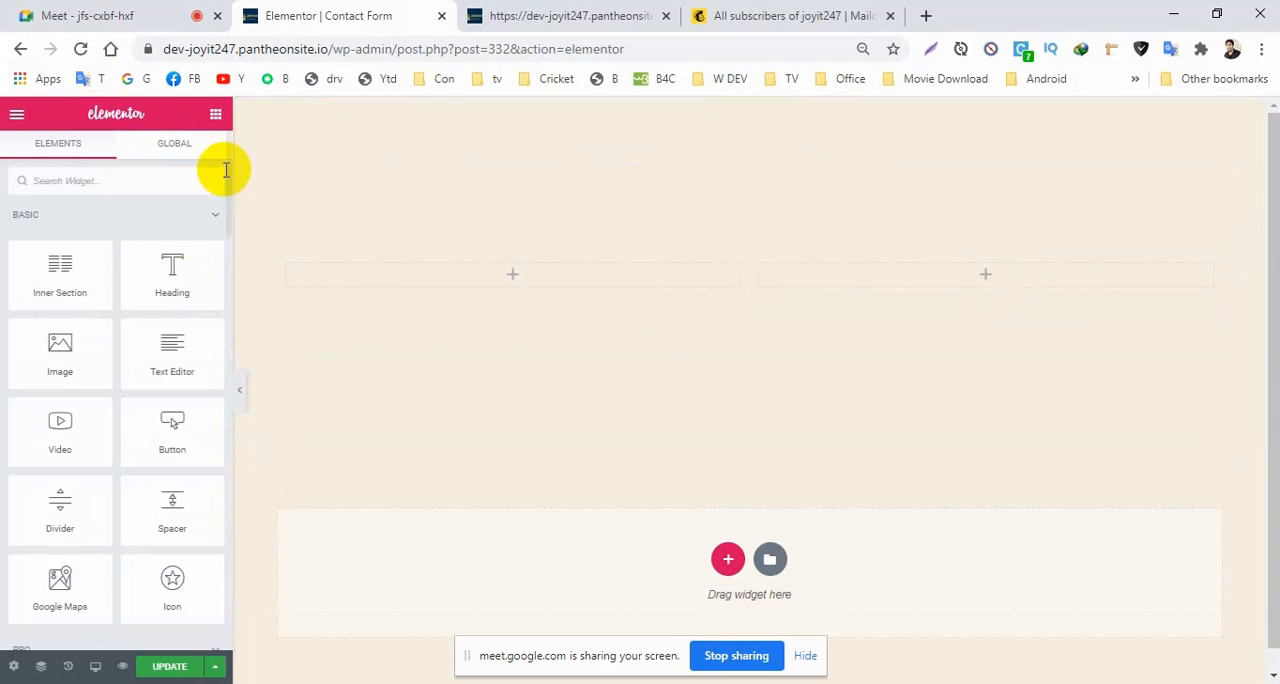
pyautogui.click(93, 189)
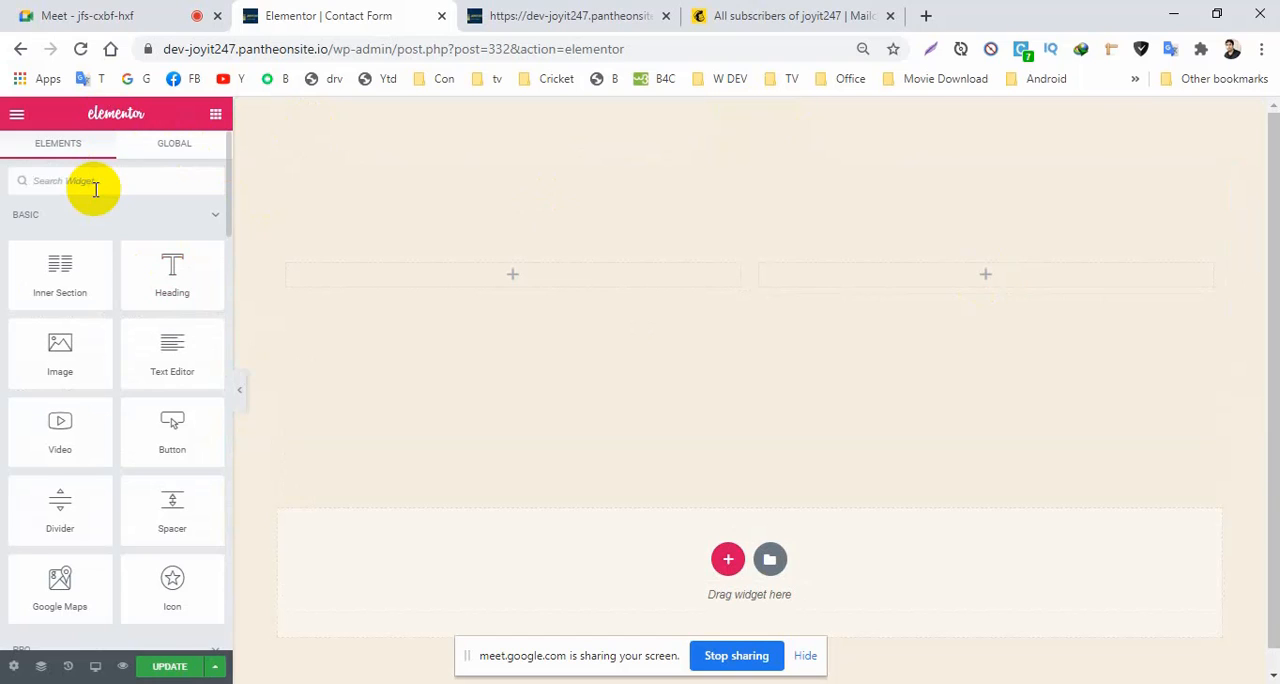
pyautogui.write('form')
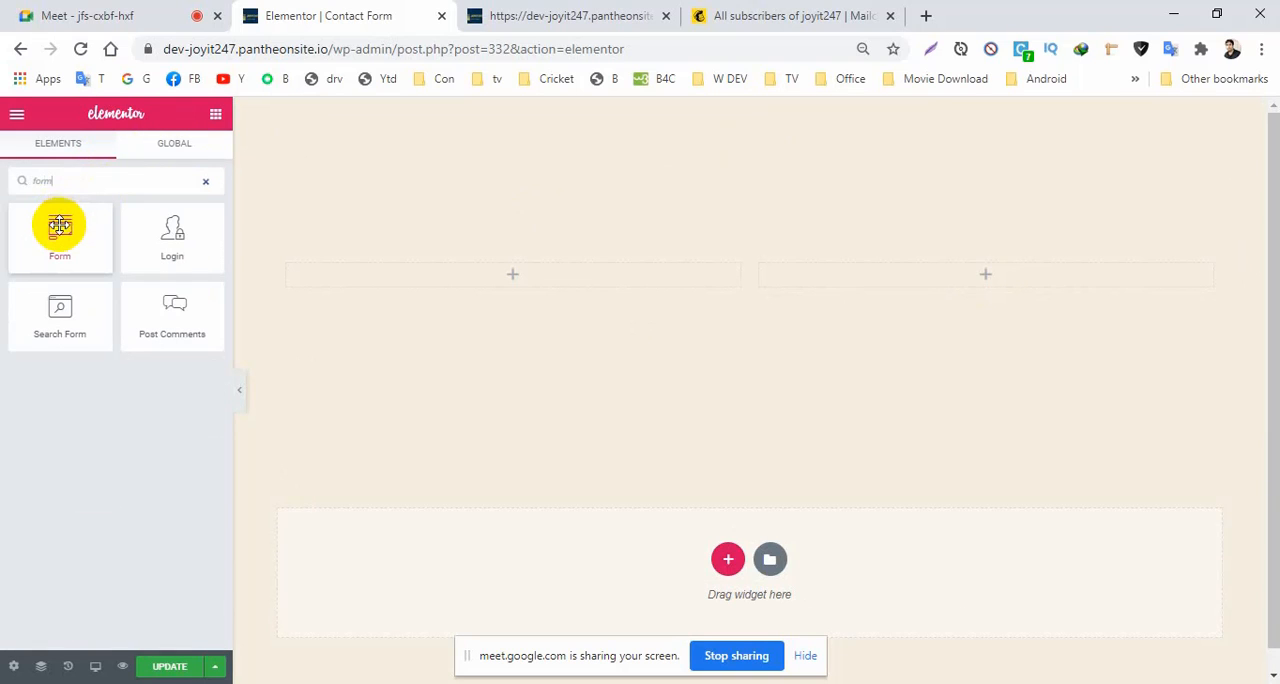
pyautogui.moveTo(60, 223); pyautogui.dragTo(977, 274)
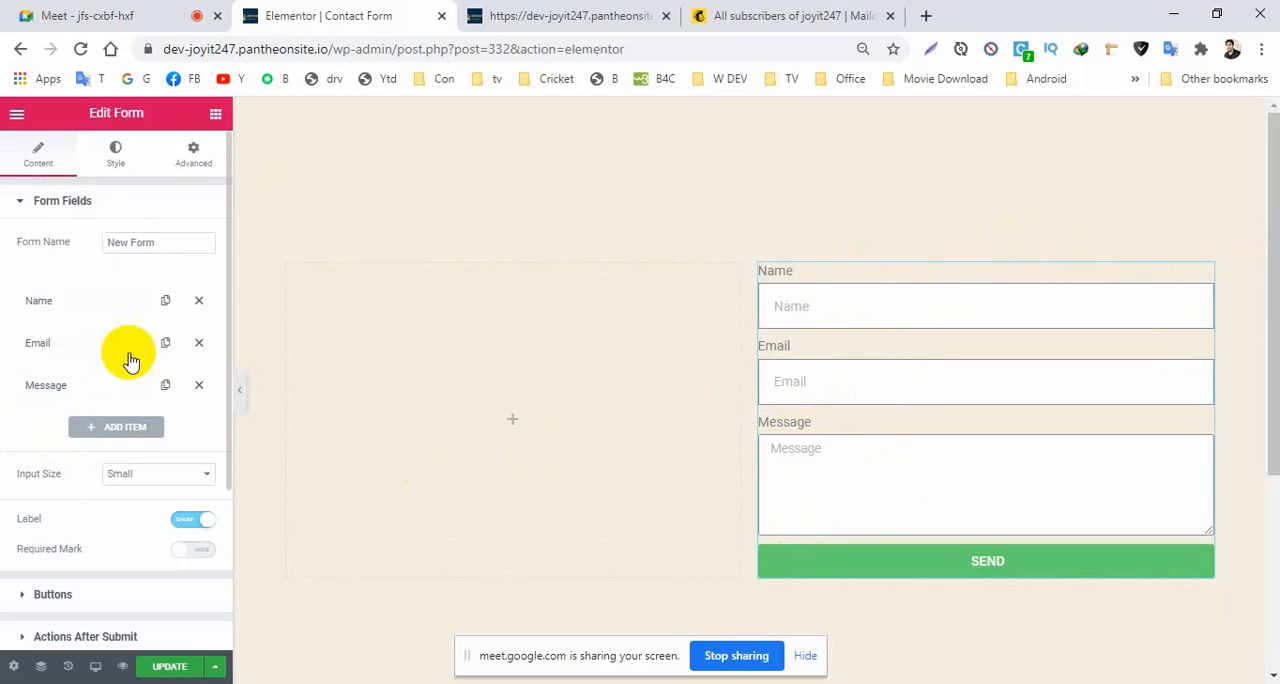
# Duplicate the form's Name field and set the first copy's label and placeholder to "First name".
pyautogui.click(165, 301)
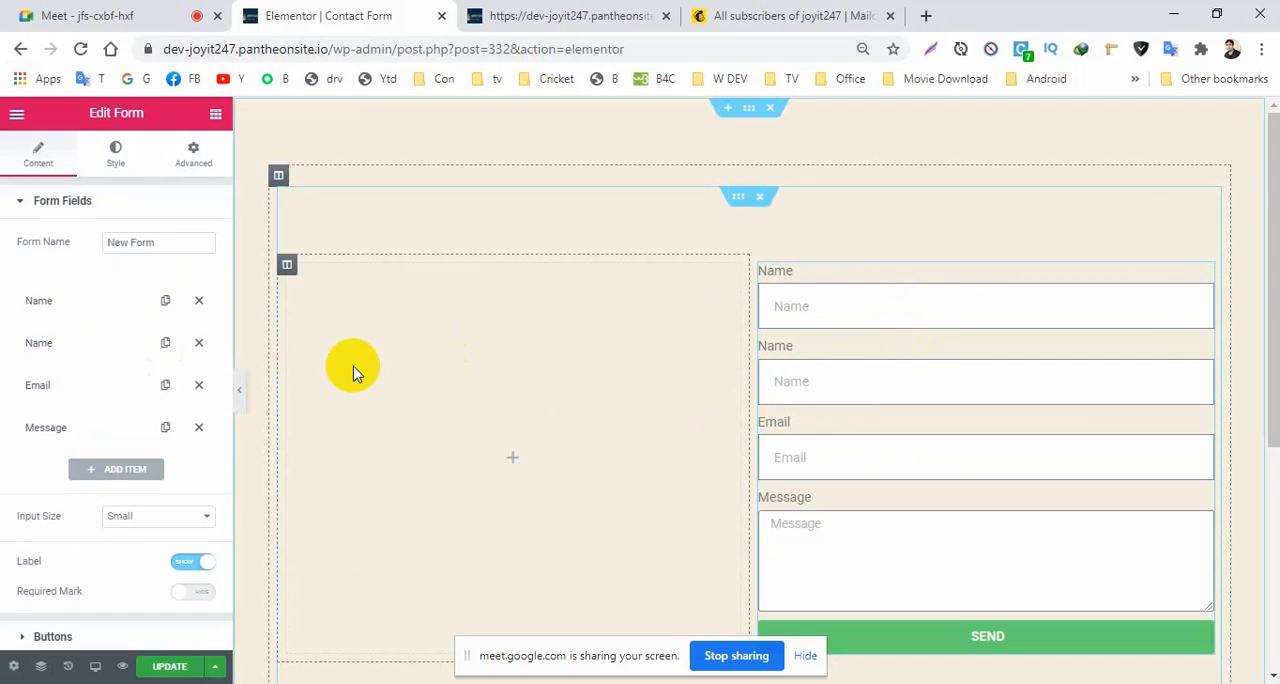
pyautogui.click(36, 302)
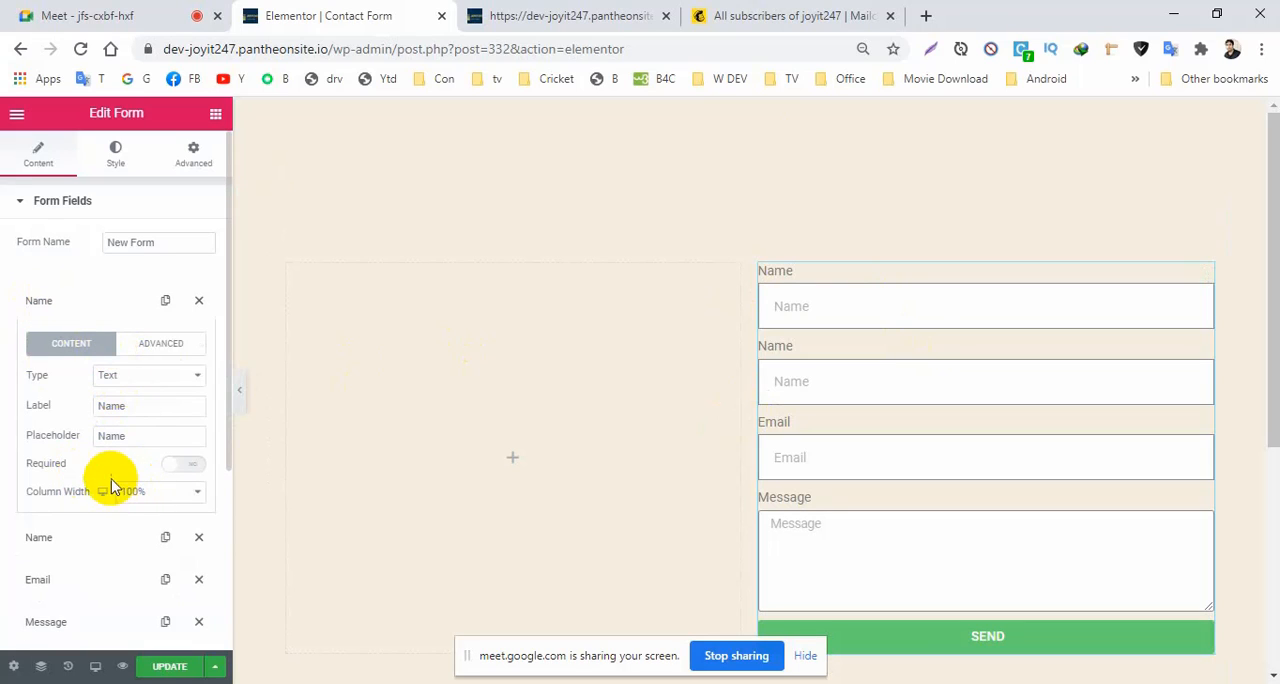
pyautogui.moveTo(137, 408); pyautogui.dragTo(30, 405)
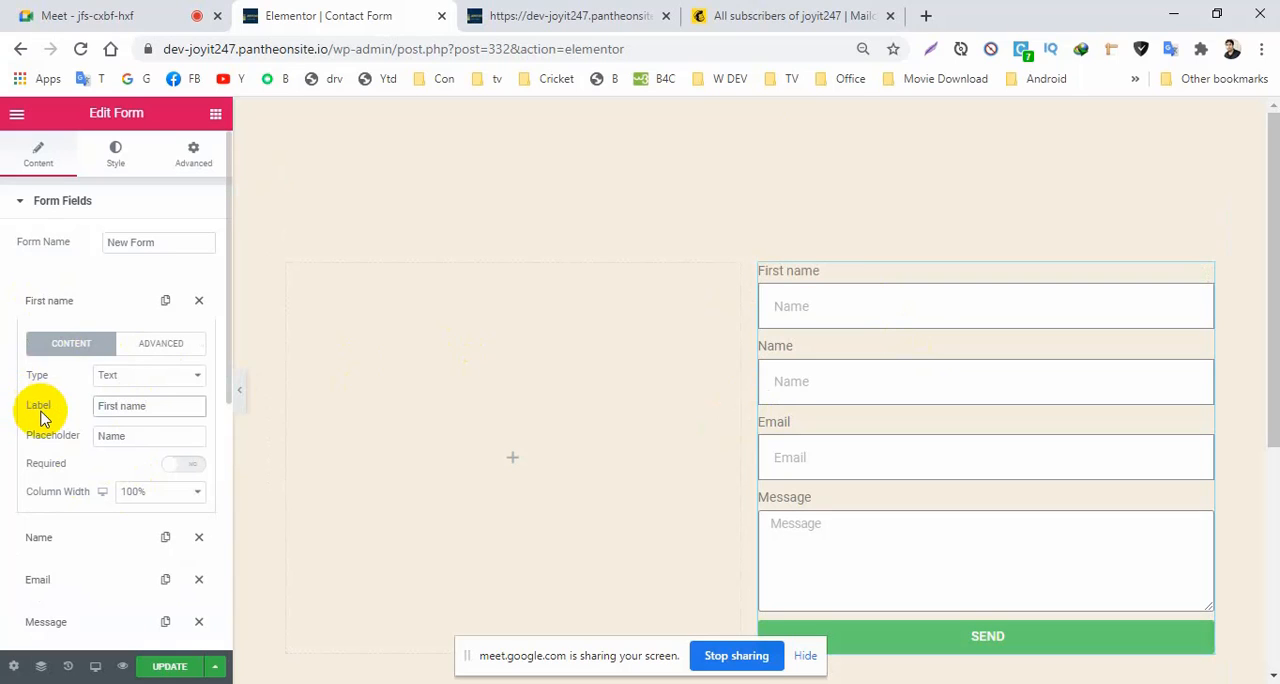
pyautogui.moveTo(191, 413); pyautogui.dragTo(3, 425)
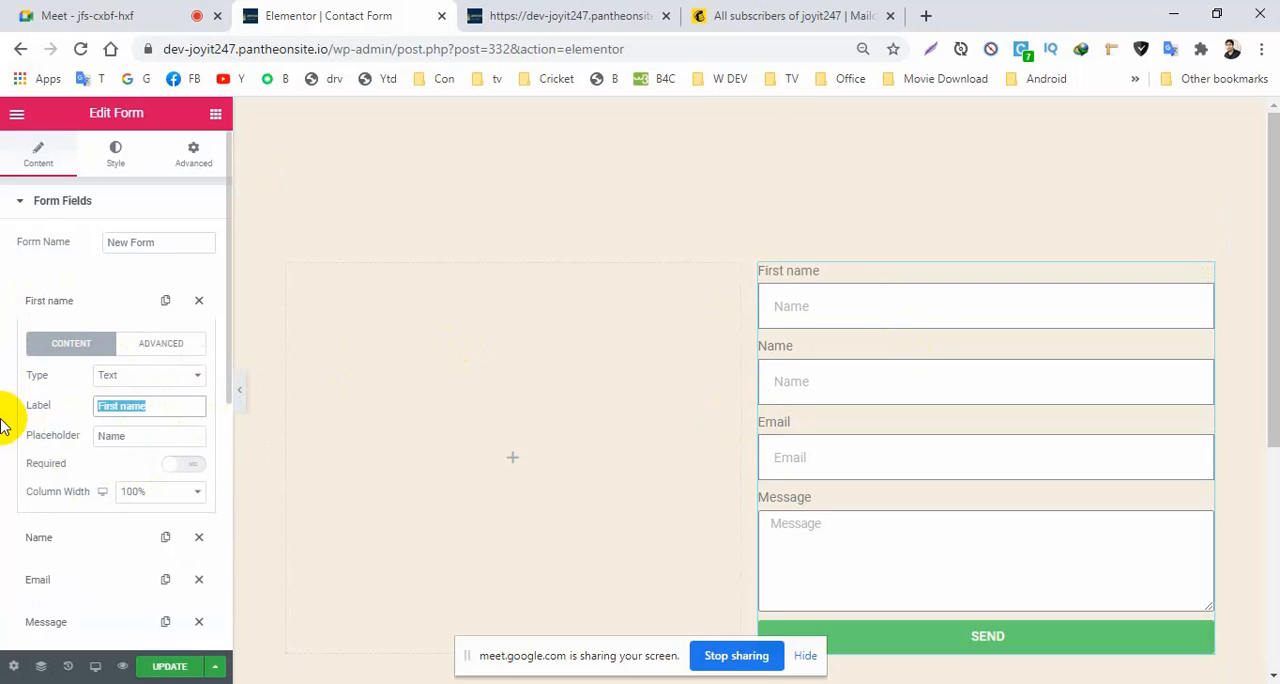
pyautogui.moveTo(125, 437); pyautogui.dragTo(3, 437)
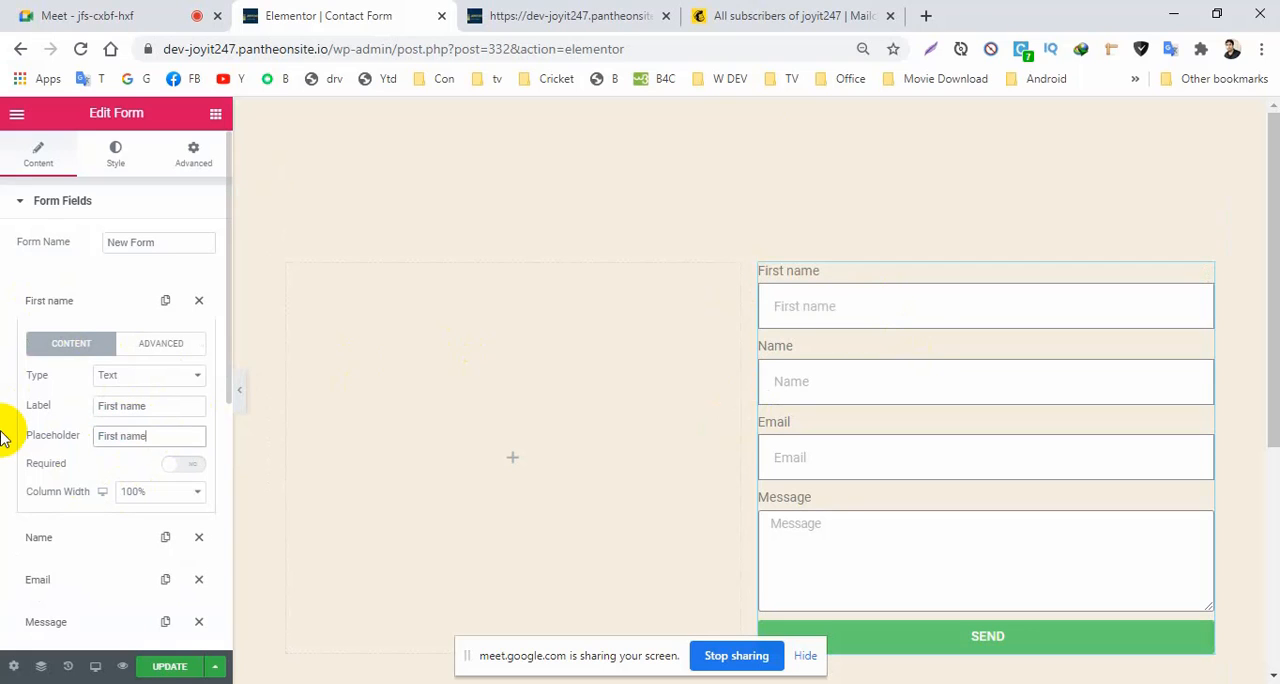
pyautogui.click(42, 312)
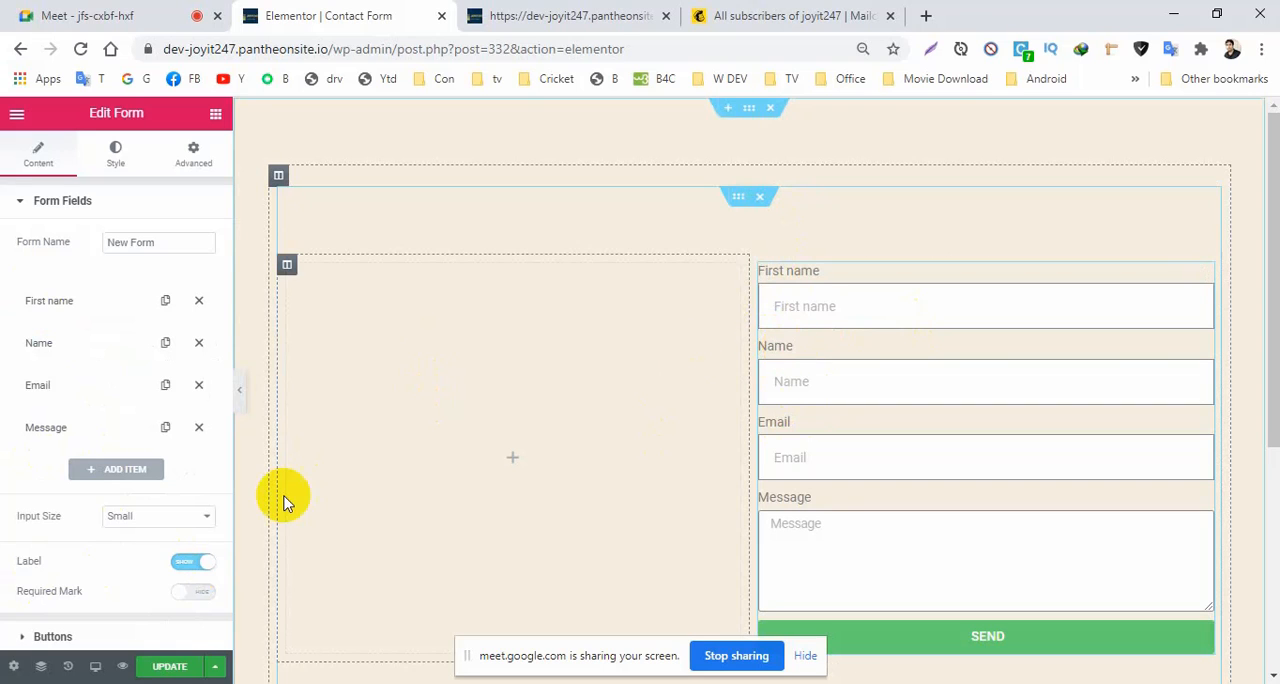
# Hide the form's field labels and set the remaining Name field's label and placeholder to "Last Name".
pyautogui.click(194, 564)
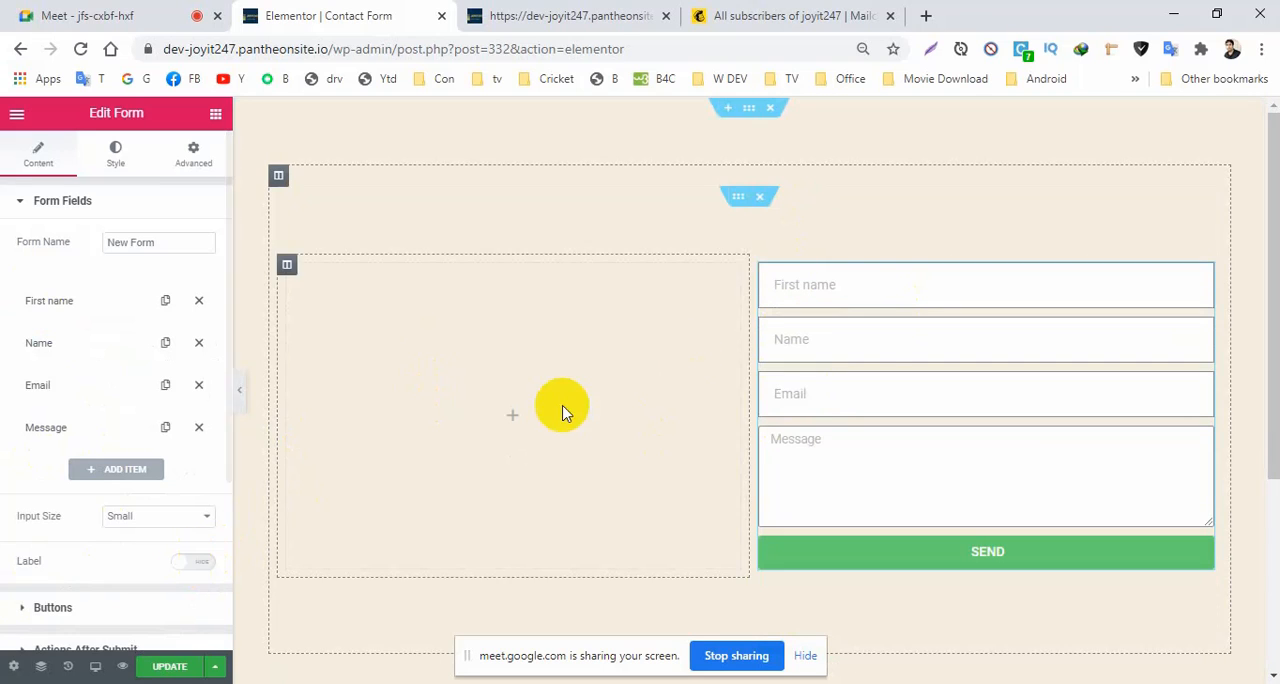
pyautogui.click(48, 341)
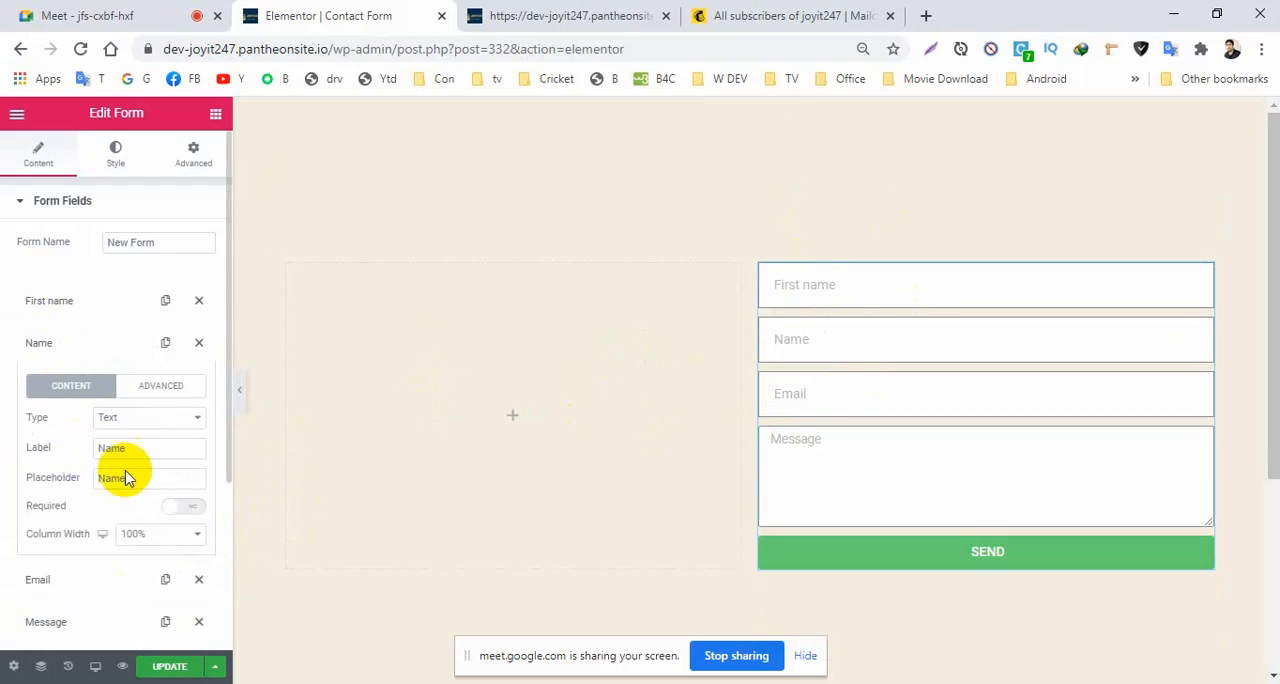
pyautogui.moveTo(133, 446); pyautogui.dragTo(25, 465)
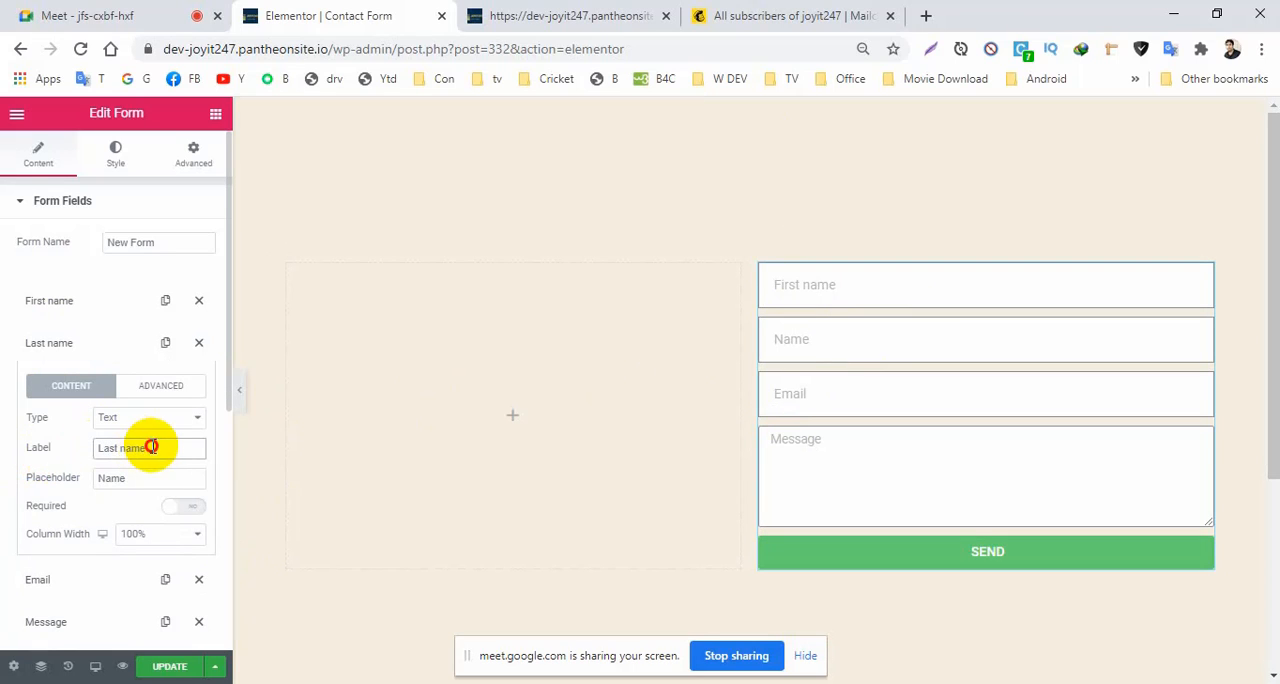
pyautogui.moveTo(151, 446); pyautogui.dragTo(2, 464)
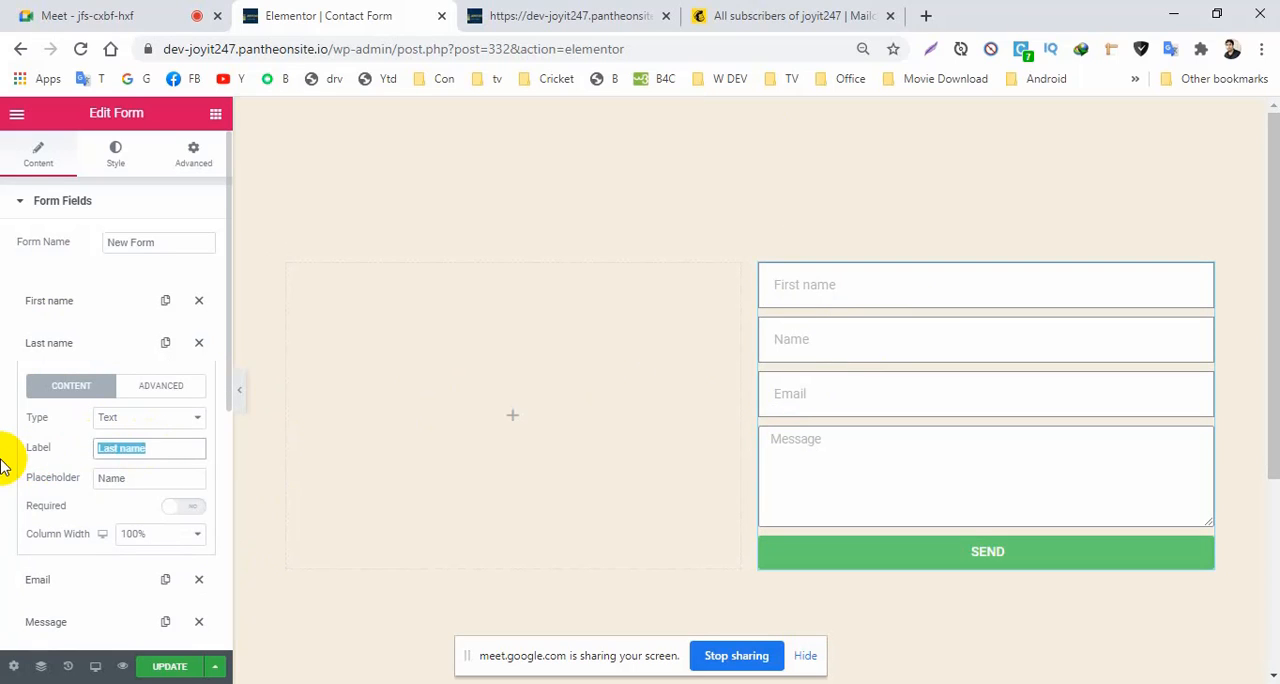
pyautogui.click(122, 450)
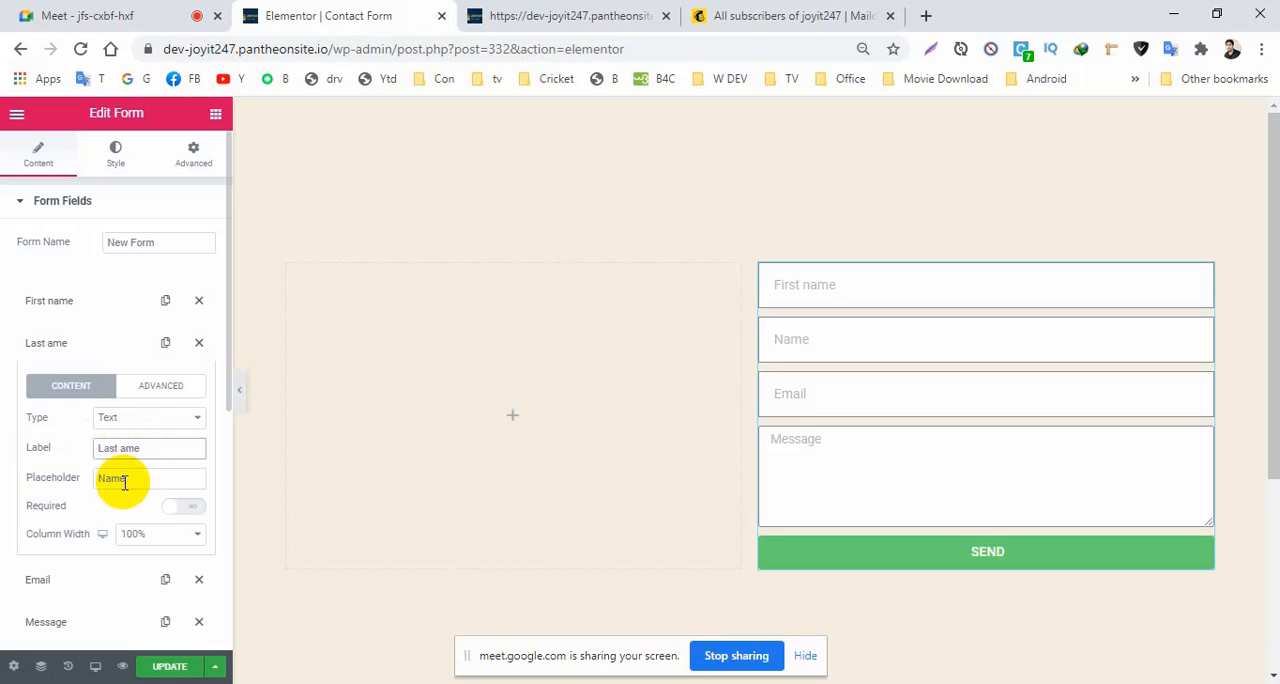
pyautogui.moveTo(127, 483); pyautogui.dragTo(4, 498)
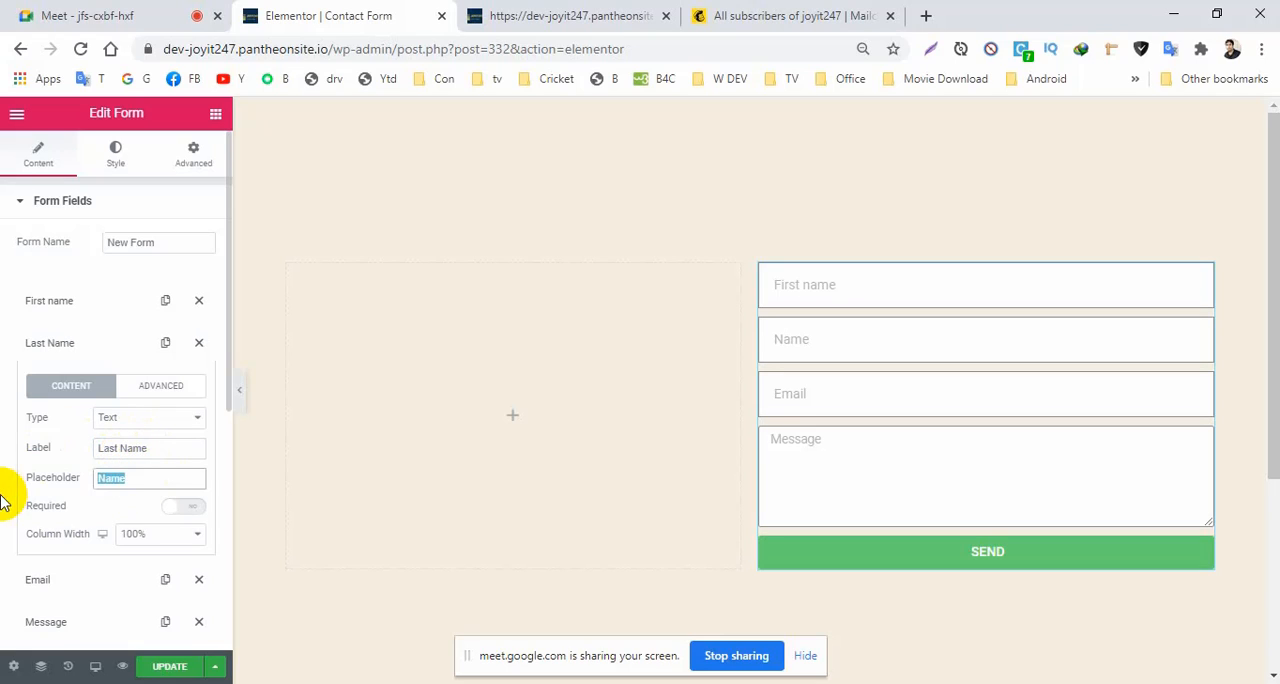
pyautogui.click(135, 488)
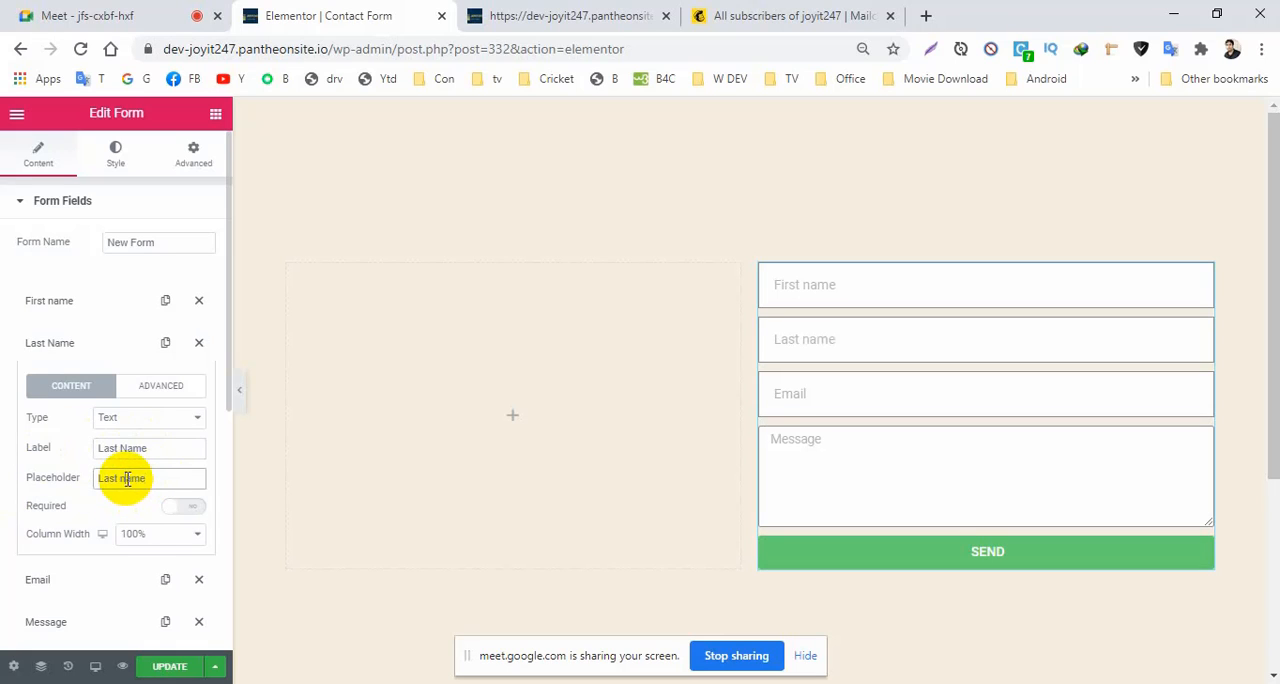
pyautogui.click(128, 538)
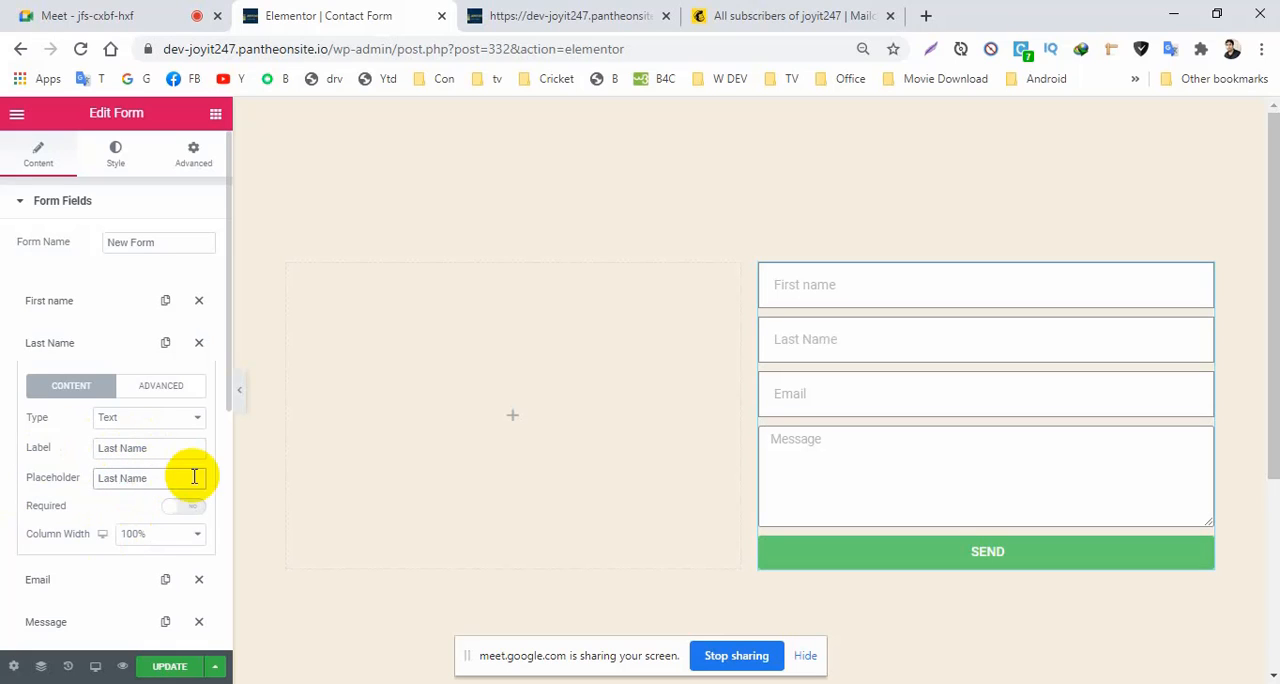
pyautogui.click(122, 480)
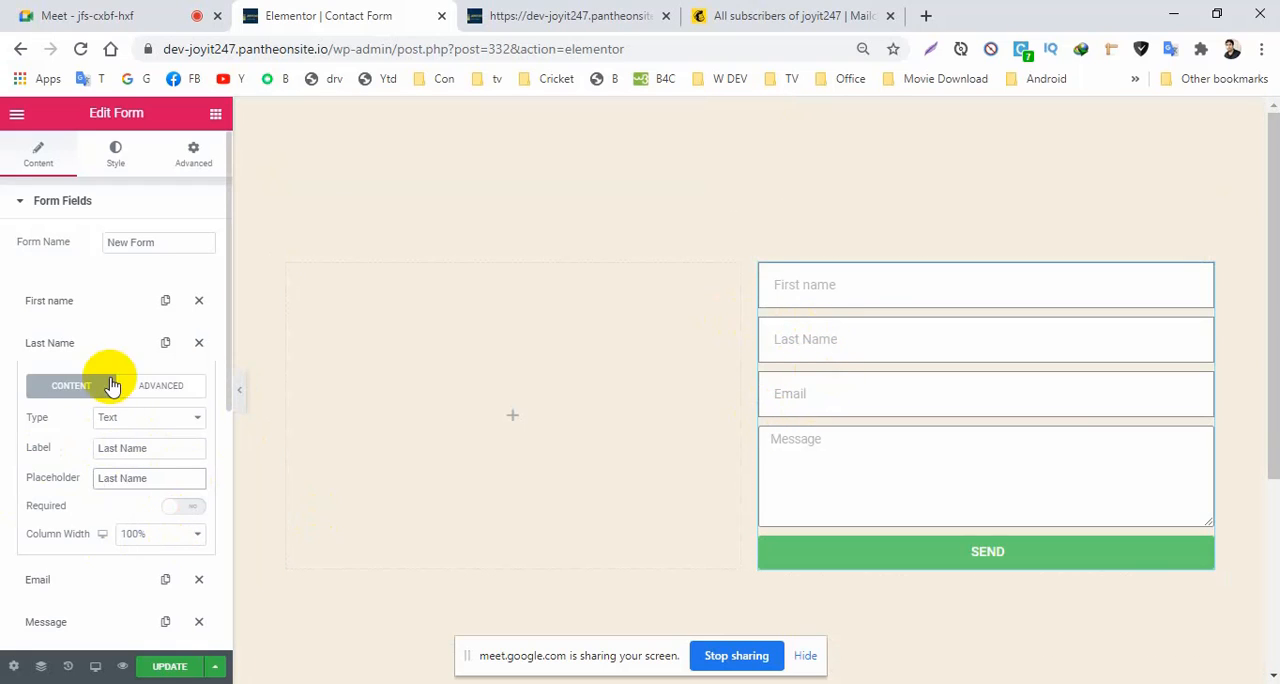
pyautogui.click(57, 358)
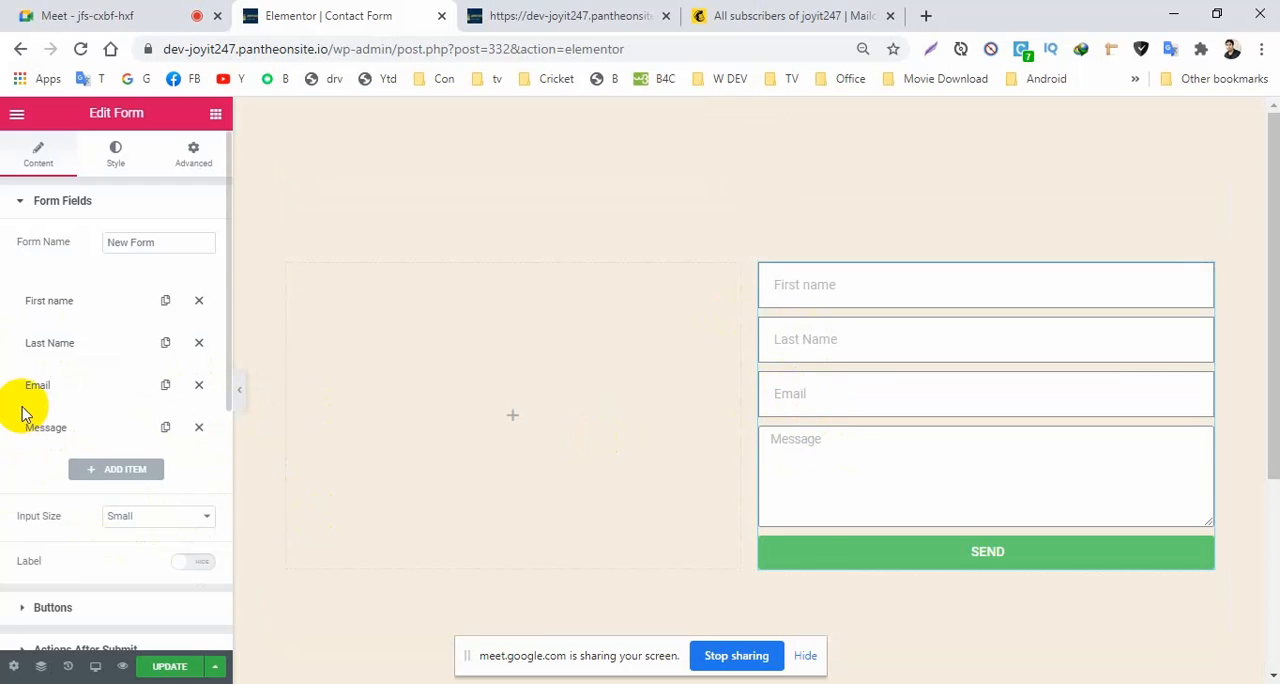
# Change the Message field's placeholder to "Write your text".
pyautogui.click(44, 430)
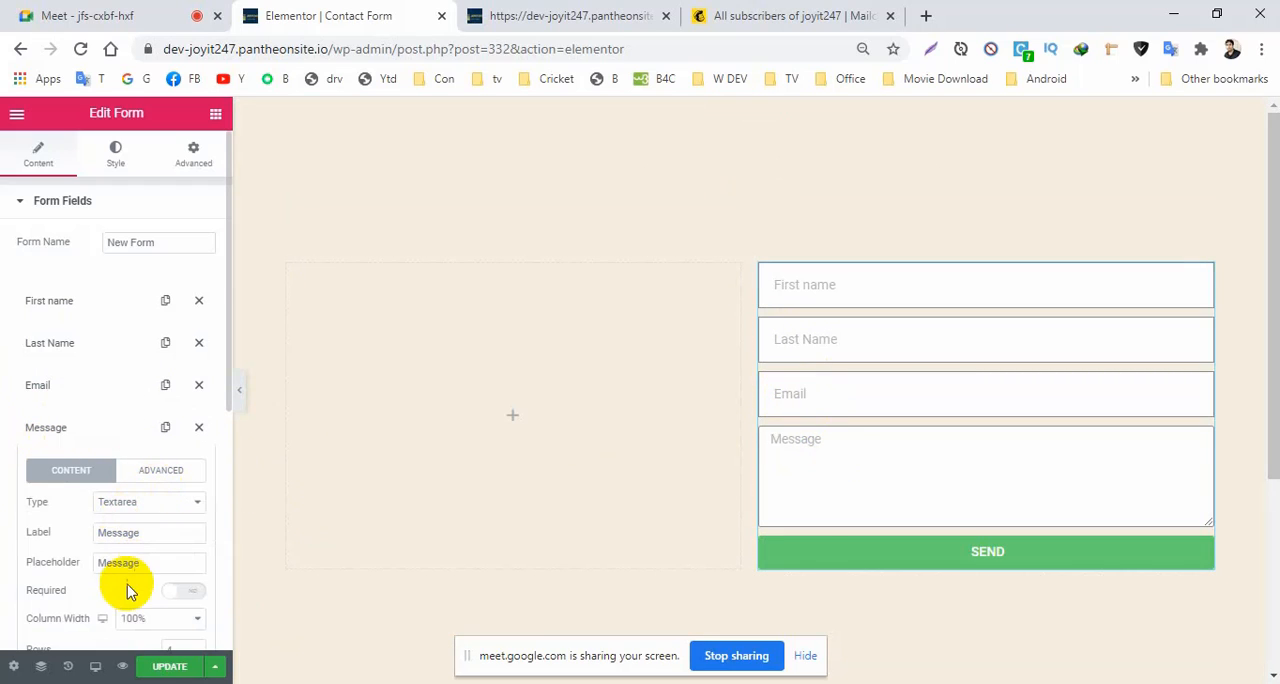
pyautogui.moveTo(148, 570); pyautogui.dragTo(23, 563)
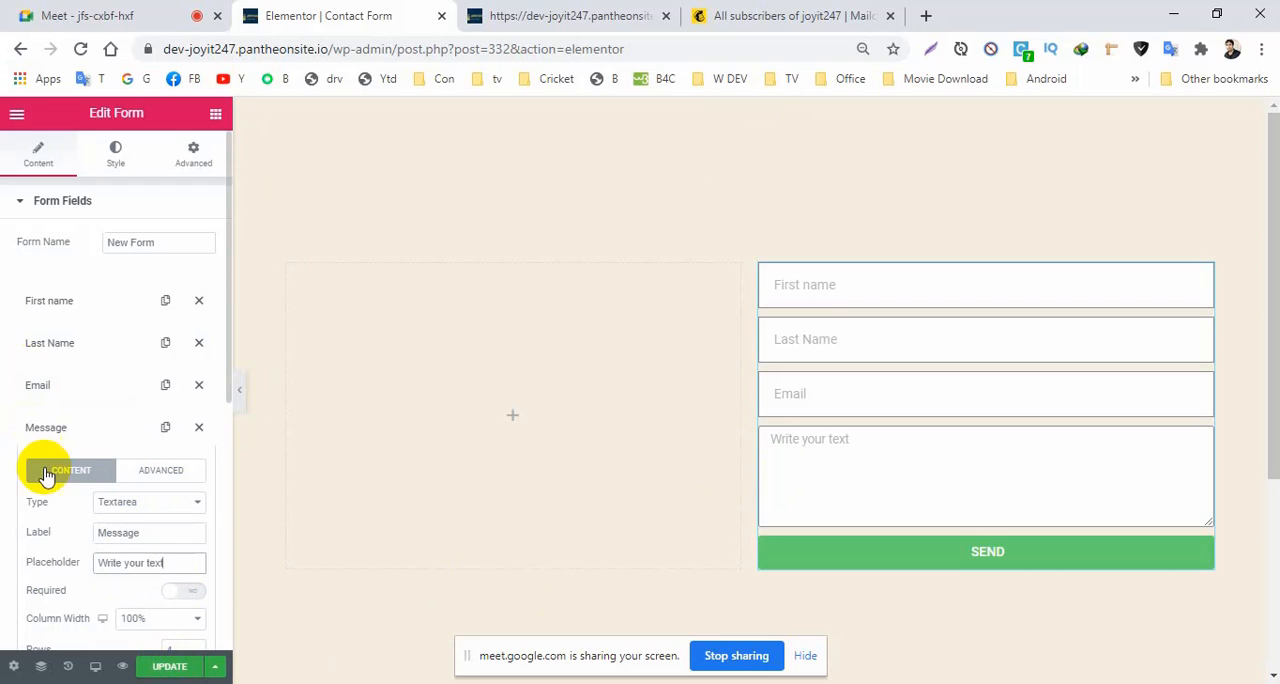
pyautogui.click(45, 427)
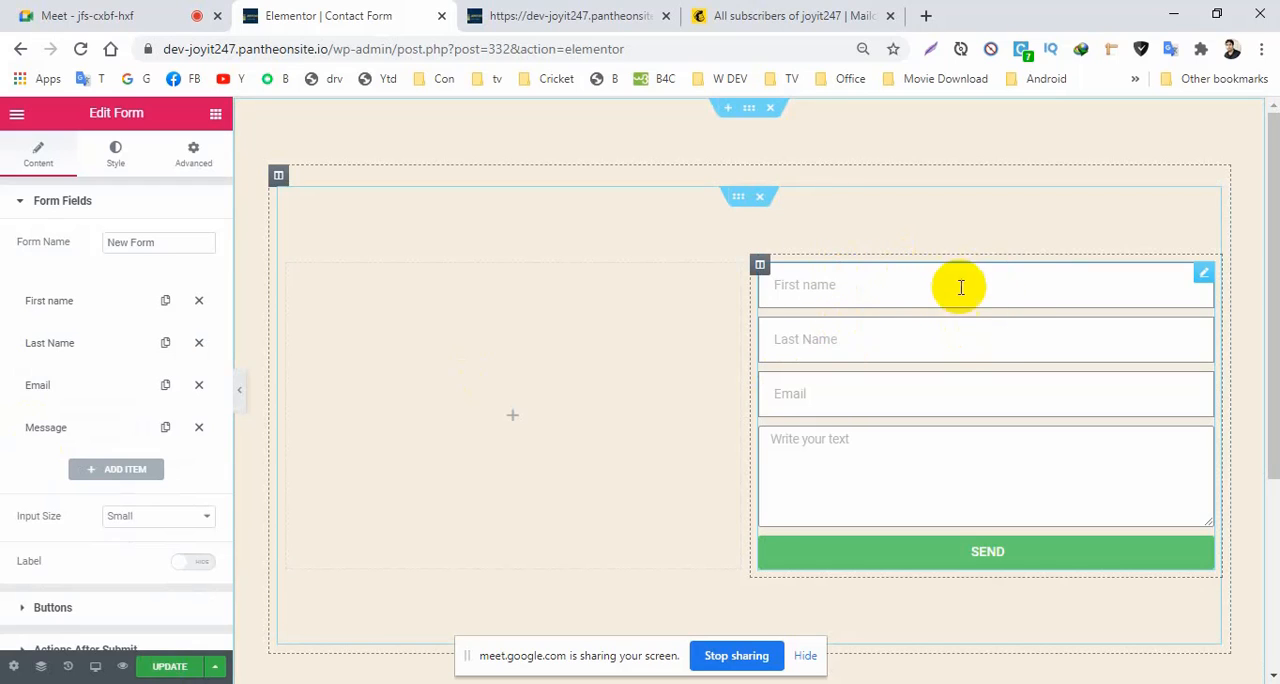
# Set the column width of both the First name and Last Name fields to 50%.
pyautogui.click(68, 312)
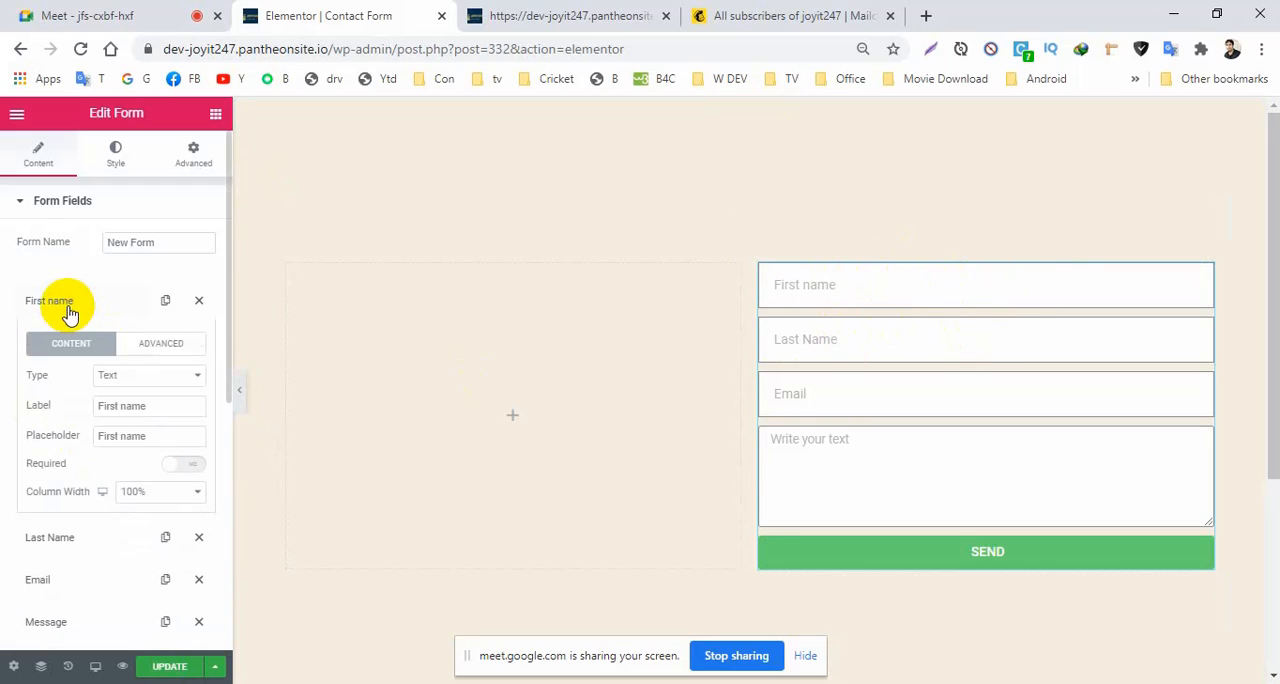
pyautogui.click(155, 494)
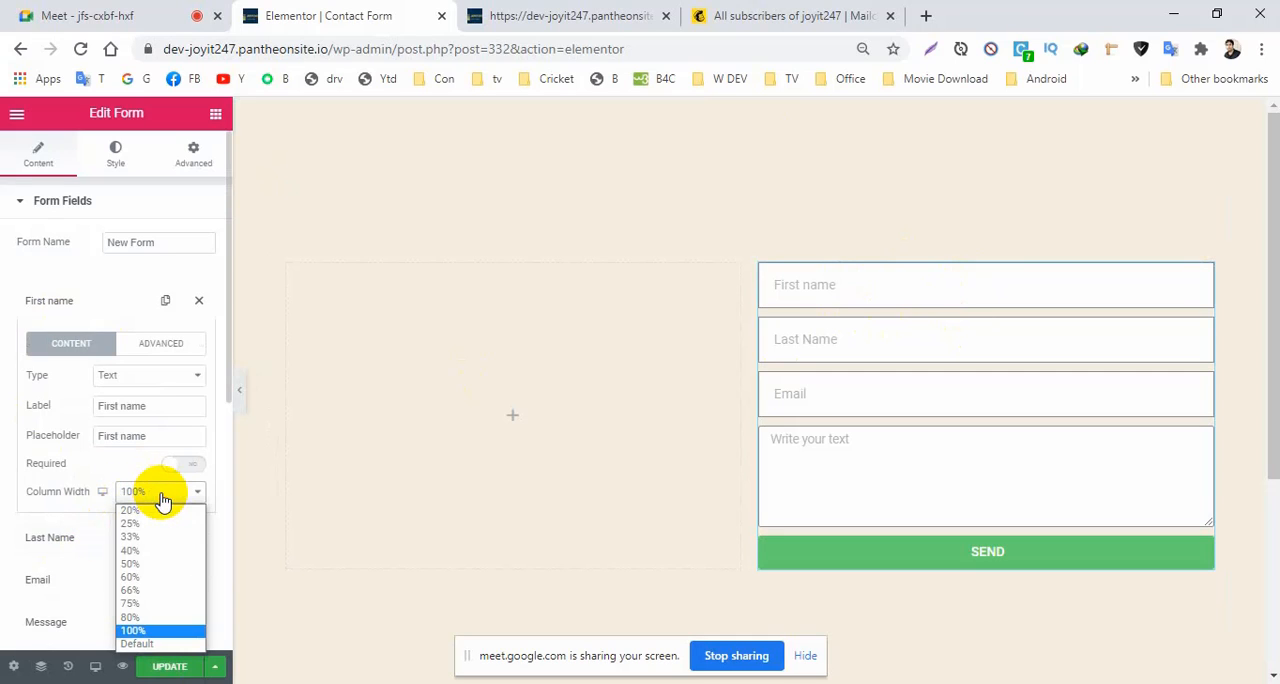
pyautogui.click(137, 564)
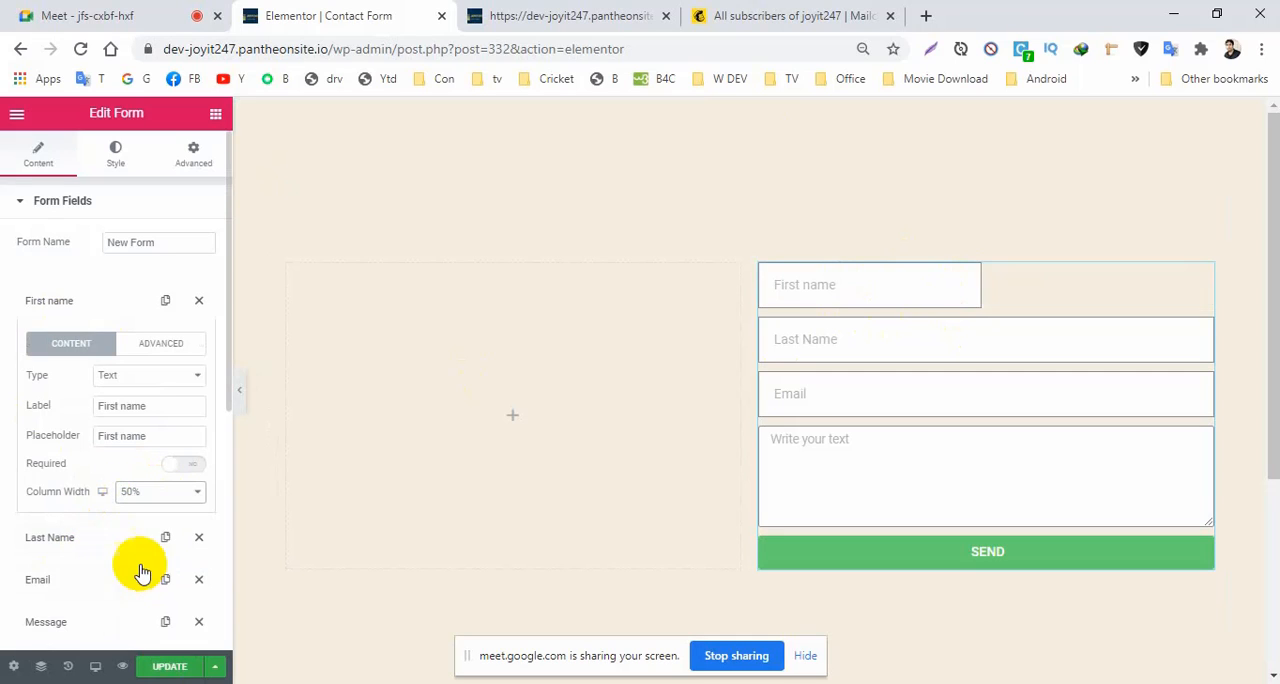
pyautogui.click(45, 308)
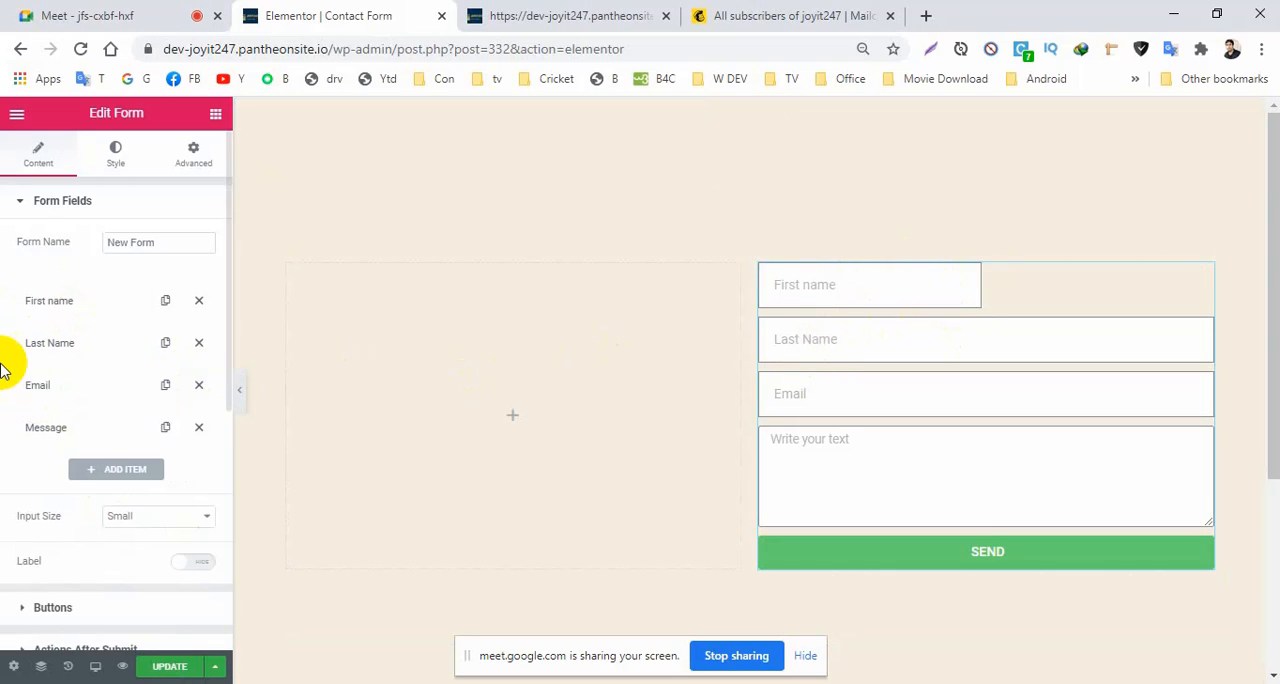
pyautogui.click(80, 342)
pyautogui.click(152, 537)
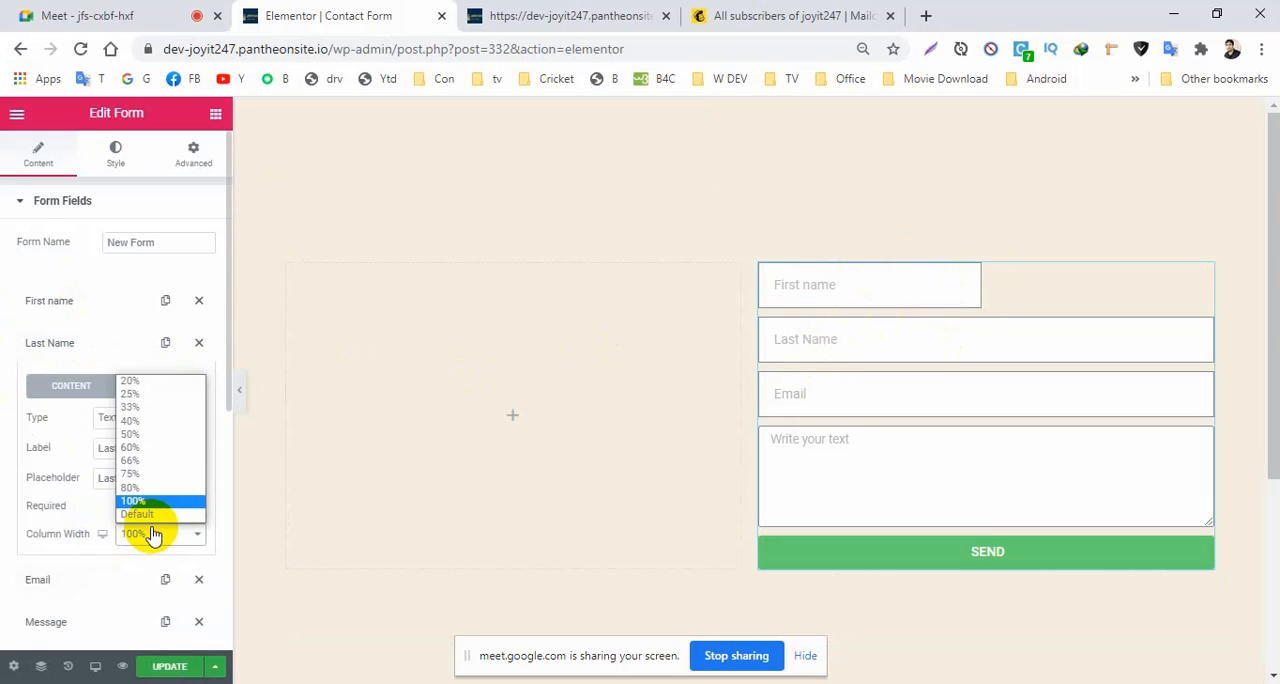
pyautogui.click(131, 436)
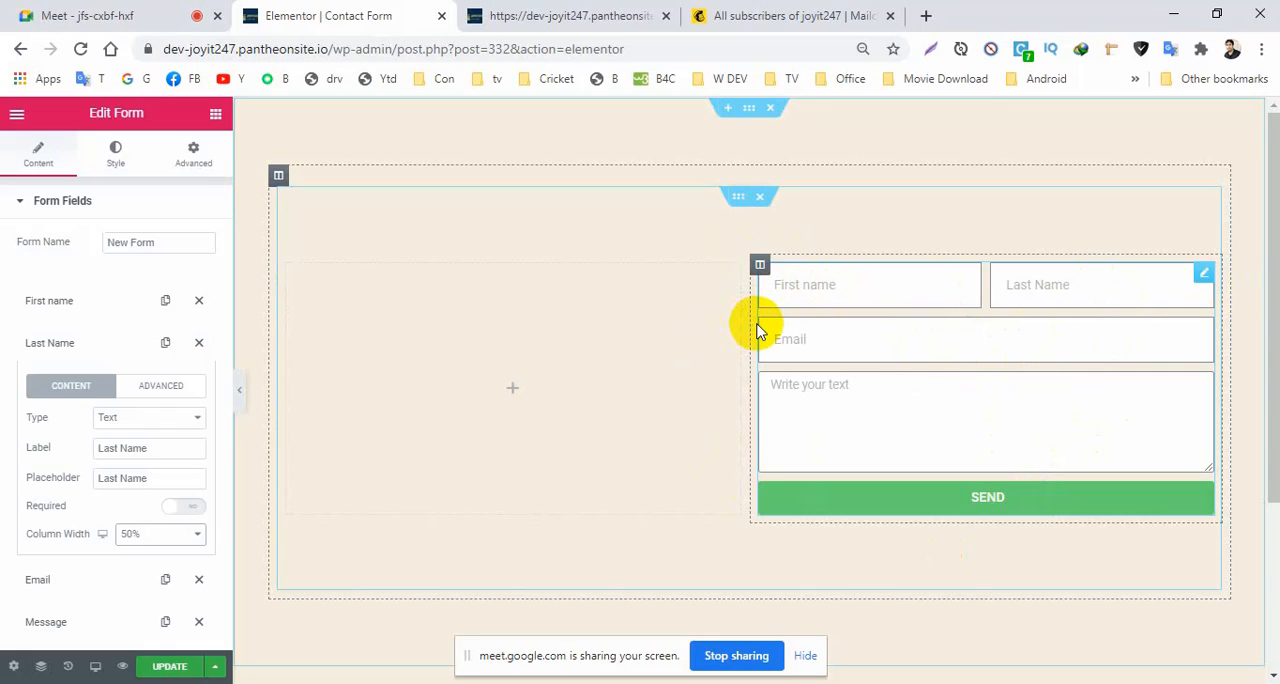
# Give the column holding the form a margin of 0 and a linked padding of 30 px on all sides.
pyautogui.click(759, 268)
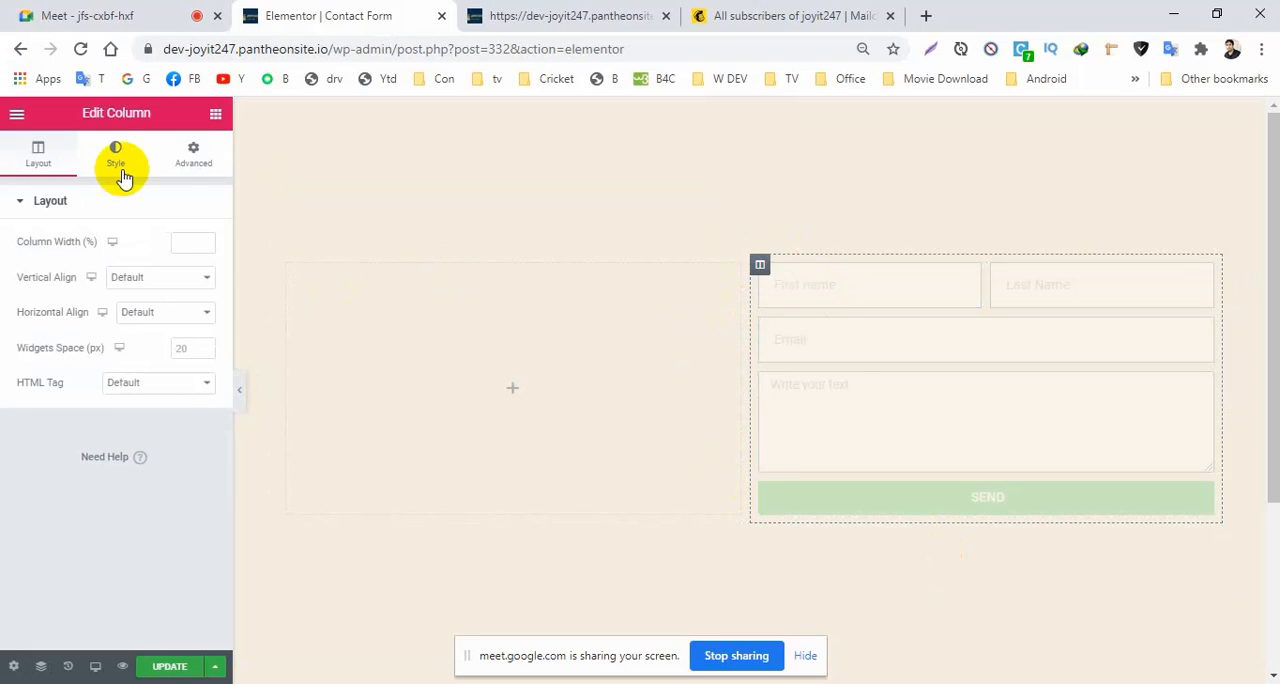
pyautogui.click(190, 160)
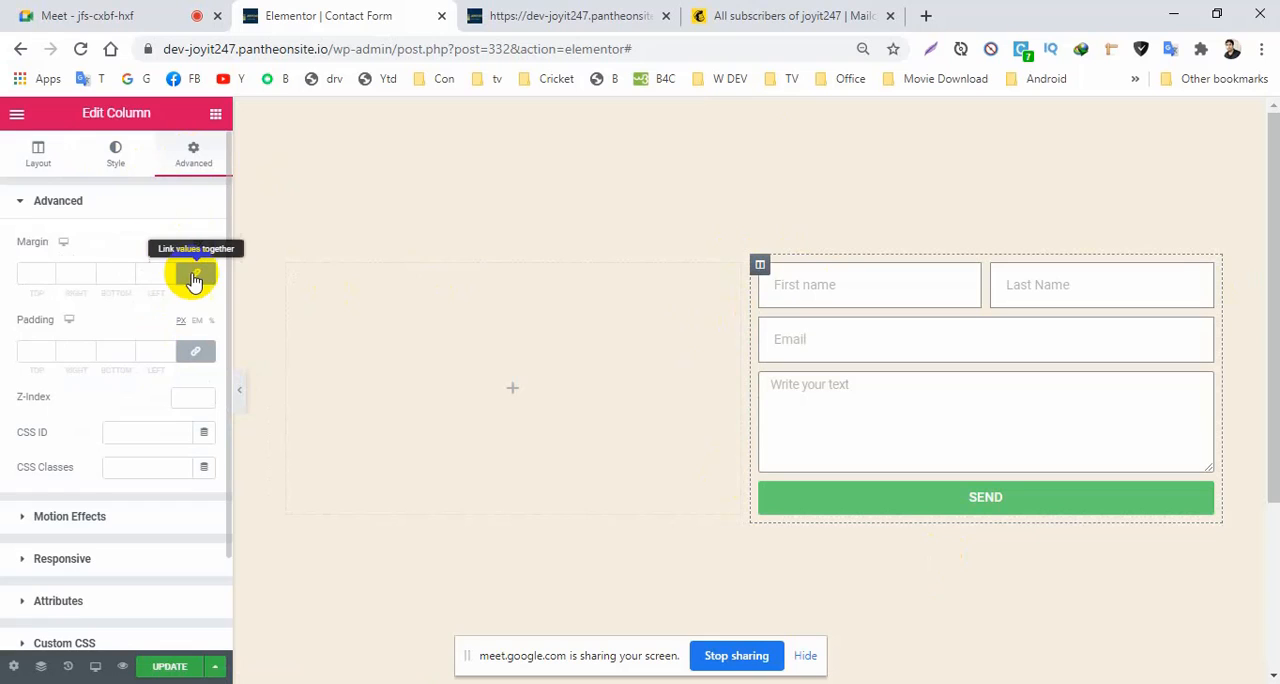
pyautogui.click(195, 351)
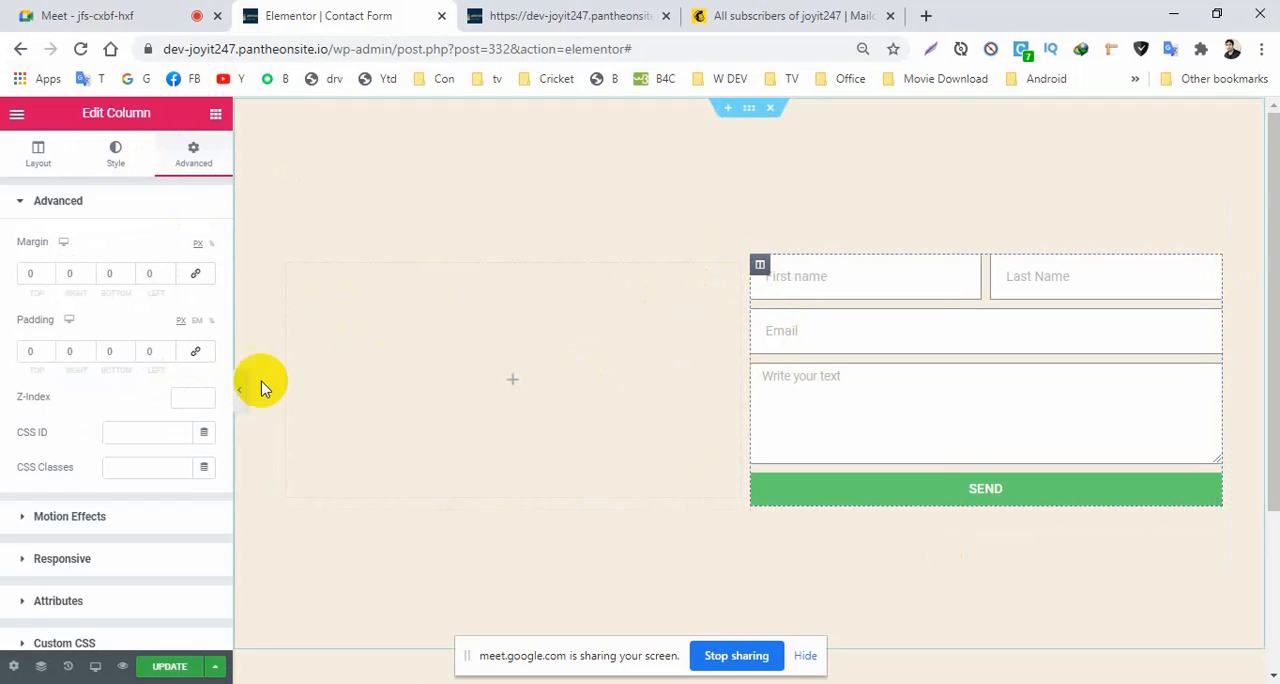
pyautogui.click(196, 351)
pyautogui.click(39, 357)
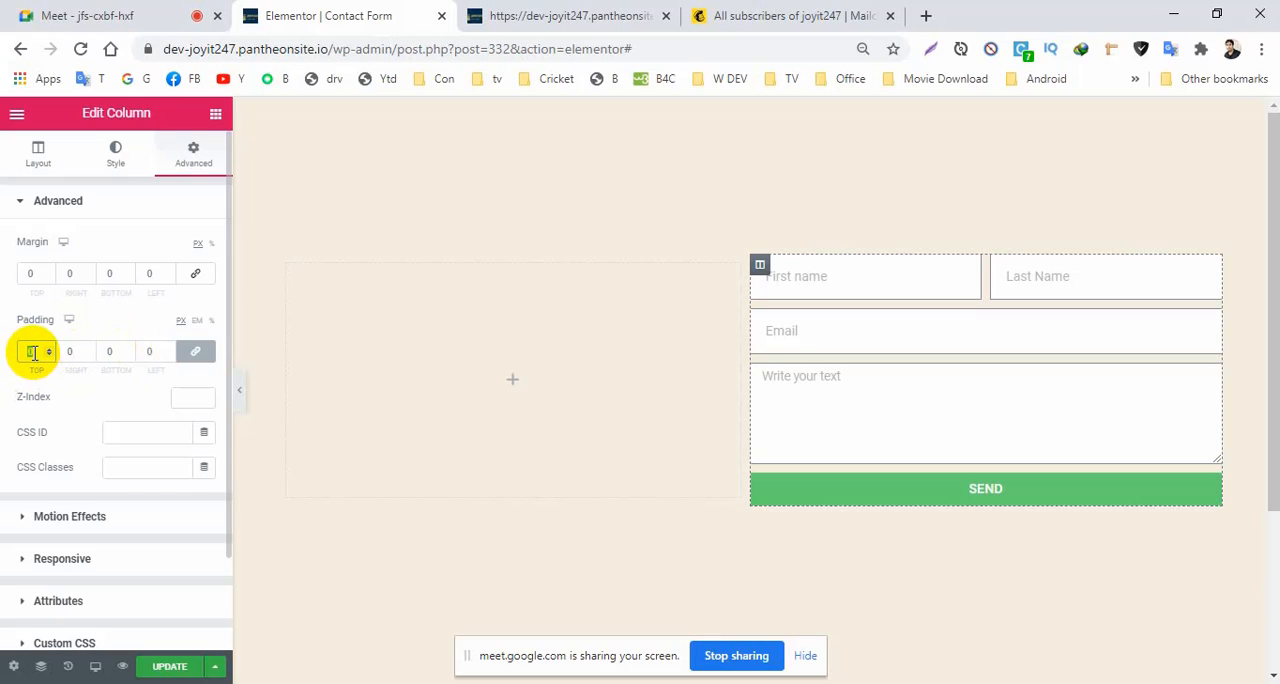
pyautogui.press('BackSpace')
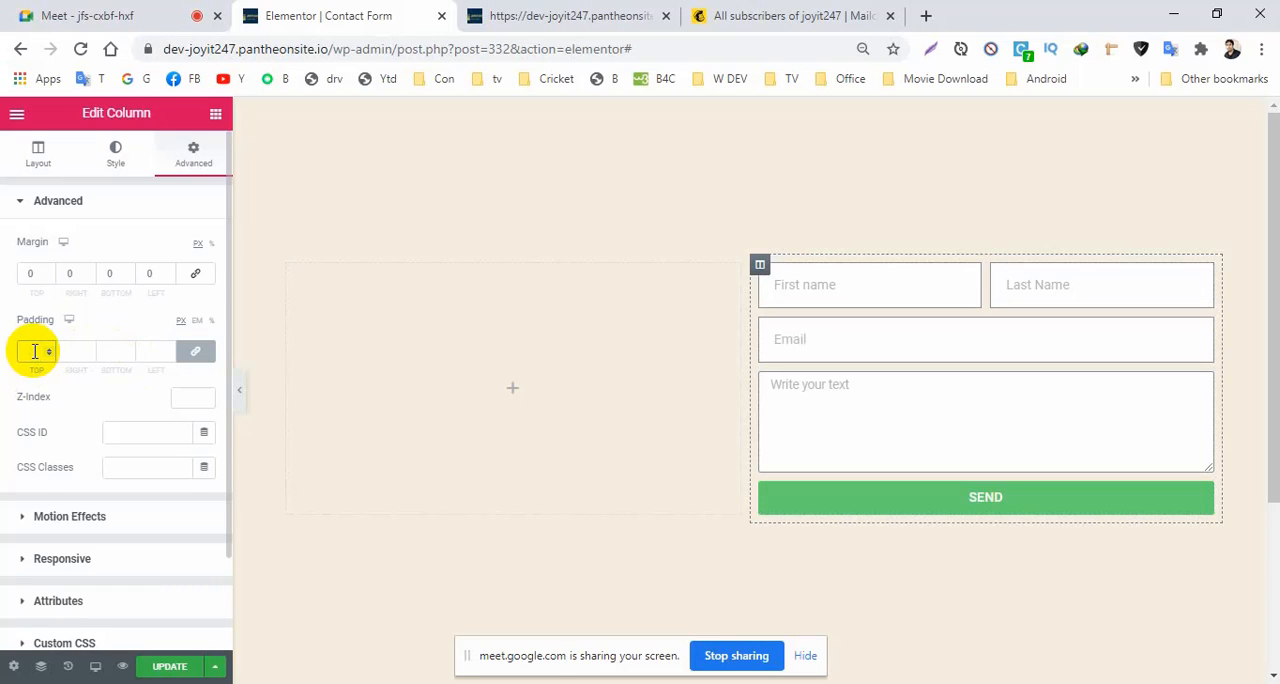
pyautogui.write('30')
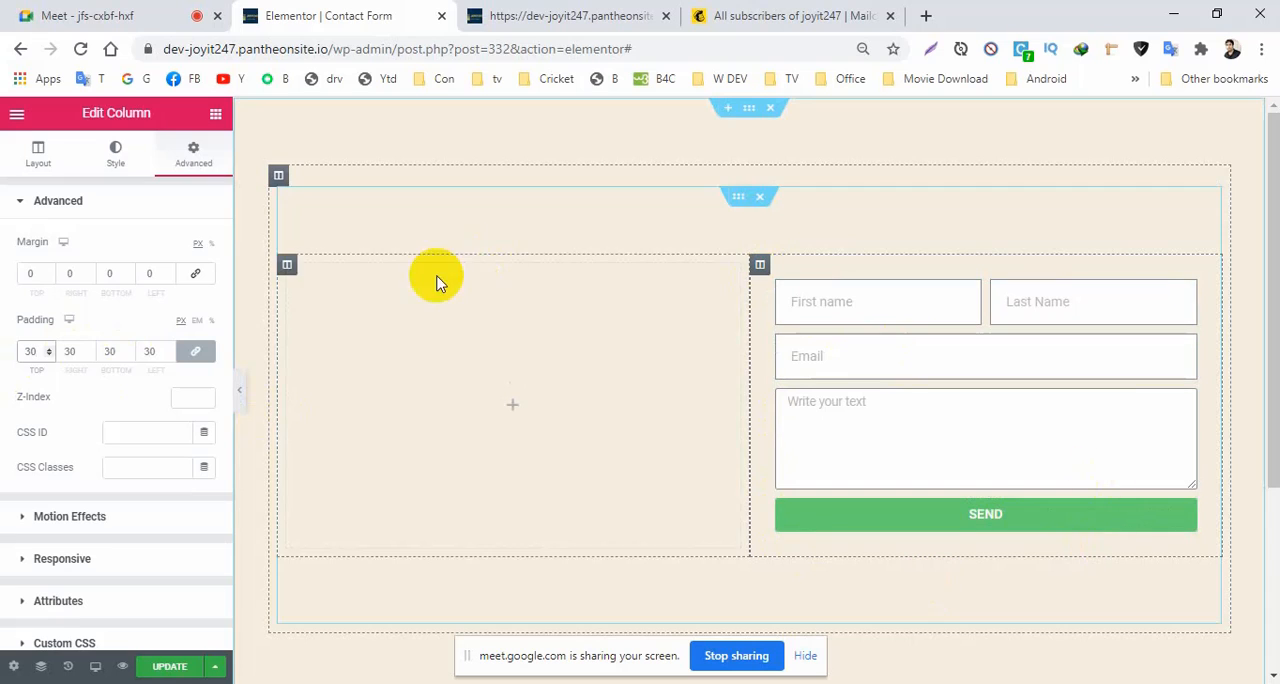
# Give the column holding the form a classic background in black, #000000.
pyautogui.click(104, 158)
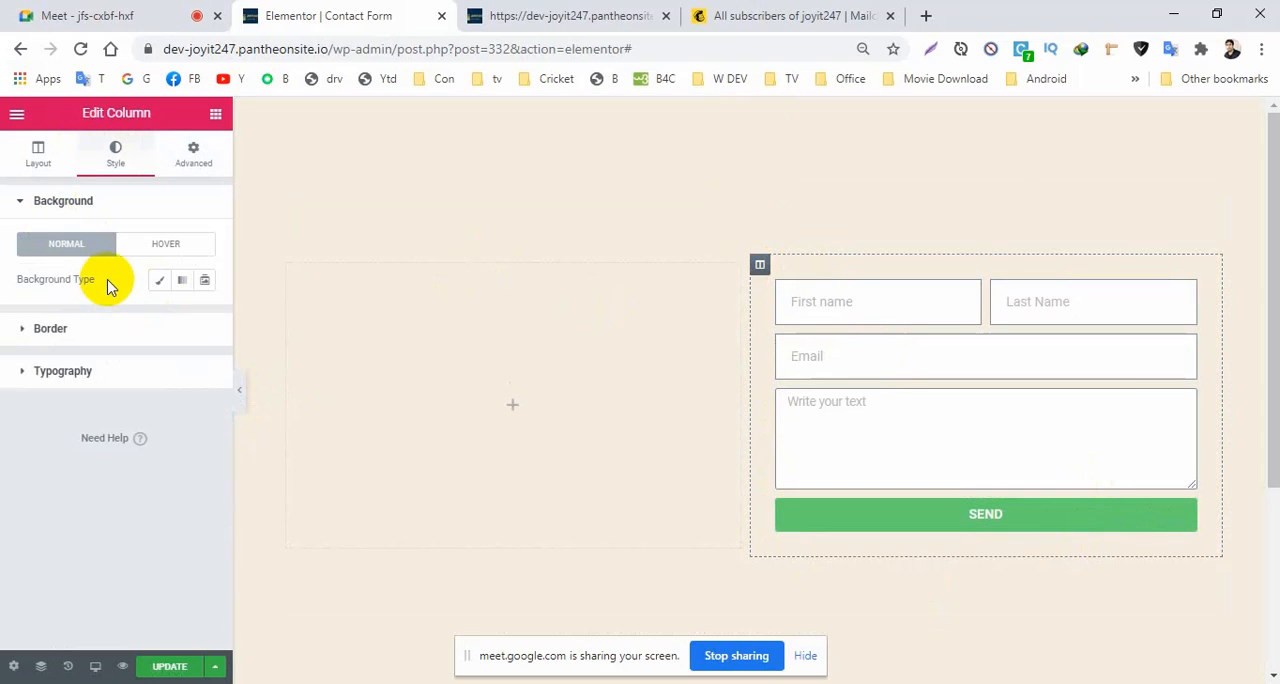
pyautogui.click(160, 282)
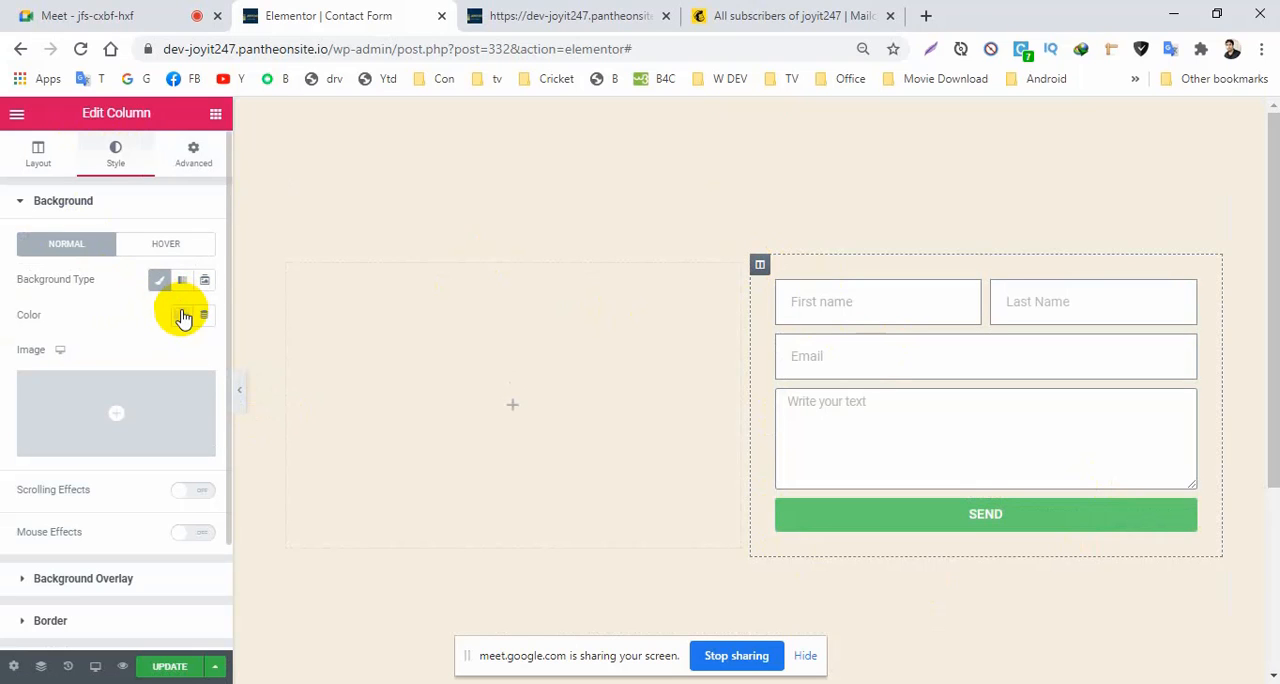
pyautogui.click(183, 317)
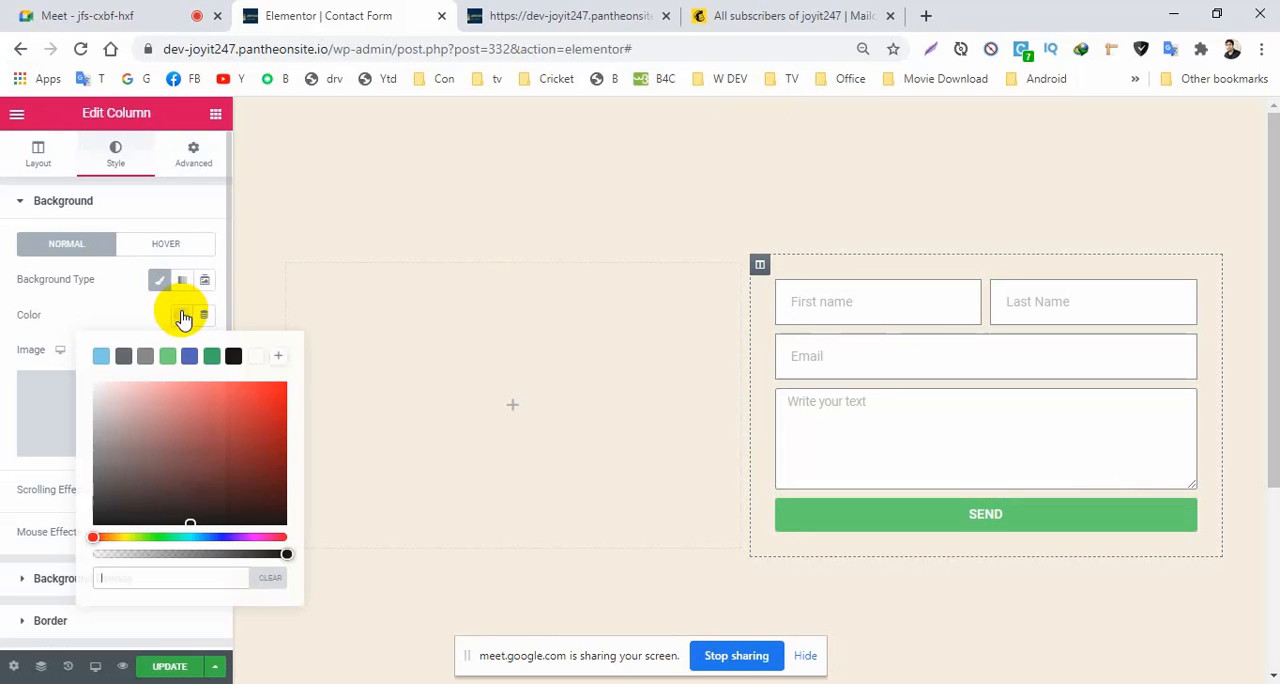
pyautogui.click(233, 358)
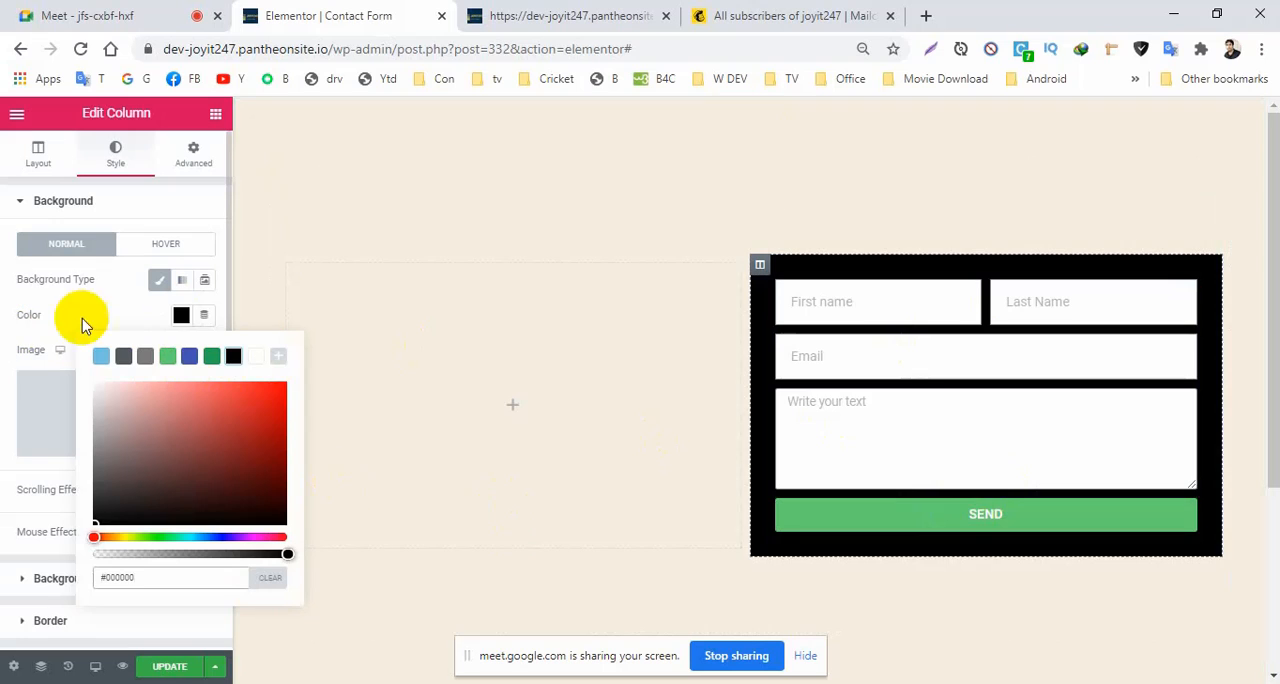
pyautogui.click(63, 249)
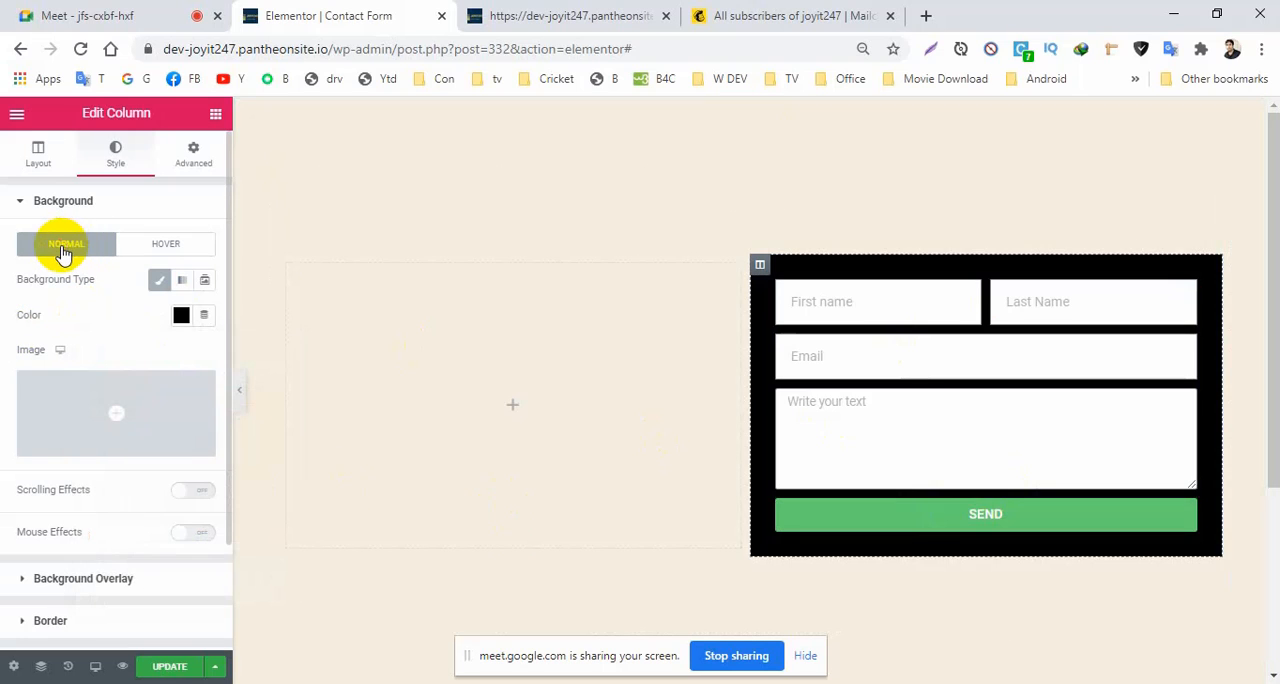
pyautogui.click(27, 210)
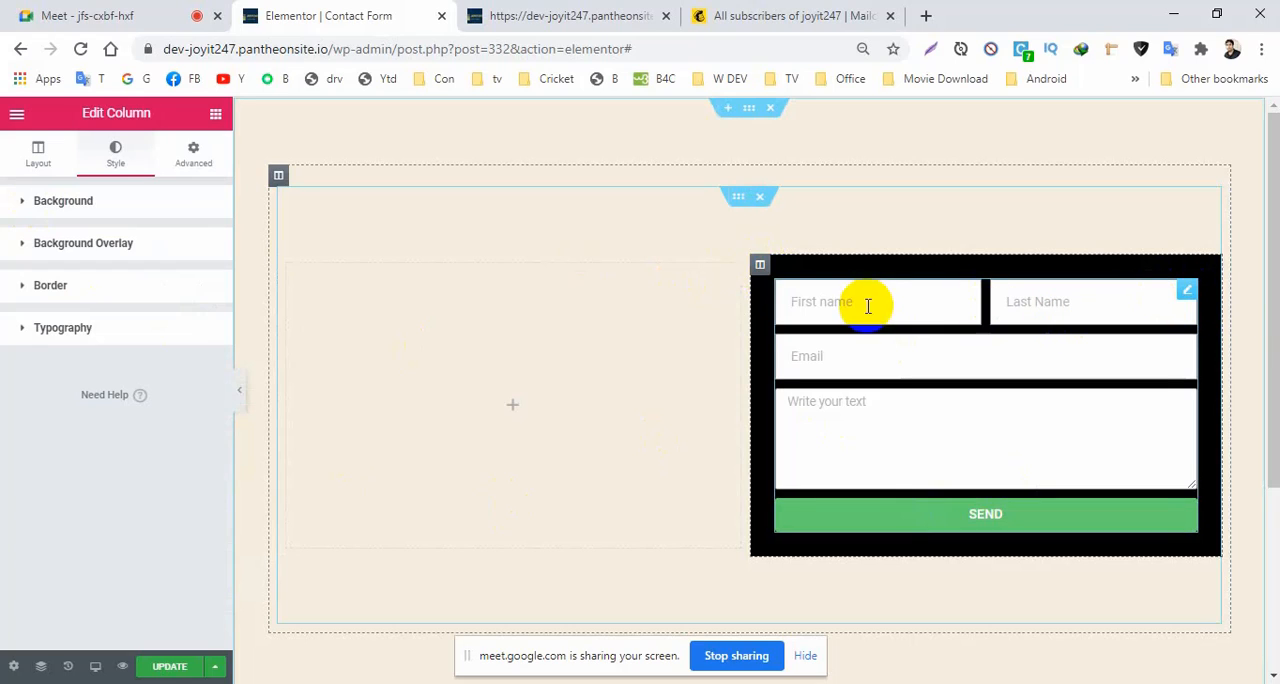
# Set the text color of the form's fields to black, #000000.
pyautogui.click(1187, 298)
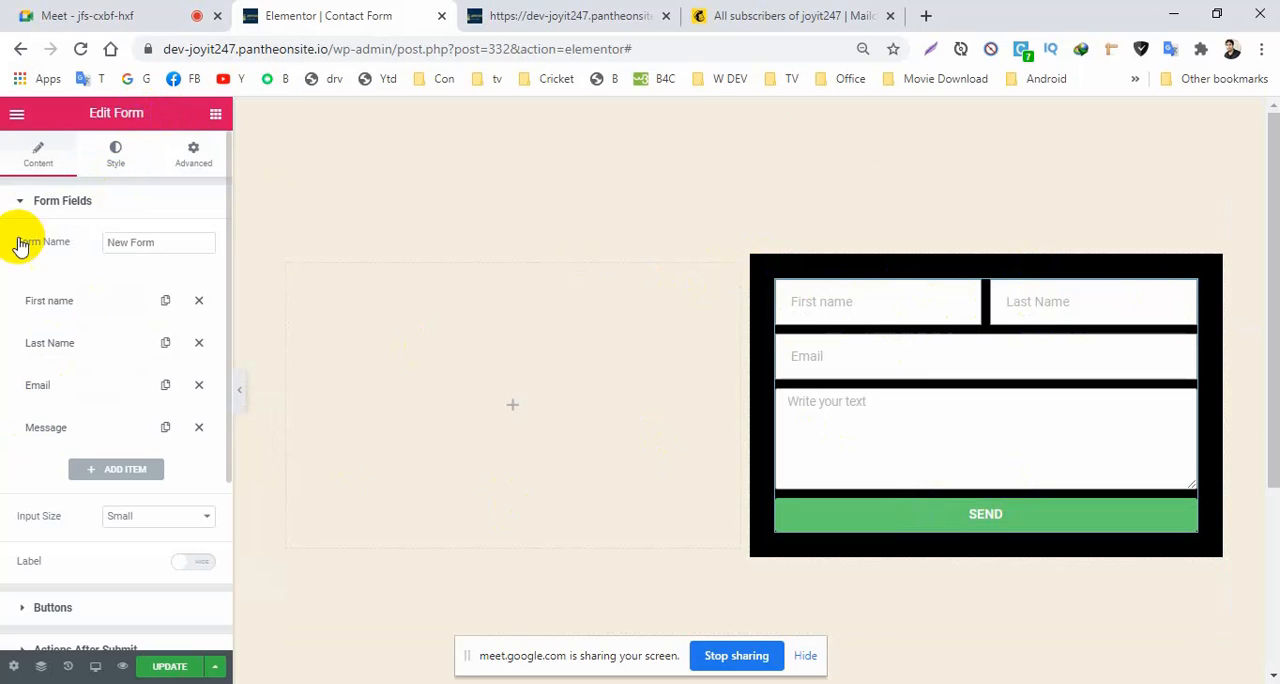
pyautogui.click(21, 204)
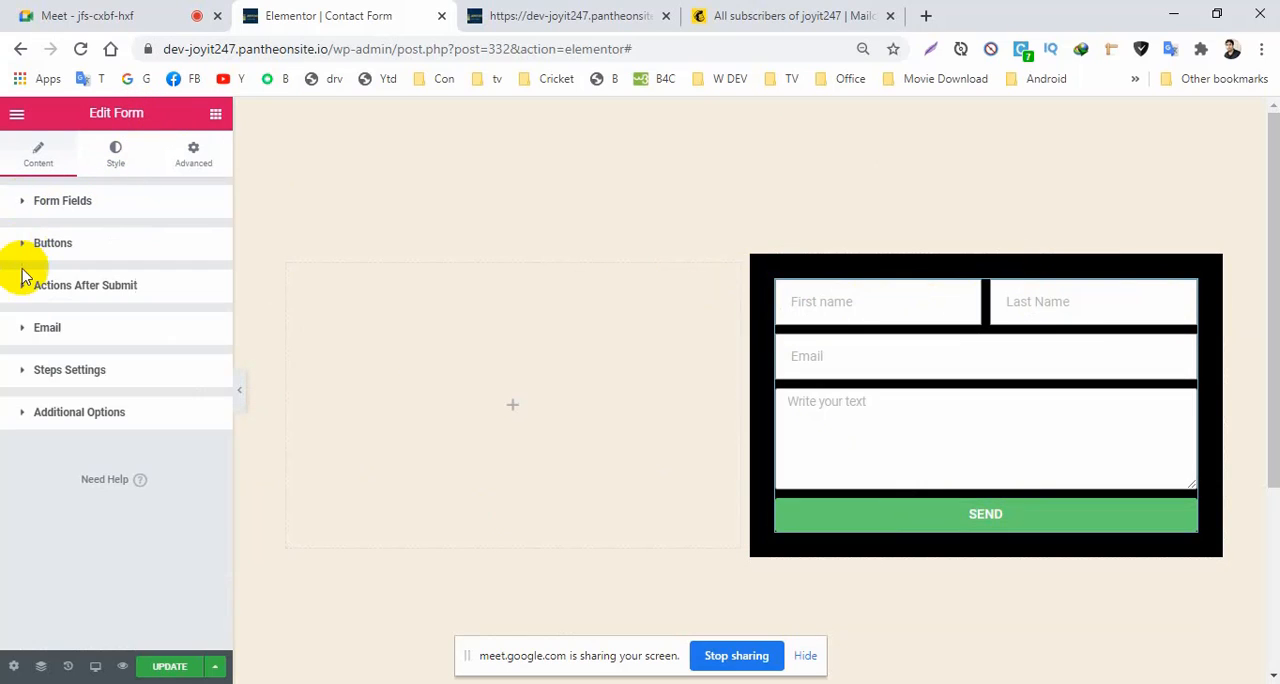
pyautogui.click(31, 208)
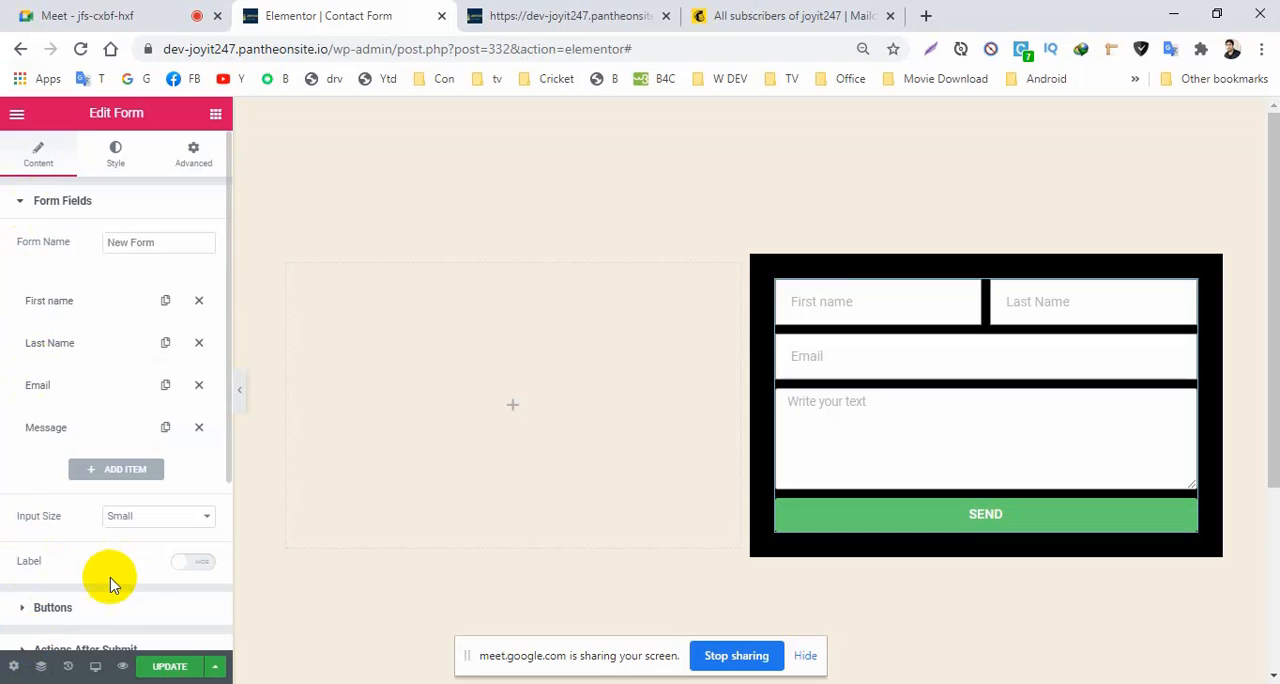
pyautogui.click(116, 155)
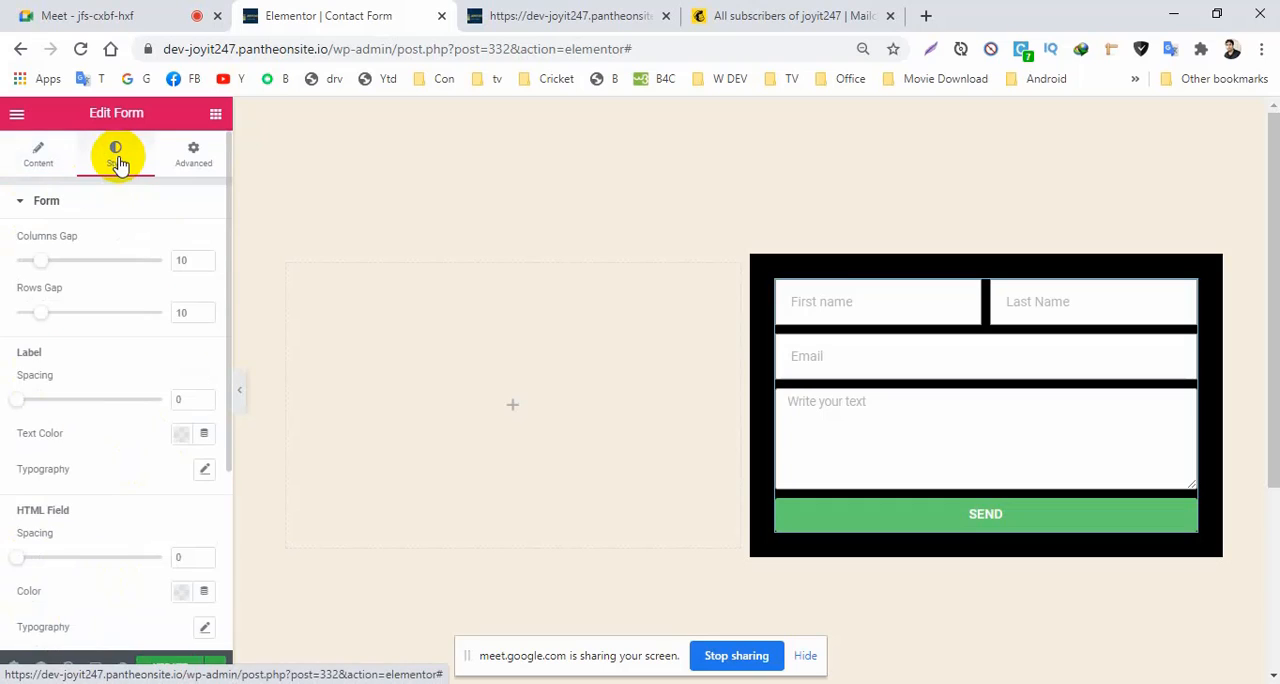
pyautogui.click(22, 206)
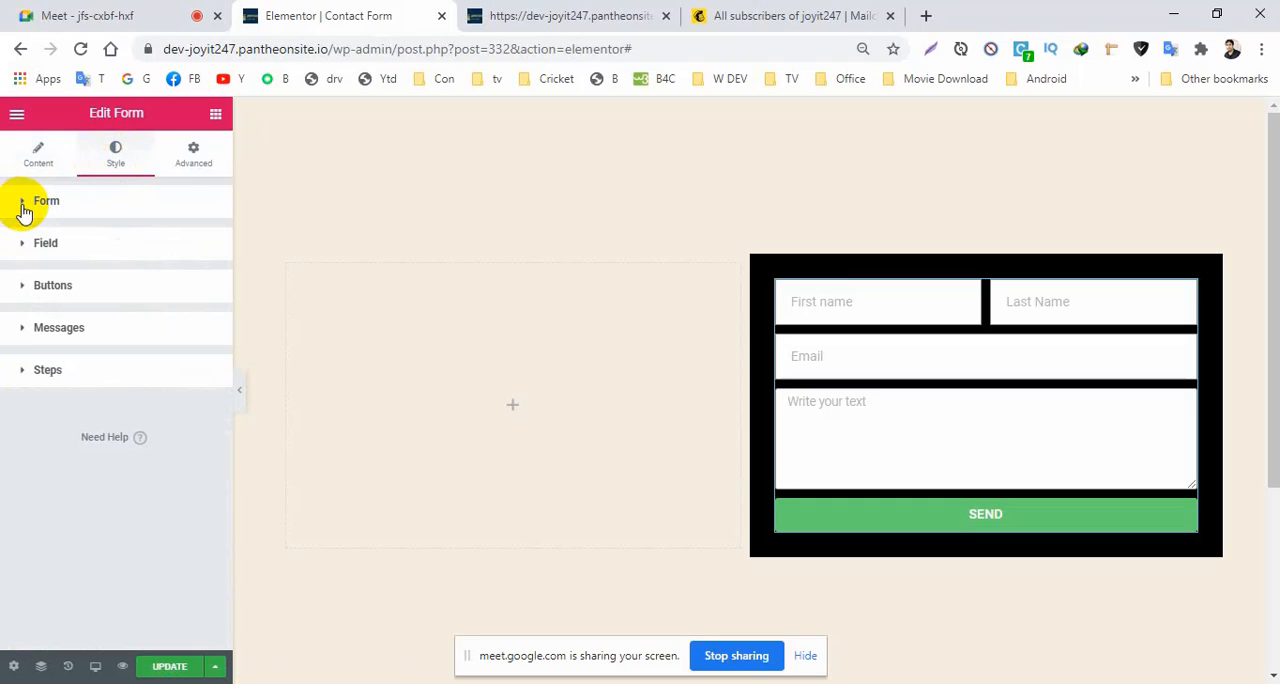
pyautogui.click(21, 250)
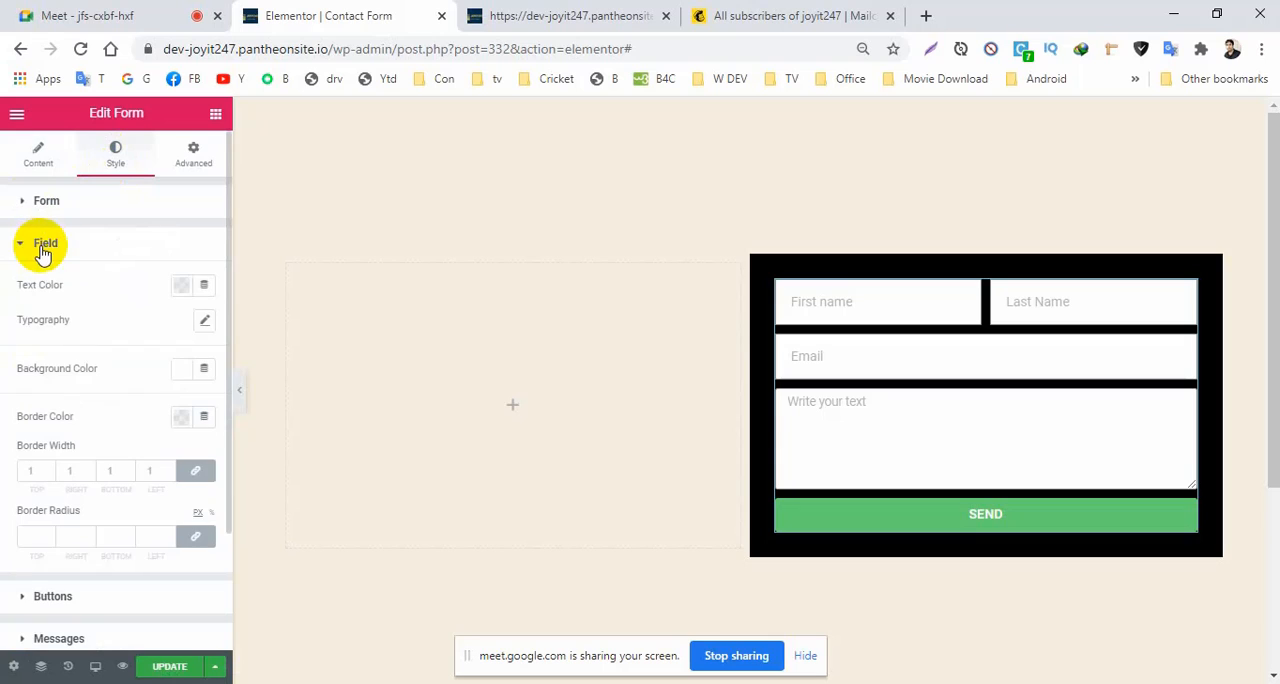
pyautogui.click(181, 286)
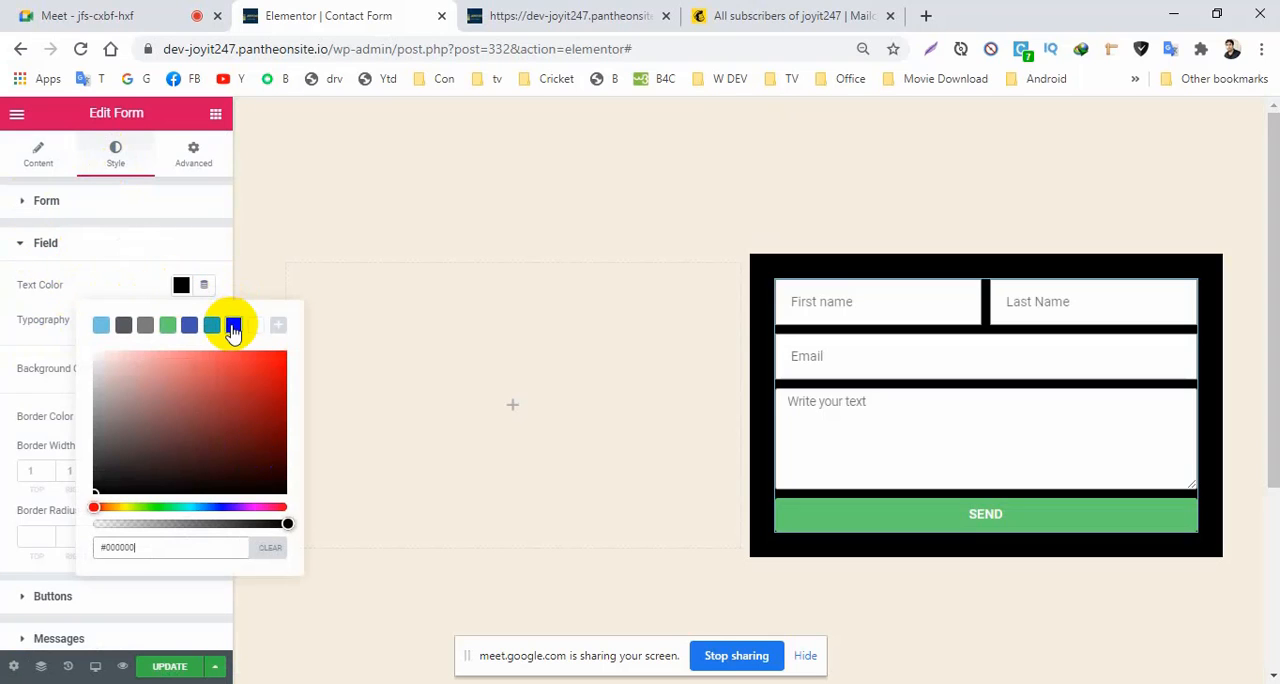
pyautogui.click(51, 323)
# Set the font family of the form's fields to Poppins.
pyautogui.click(204, 322)
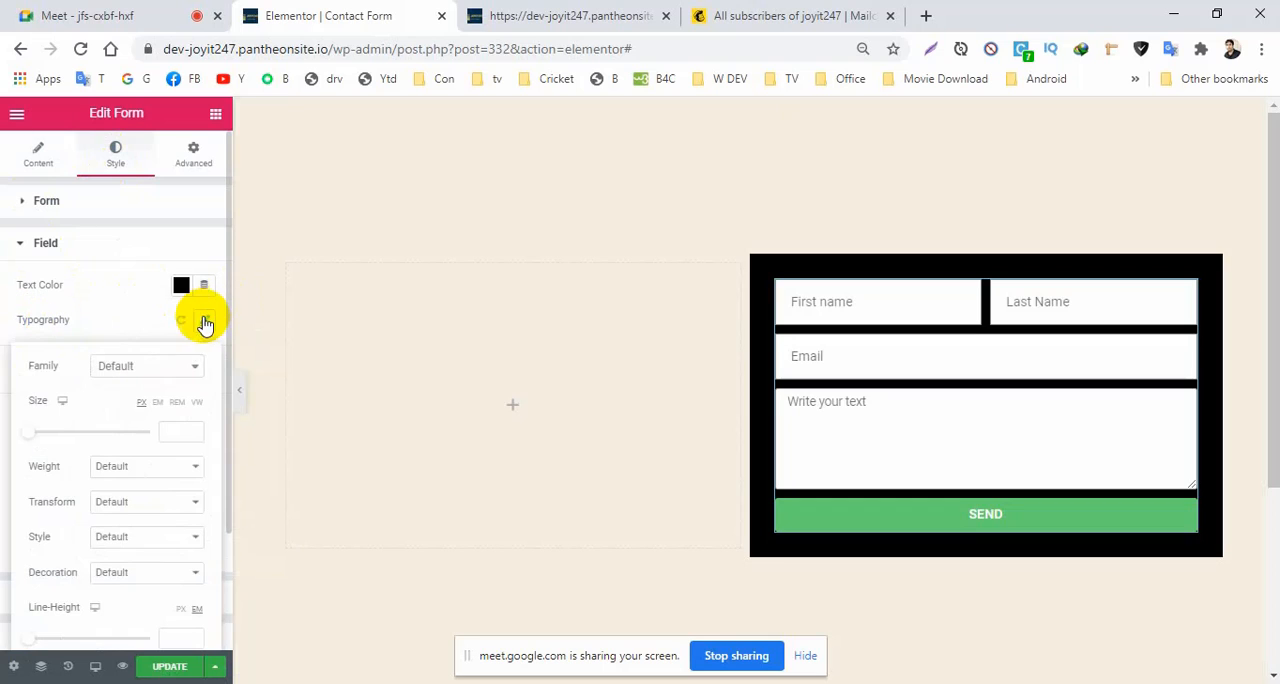
pyautogui.click(127, 372)
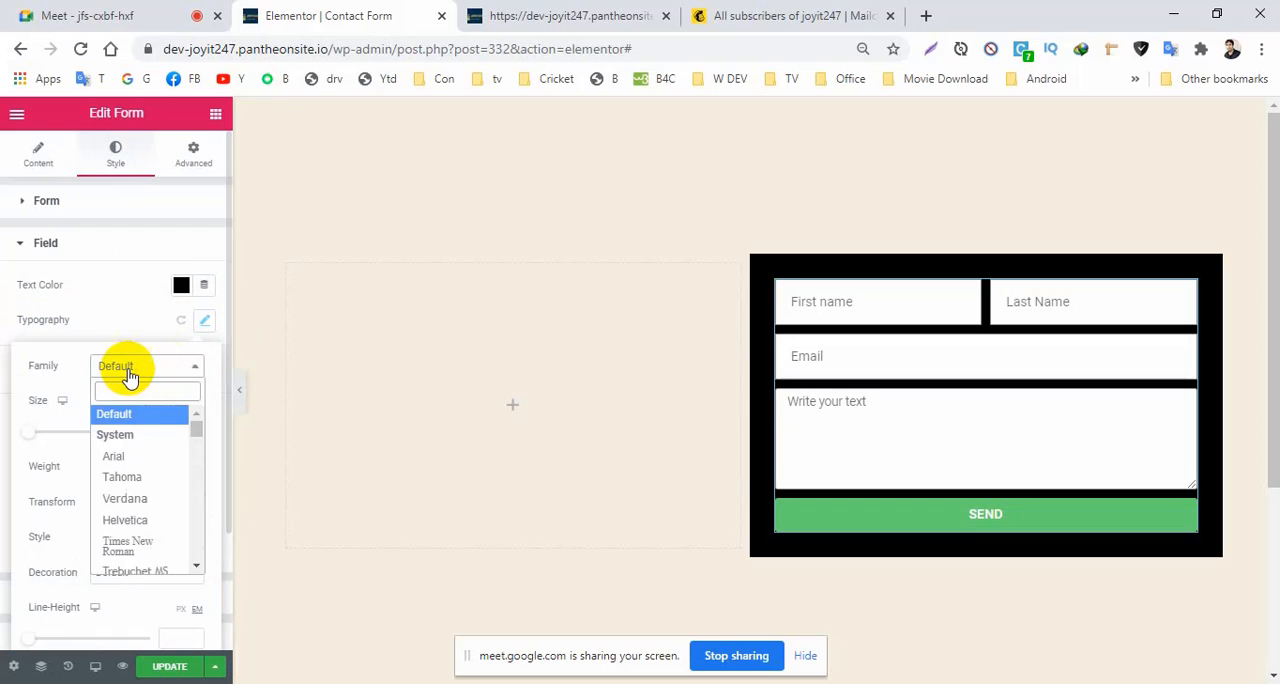
pyautogui.click(130, 372)
pyautogui.click(130, 370)
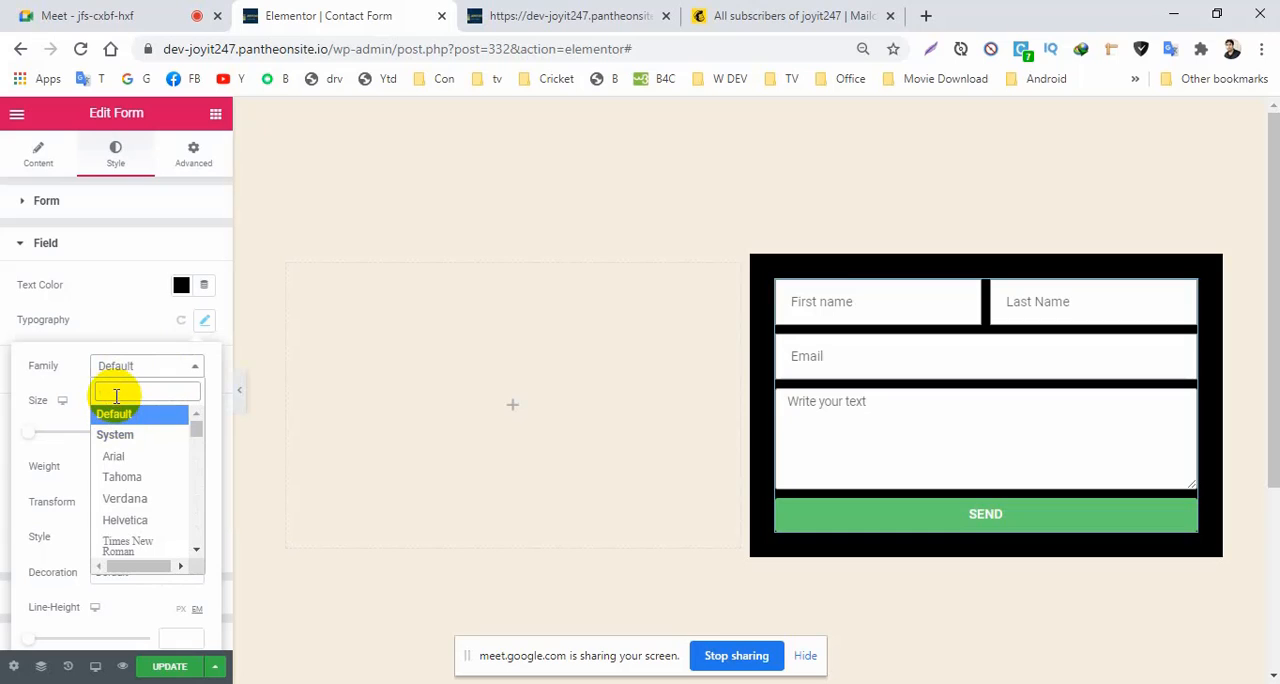
pyautogui.write('pop')
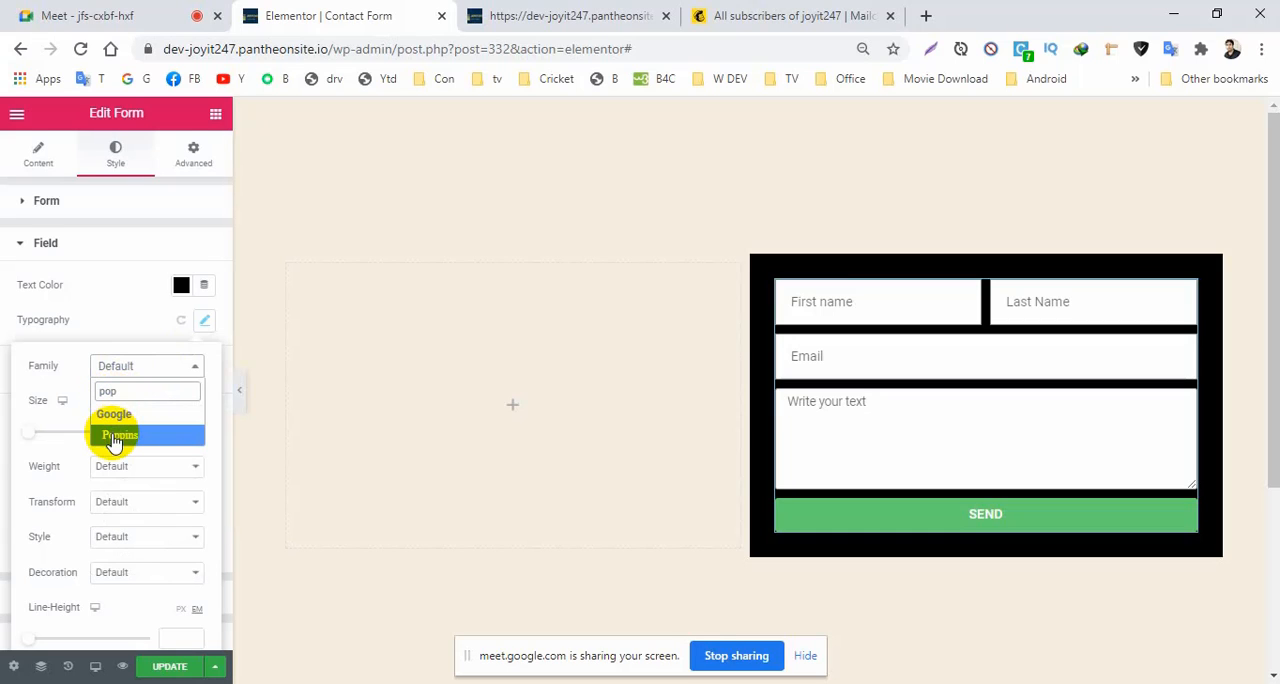
pyautogui.click(116, 437)
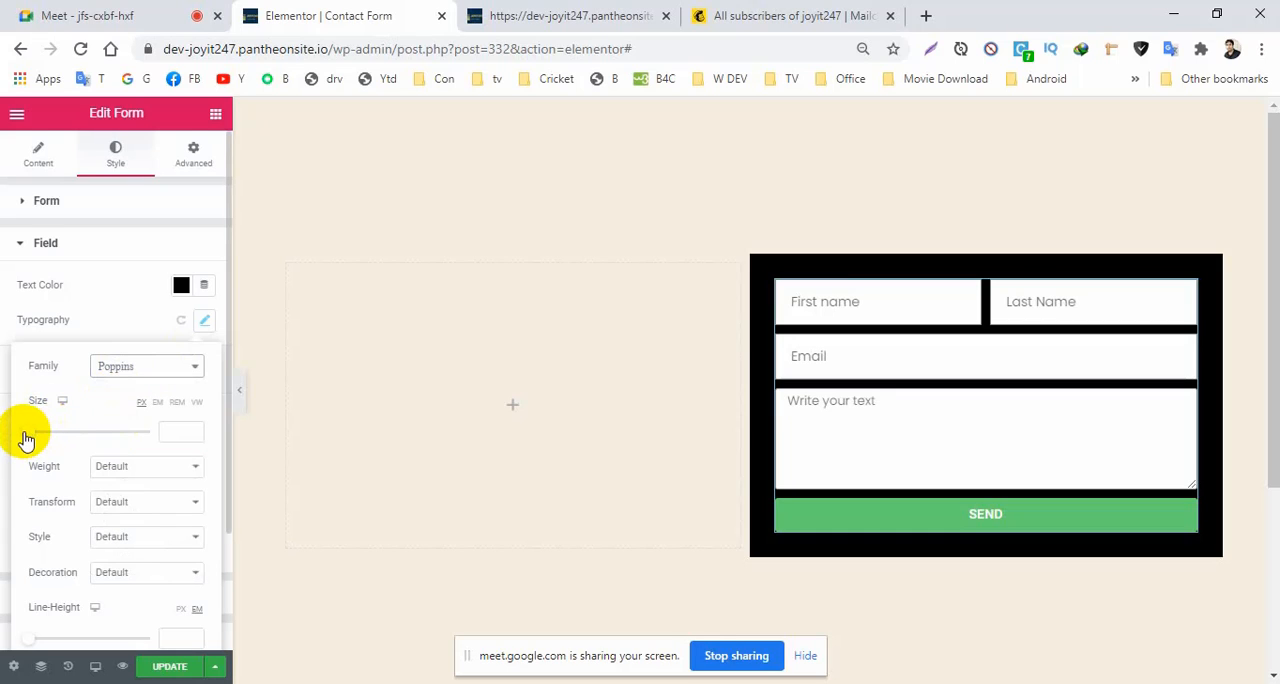
# Set the field text size to 16 px and its weight to 400, and update the page.
pyautogui.click(180, 431)
pyautogui.write('16')
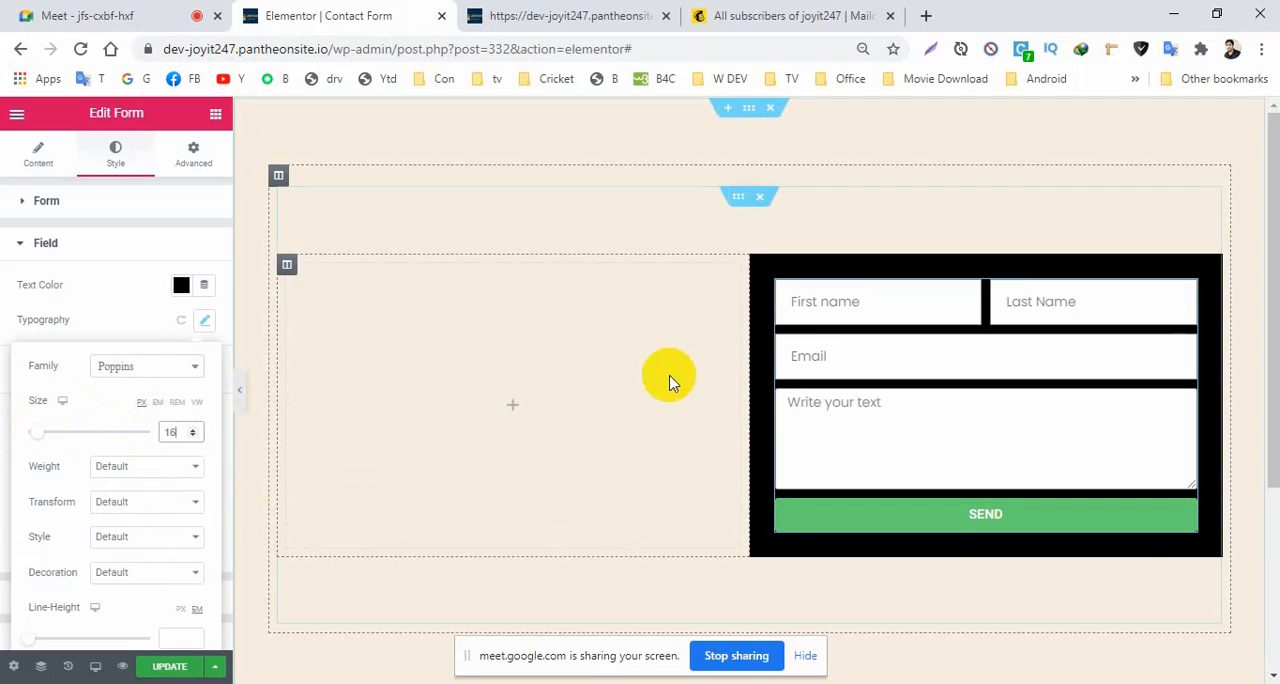
pyautogui.click(128, 466)
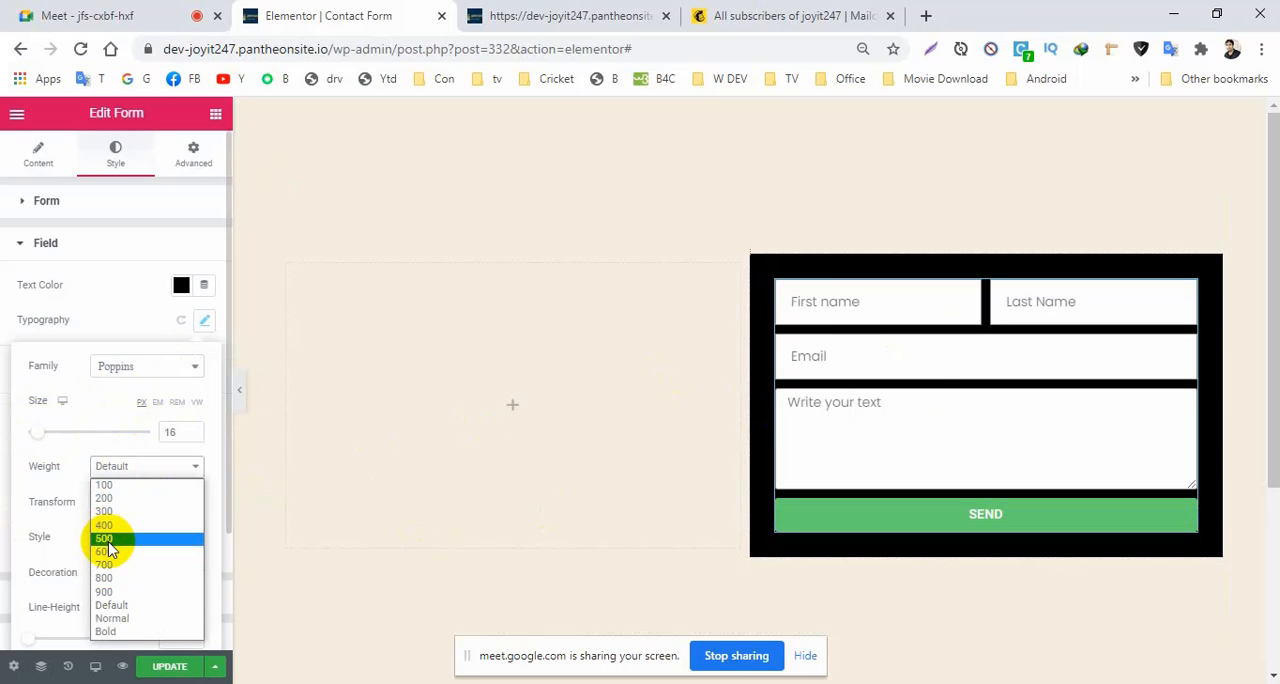
pyautogui.click(104, 524)
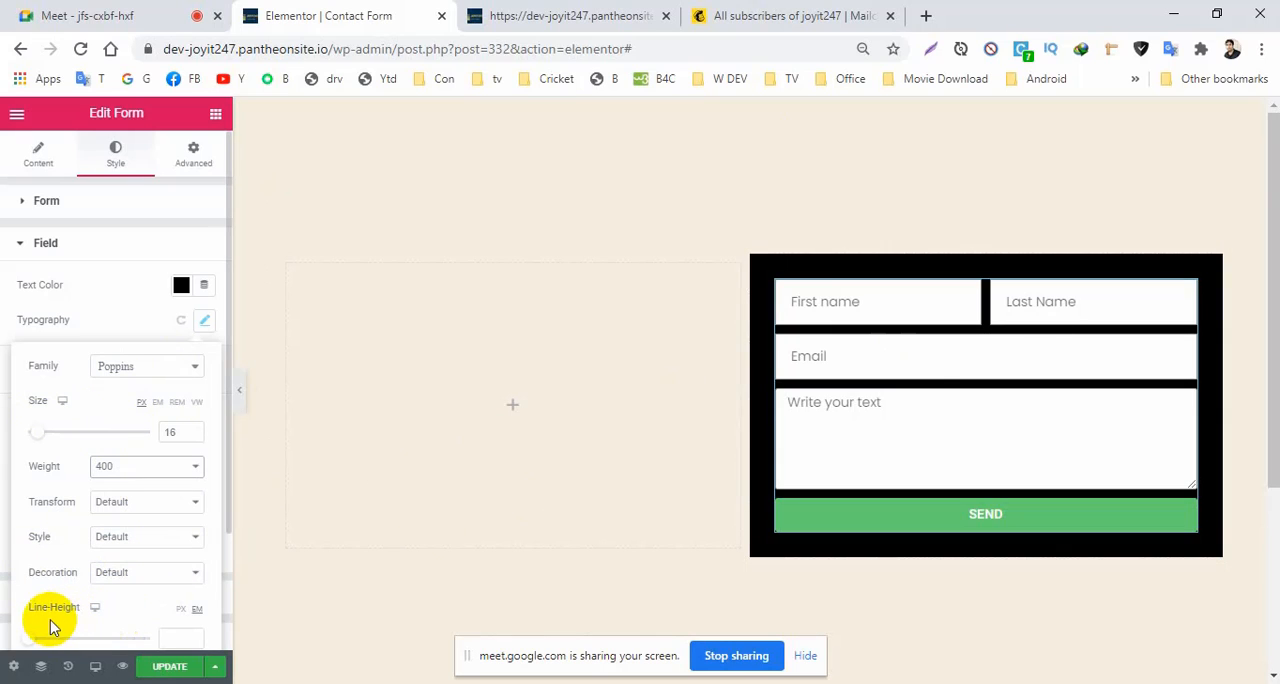
pyautogui.click(170, 668)
# Round the corners of the form's fields, trying a linked border radius of 8 px and settling on 6 px.
pyautogui.click(20, 250)
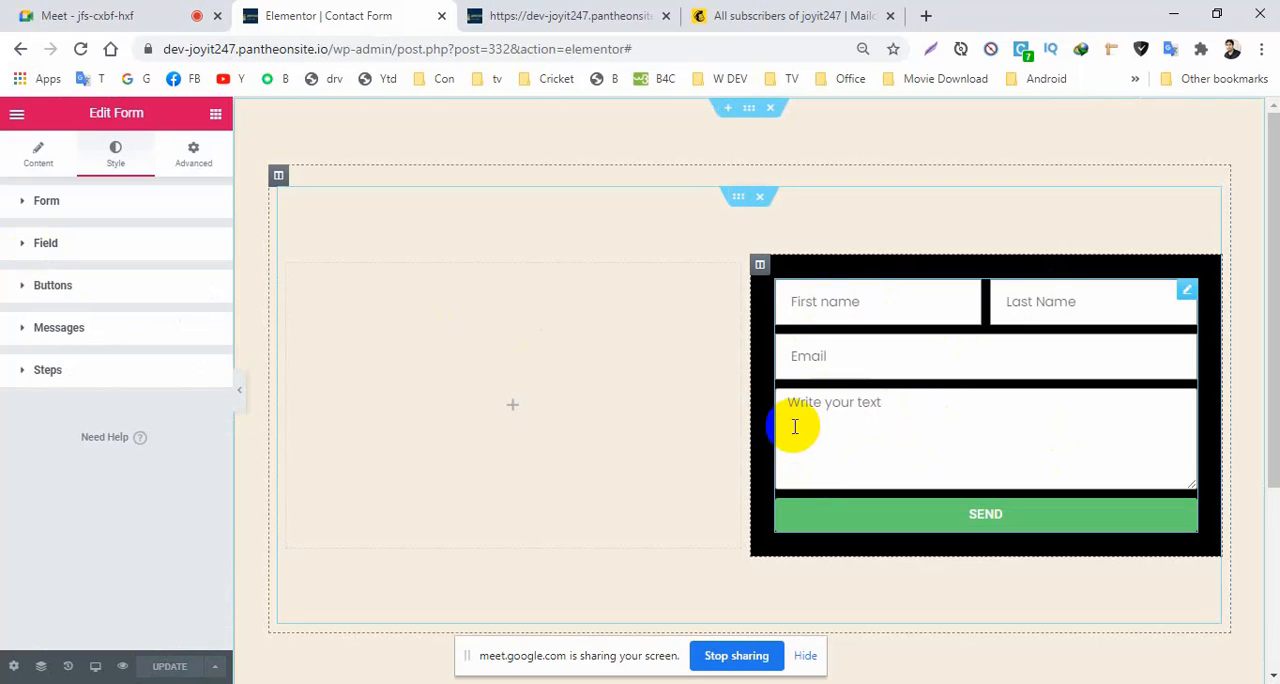
pyautogui.click(30, 245)
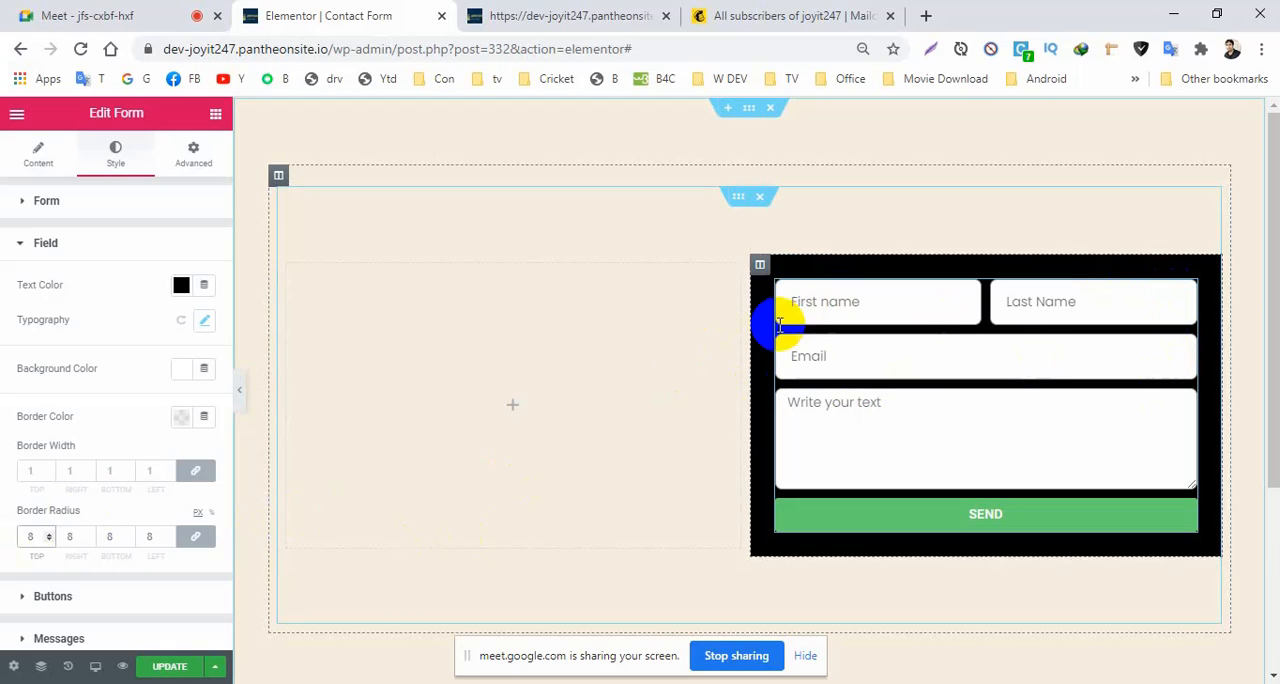
pyautogui.click(505, 358)
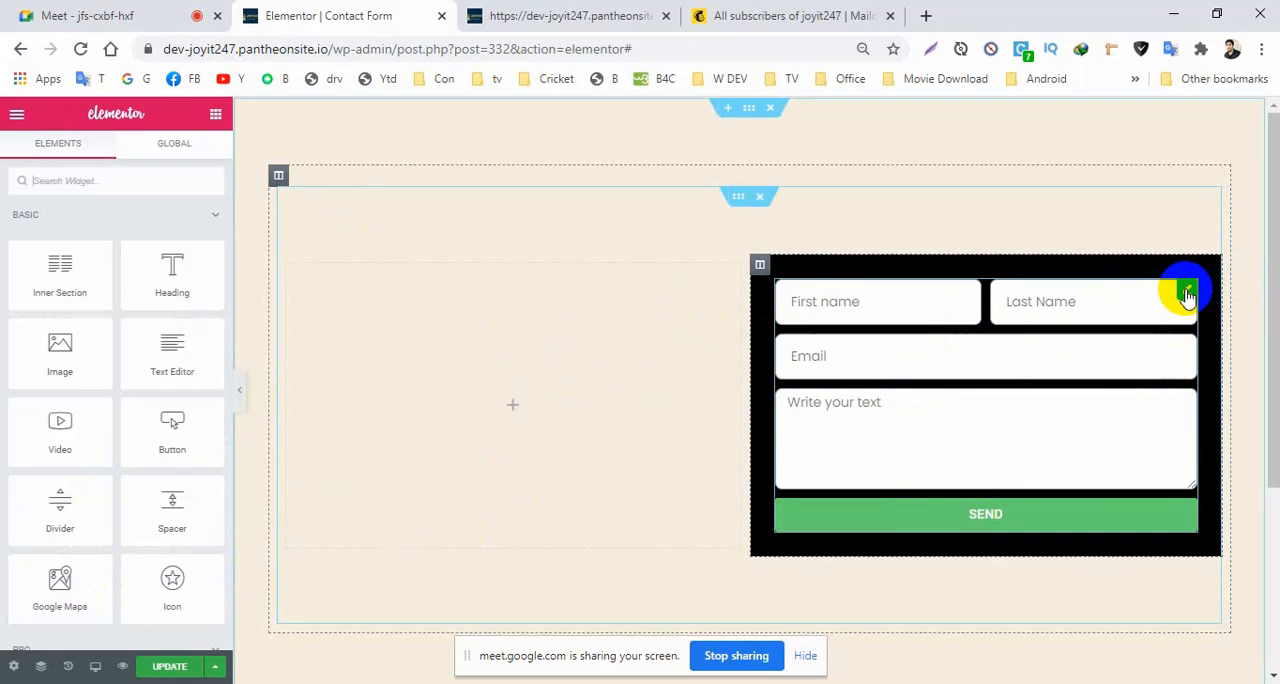
pyautogui.click(1187, 292)
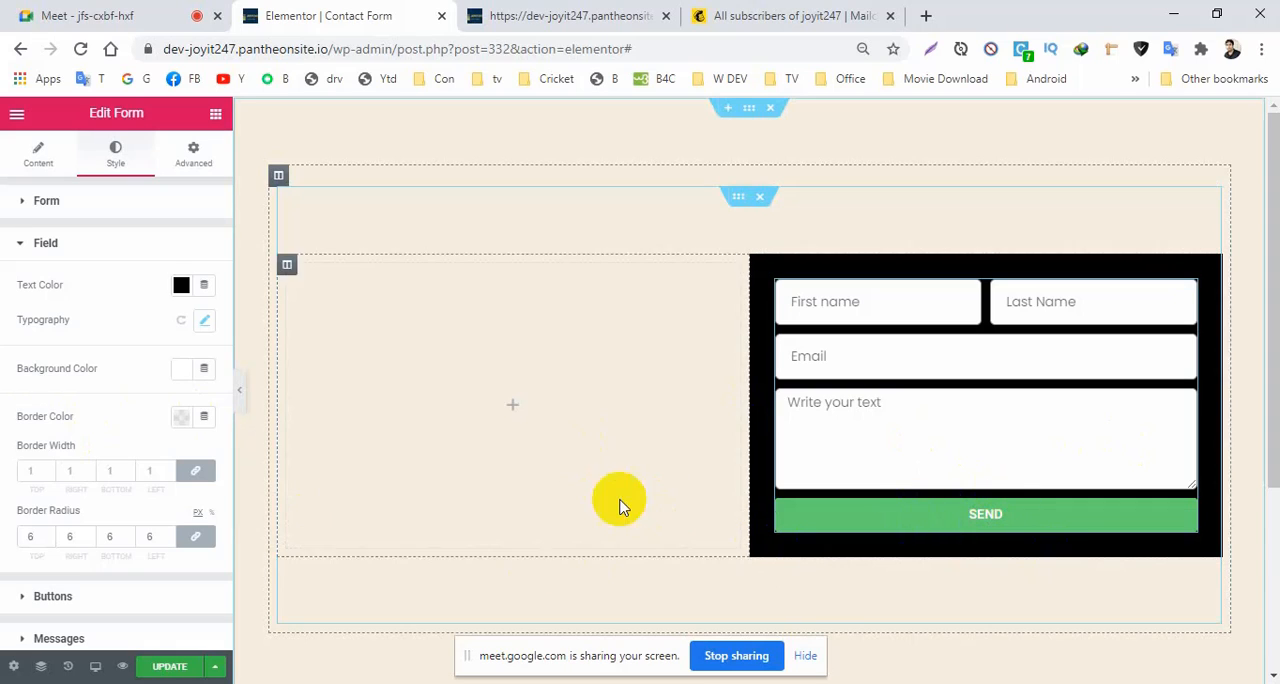
pyautogui.click(26, 245)
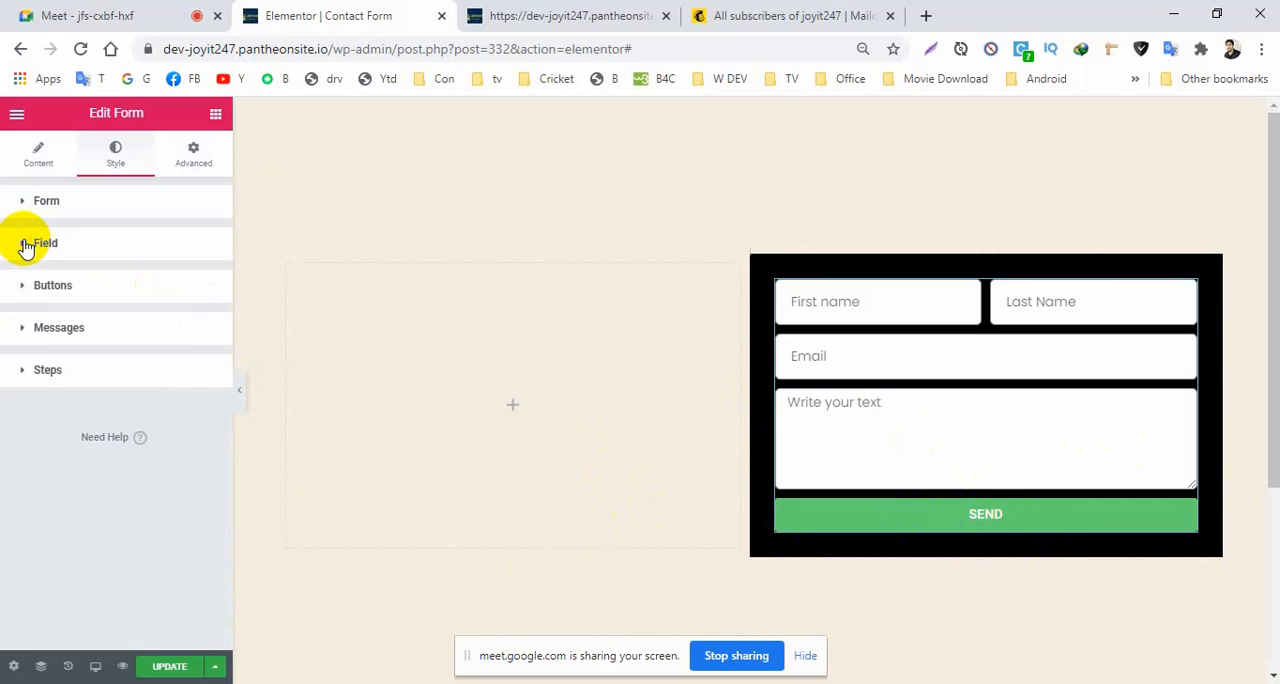
# Align the form's Send button to the right instead of stretching it across the full width.
pyautogui.click(35, 165)
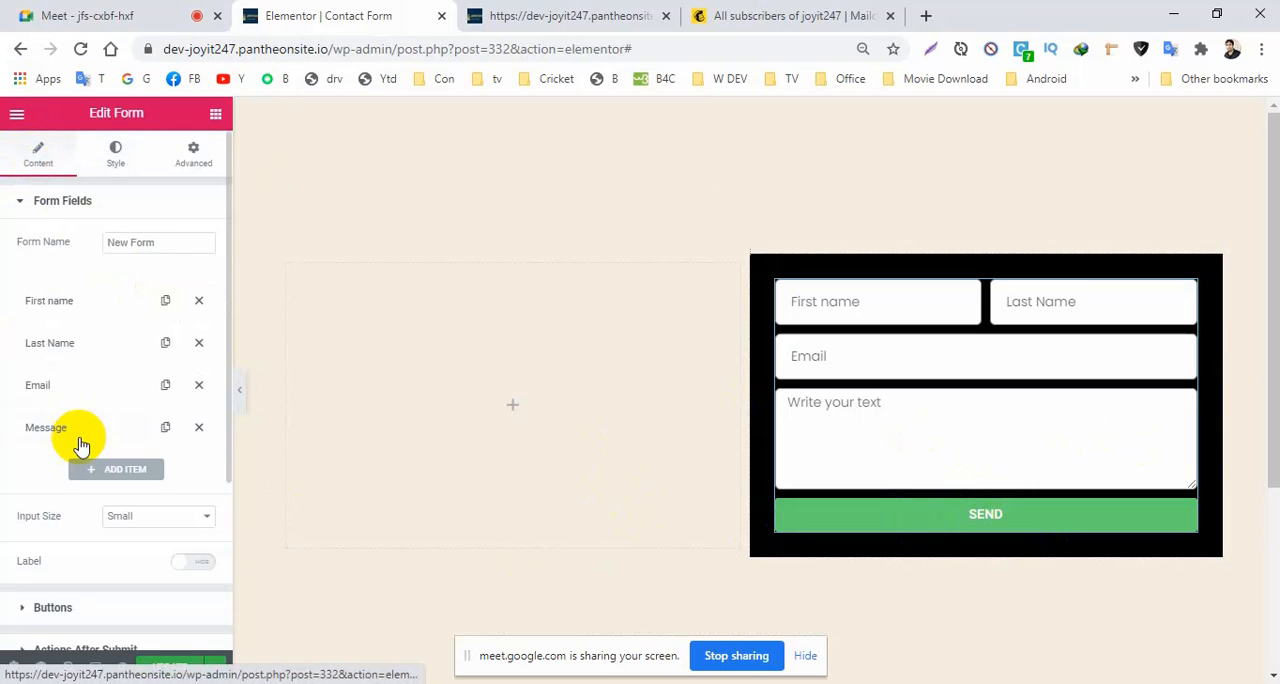
pyautogui.click(17, 214)
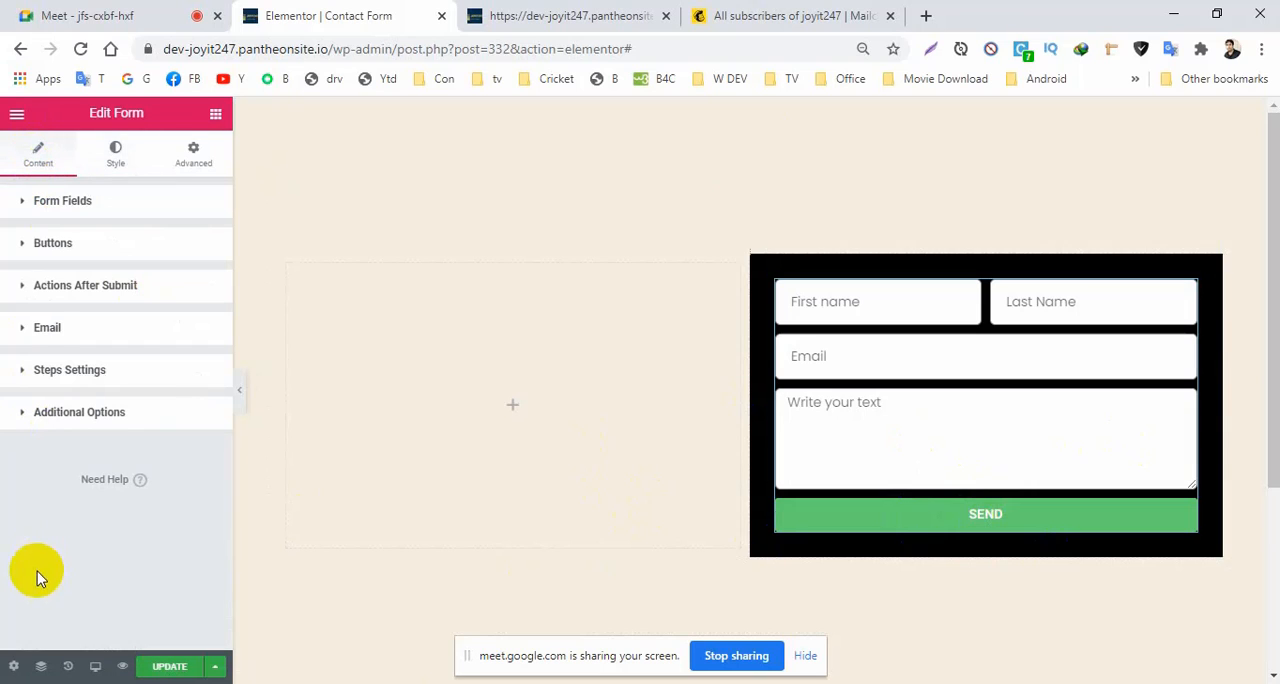
pyautogui.click(28, 252)
pyautogui.click(24, 248)
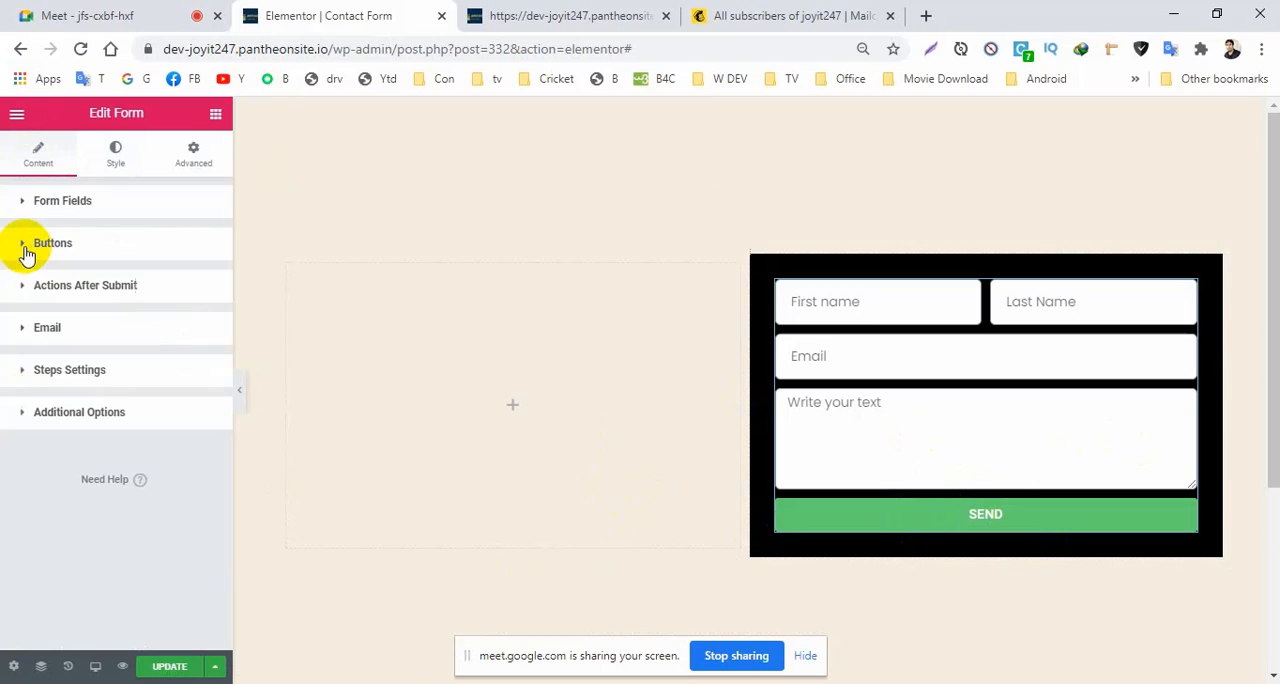
pyautogui.click(25, 252)
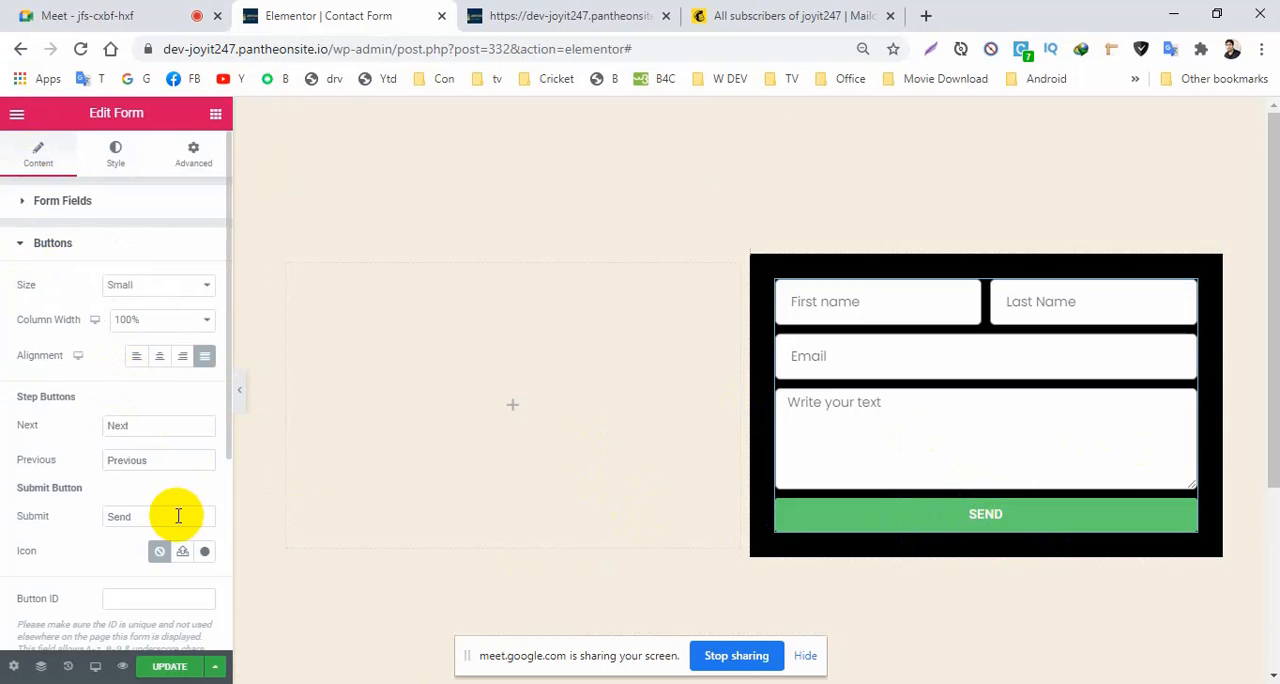
pyautogui.click(179, 358)
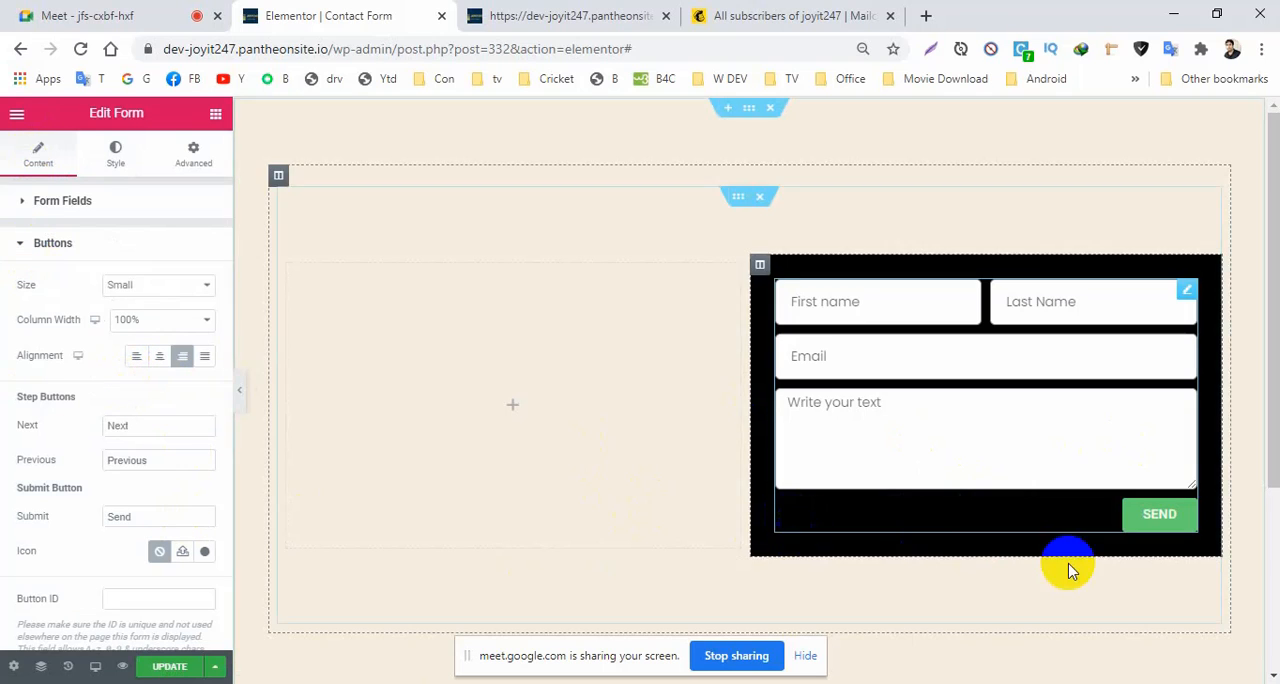
pyautogui.click(24, 246)
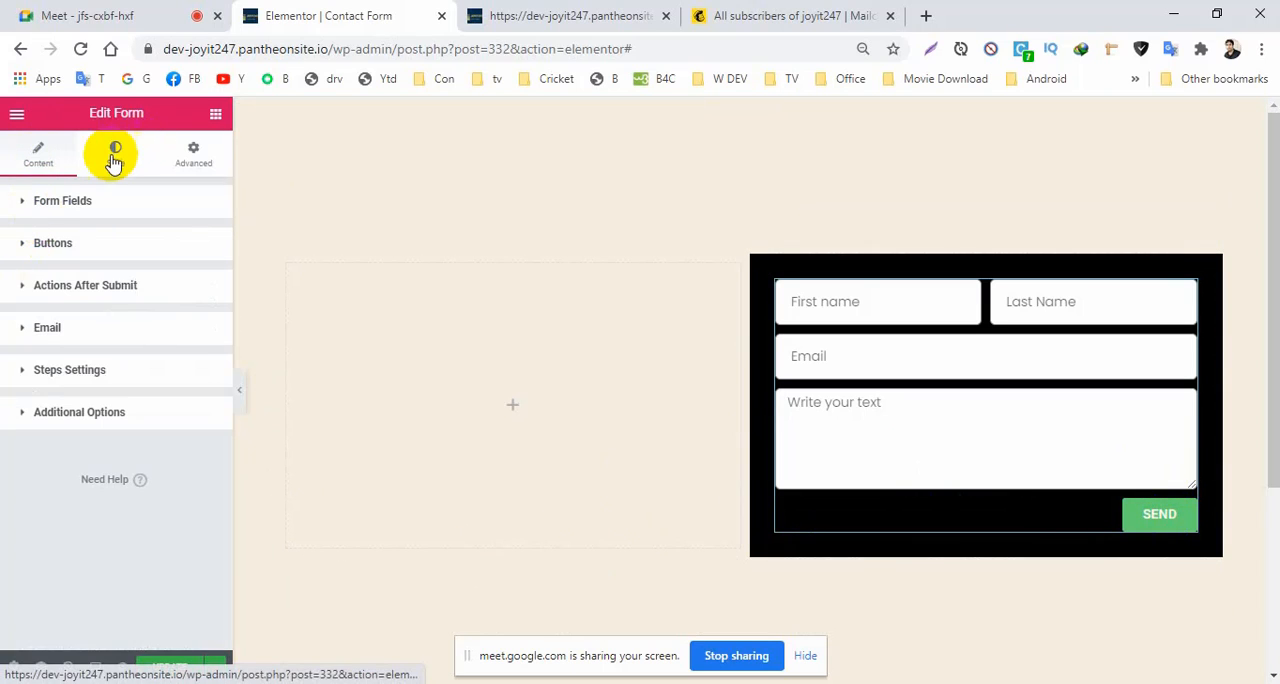
# Set the font family of the form's Send button text to Poppins.
pyautogui.click(116, 160)
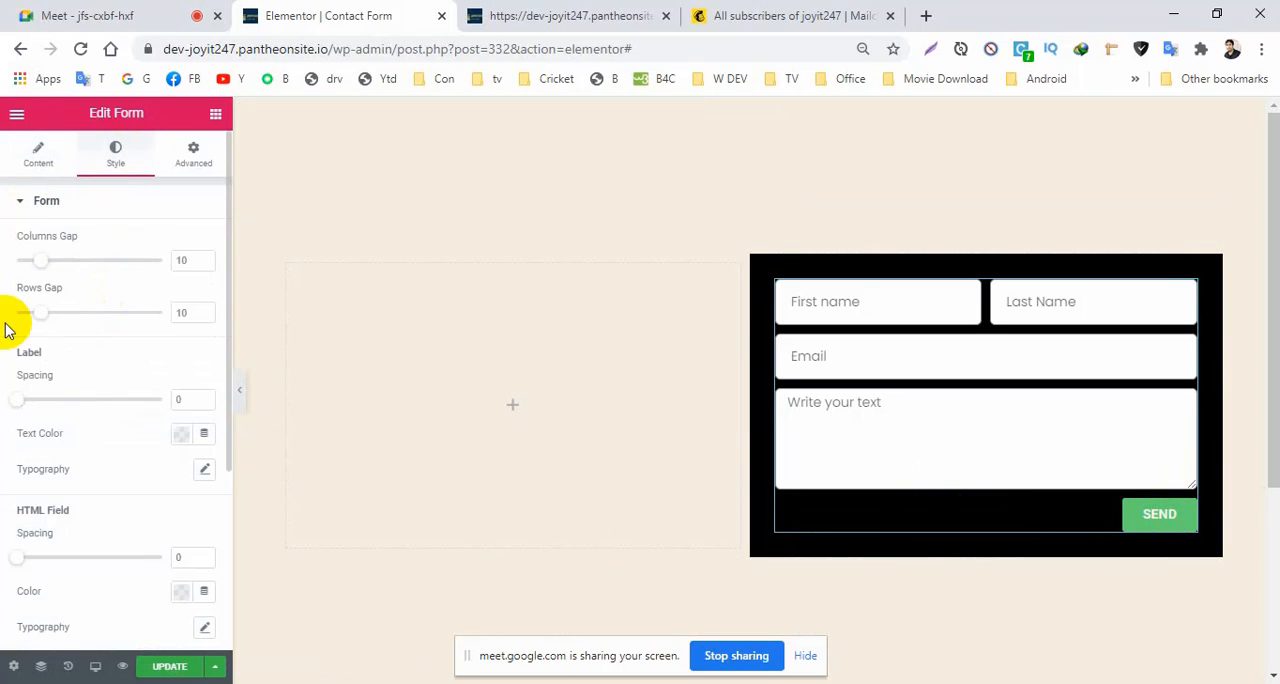
pyautogui.click(23, 207)
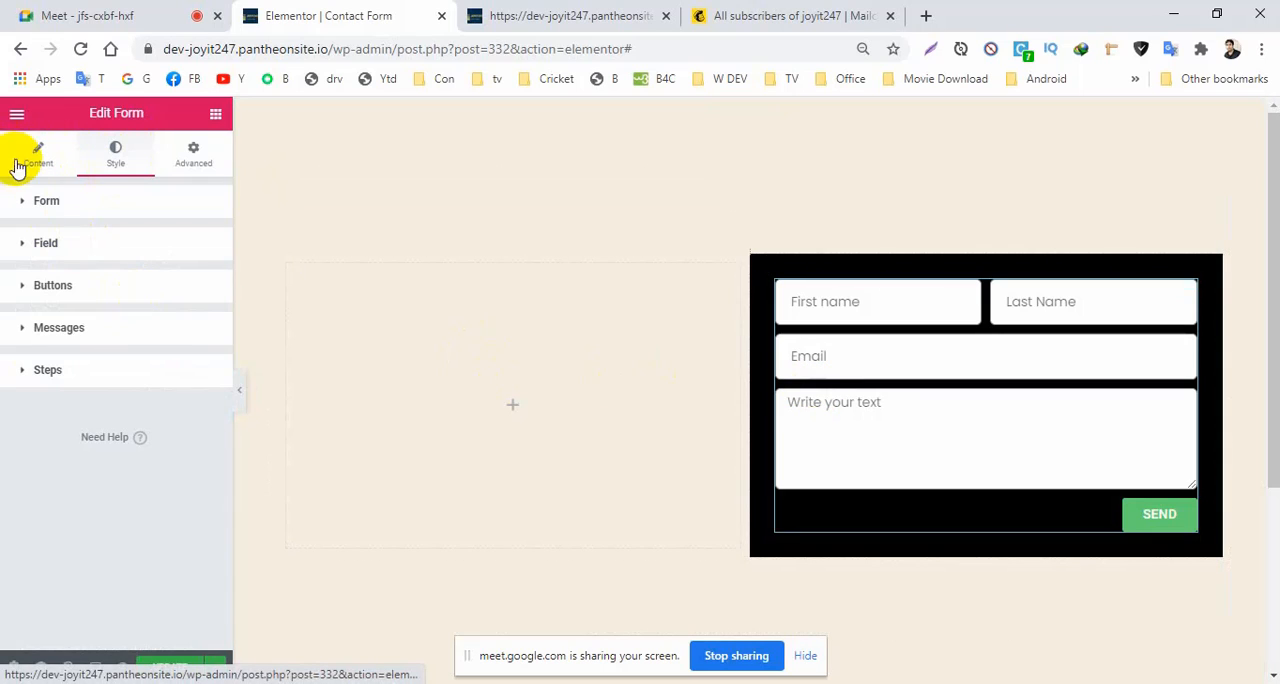
pyautogui.click(24, 291)
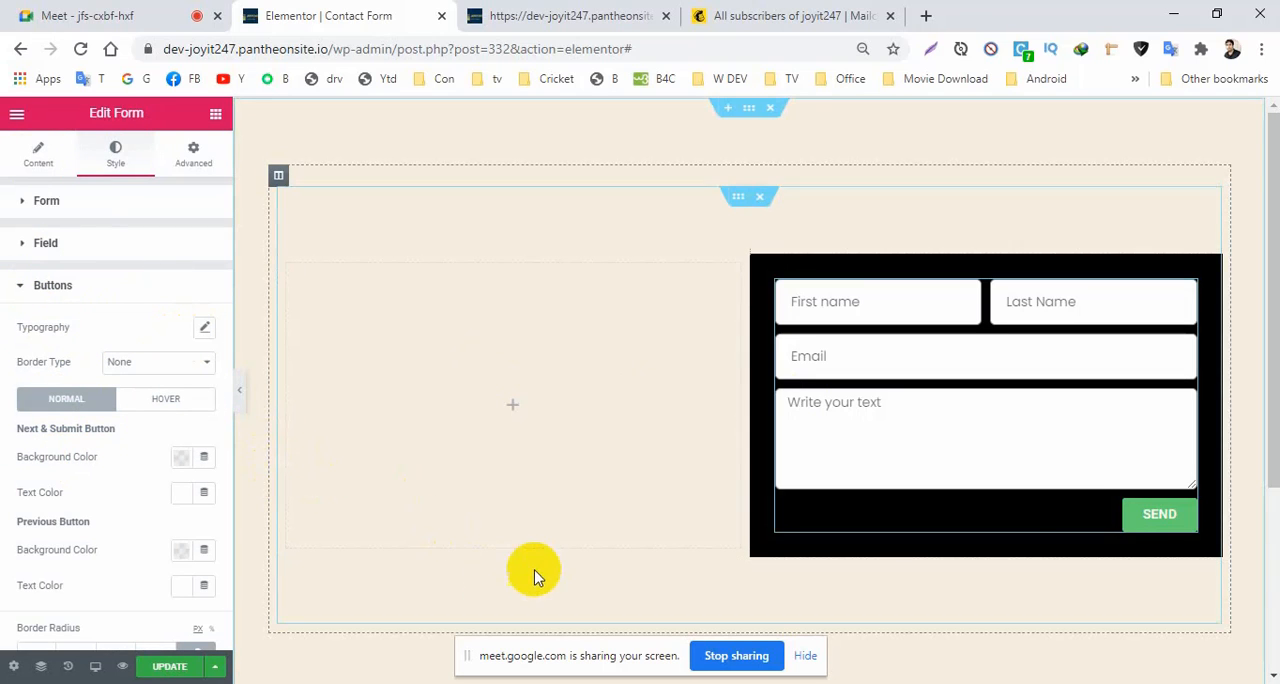
pyautogui.click(208, 328)
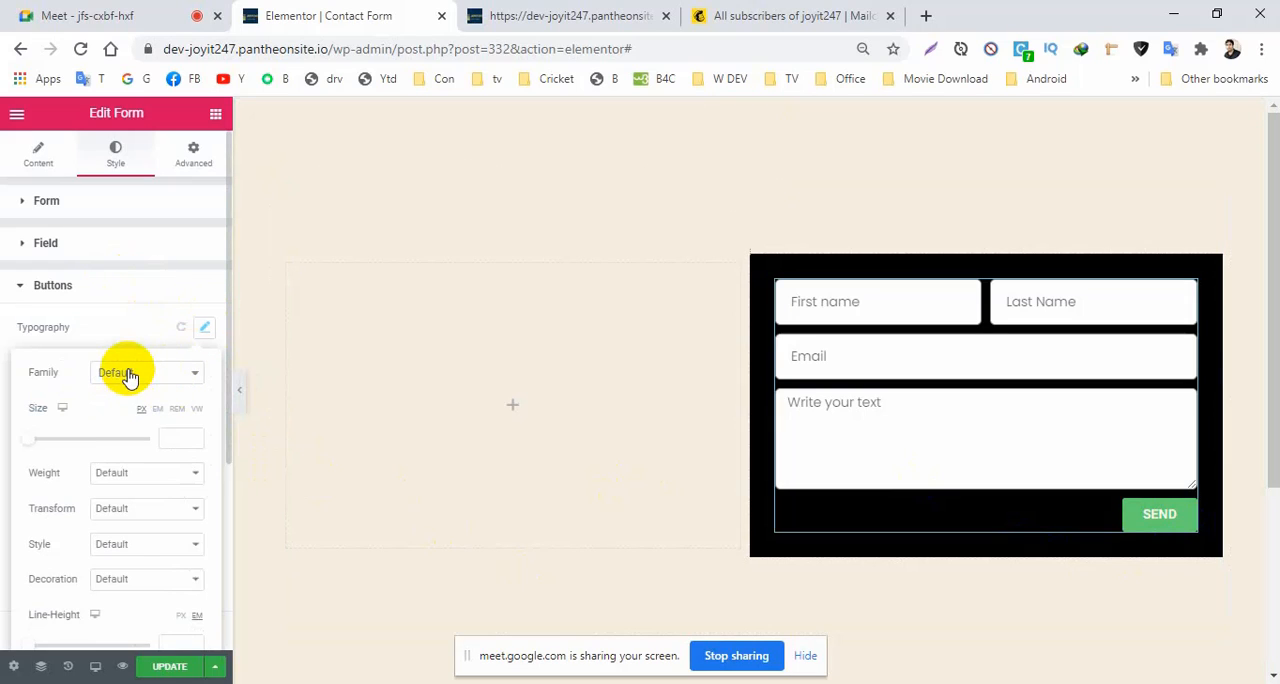
pyautogui.click(128, 374)
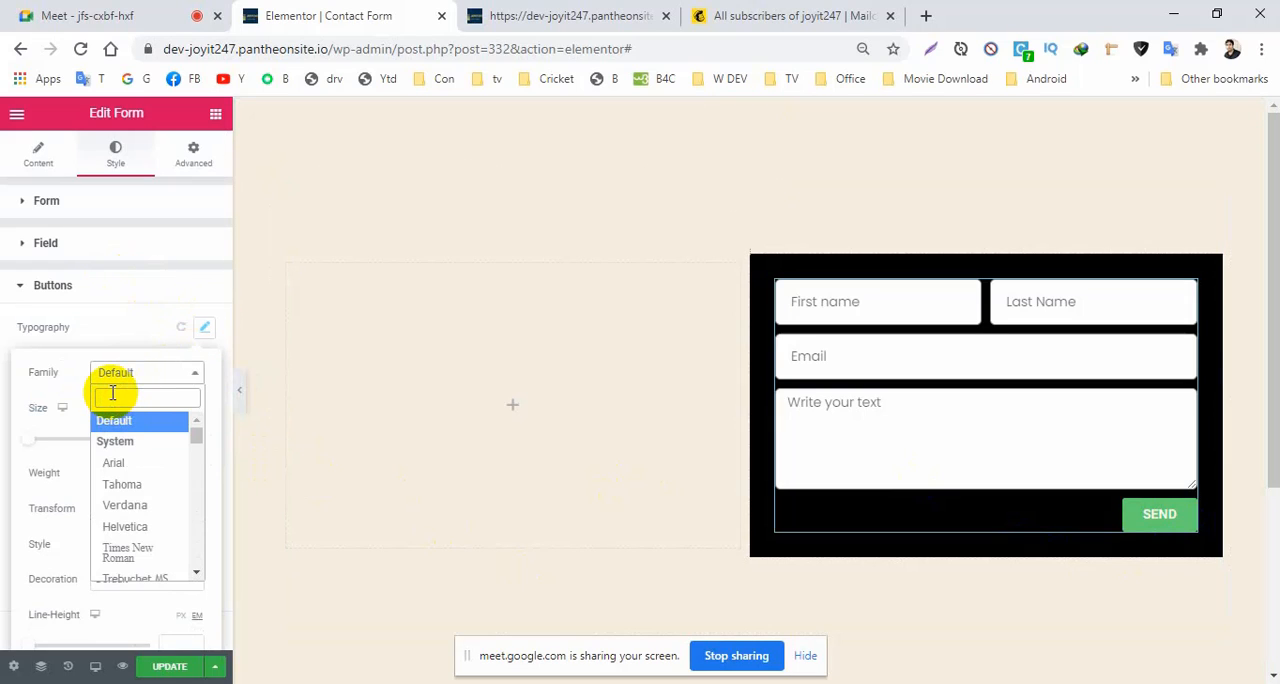
pyautogui.write('pop')
pyautogui.click(118, 443)
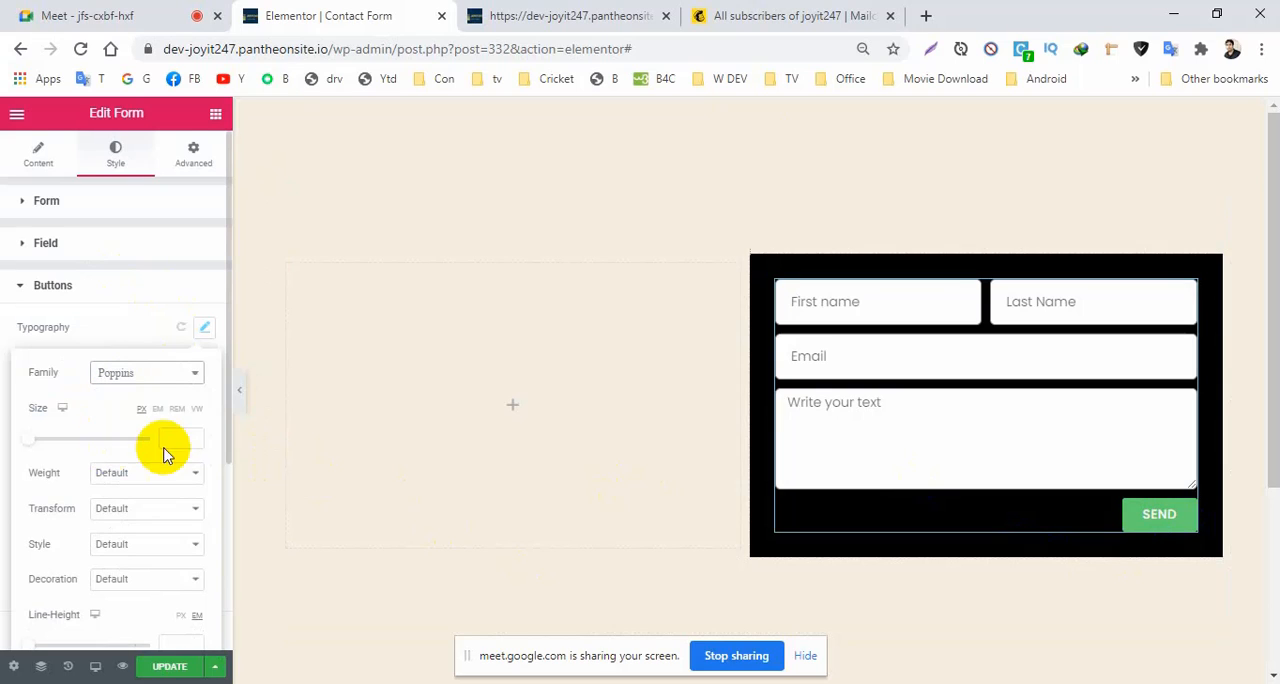
# Set the Send button's text size to 20 px and update the page.
pyautogui.click(193, 439)
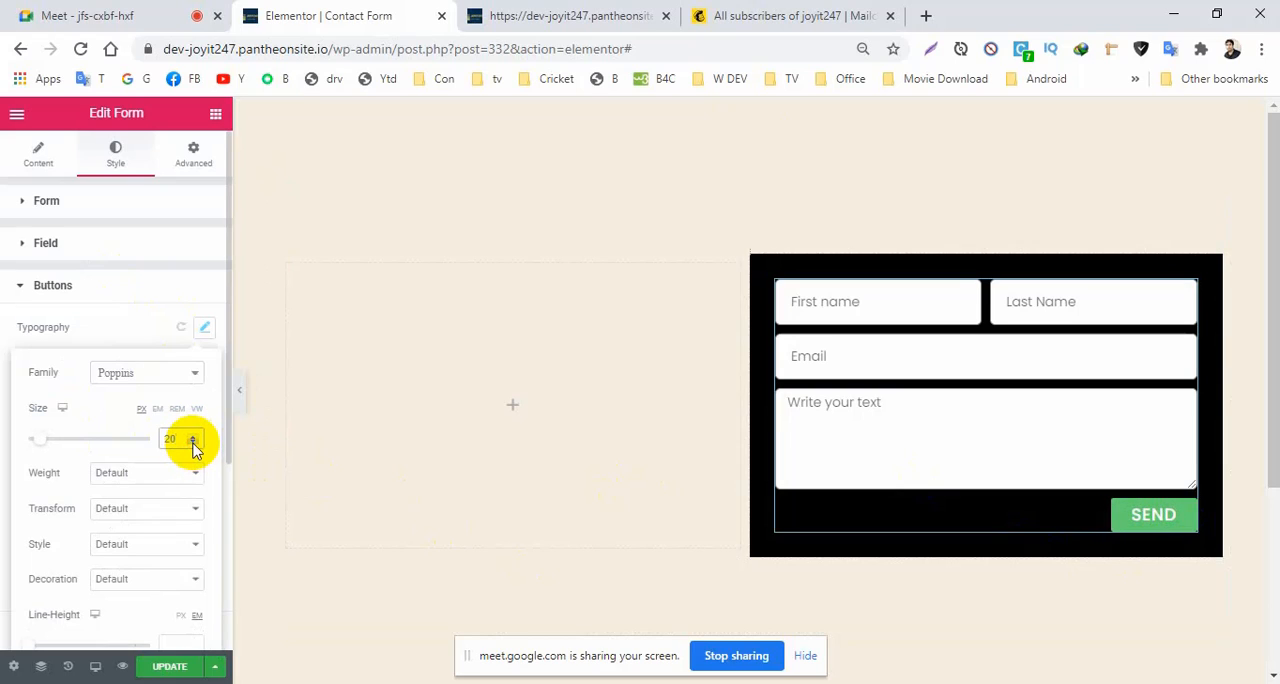
pyautogui.click(167, 667)
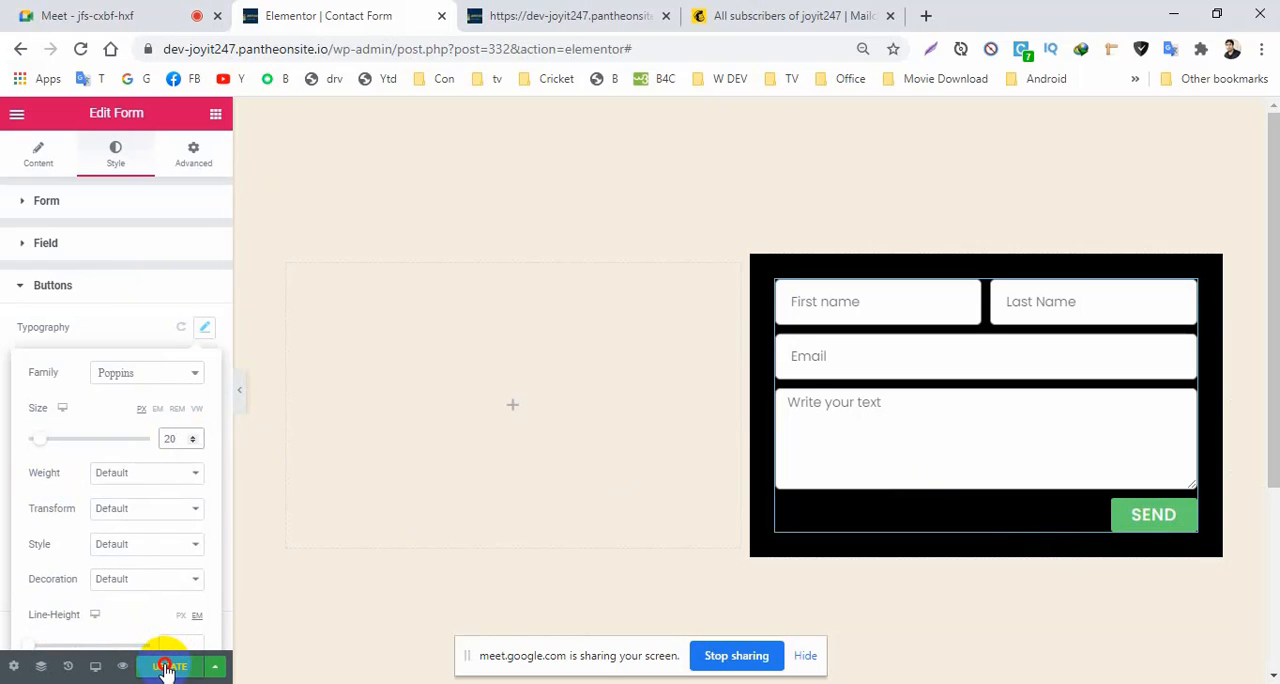
pyautogui.click(22, 289)
pyautogui.click(22, 289)
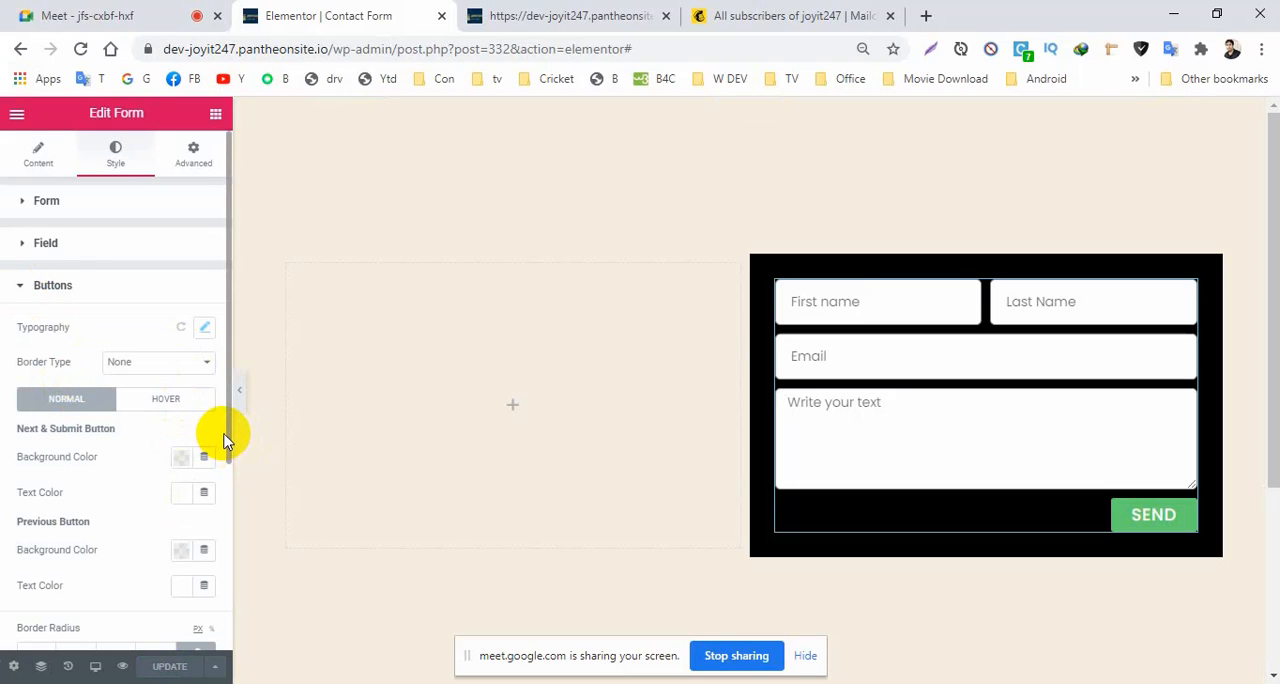
# Round the Send button's corners with a linked border radius of 6 px.
pyautogui.moveTo(228, 445); pyautogui.dragTo(217, 592)
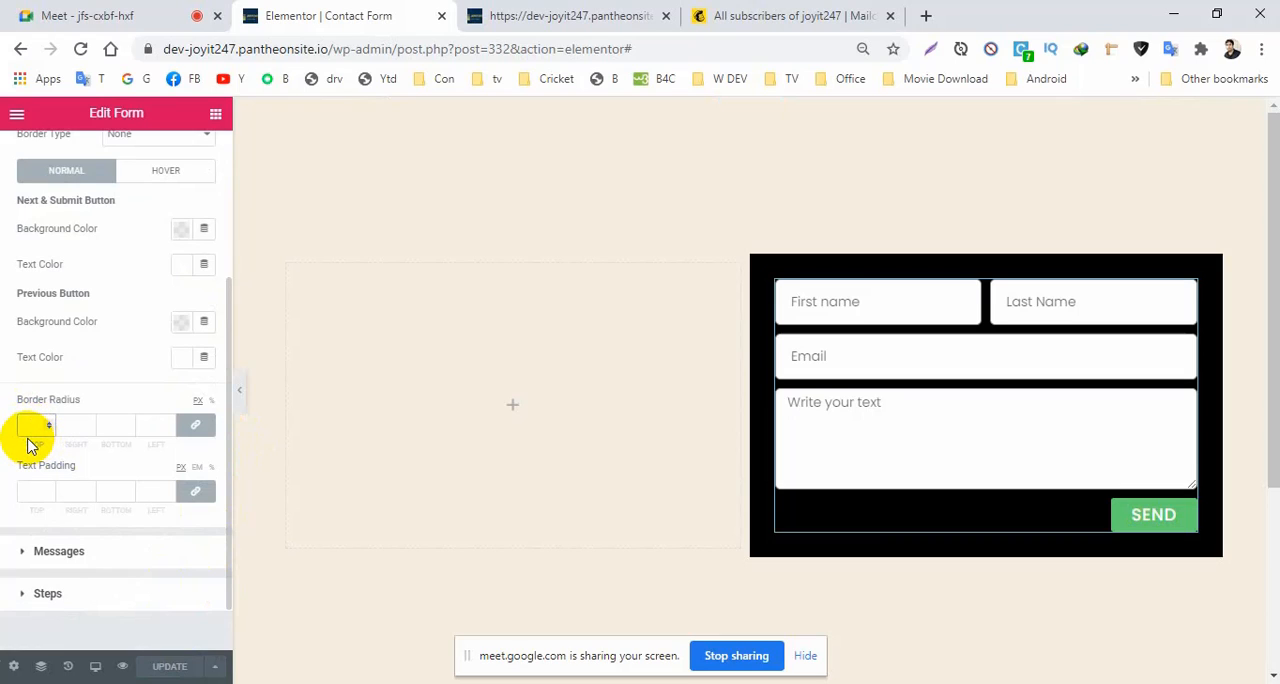
pyautogui.write('6')
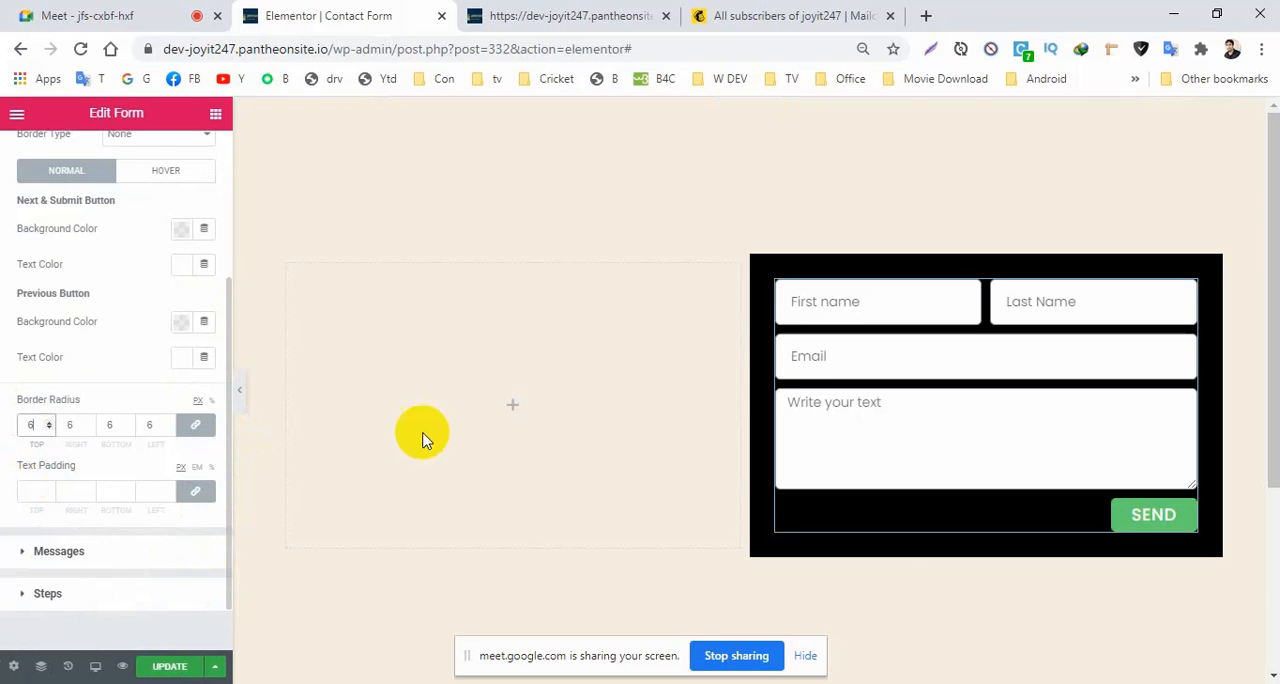
pyautogui.click(1160, 538)
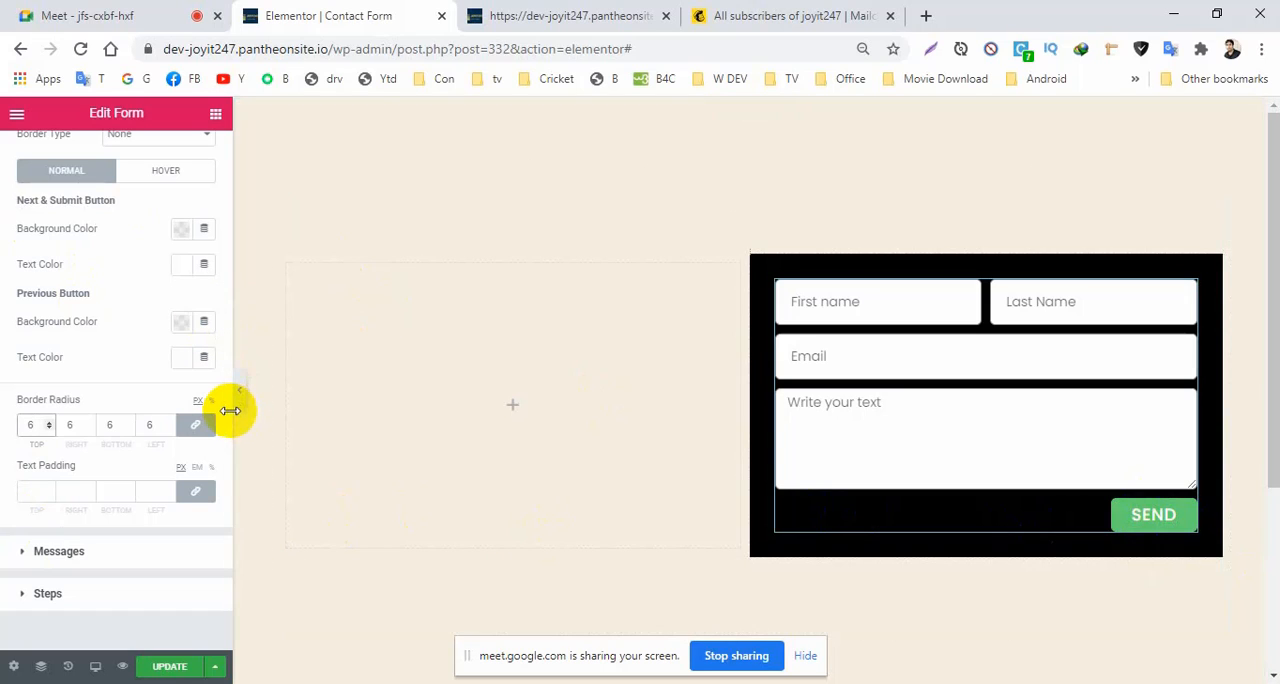
# Set the text decoration of the Send button's typography to None.
pyautogui.moveTo(229, 400); pyautogui.dragTo(229, 334)
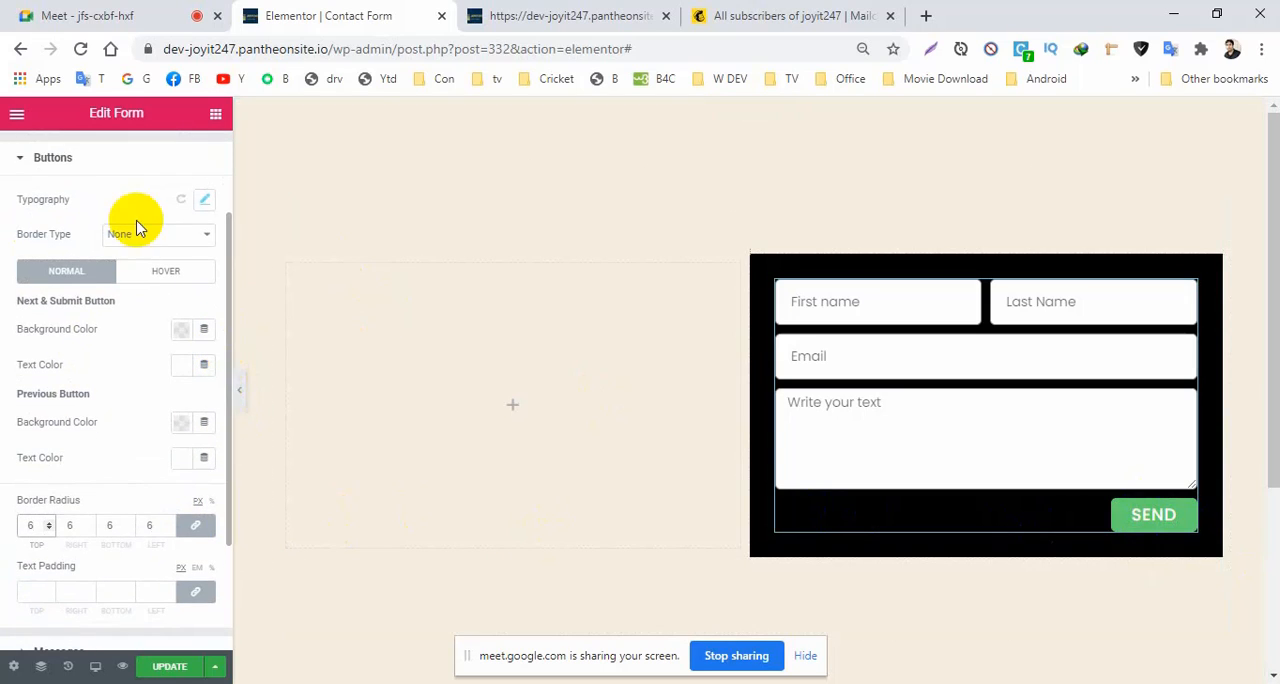
pyautogui.click(204, 202)
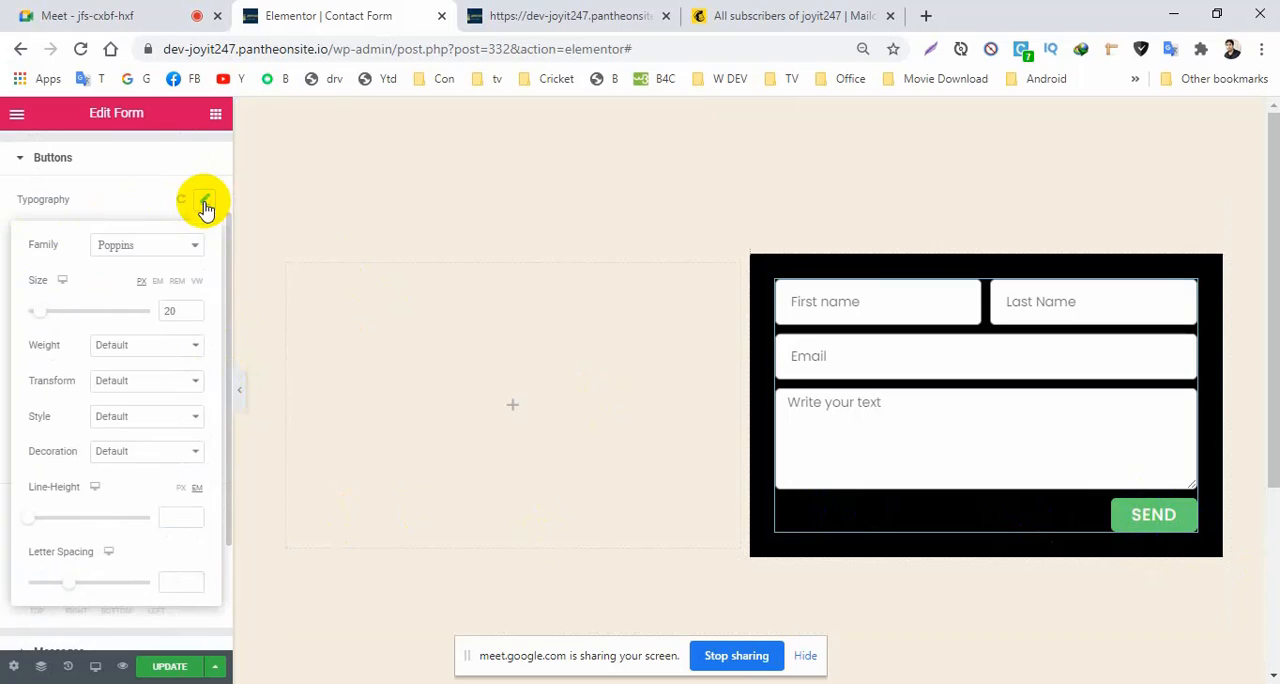
pyautogui.click(143, 451)
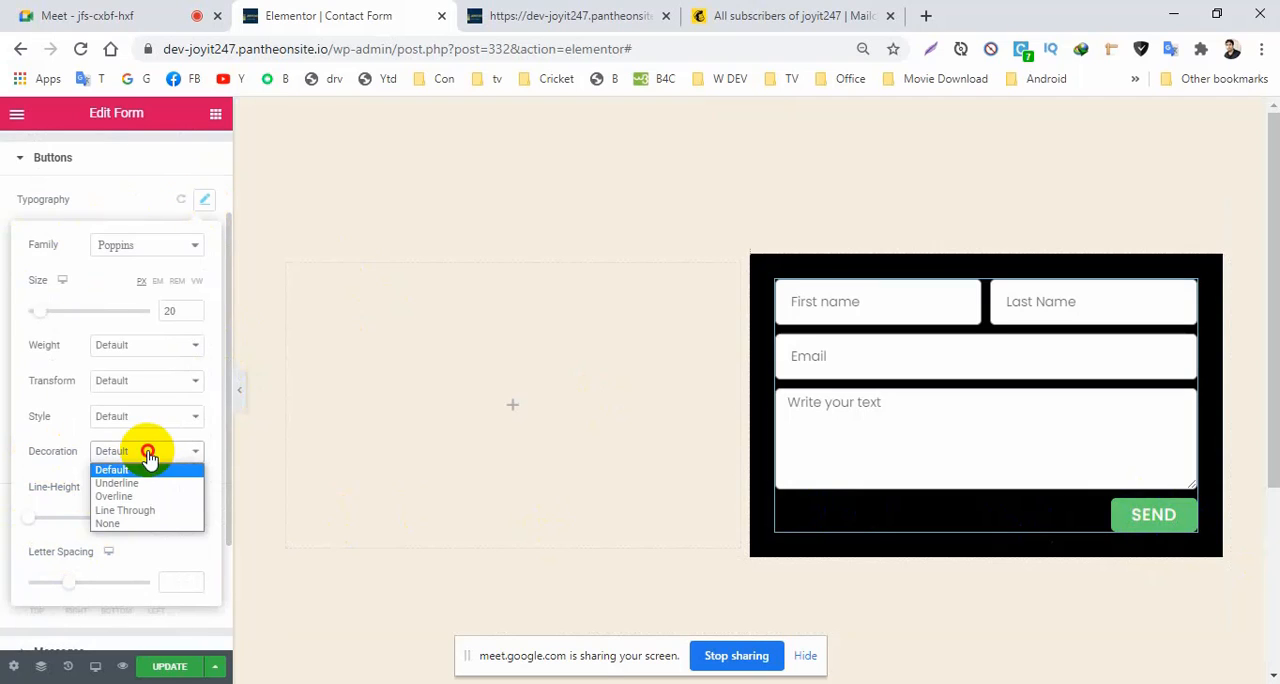
pyautogui.click(118, 524)
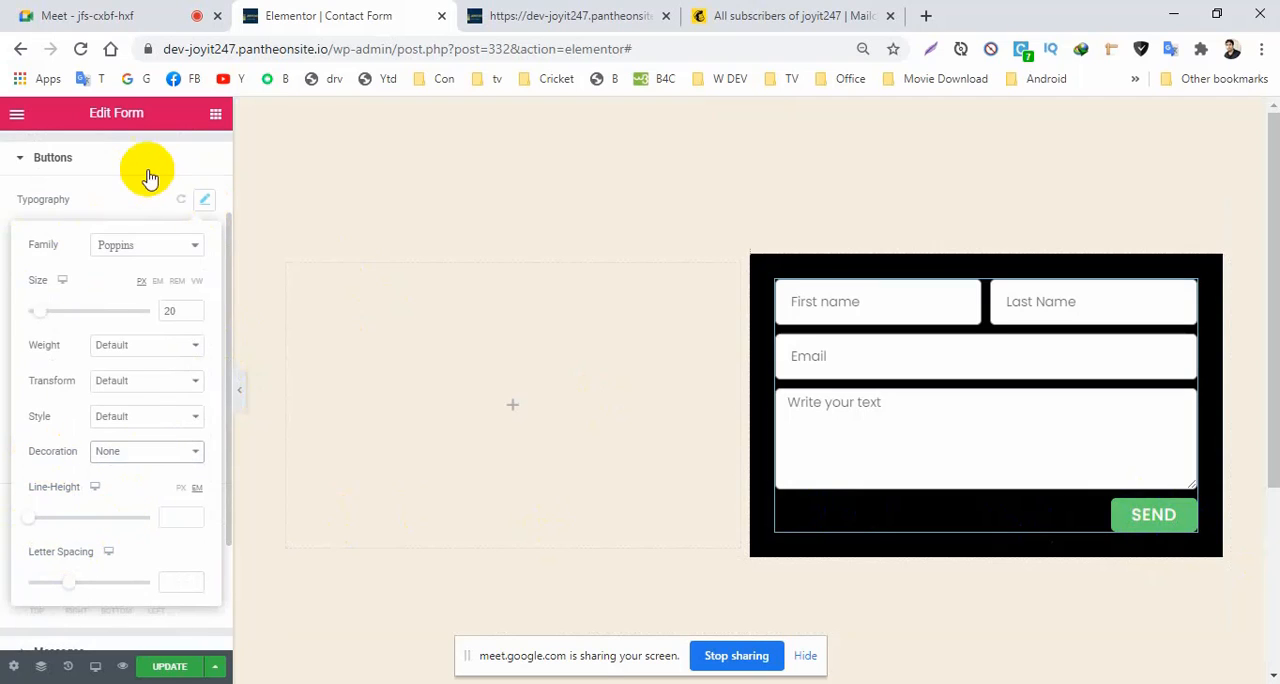
pyautogui.click(204, 200)
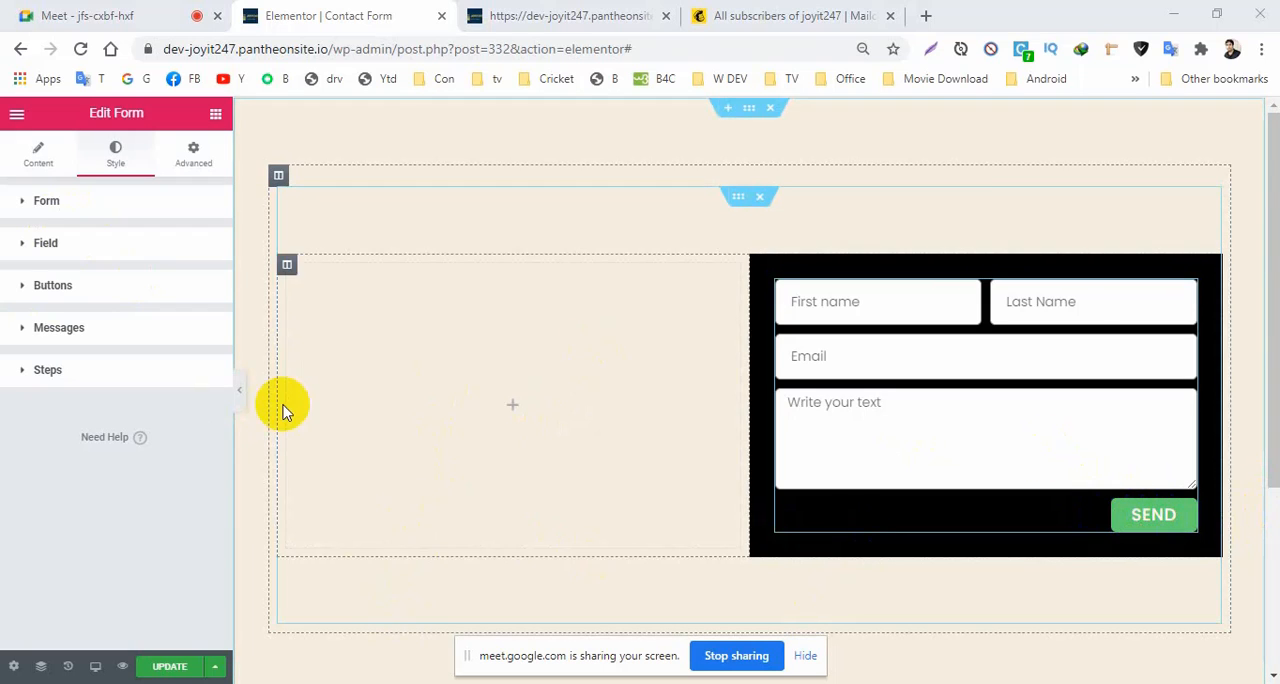
# Set the hover background color of the Next & Submit button to black (#000000) and update the page.
pyautogui.click(26, 290)
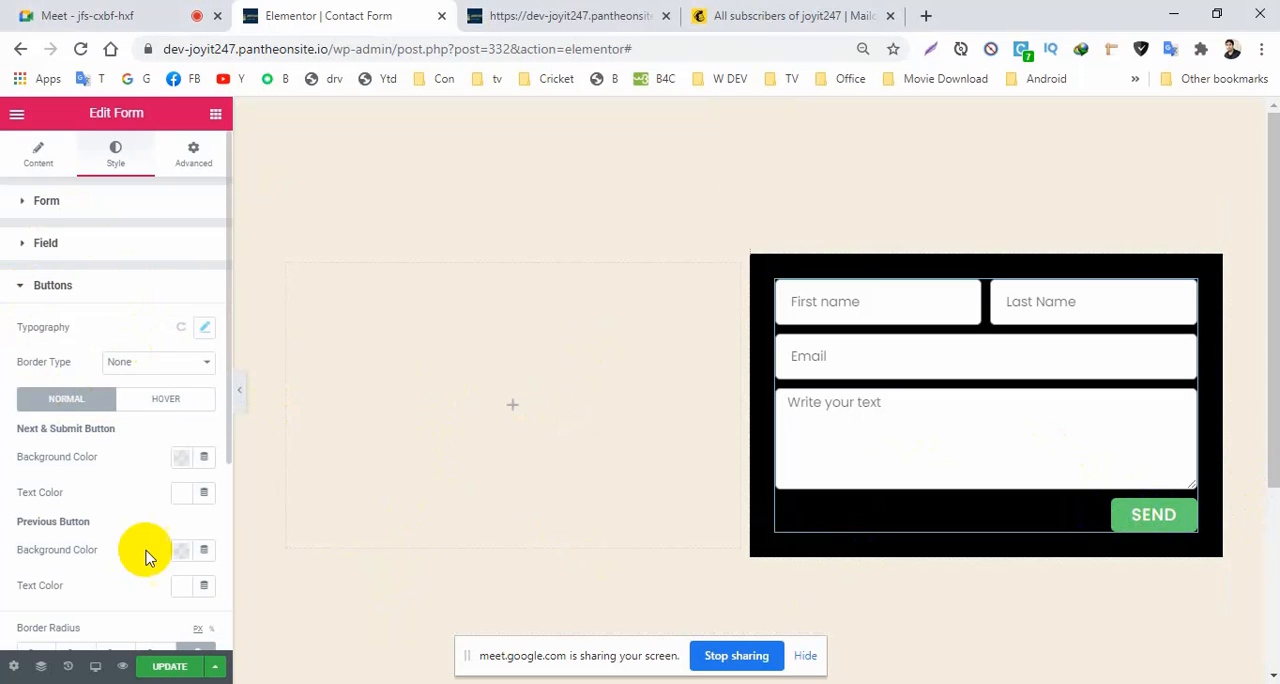
pyautogui.scroll(-3, 226, 455)
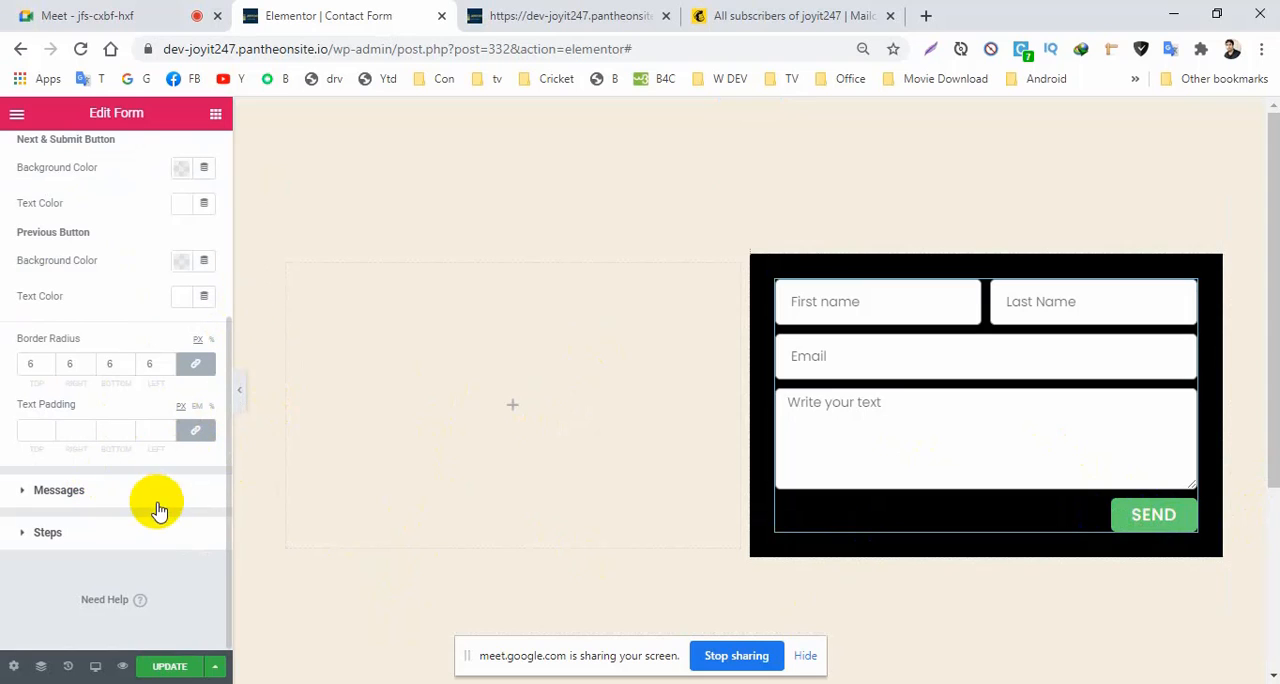
pyautogui.moveTo(226, 530); pyautogui.dragTo(226, 358)
pyautogui.click(158, 388)
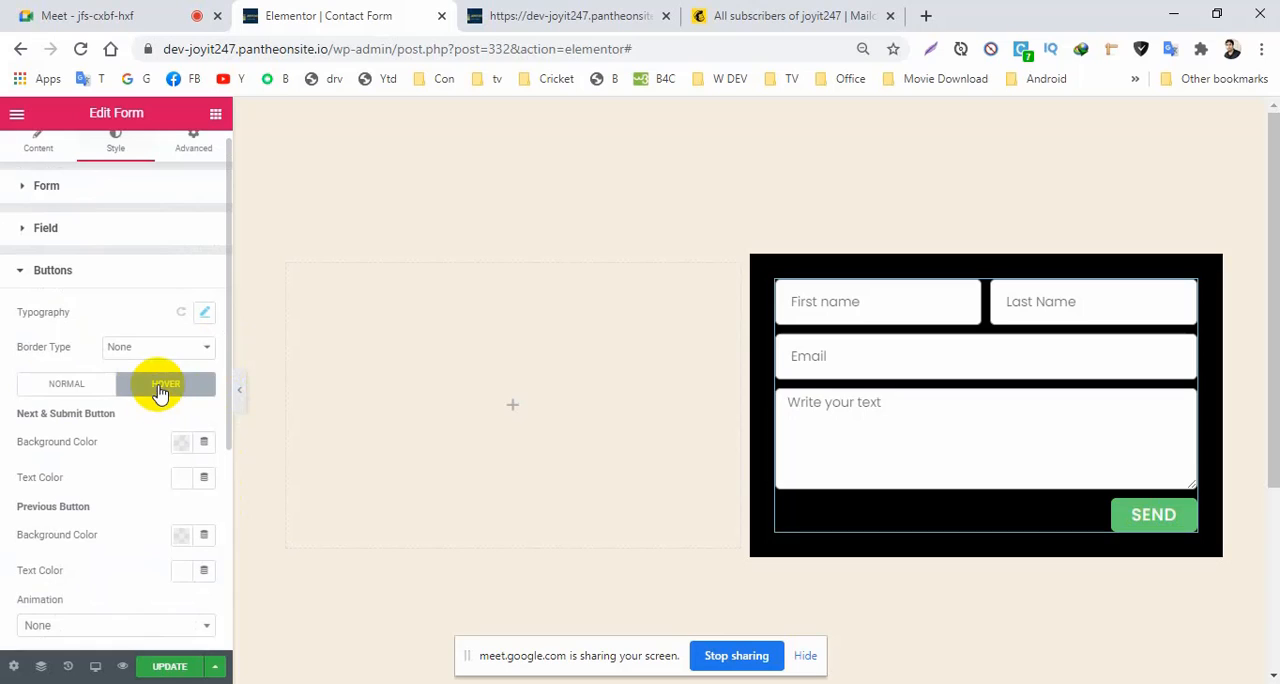
pyautogui.click(179, 444)
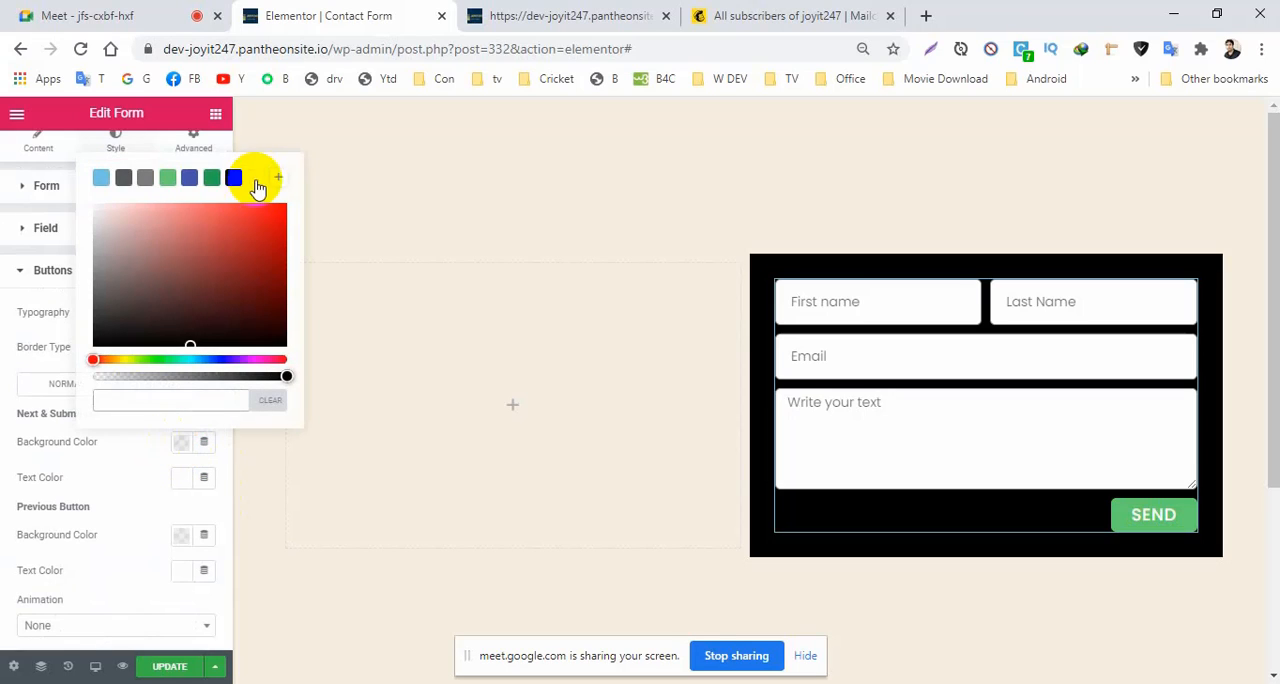
pyautogui.click(181, 477)
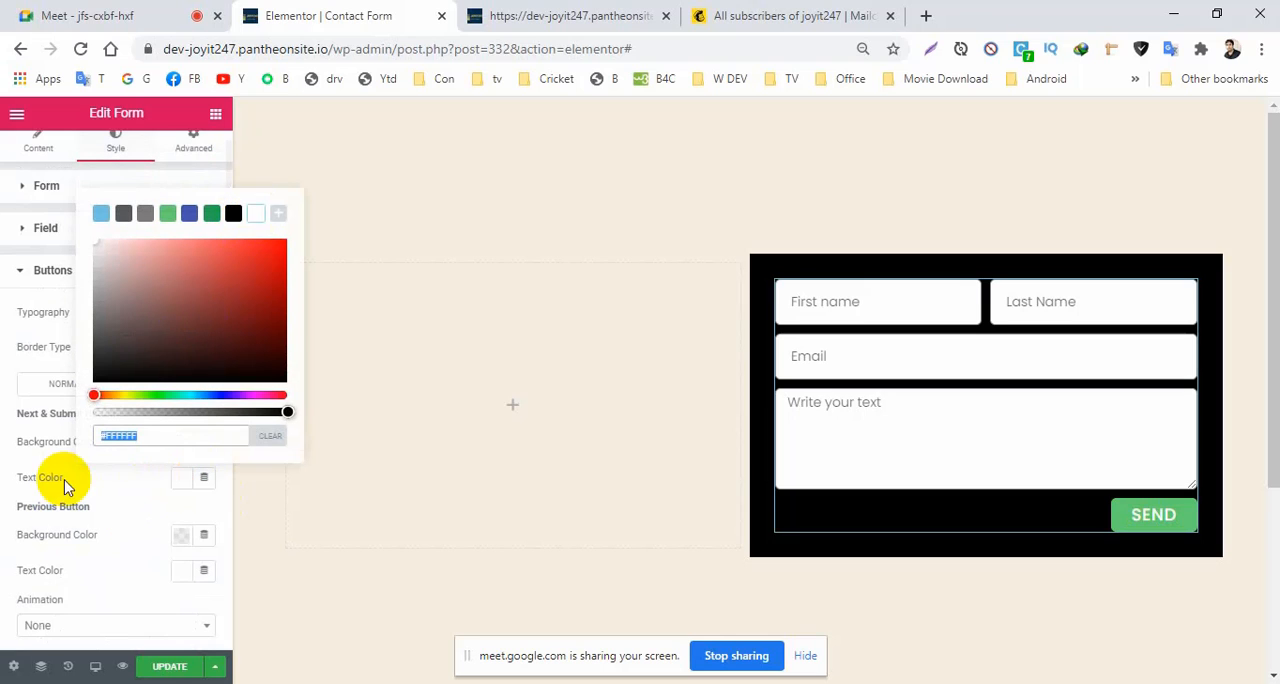
pyautogui.click(77, 508)
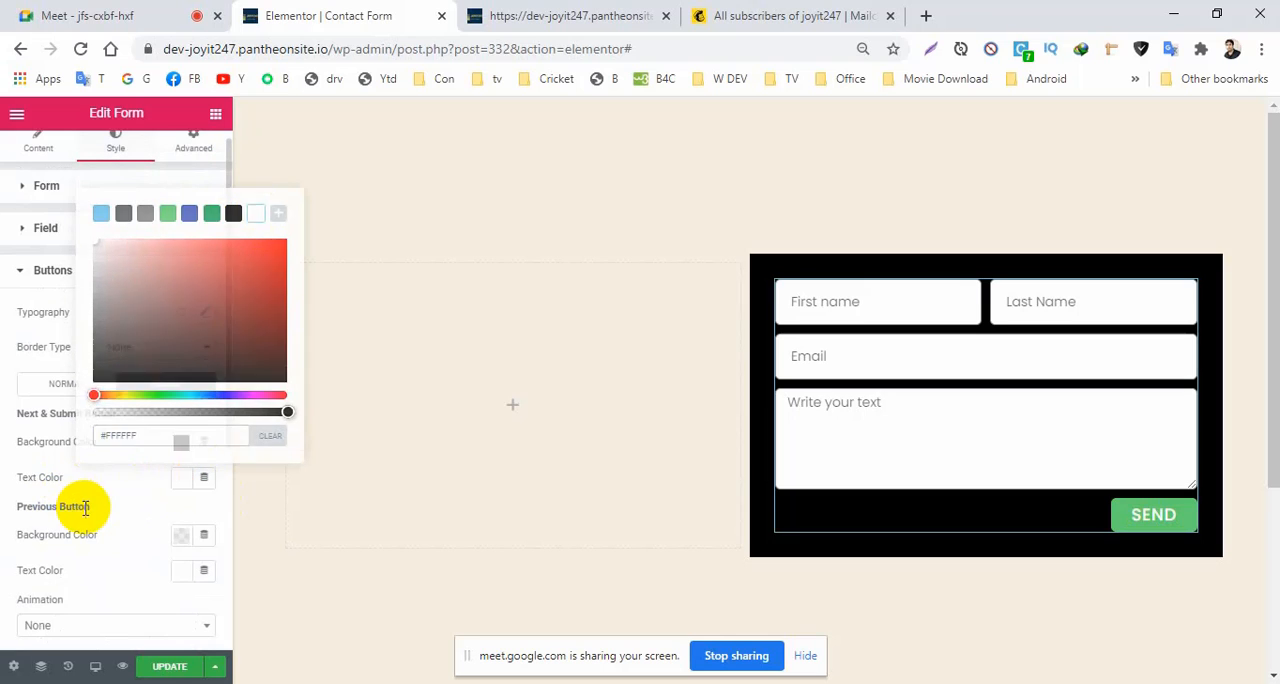
pyautogui.click(172, 668)
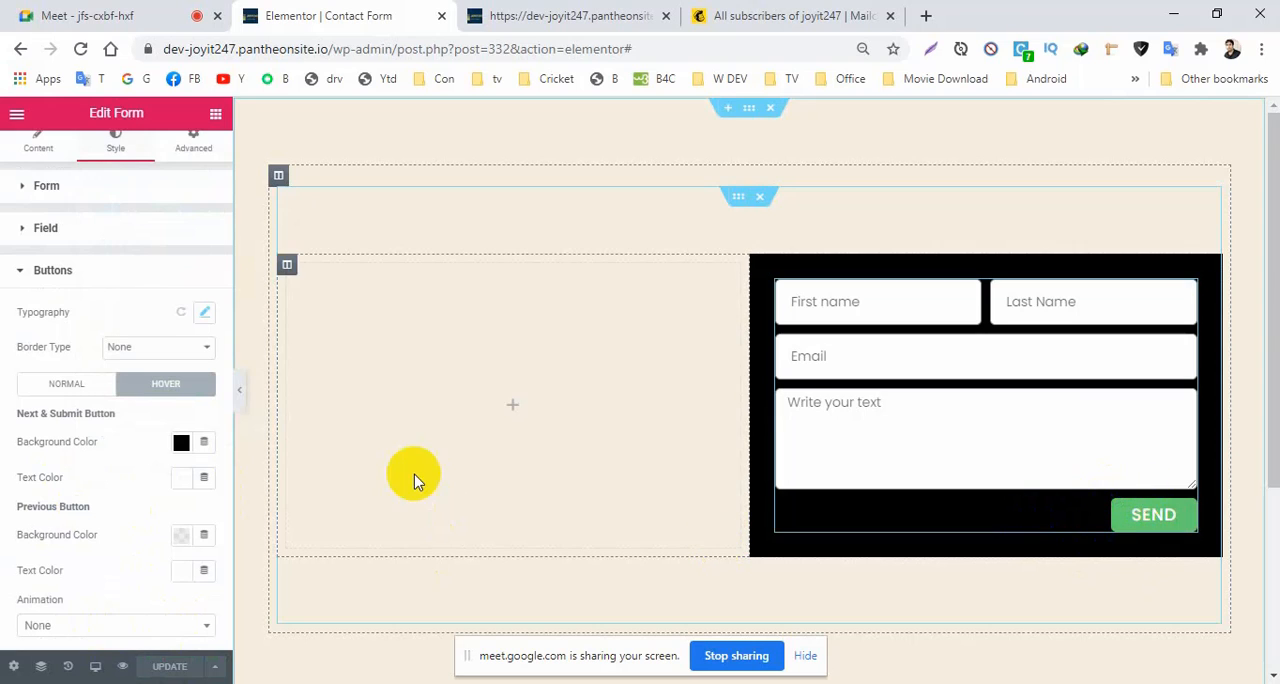
# Try white as the hover background color of the Next & Submit button and check its hover text color.
pyautogui.moveTo(225, 433); pyautogui.dragTo(215, 550)
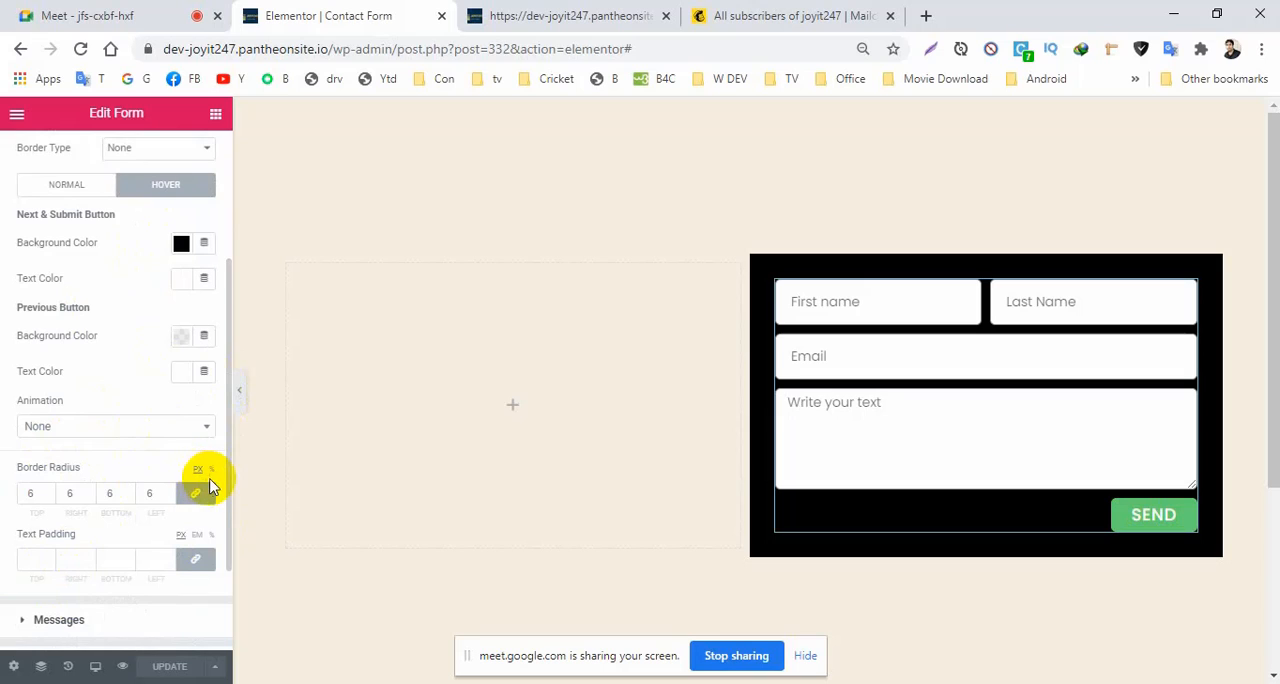
pyautogui.scroll(-2, 226, 437)
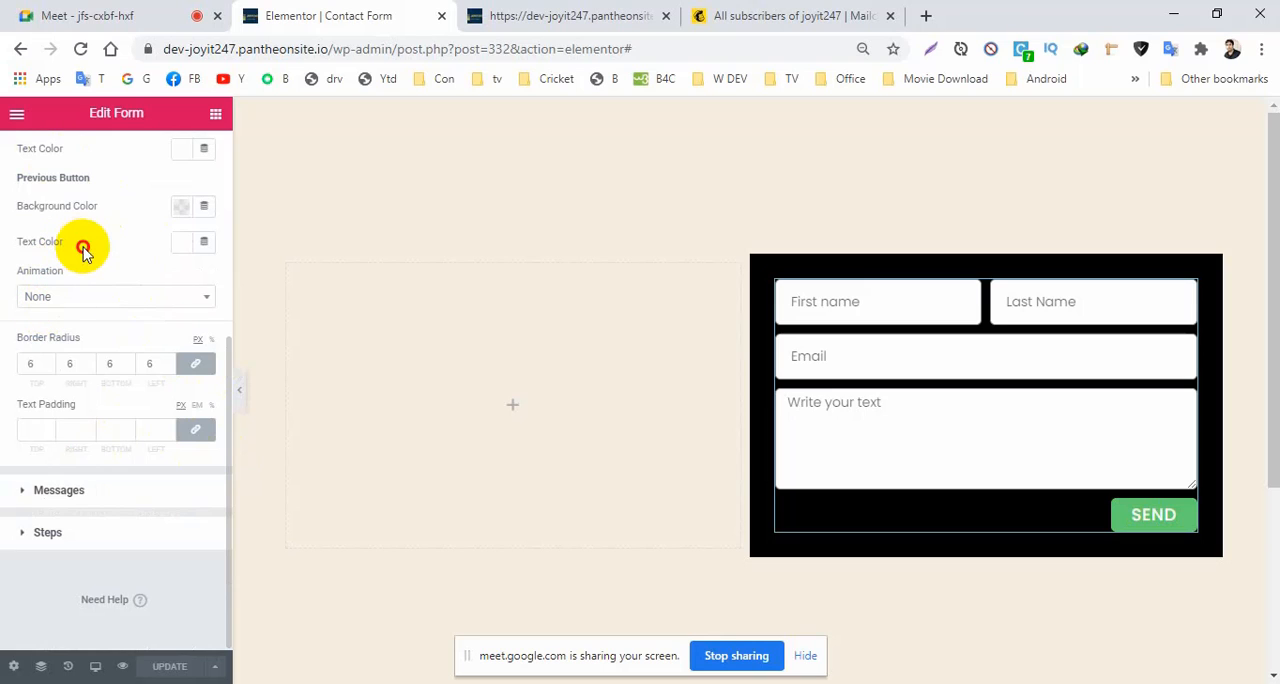
pyautogui.scroll(2, 83, 247)
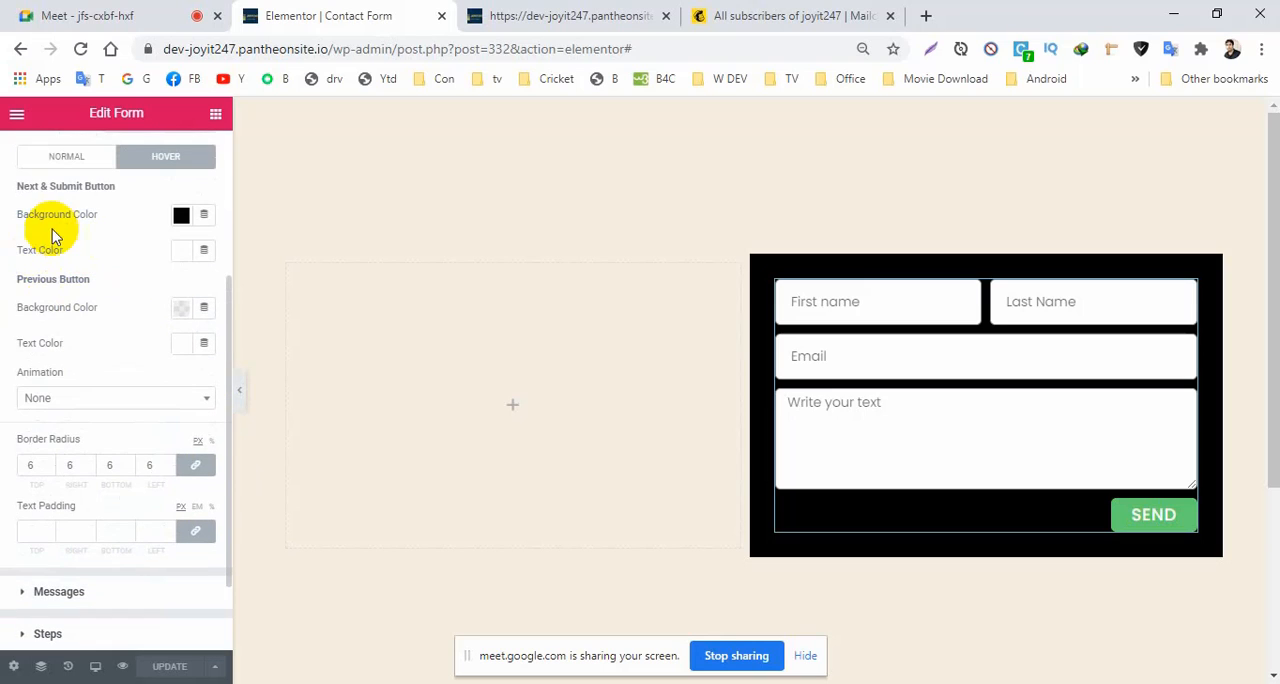
pyautogui.click(182, 222)
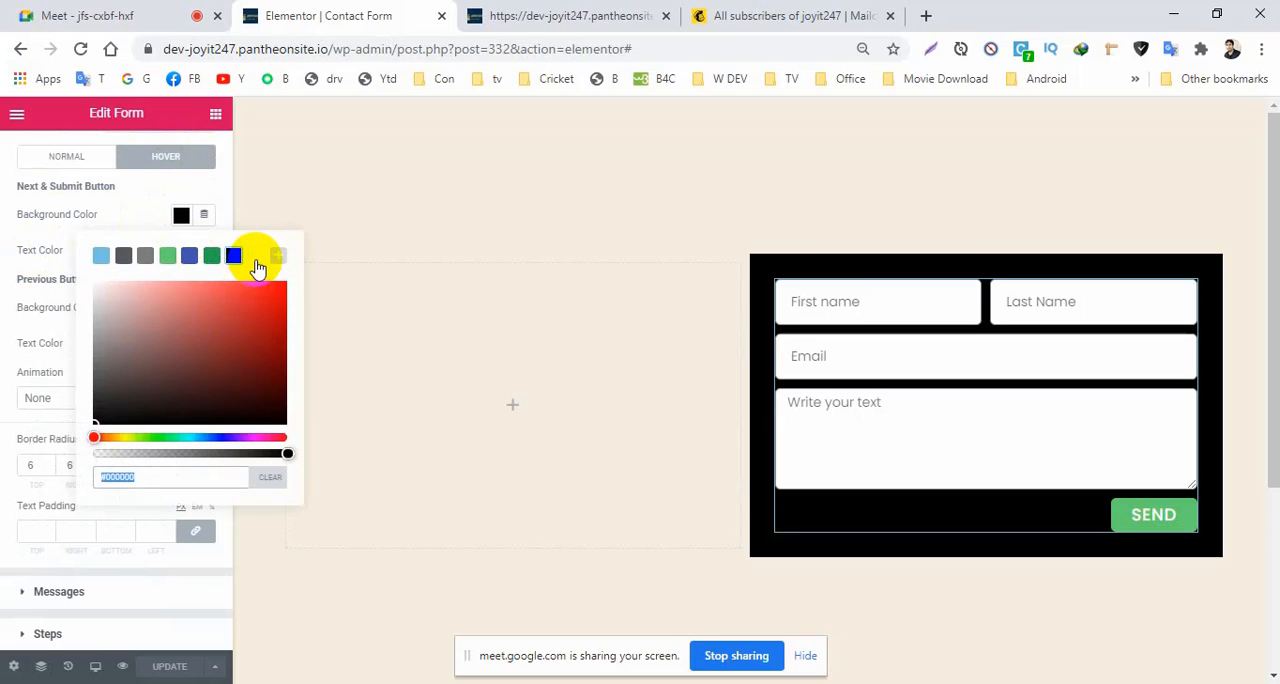
pyautogui.click(57, 277)
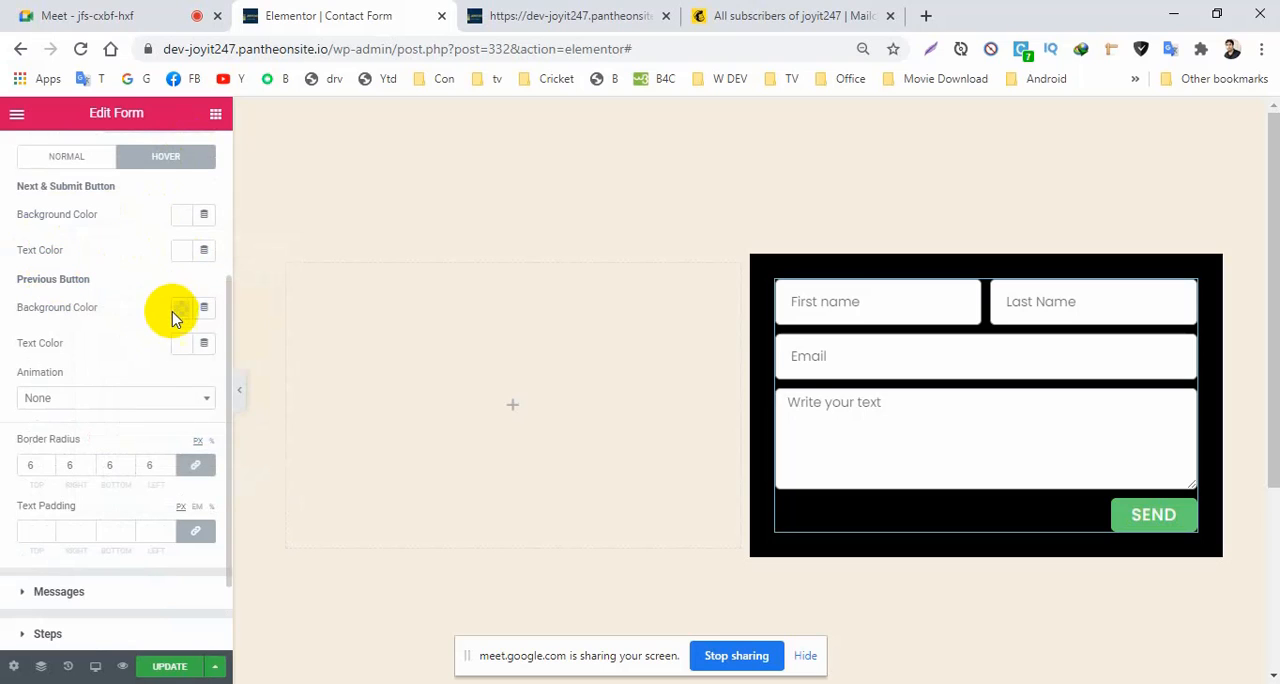
pyautogui.click(179, 255)
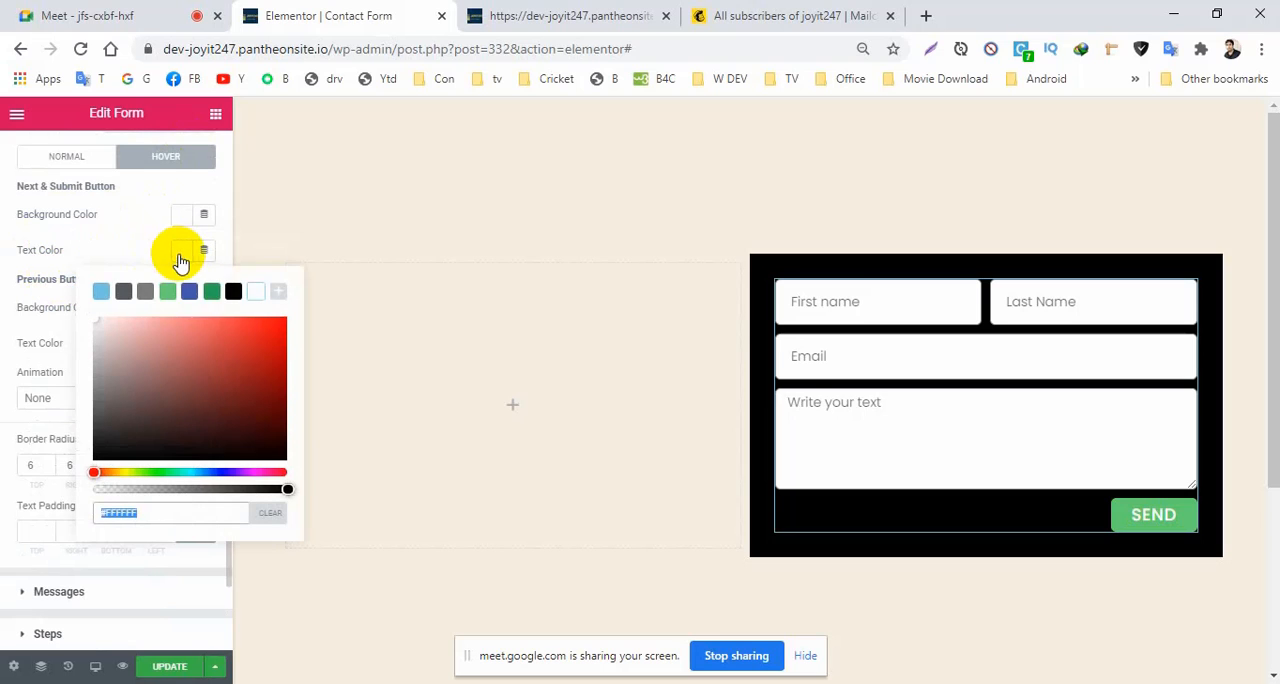
pyautogui.click(60, 252)
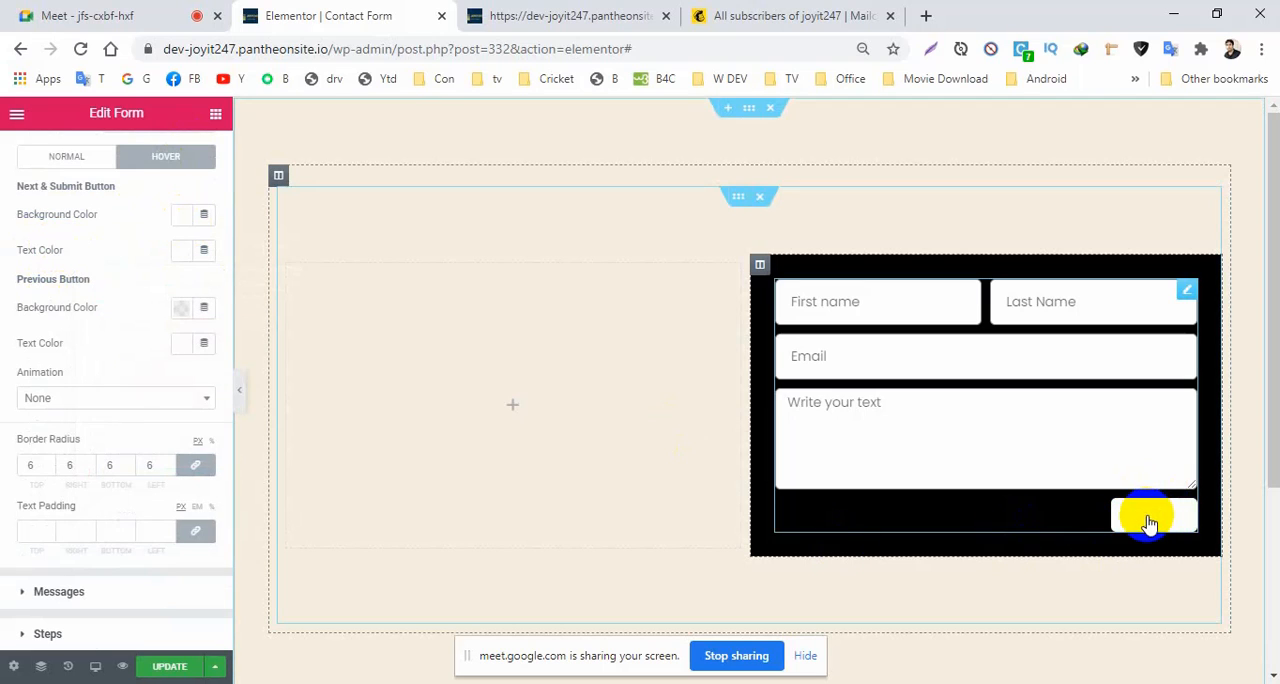
# Return the hover background color of the Next & Submit button to black.
pyautogui.click(181, 252)
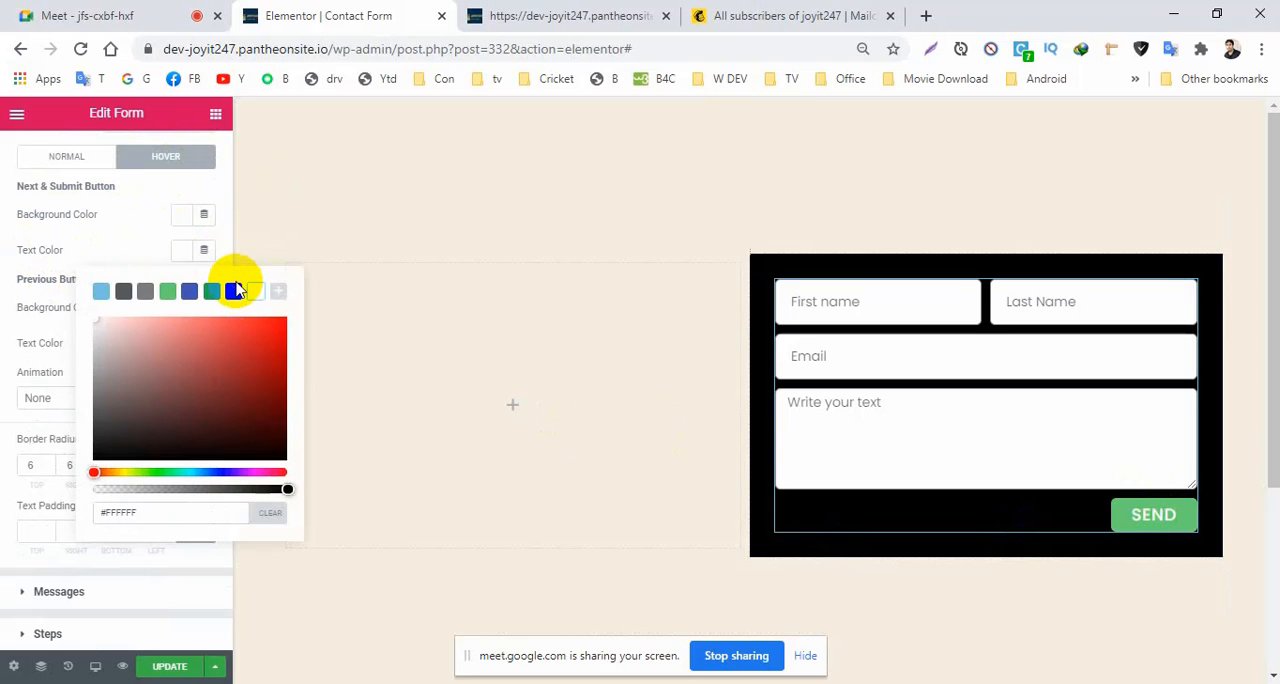
pyautogui.click(114, 206)
pyautogui.click(180, 215)
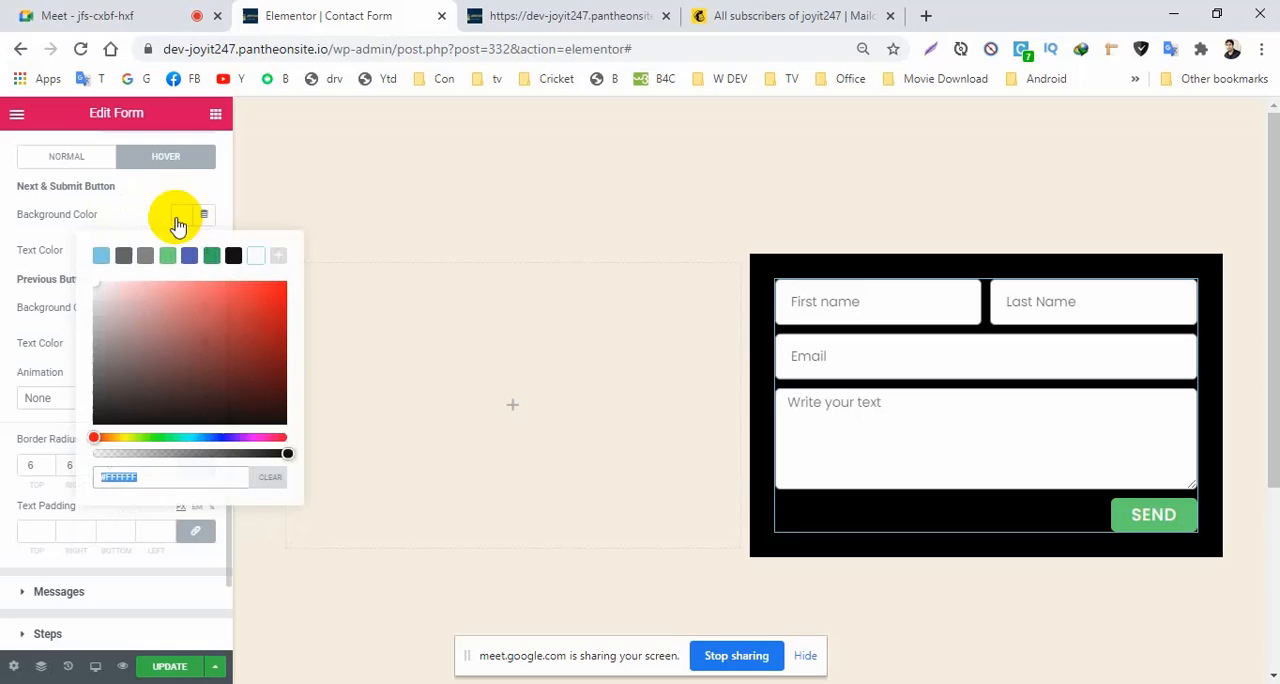
pyautogui.click(234, 257)
pyautogui.click(63, 214)
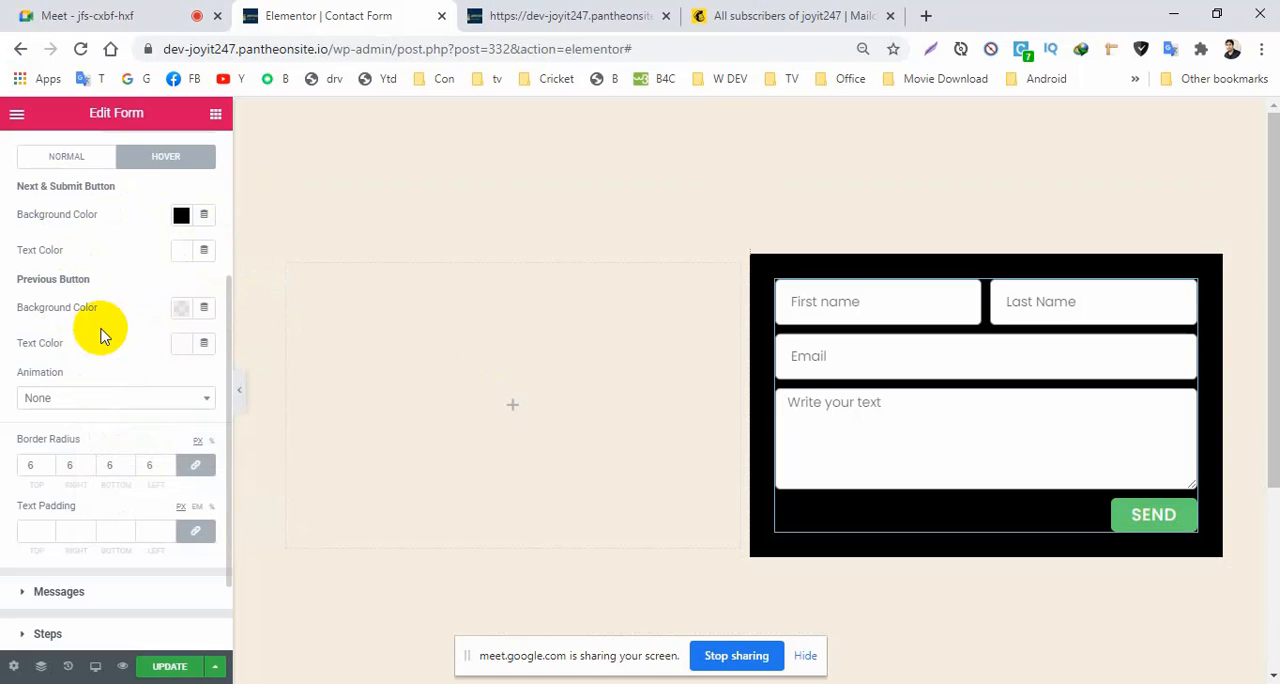
pyautogui.scroll(3, 100, 335)
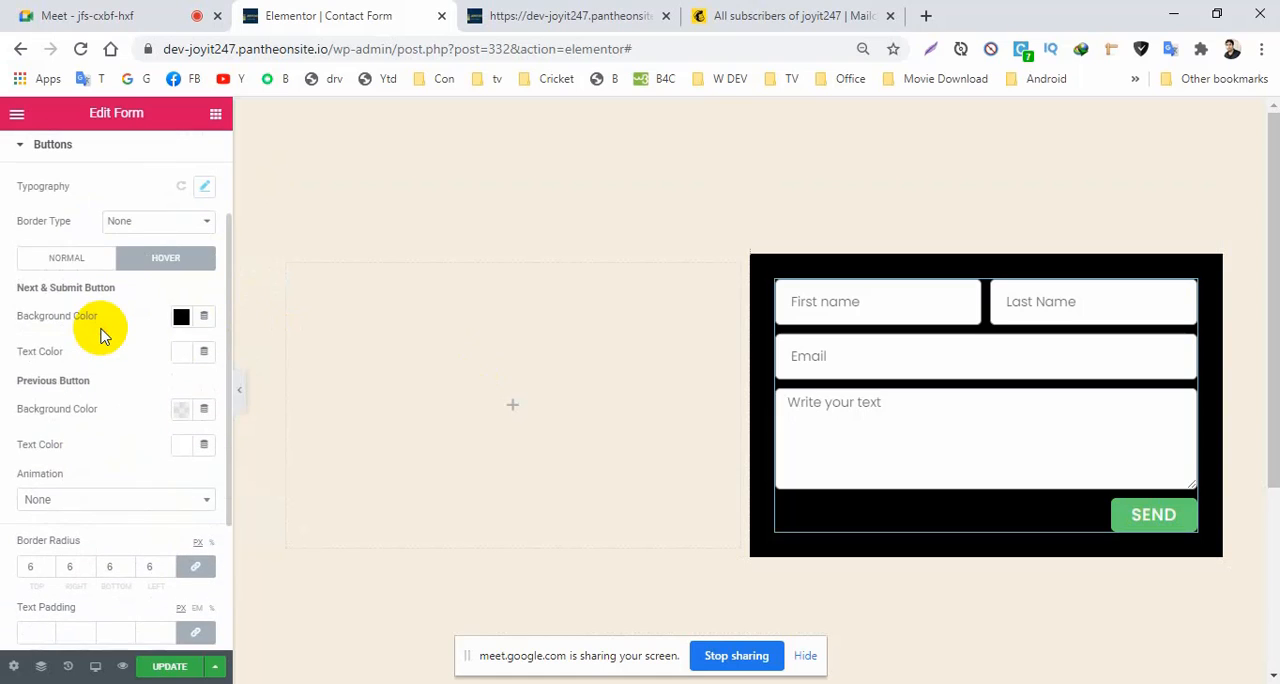
# Give the Send button a solid border of width 1 and set its hover background color to the blue preset.
pyautogui.click(145, 271)
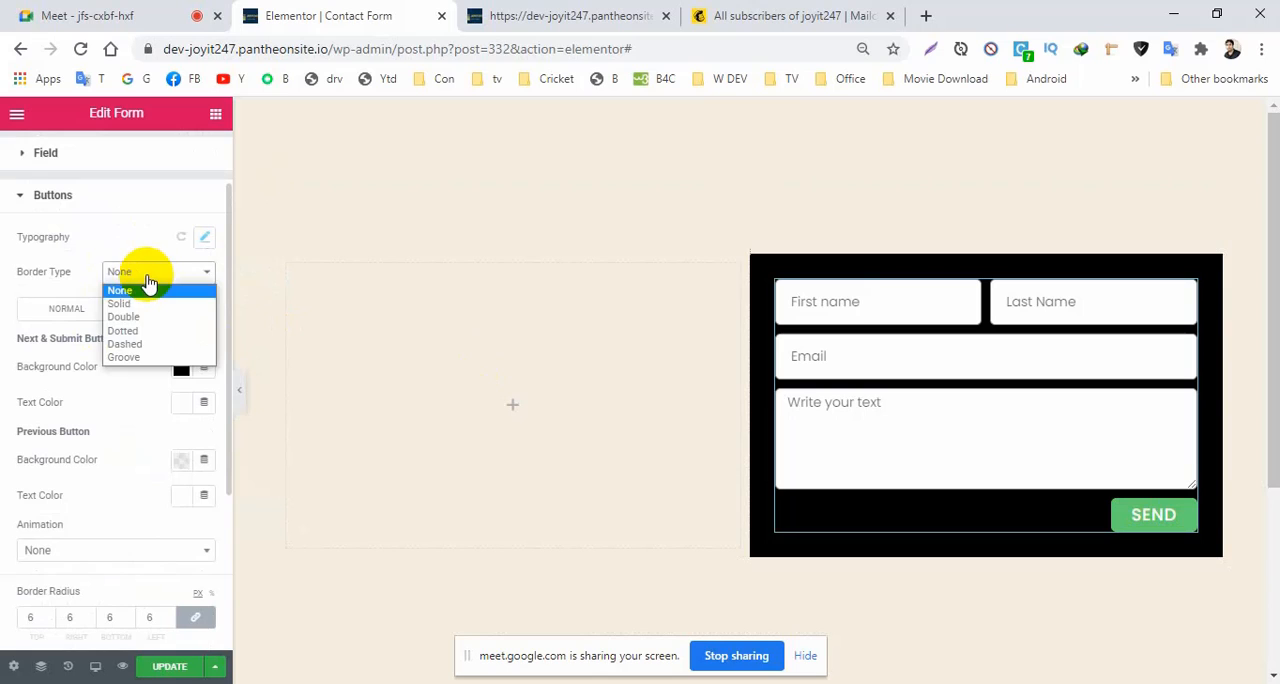
pyautogui.click(120, 303)
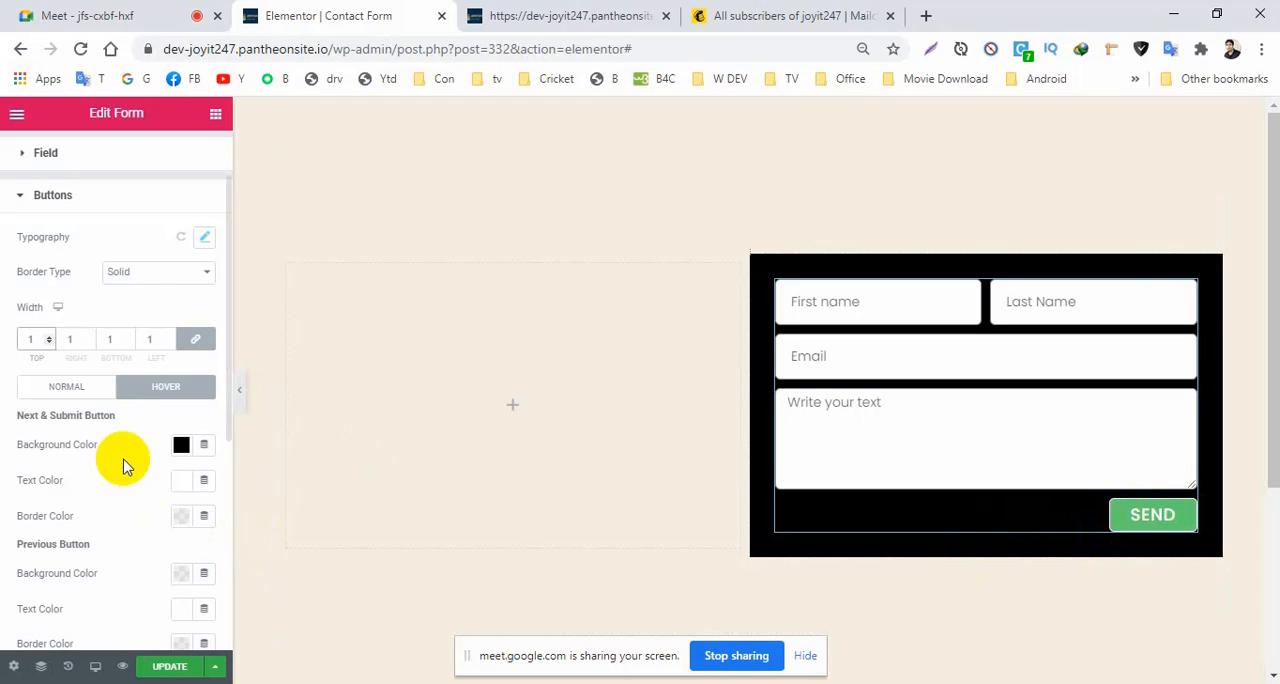
pyautogui.click(181, 444)
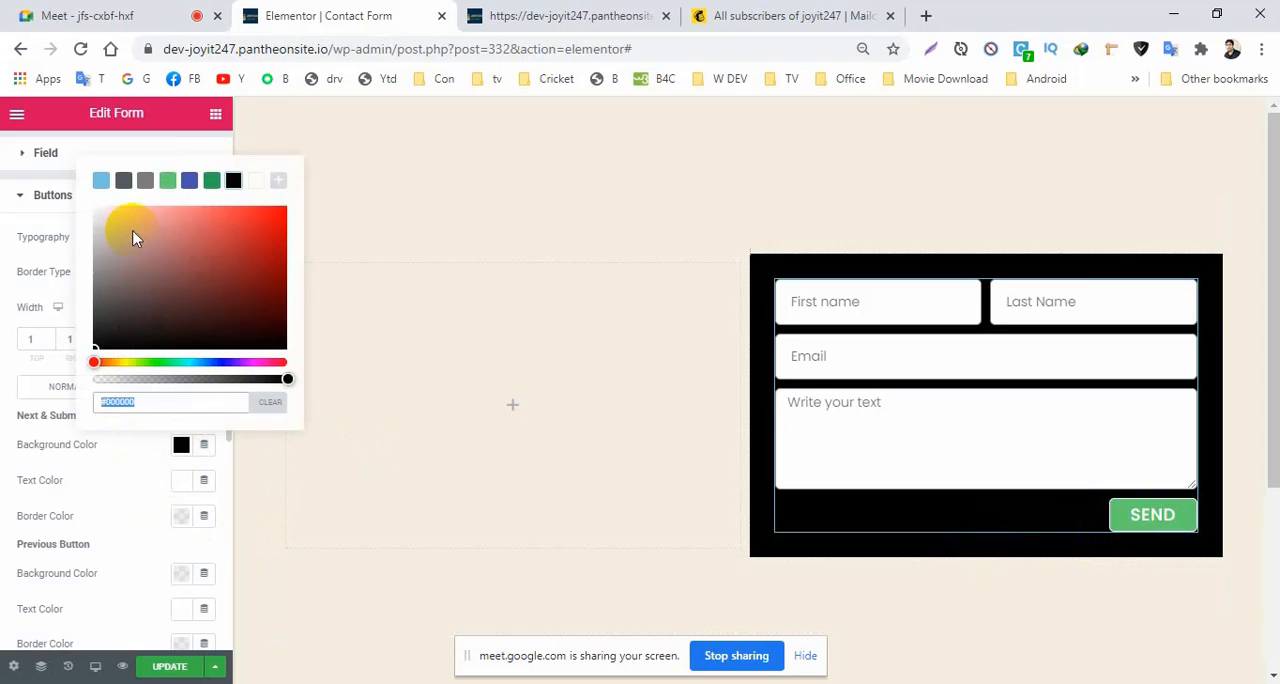
pyautogui.click(188, 182)
pyautogui.click(95, 480)
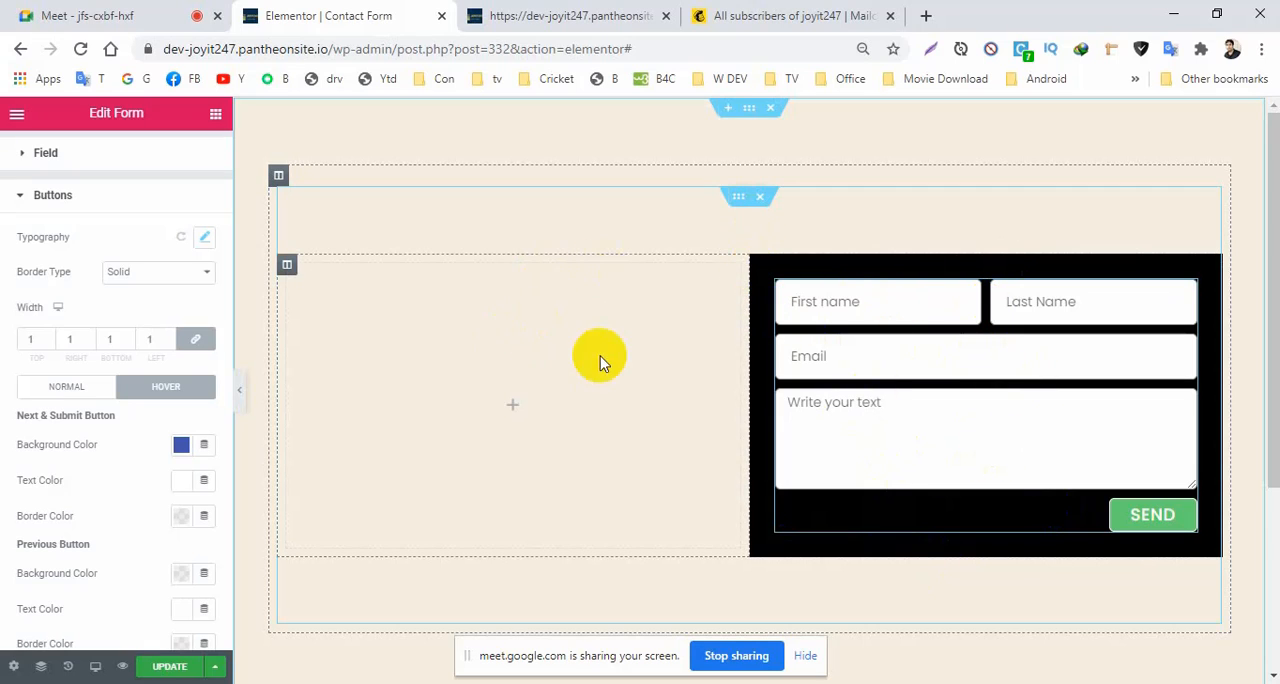
# Add a heading to the empty column beside the form, title it "JOIN OUR COURSE" and align it right.
pyautogui.click(512, 412)
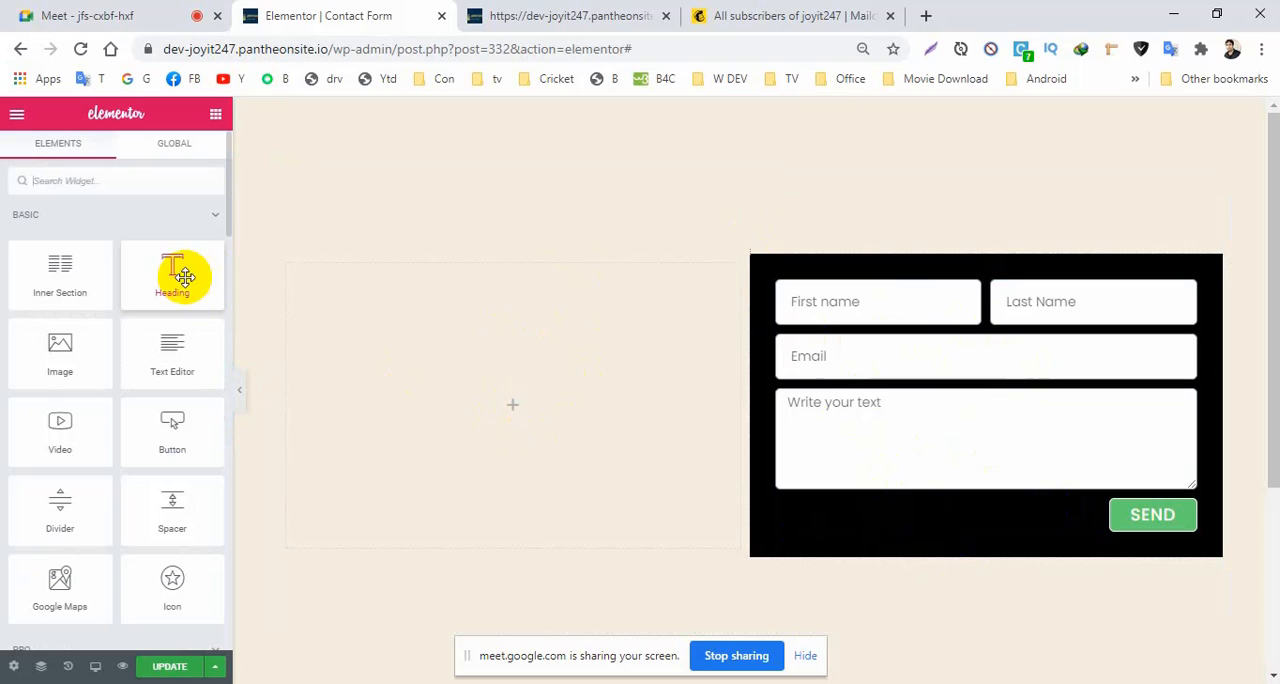
pyautogui.moveTo(180, 275); pyautogui.dragTo(510, 402)
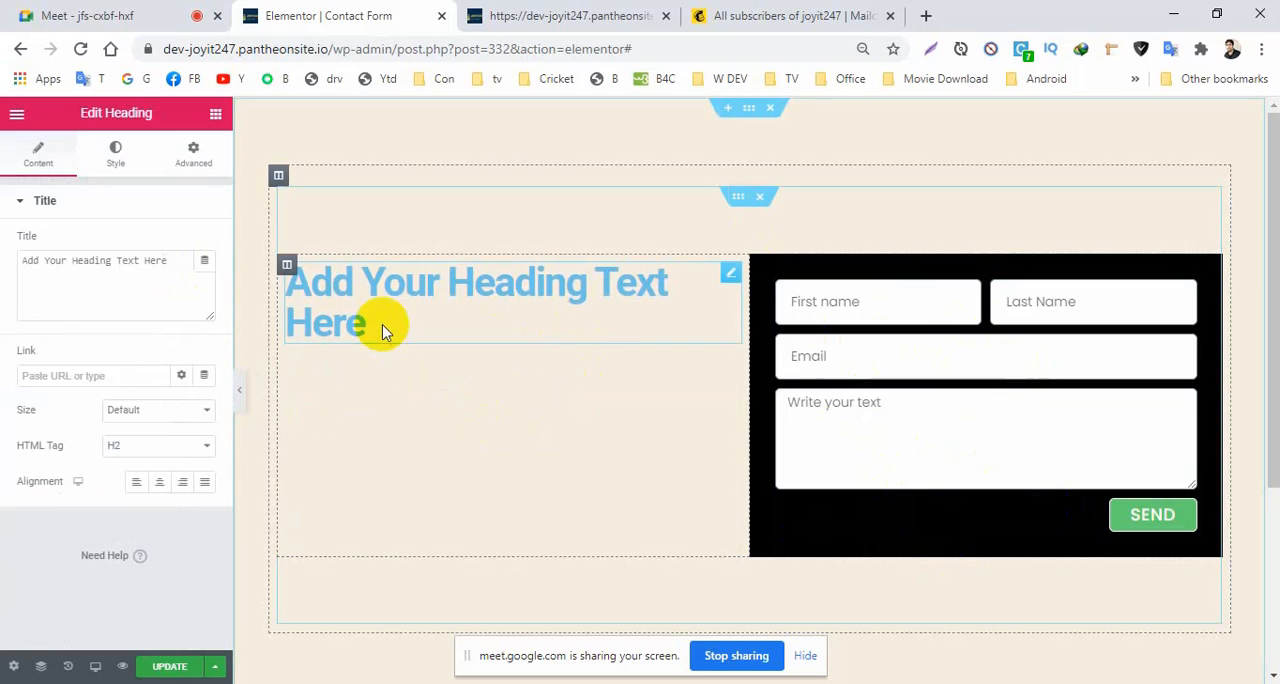
pyautogui.moveTo(171, 271); pyautogui.dragTo(5, 270)
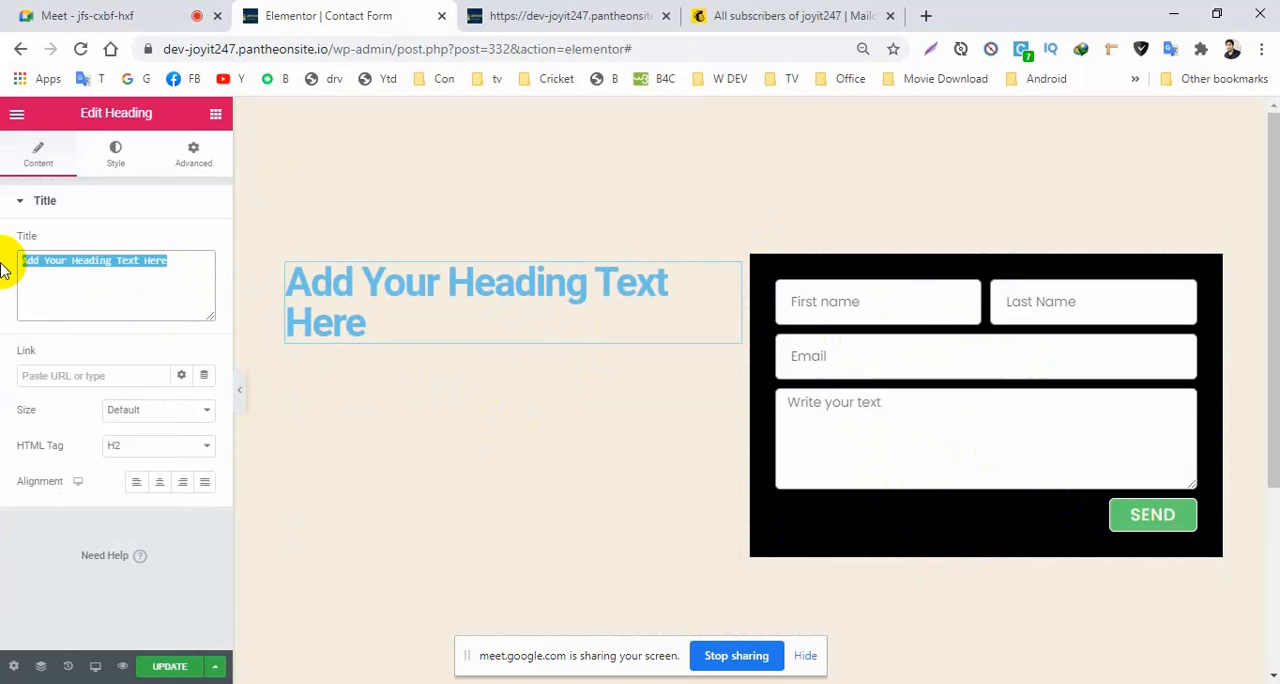
pyautogui.press('BackSpace')
pyautogui.write('JPO')
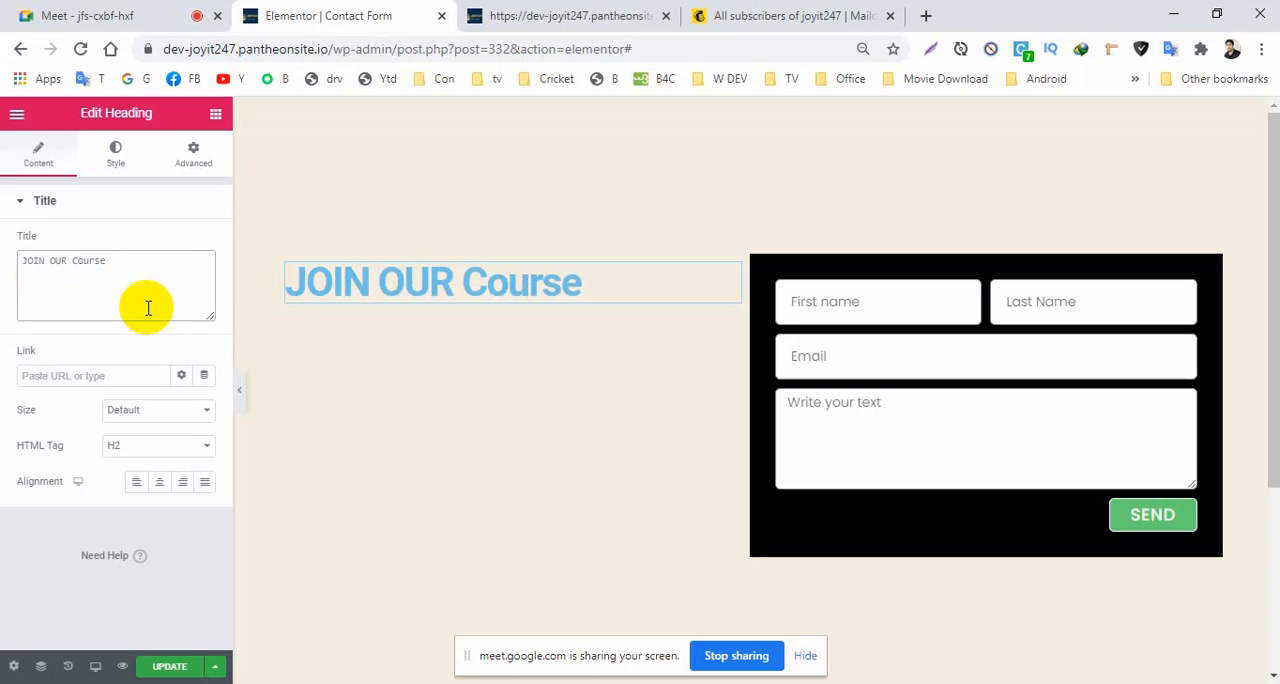
pyautogui.moveTo(108, 262); pyautogui.dragTo(65, 265)
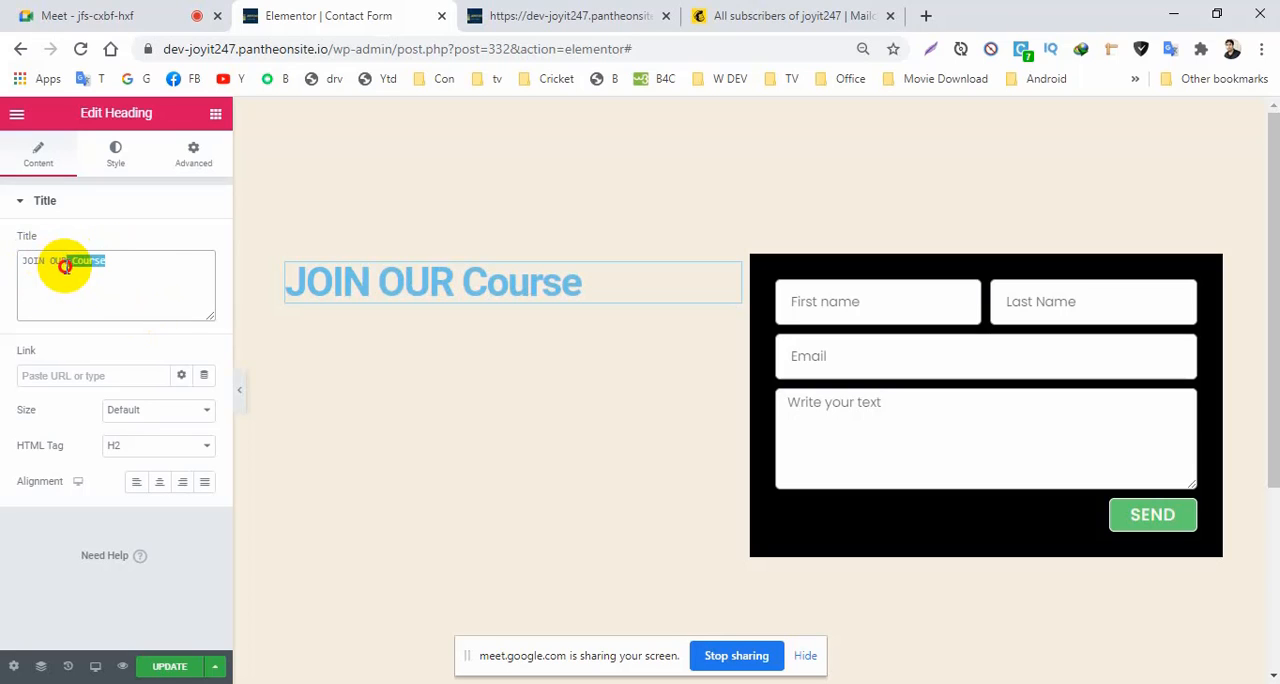
pyautogui.press('BackSpace')
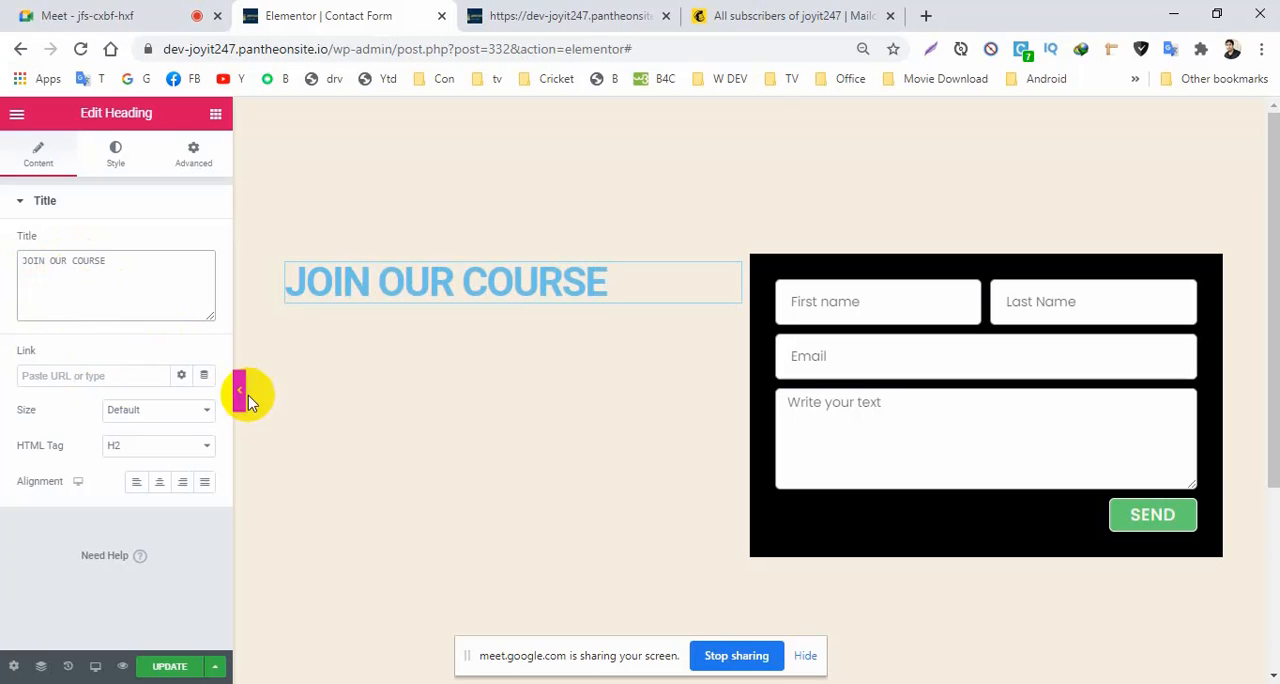
pyautogui.click(182, 482)
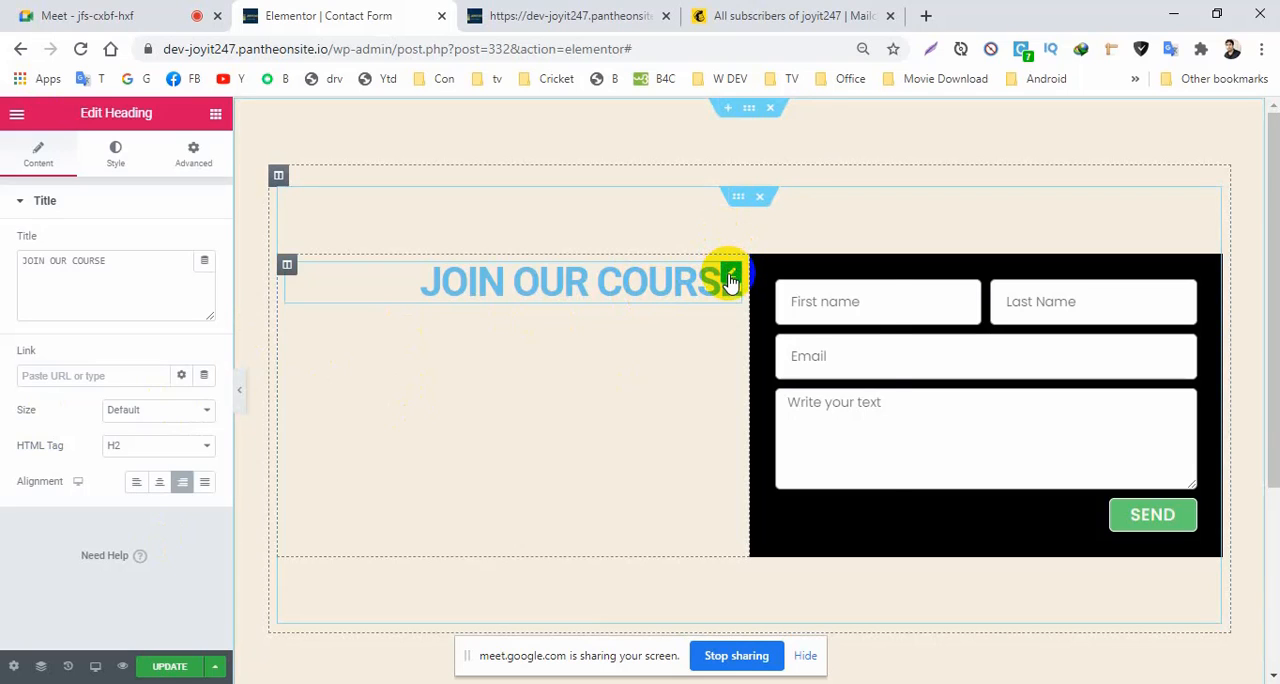
# Duplicate the heading and change the copy's title to "Please Submit the form", keeping it right-aligned.
pyautogui.rightClick(731, 281)
pyautogui.click(758, 312)
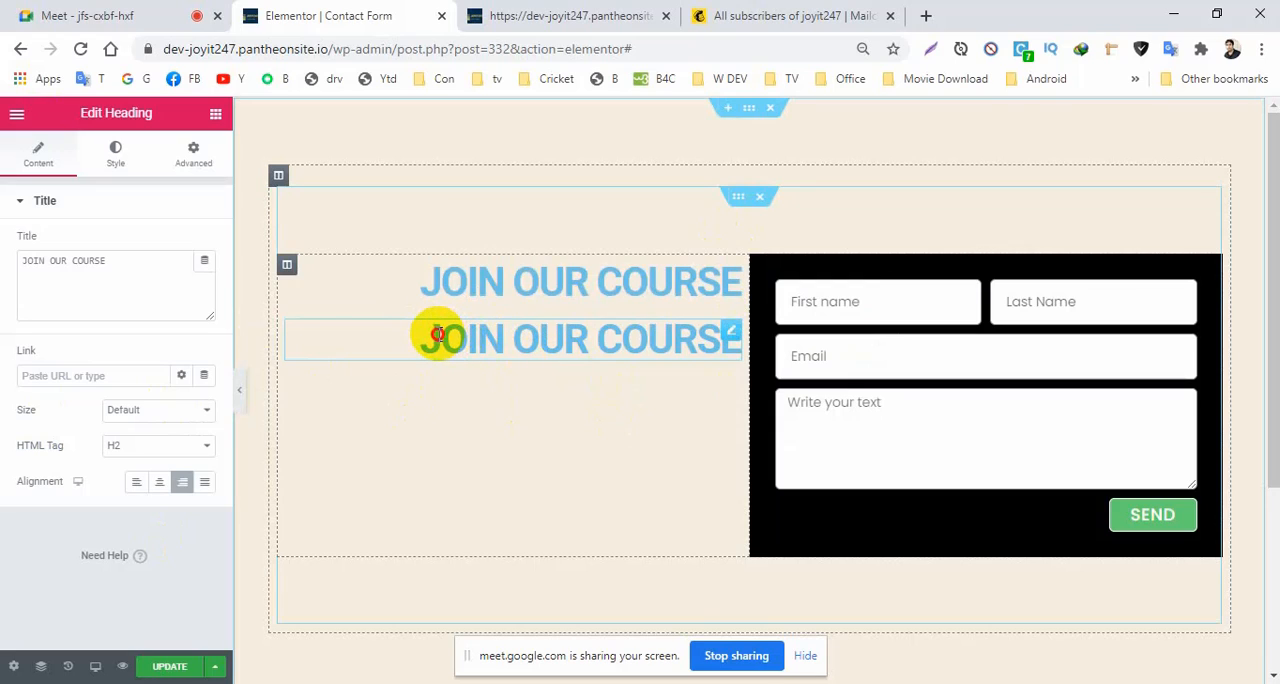
pyautogui.moveTo(129, 263); pyautogui.dragTo(13, 245)
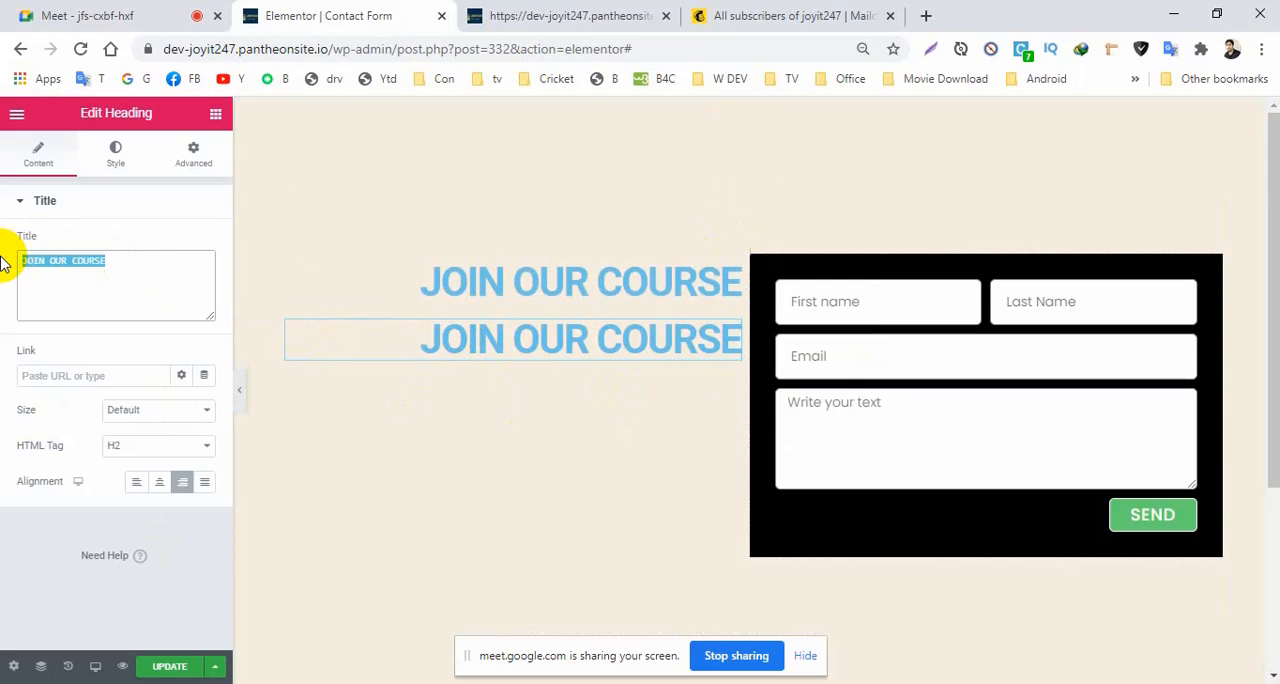
pyautogui.press('BackSpace')
pyautogui.write('Ple')
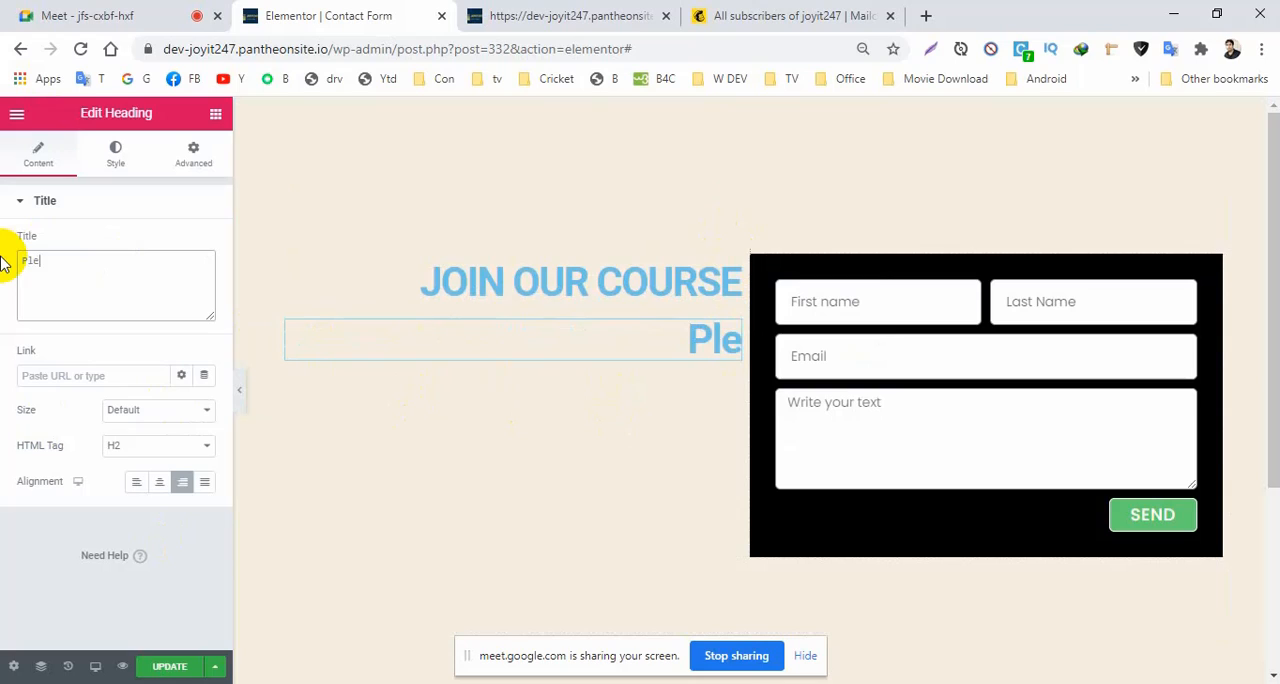
pyautogui.write('ase Su')
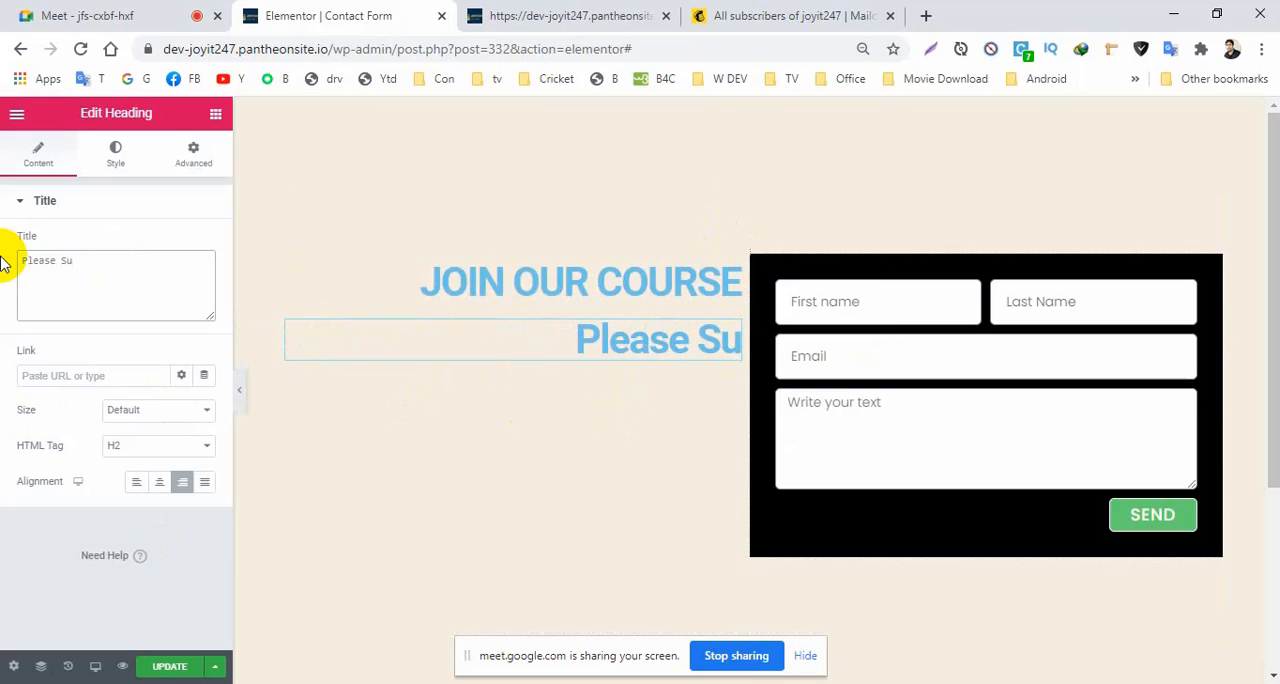
pyautogui.write('bmit')
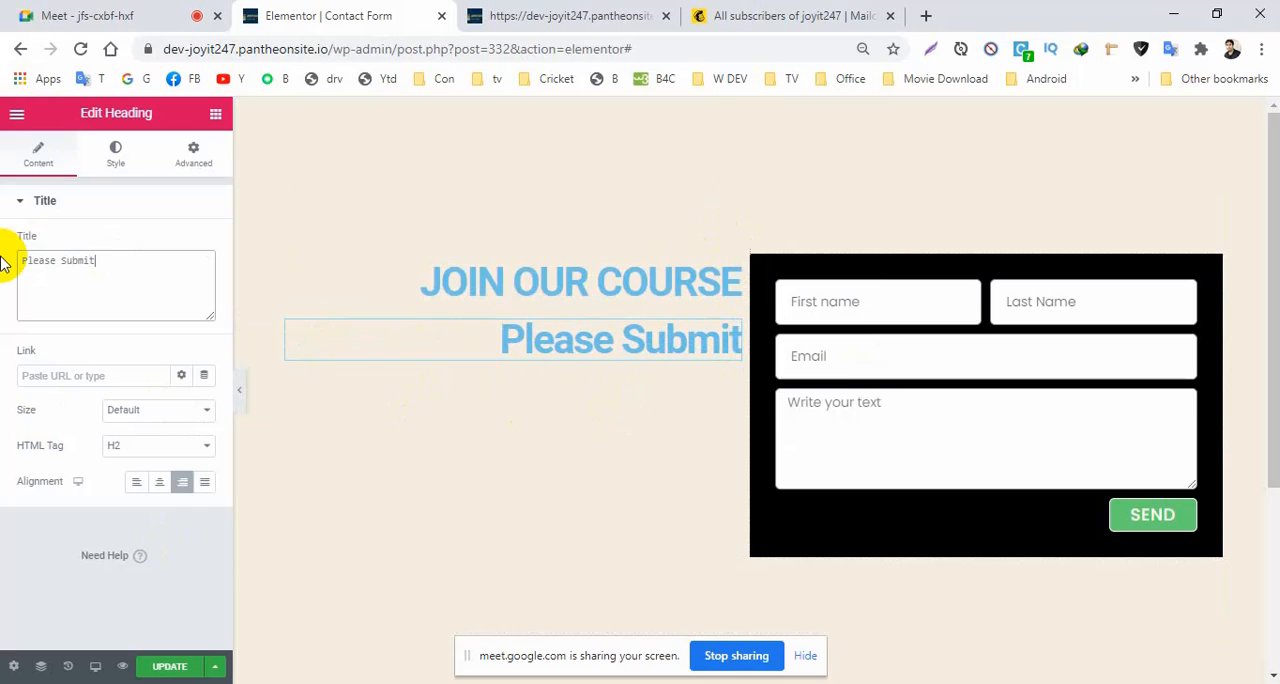
pyautogui.write(' the ')
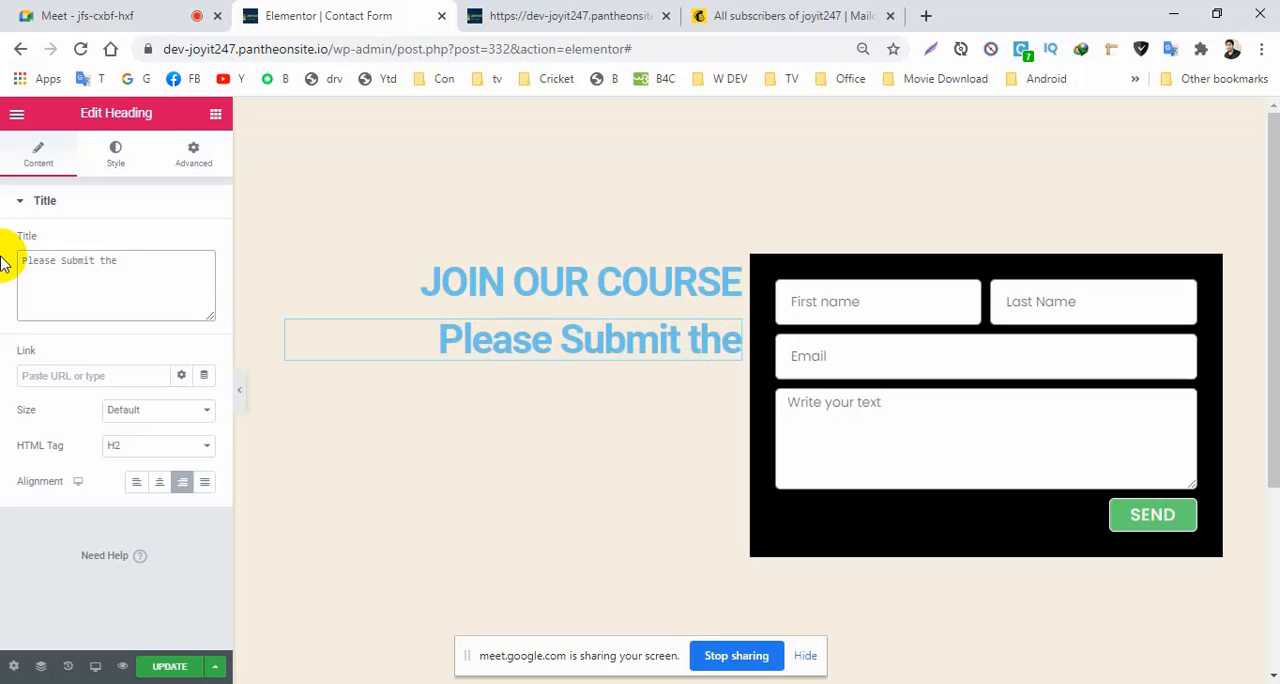
pyautogui.write('form')
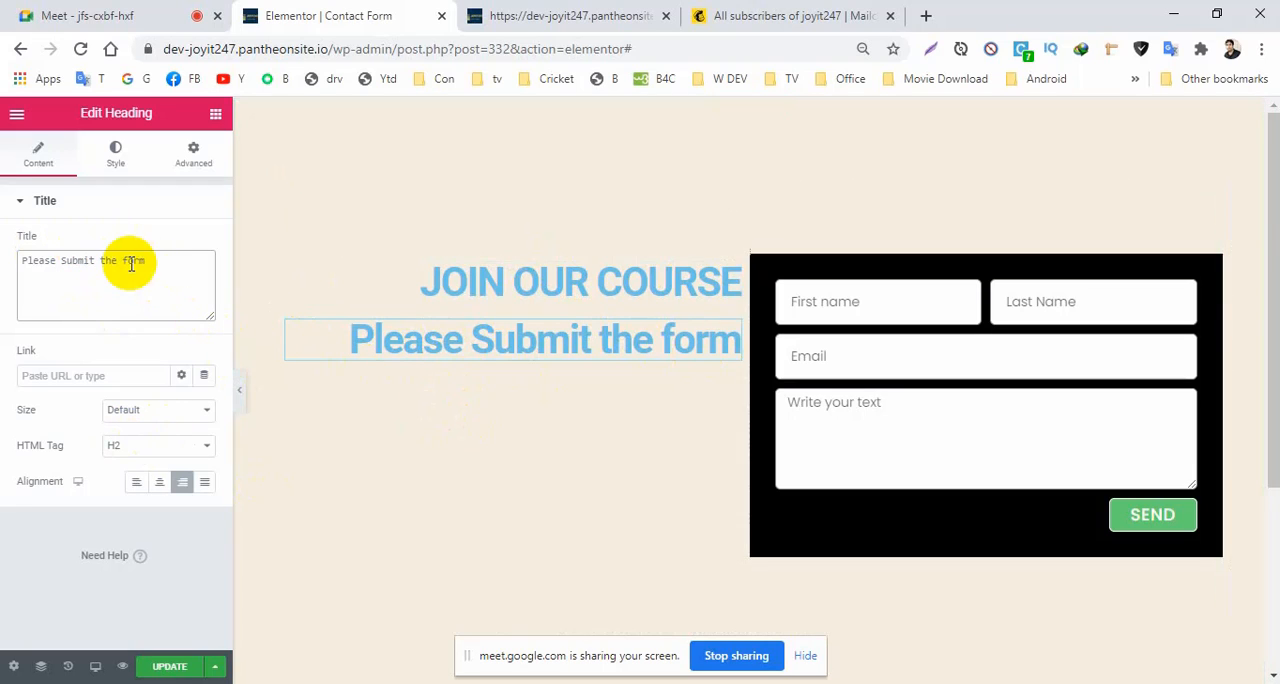
pyautogui.click(181, 484)
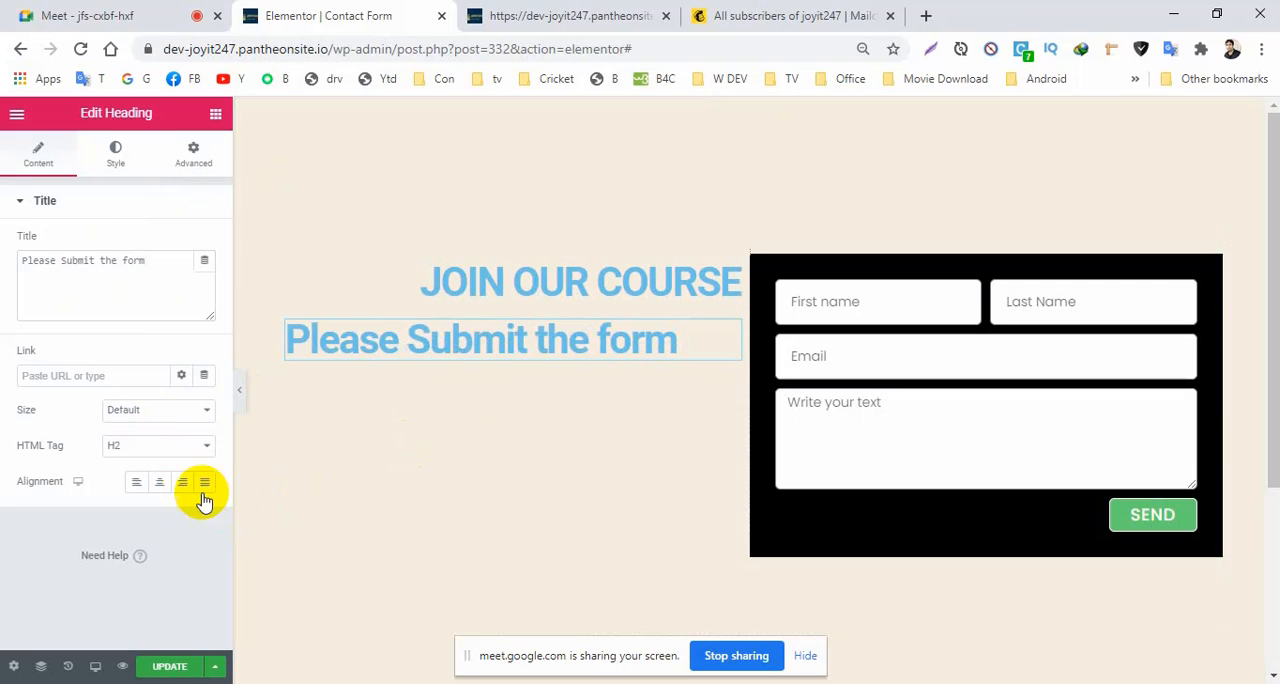
pyautogui.click(182, 484)
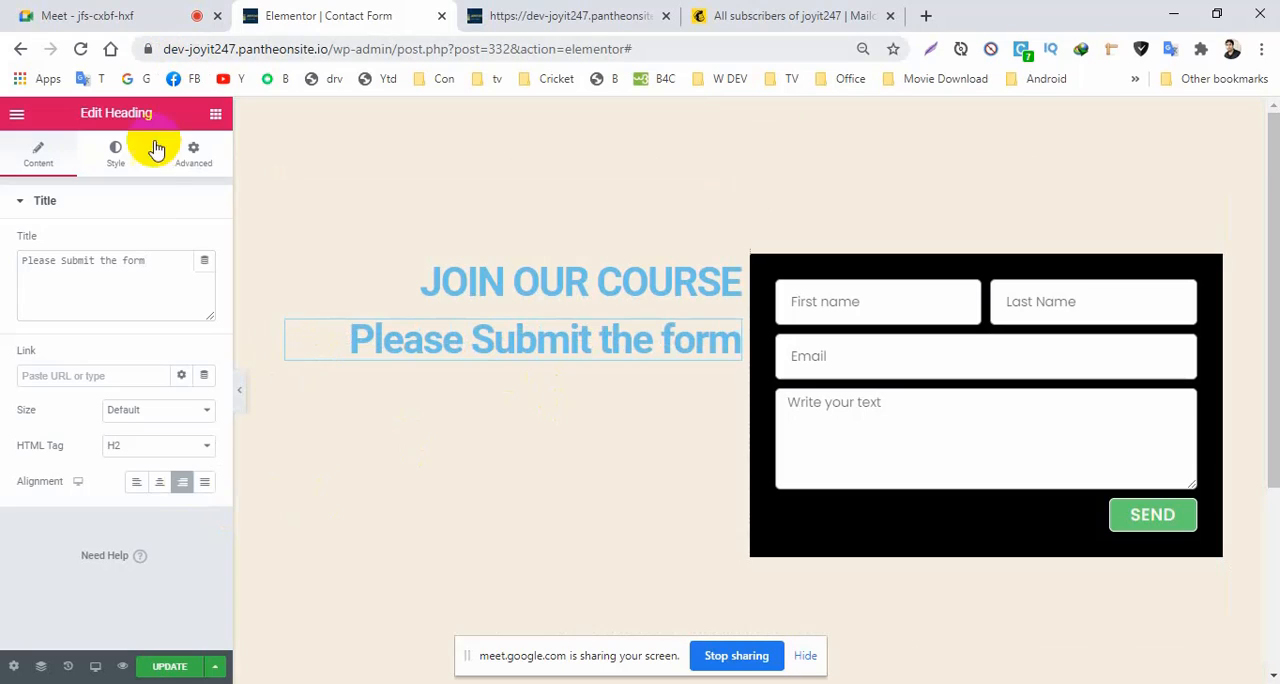
# Add a divider below the two headings, with a width of 69% and right alignment.
pyautogui.click(214, 118)
pyautogui.click(51, 175)
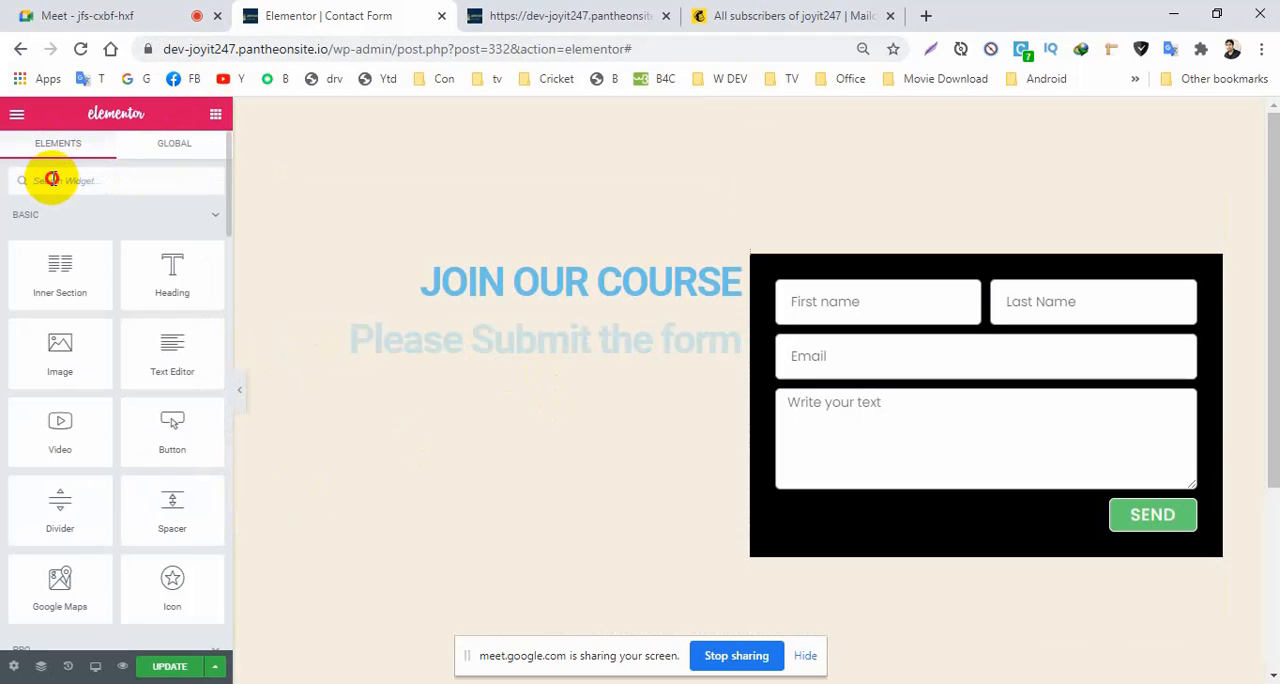
pyautogui.write('div')
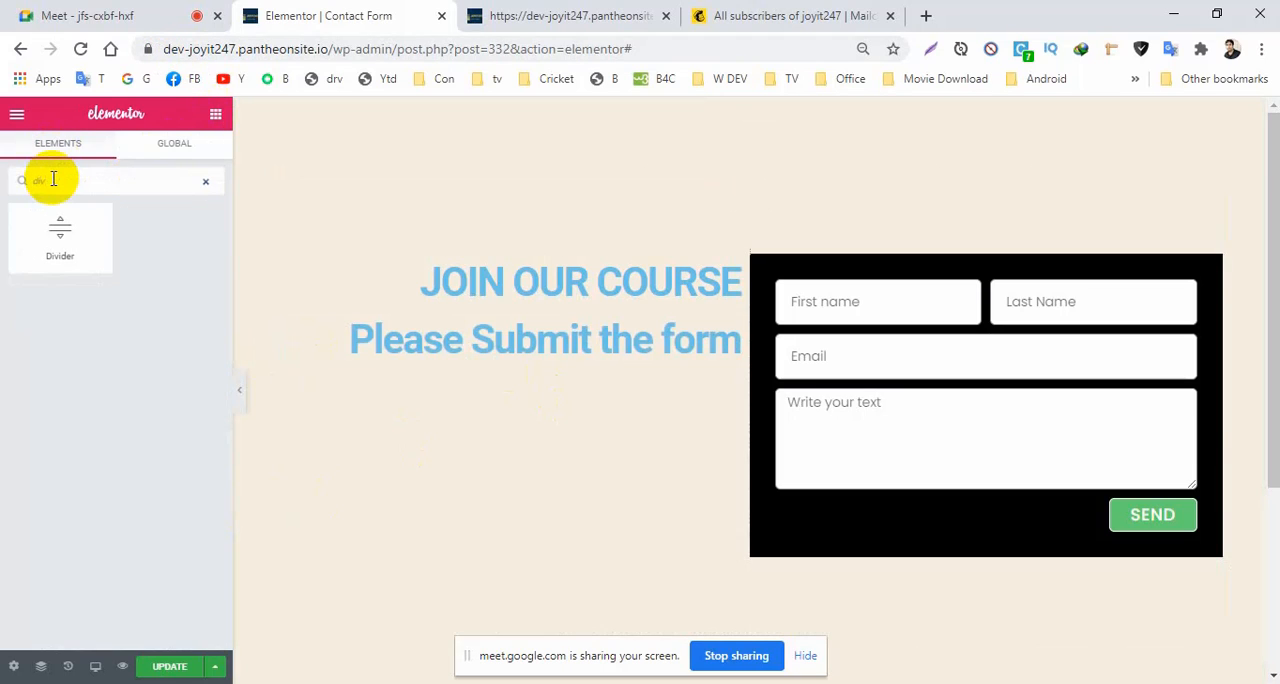
pyautogui.moveTo(60, 228); pyautogui.dragTo(535, 366)
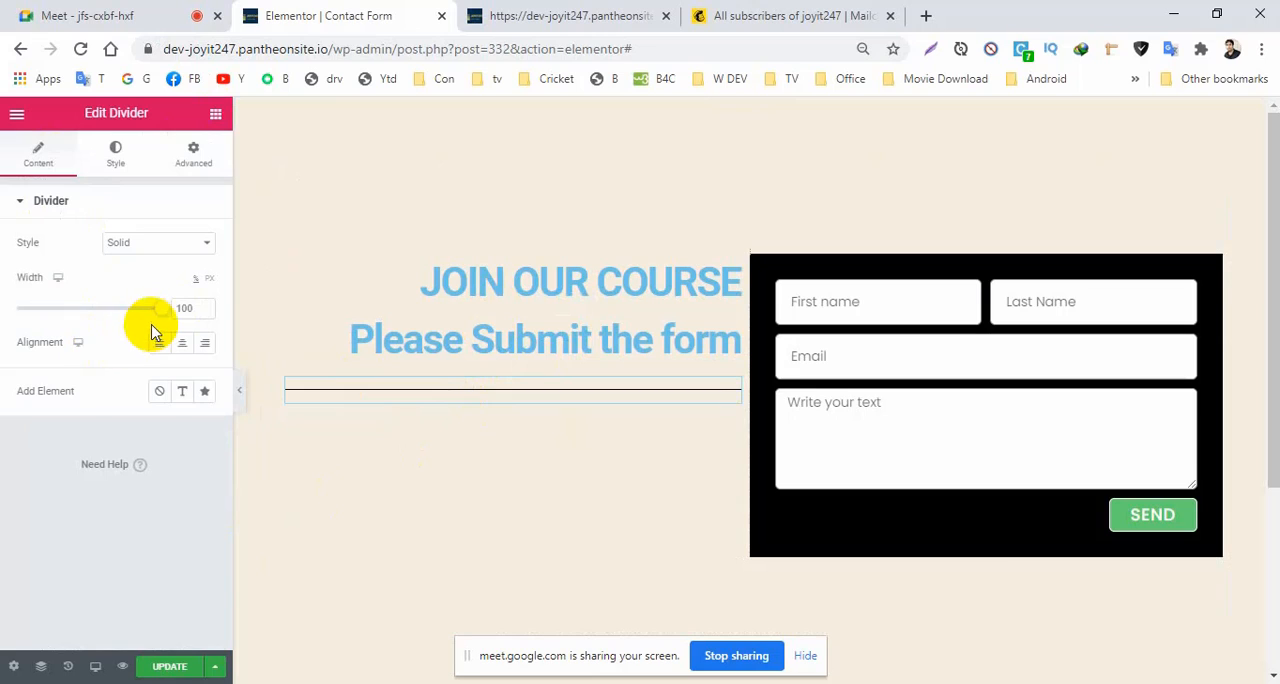
pyautogui.moveTo(161, 314); pyautogui.dragTo(90, 325)
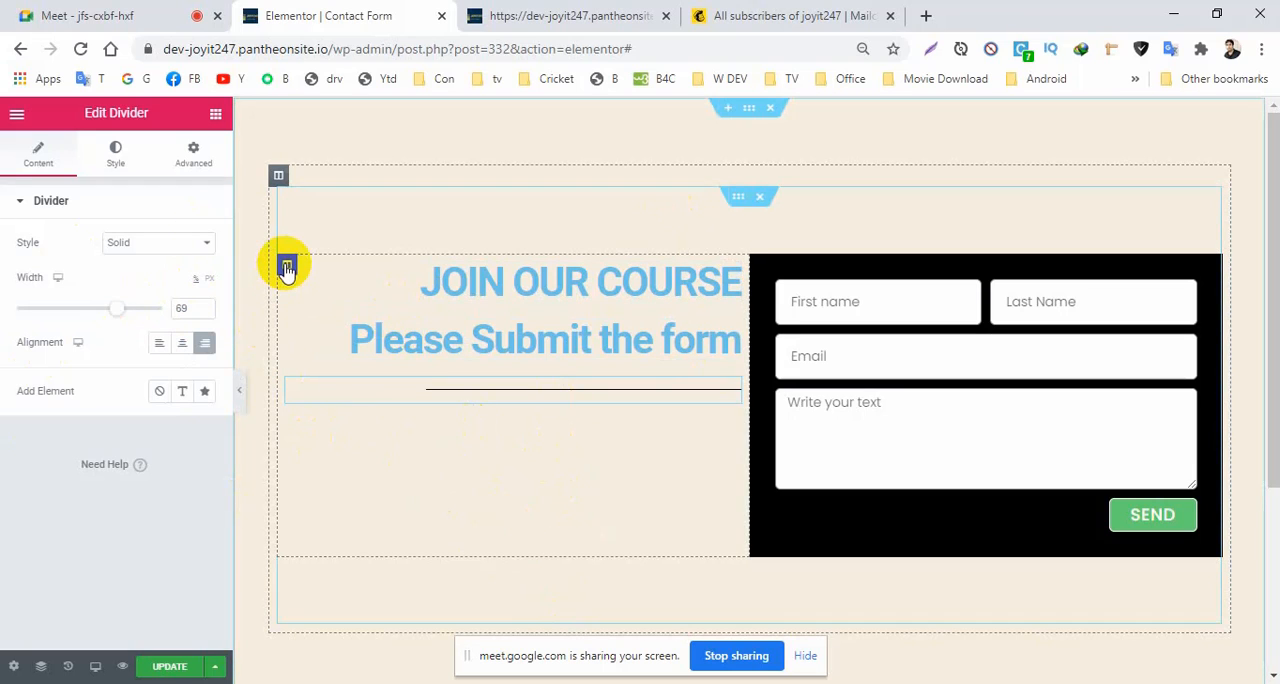
# Set the vertical alignment of the column holding the headings to Middle.
pyautogui.click(287, 268)
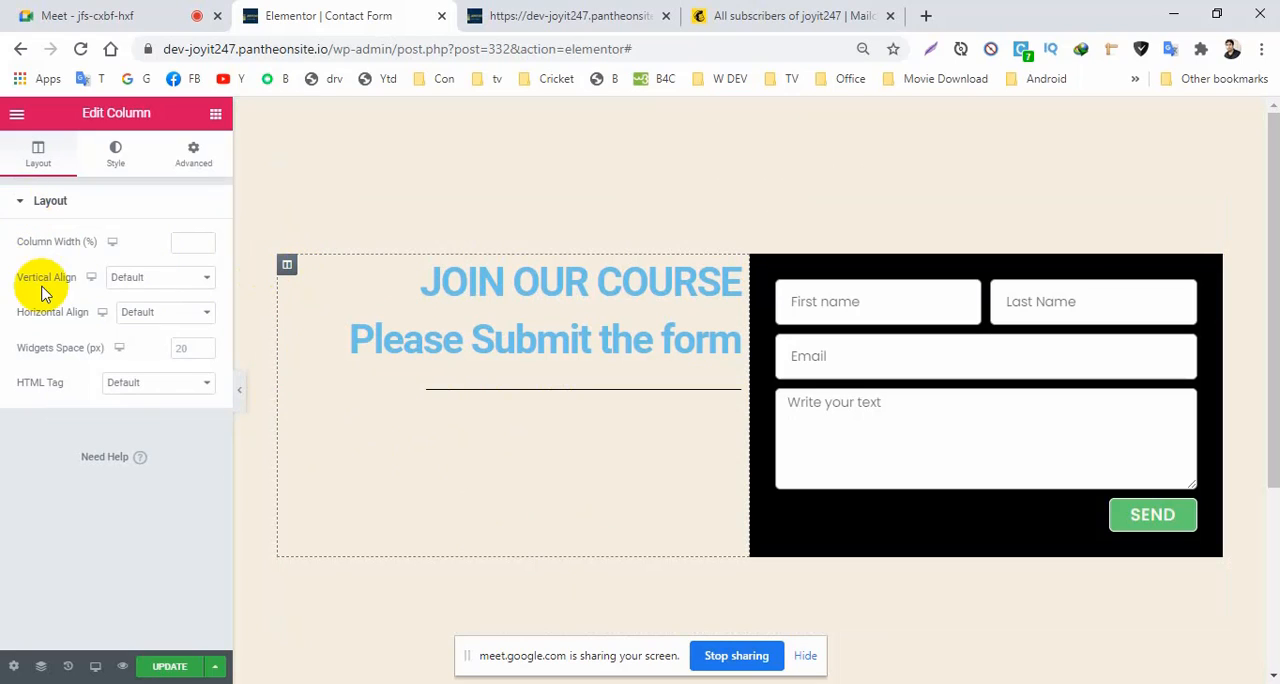
pyautogui.click(147, 288)
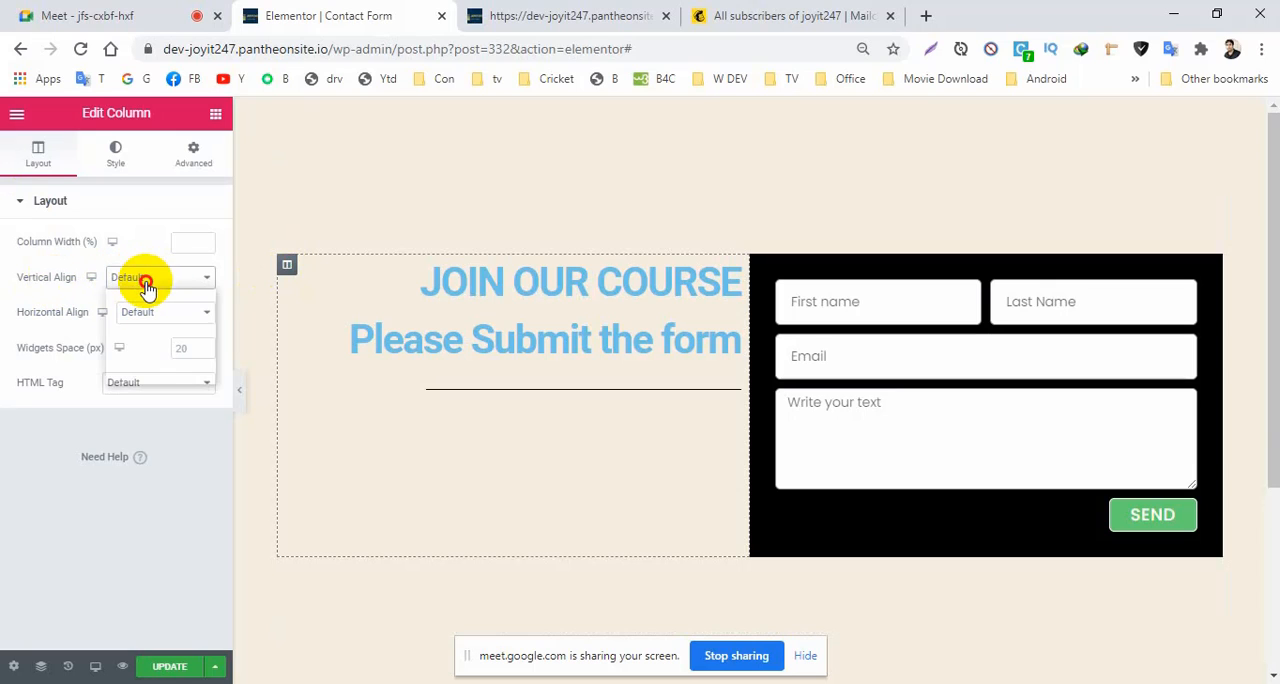
pyautogui.click(135, 320)
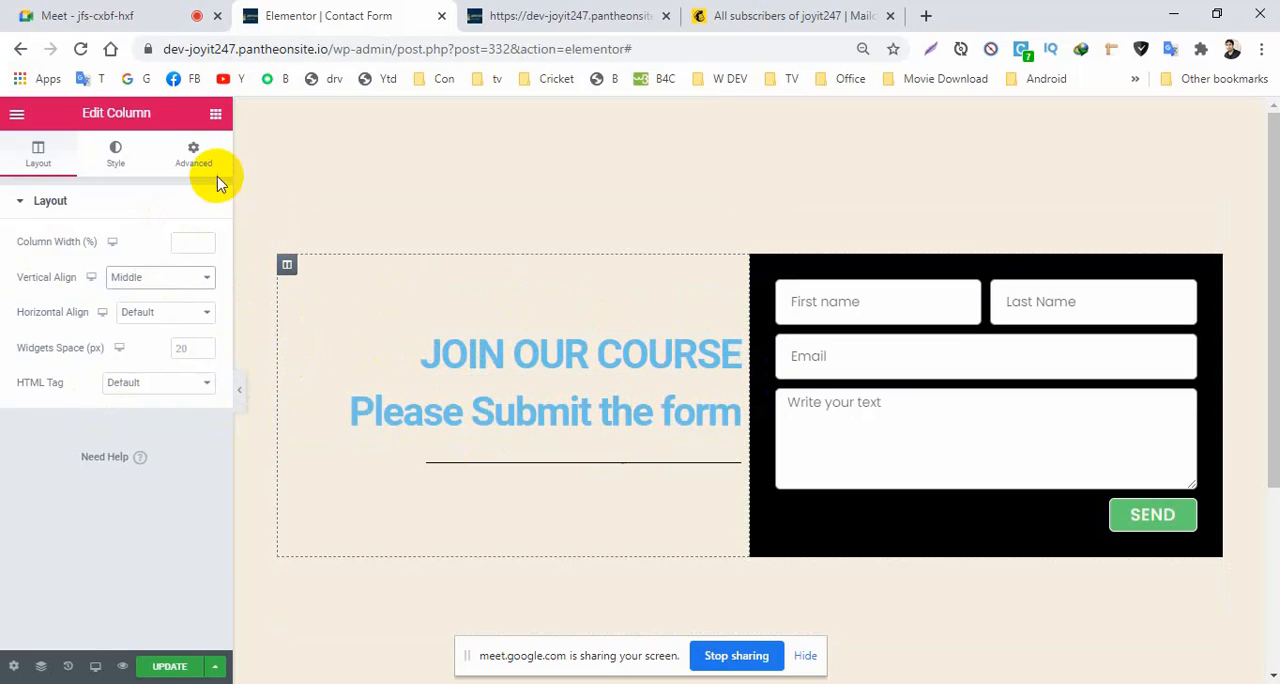
# Unlink the headings column's padding values, set the padding to 30 px right and 0 on the other sides, and update the page.
pyautogui.click(191, 158)
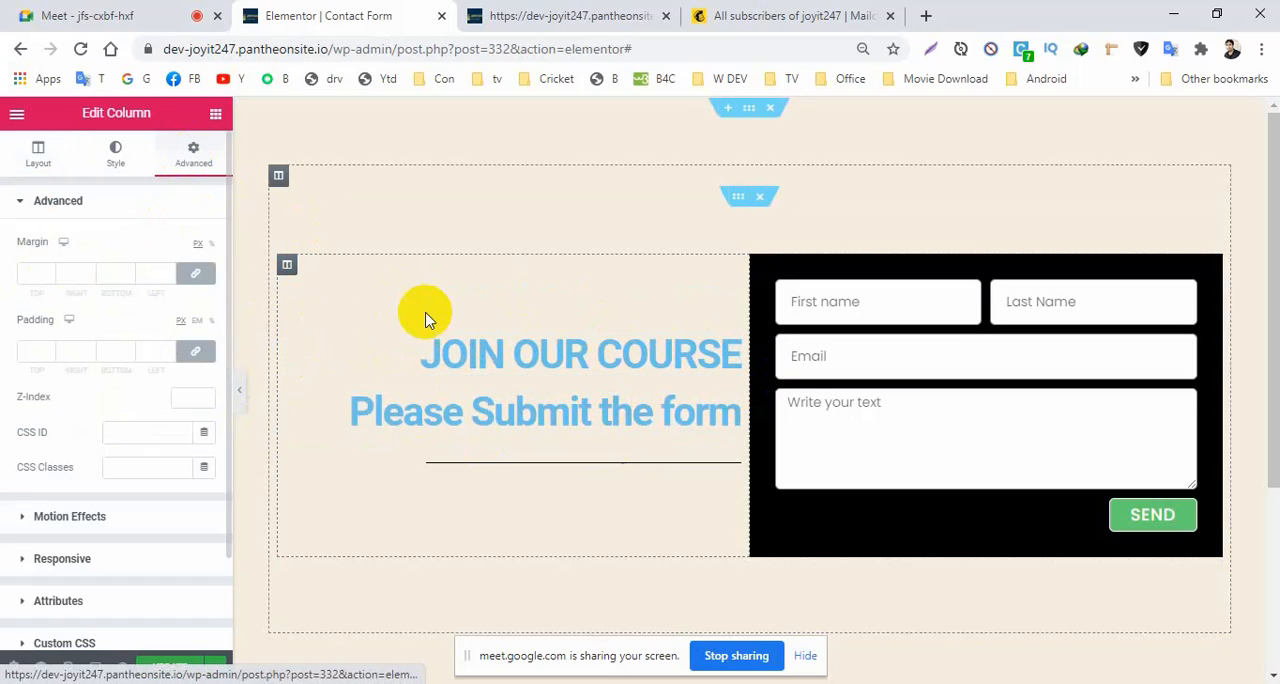
pyautogui.click(196, 352)
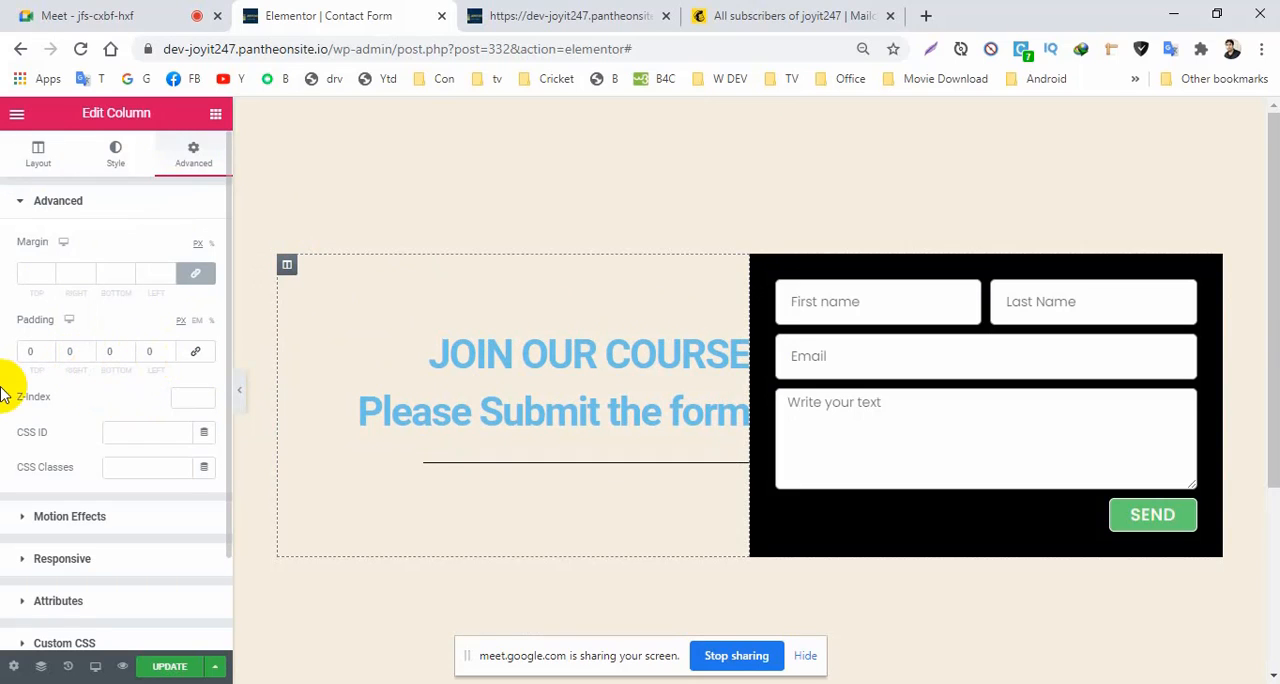
pyautogui.moveTo(79, 351); pyautogui.dragTo(44, 358)
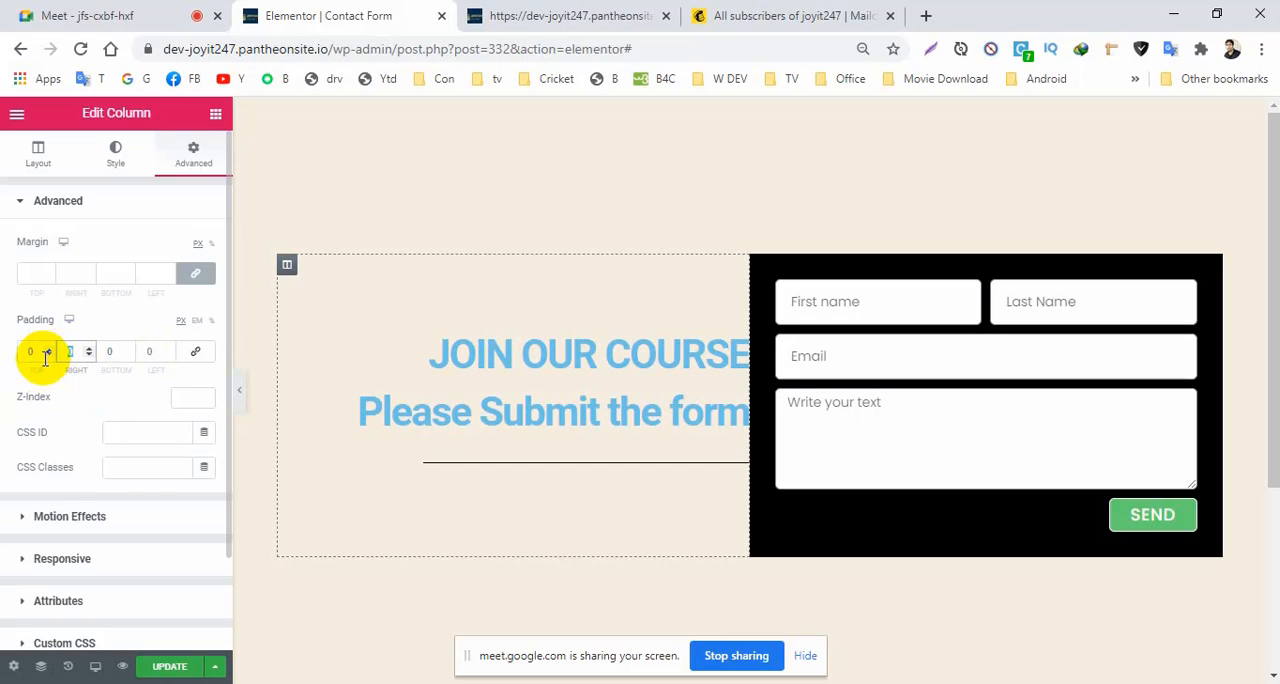
pyautogui.write('30')
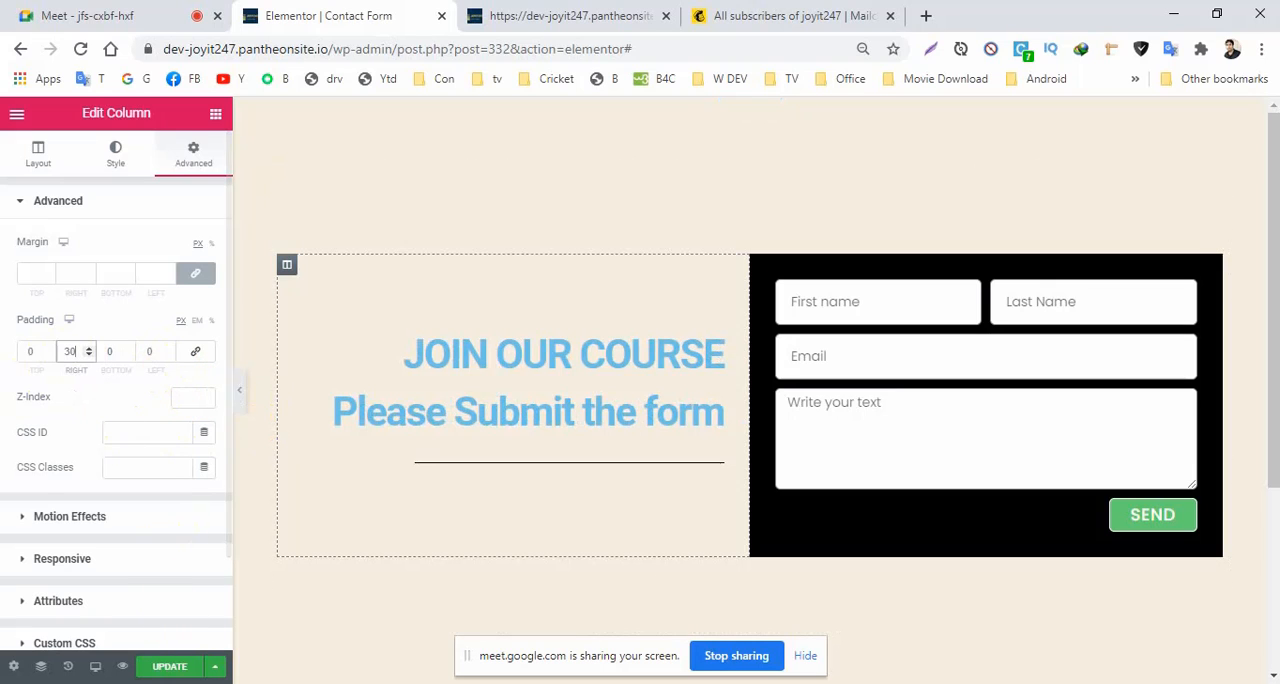
pyautogui.click(169, 666)
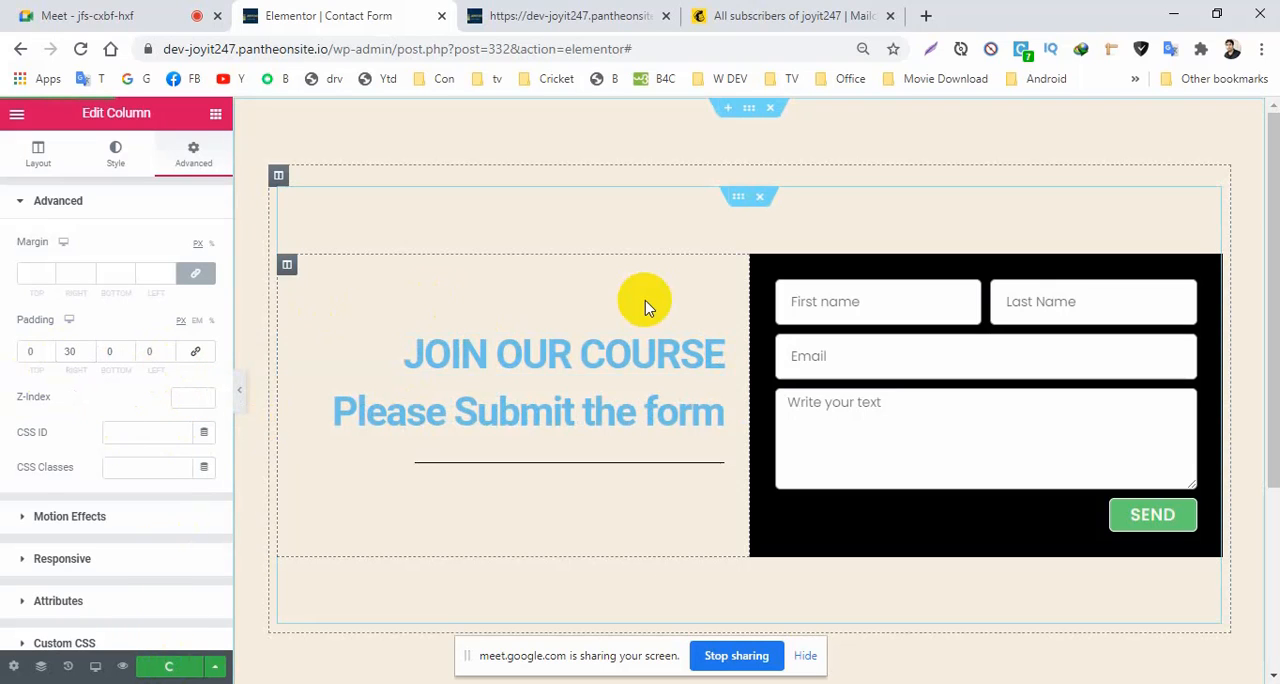
# Give the inner section holding the headings and form a gradient background from red #EA0D0D to white #FFFFFF.
pyautogui.click(738, 198)
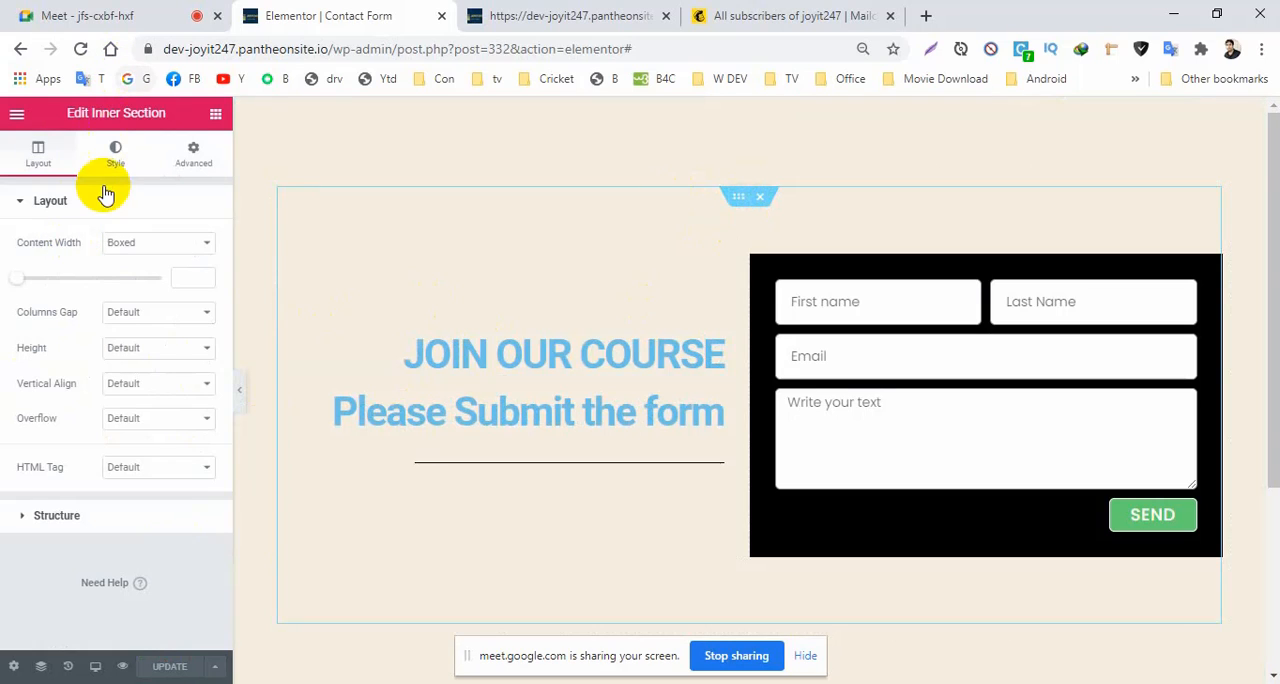
pyautogui.click(115, 155)
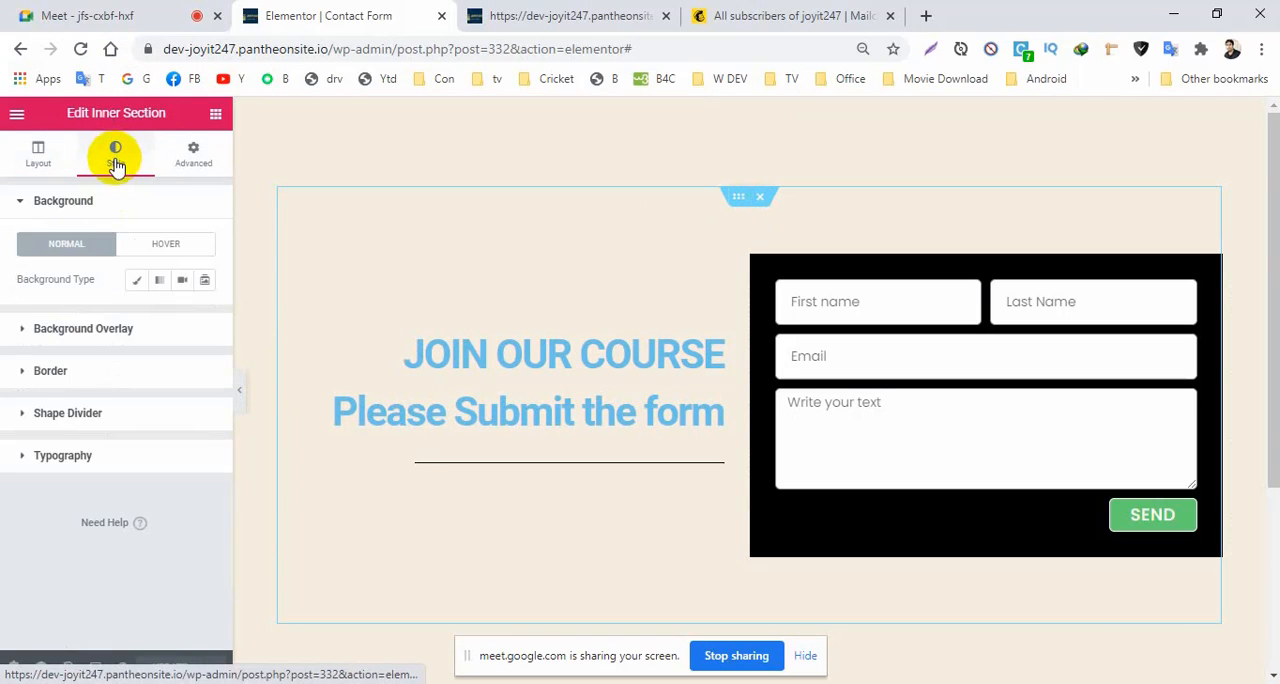
pyautogui.click(160, 285)
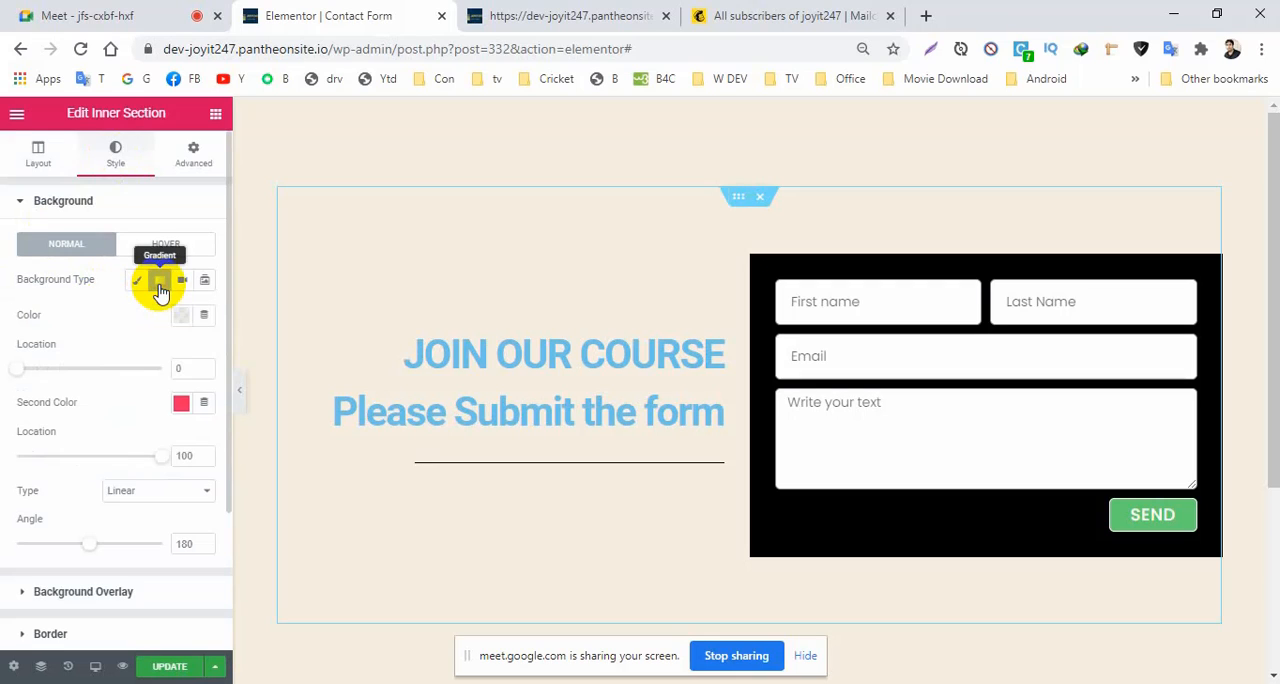
pyautogui.click(180, 317)
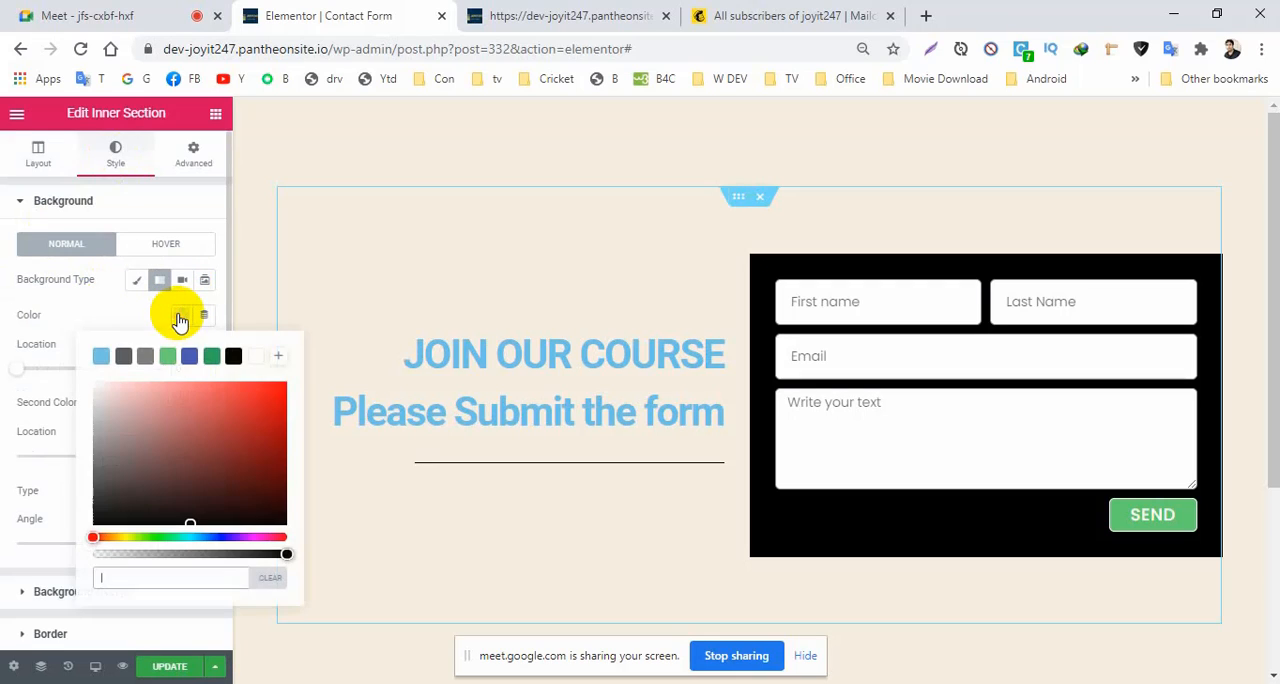
pyautogui.click(277, 391)
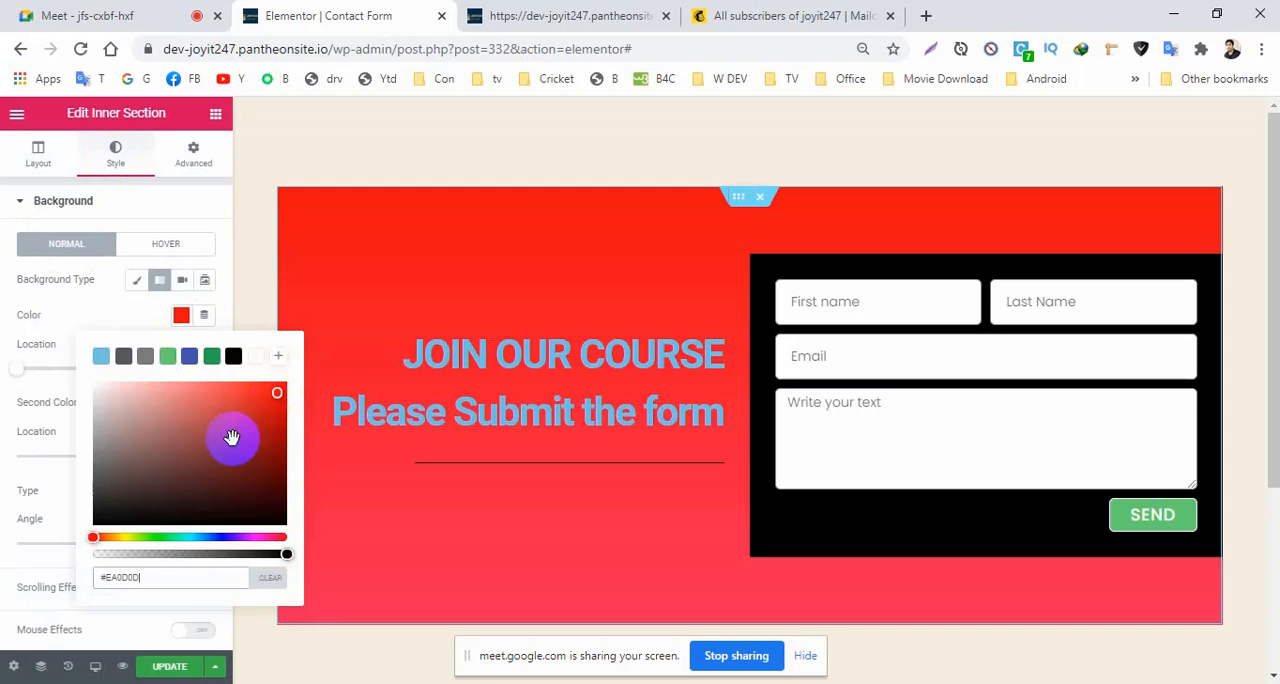
pyautogui.click(86, 306)
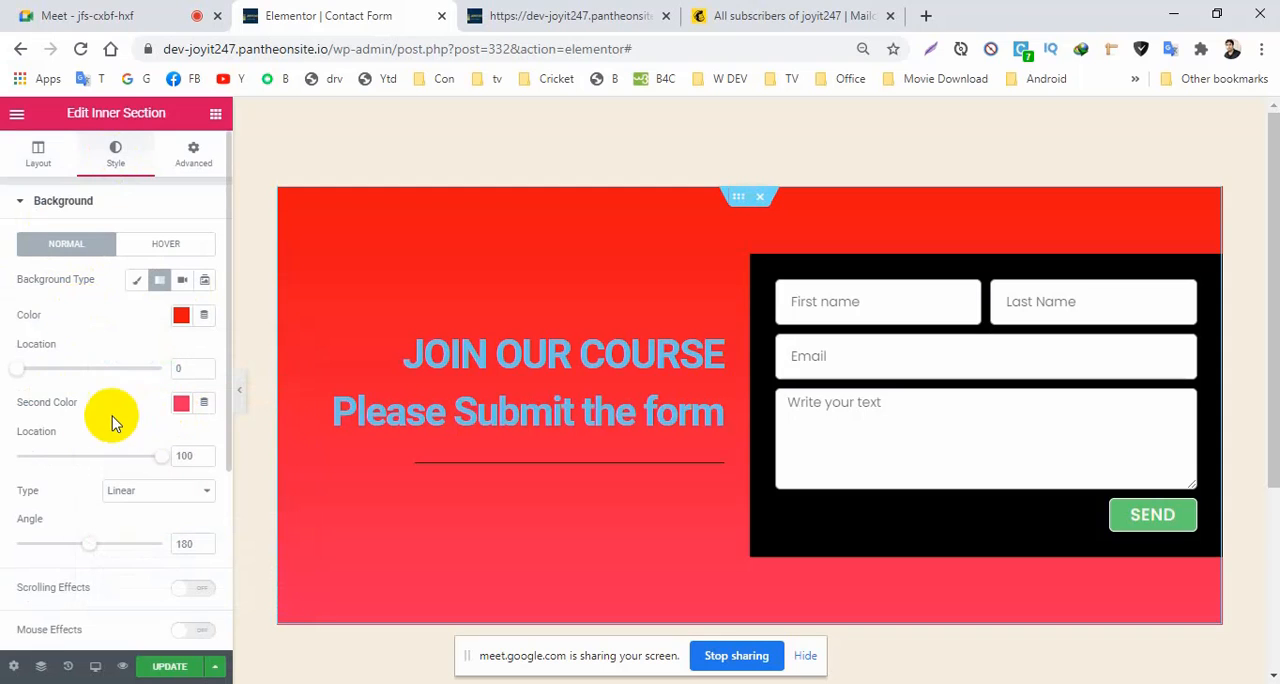
pyautogui.click(181, 403)
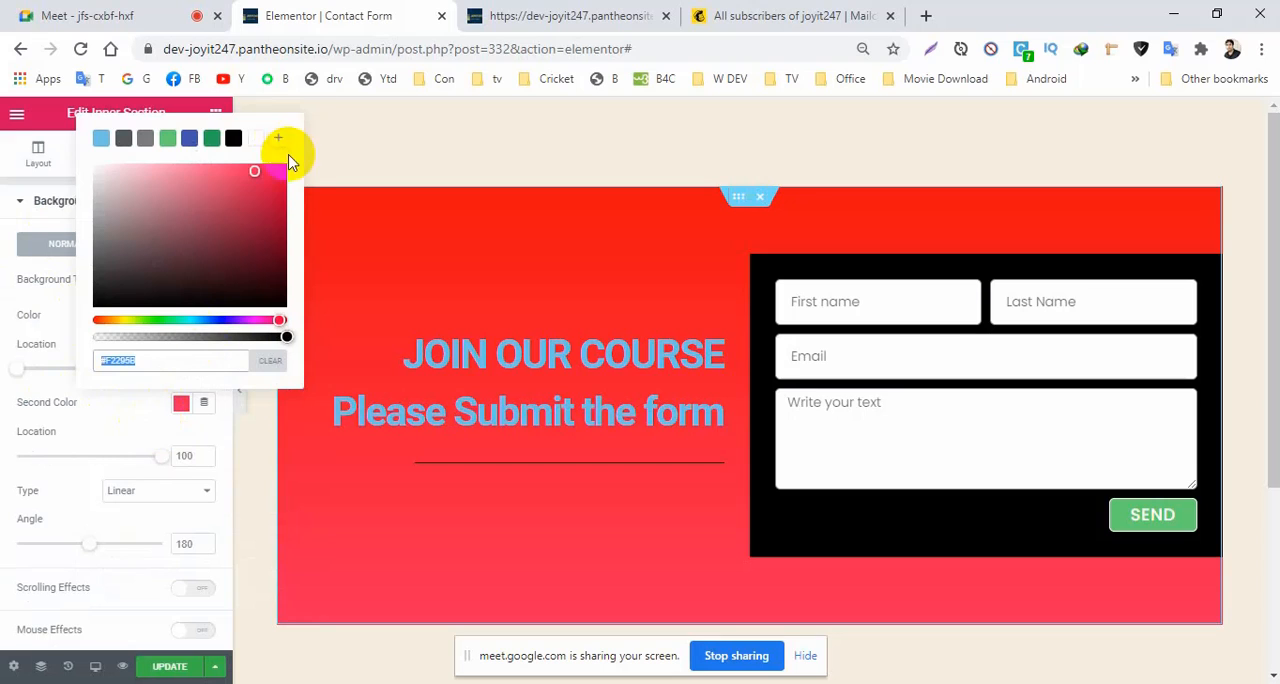
pyautogui.click(263, 141)
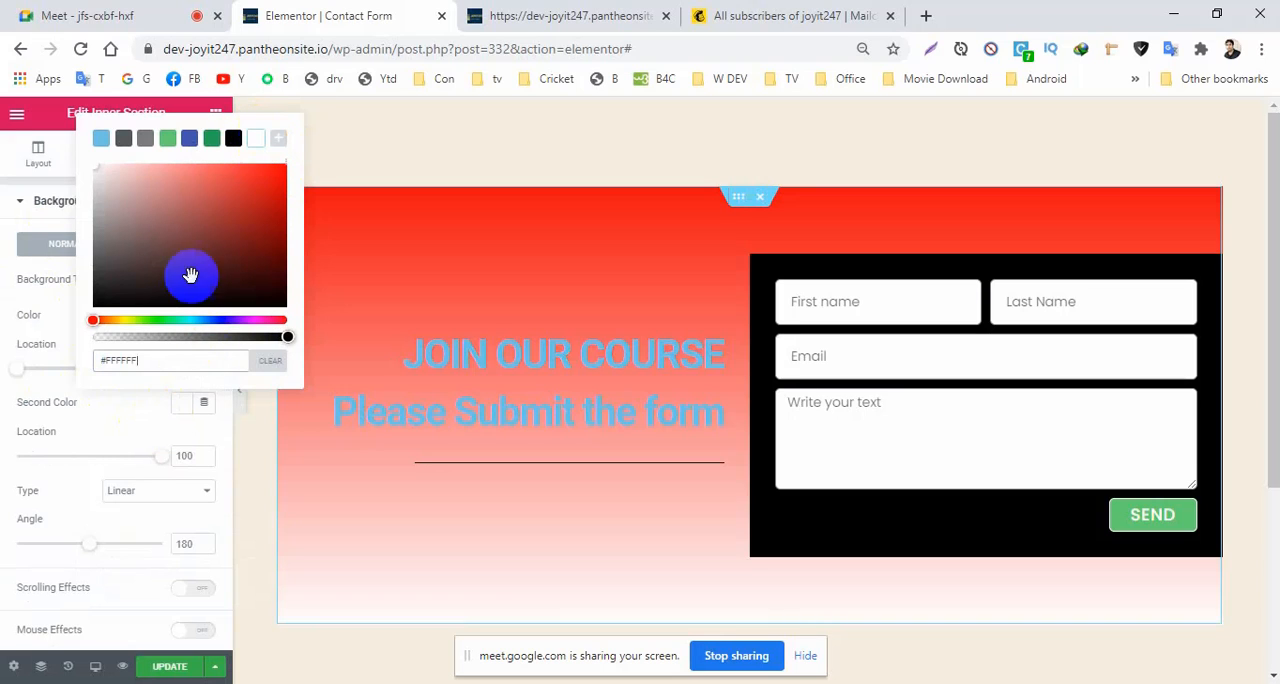
pyautogui.click(10, 465)
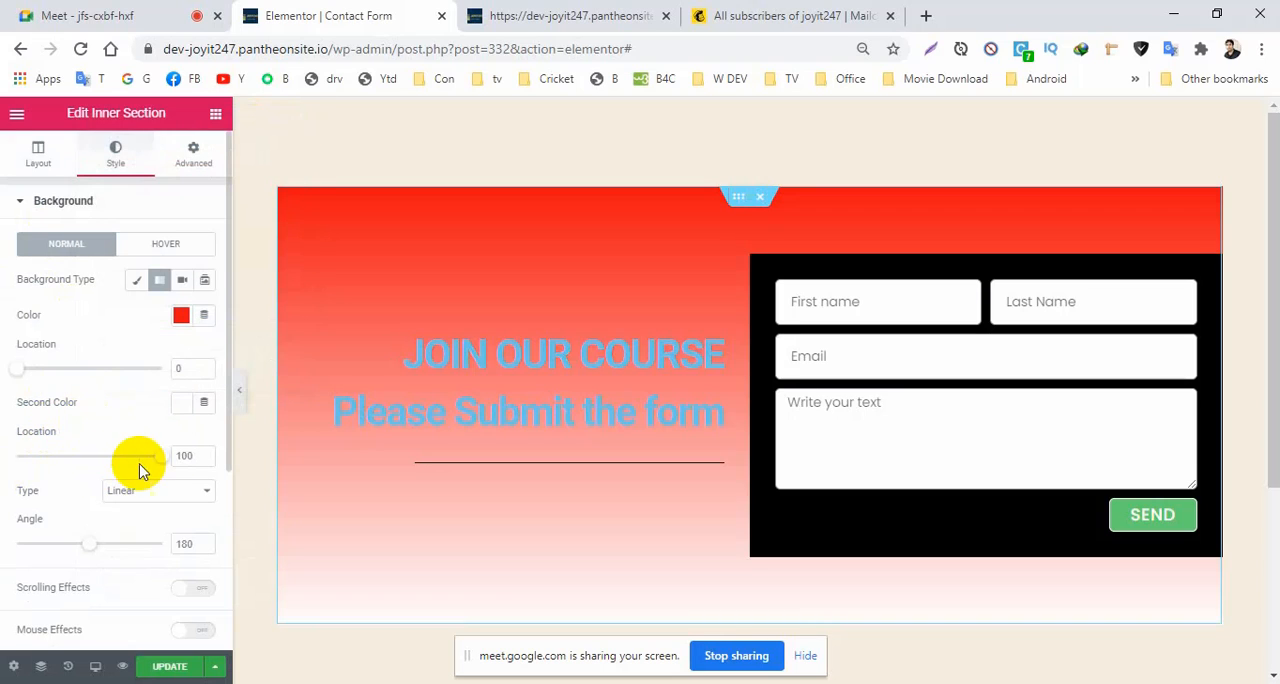
# Set the gradient's first colour location to 58, second colour location to 54 and angle to 120 for a sharp diagonal split.
pyautogui.moveTo(162, 459); pyautogui.dragTo(86, 464)
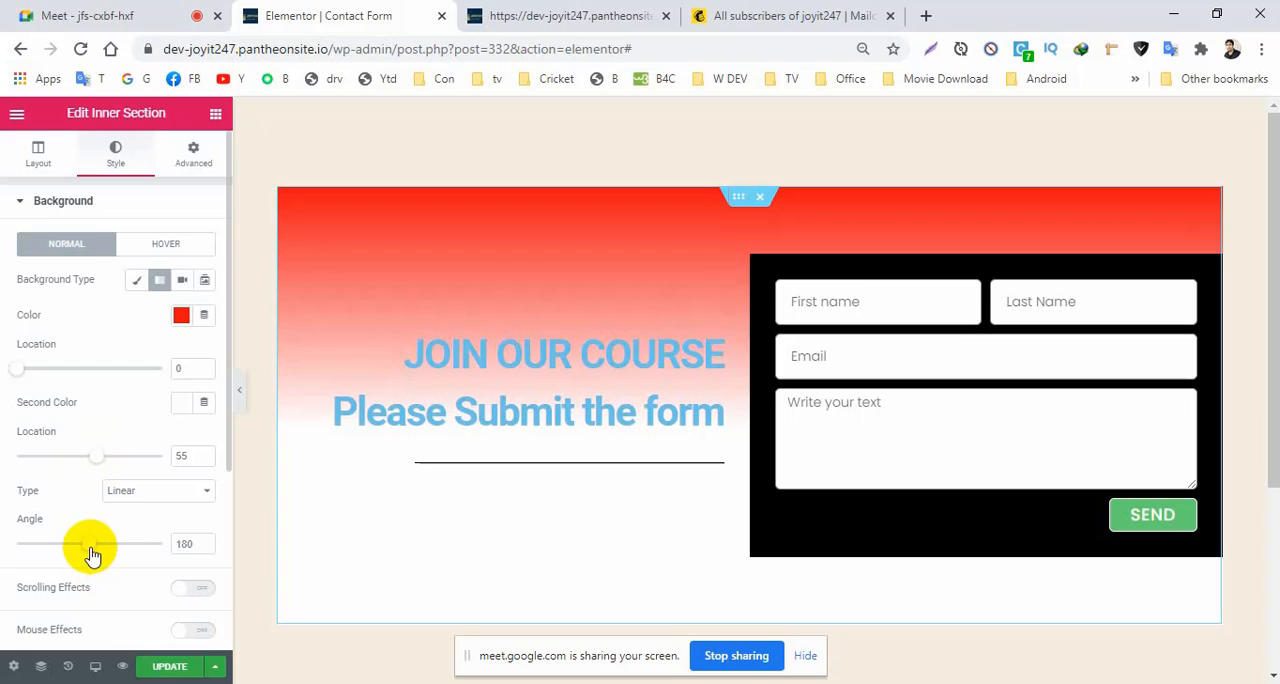
pyautogui.moveTo(90, 549)
pyautogui.mouseDown()
pyautogui.moveTo(103, 546)
pyautogui.moveTo(74, 551)
pyautogui.mouseUp()
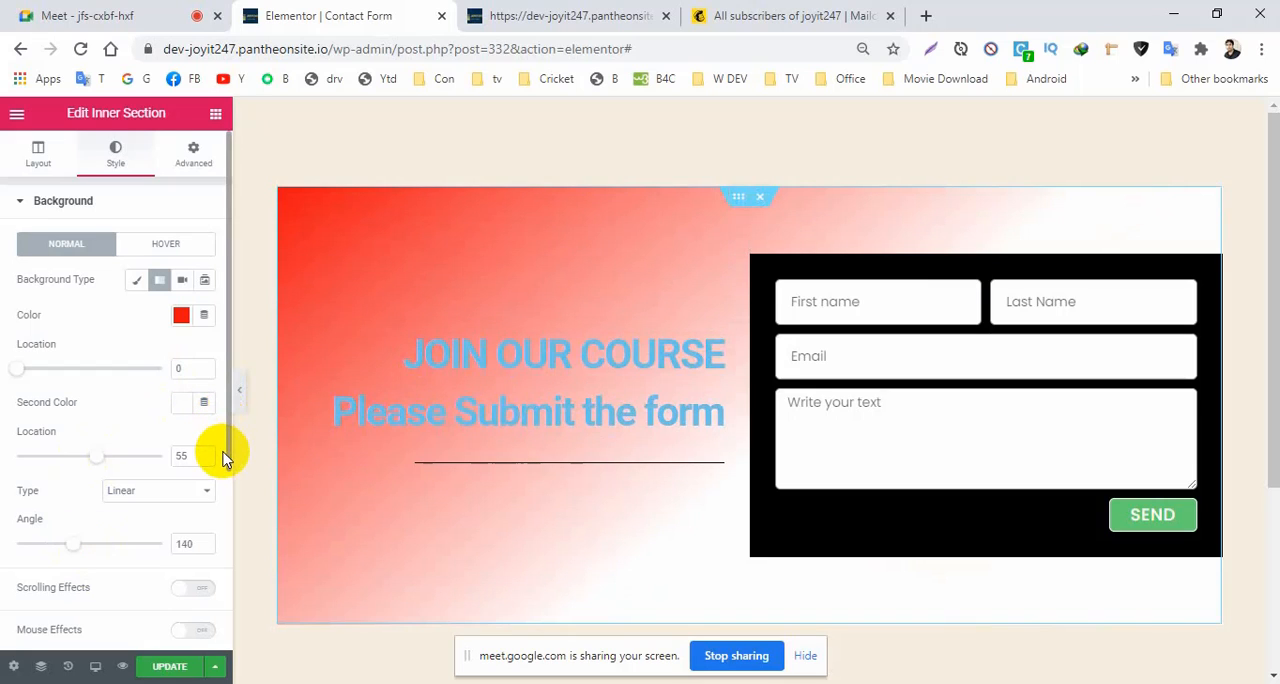
pyautogui.moveTo(226, 452); pyautogui.dragTo(227, 495)
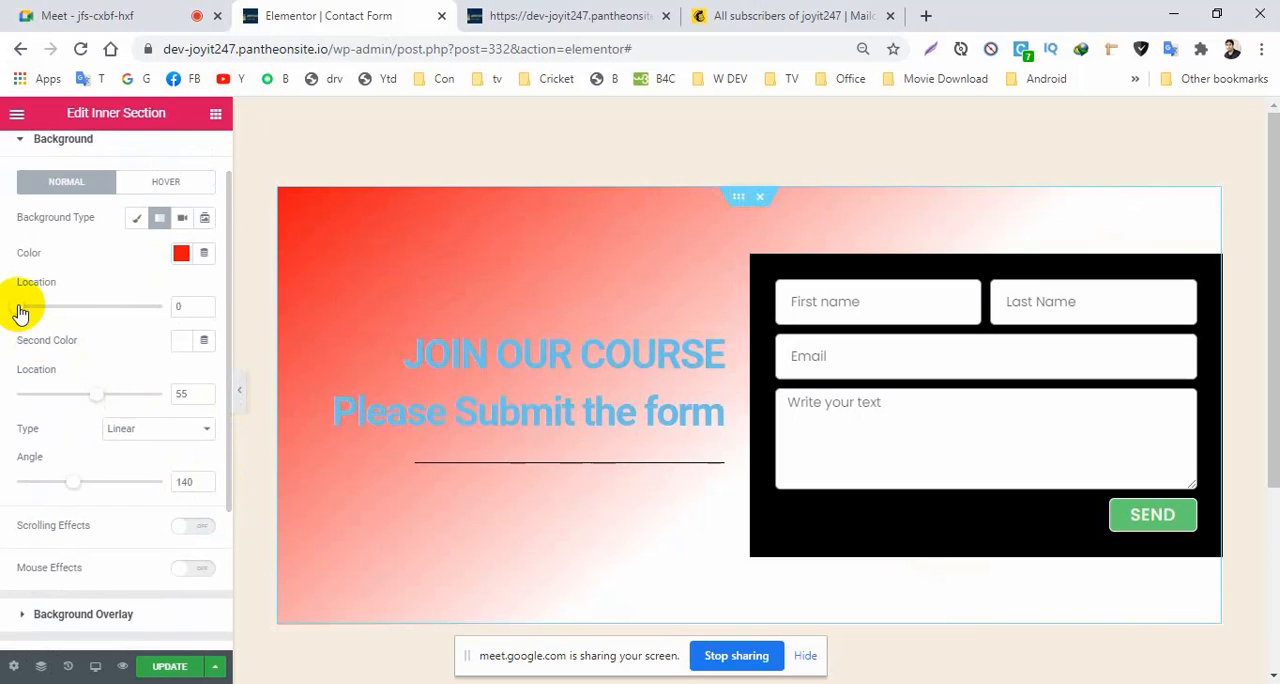
pyautogui.moveTo(22, 310); pyautogui.dragTo(101, 317)
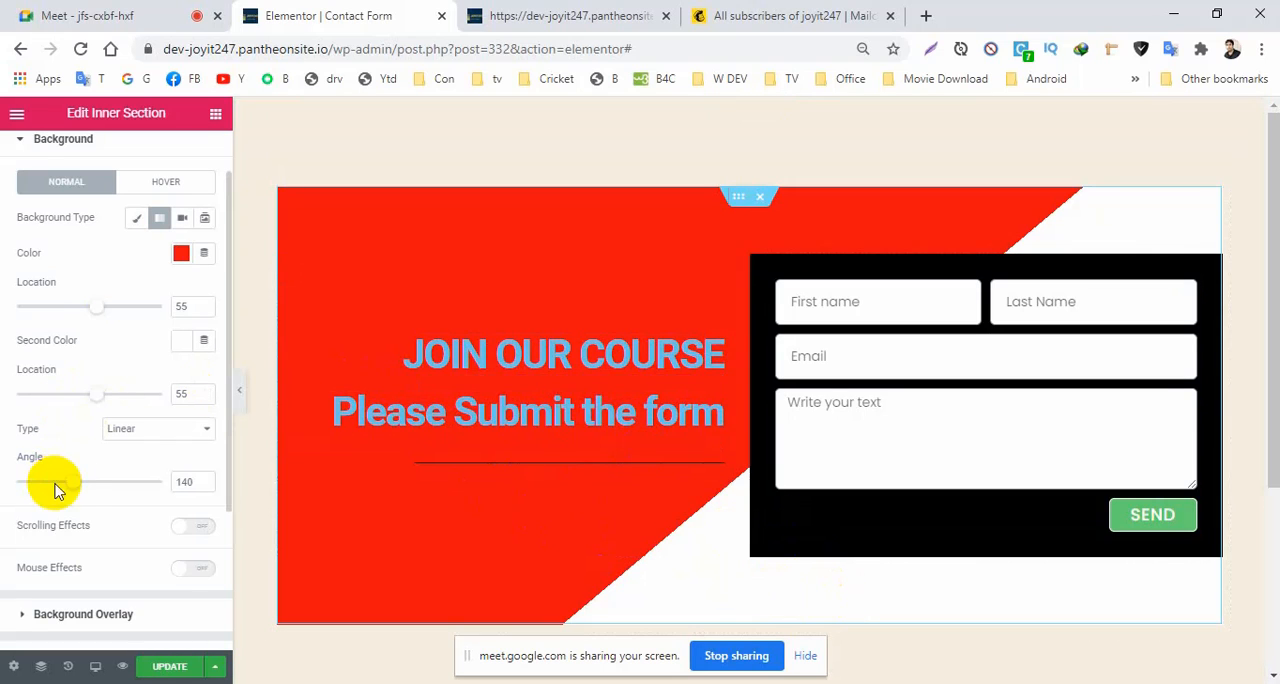
pyautogui.moveTo(72, 484); pyautogui.dragTo(61, 487)
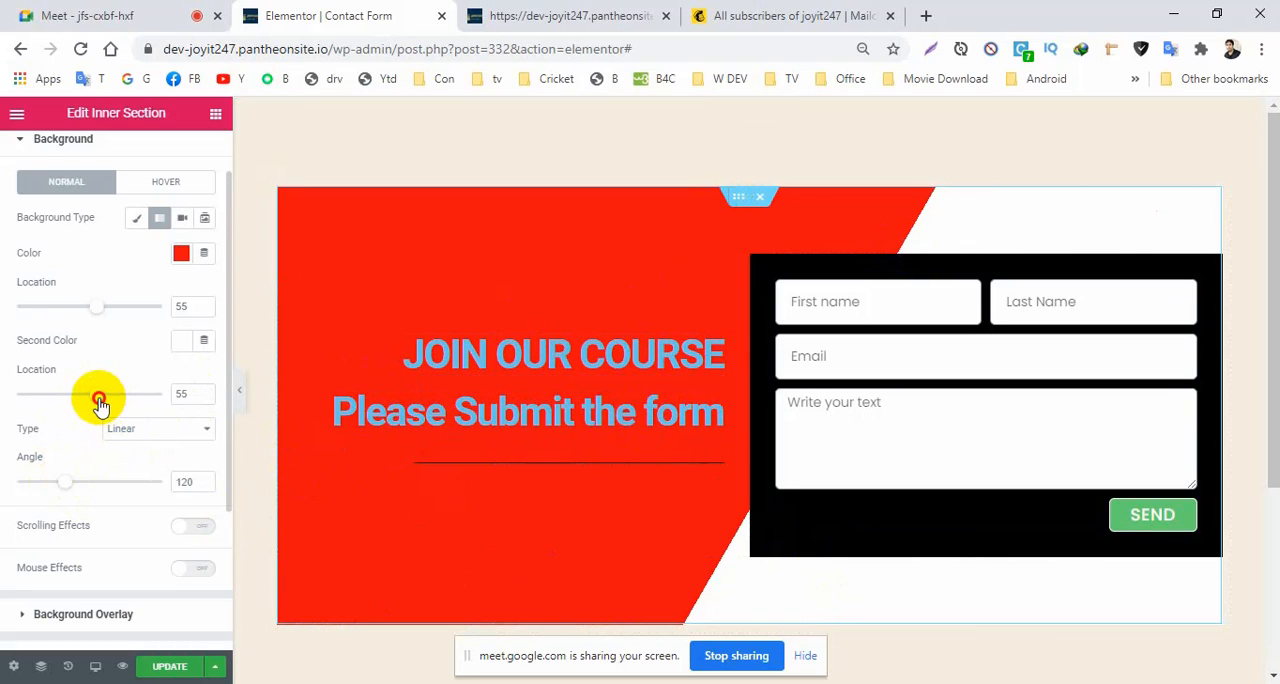
pyautogui.moveTo(99, 400); pyautogui.dragTo(99, 404)
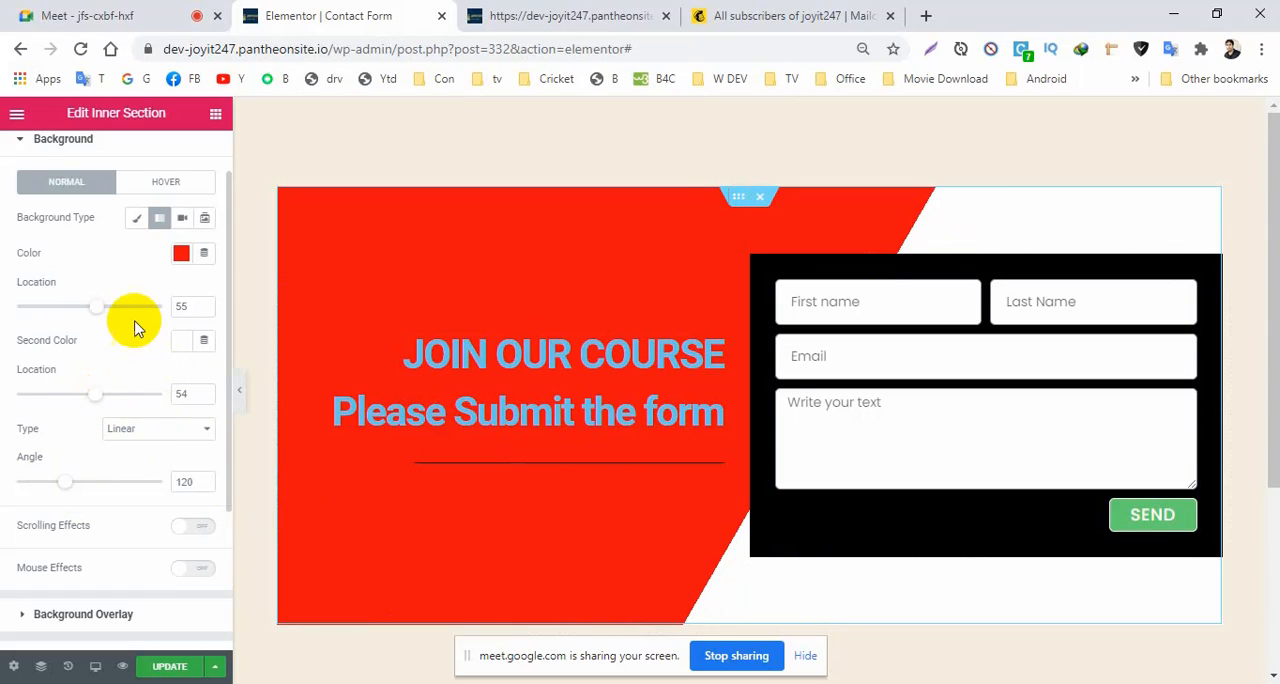
pyautogui.moveTo(101, 313); pyautogui.dragTo(107, 316)
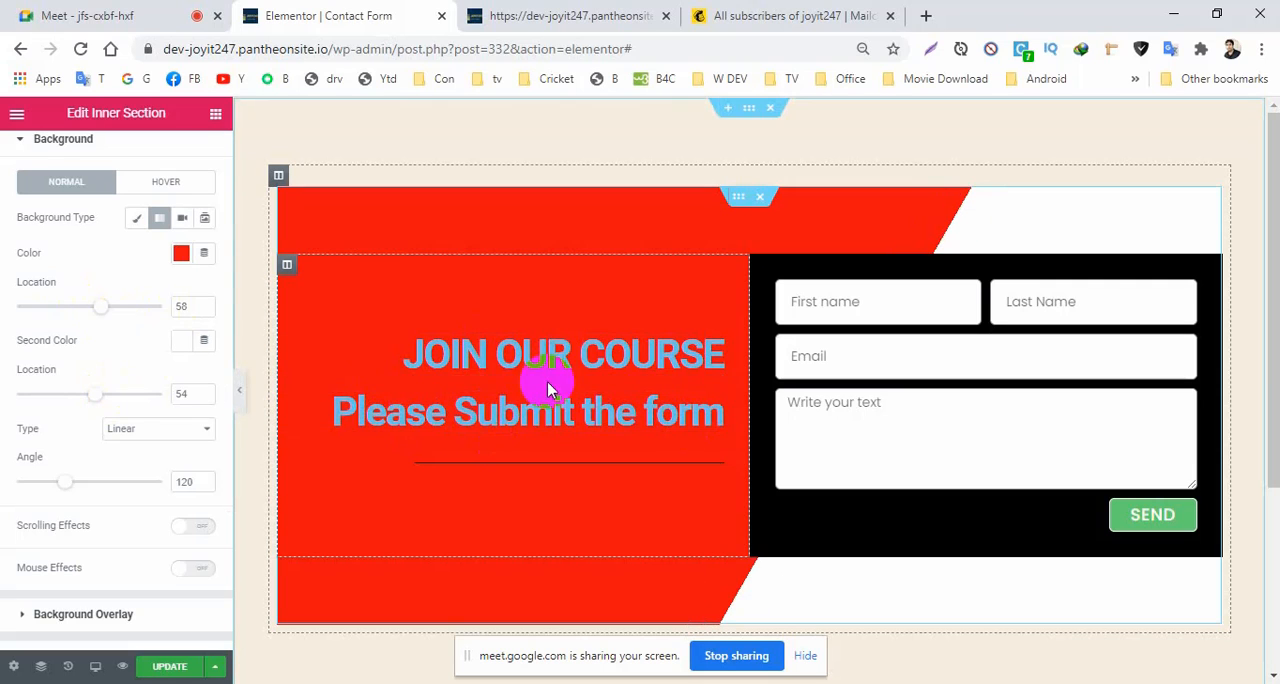
# Set the text colour of the "JOIN OUR COURSE" heading to white #FFFFFF.
pyautogui.click(714, 349)
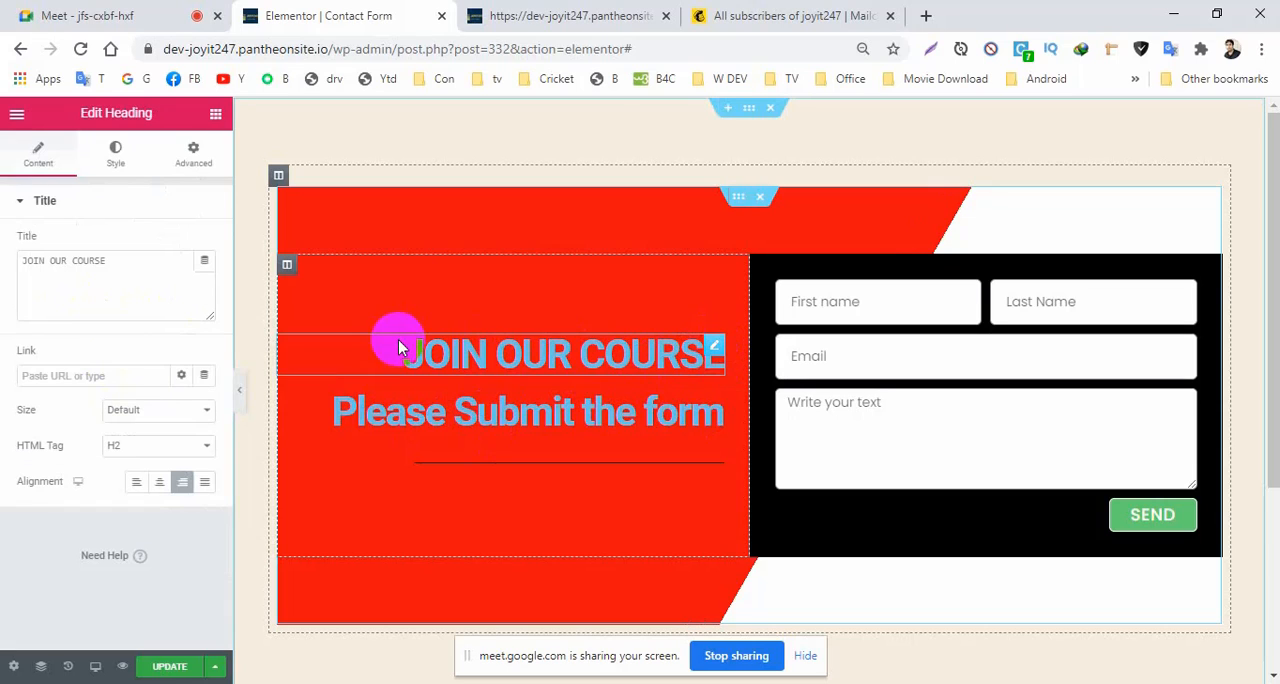
pyautogui.click(118, 160)
pyautogui.click(181, 243)
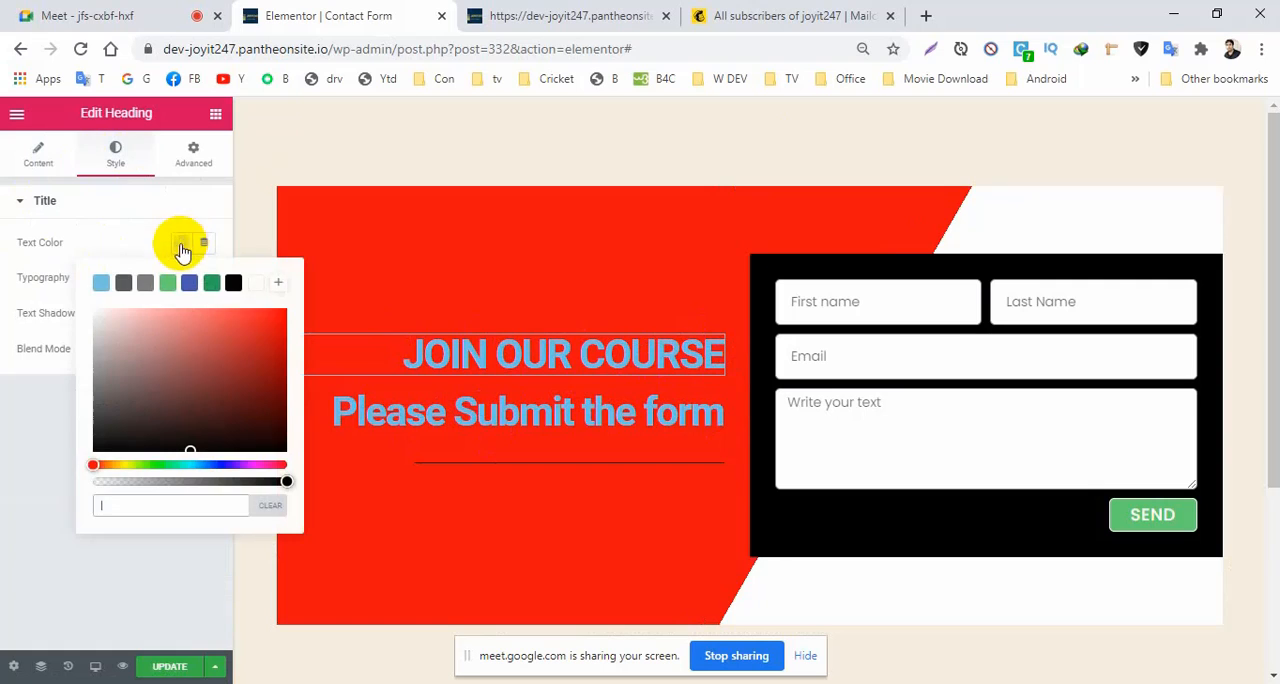
pyautogui.click(257, 275)
pyautogui.click(256, 285)
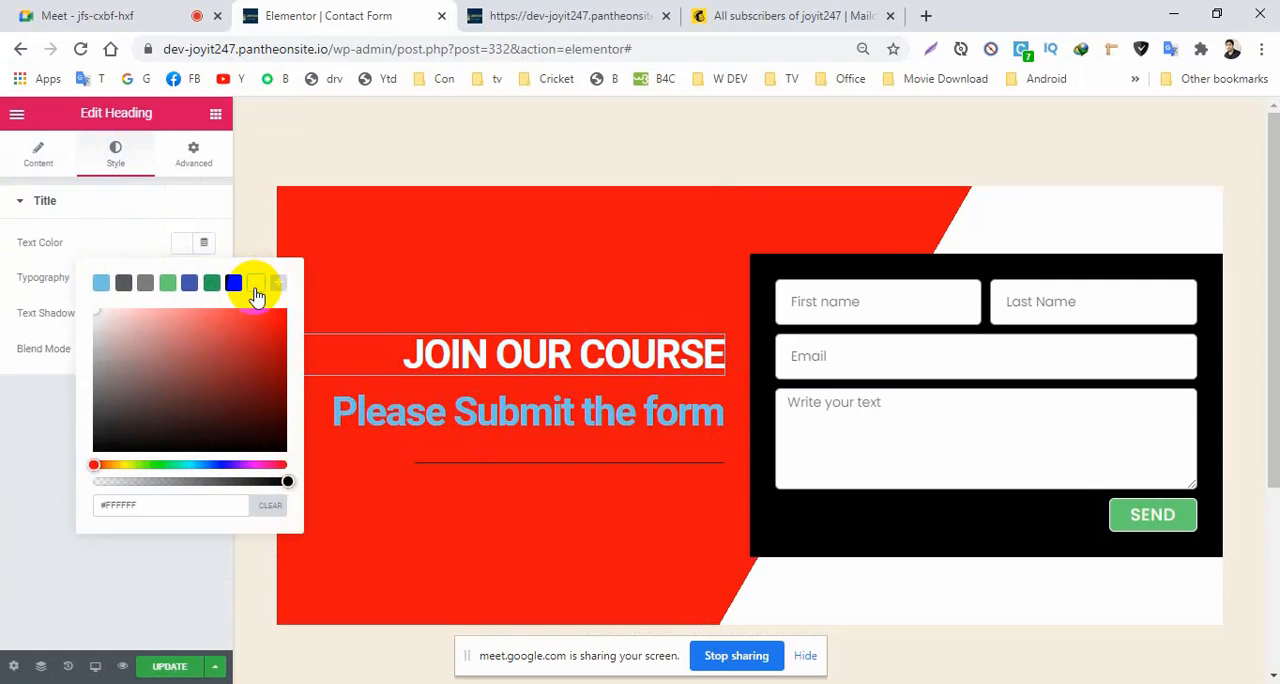
pyautogui.click(6, 495)
# Set the "JOIN OUR COURSE" heading's typography to Montserrat, size 40 px and weight 700.
pyautogui.click(211, 277)
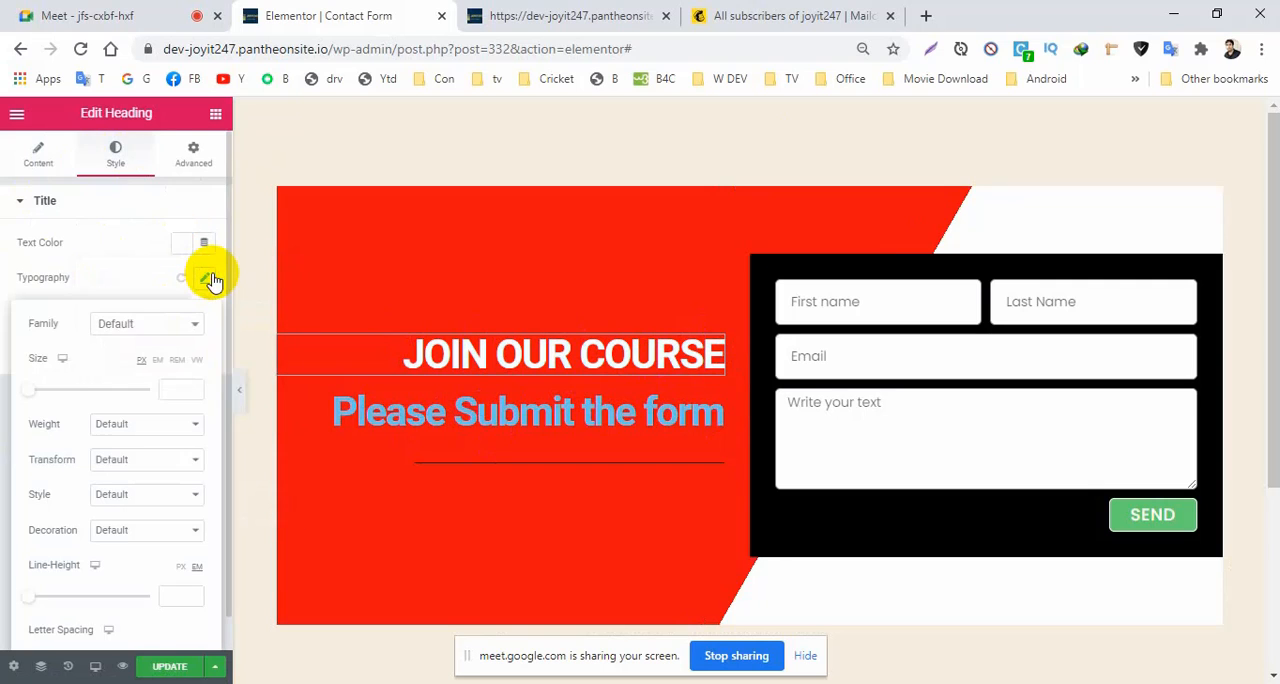
pyautogui.click(158, 322)
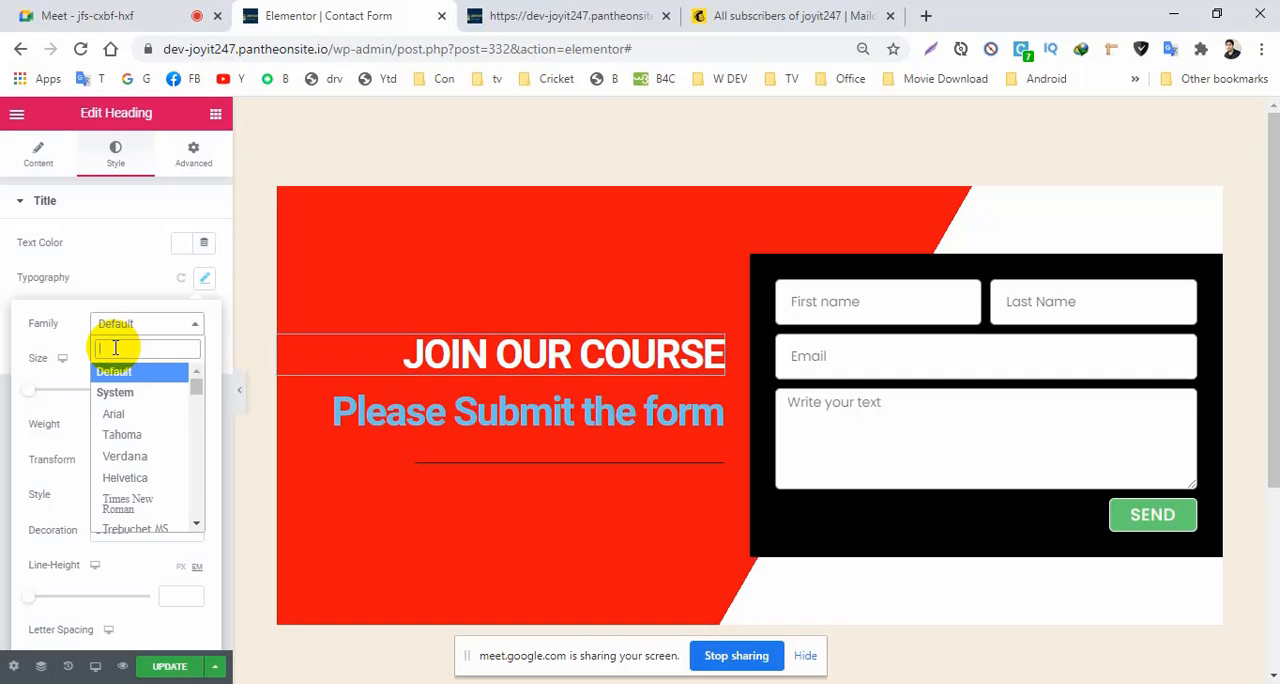
pyautogui.write('mo')
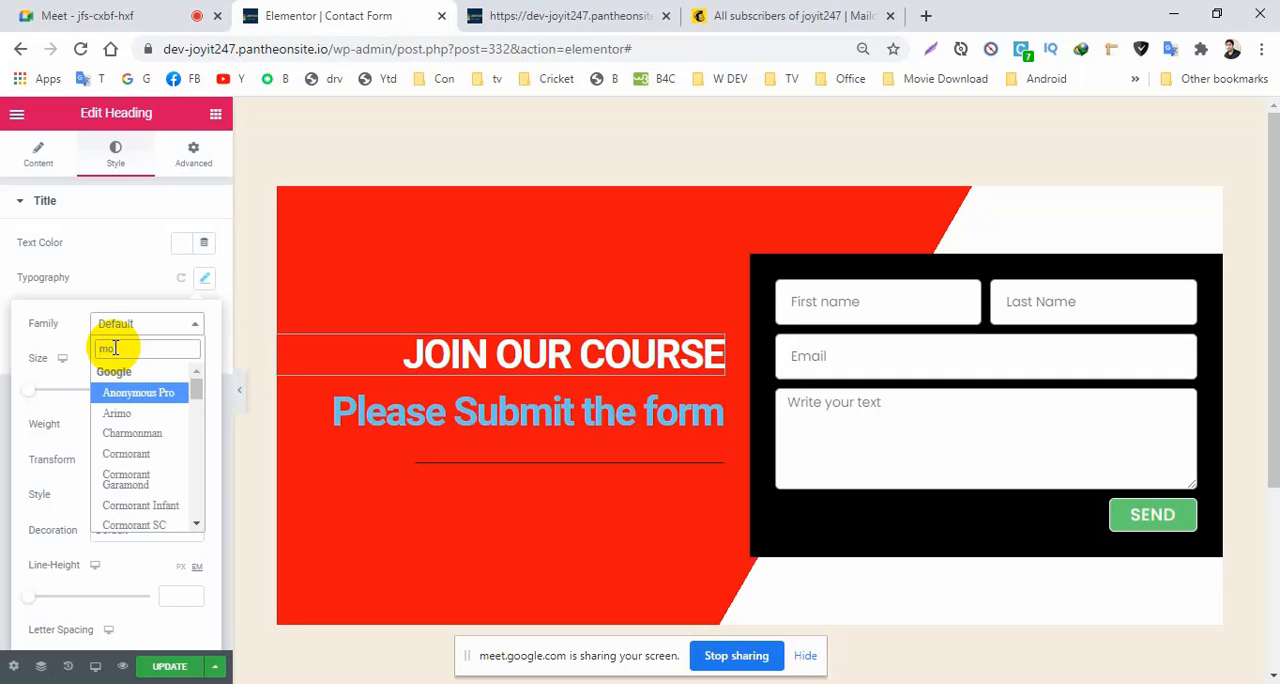
pyautogui.write('nt')
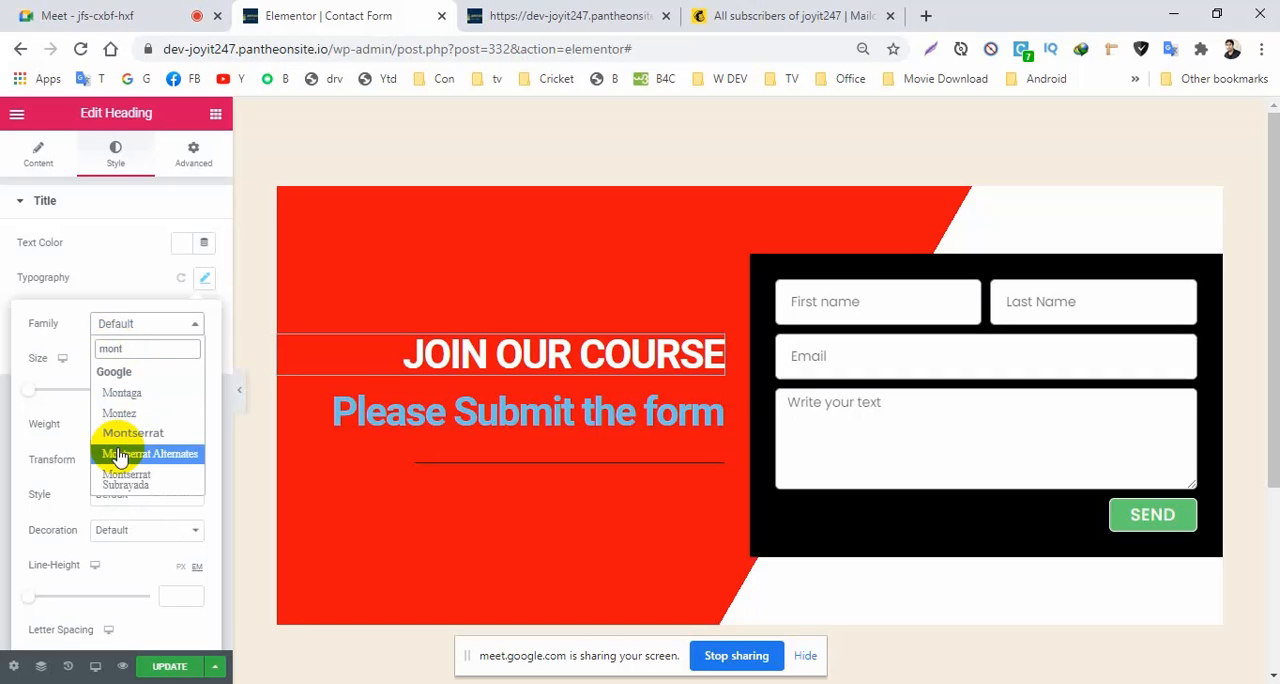
pyautogui.click(136, 433)
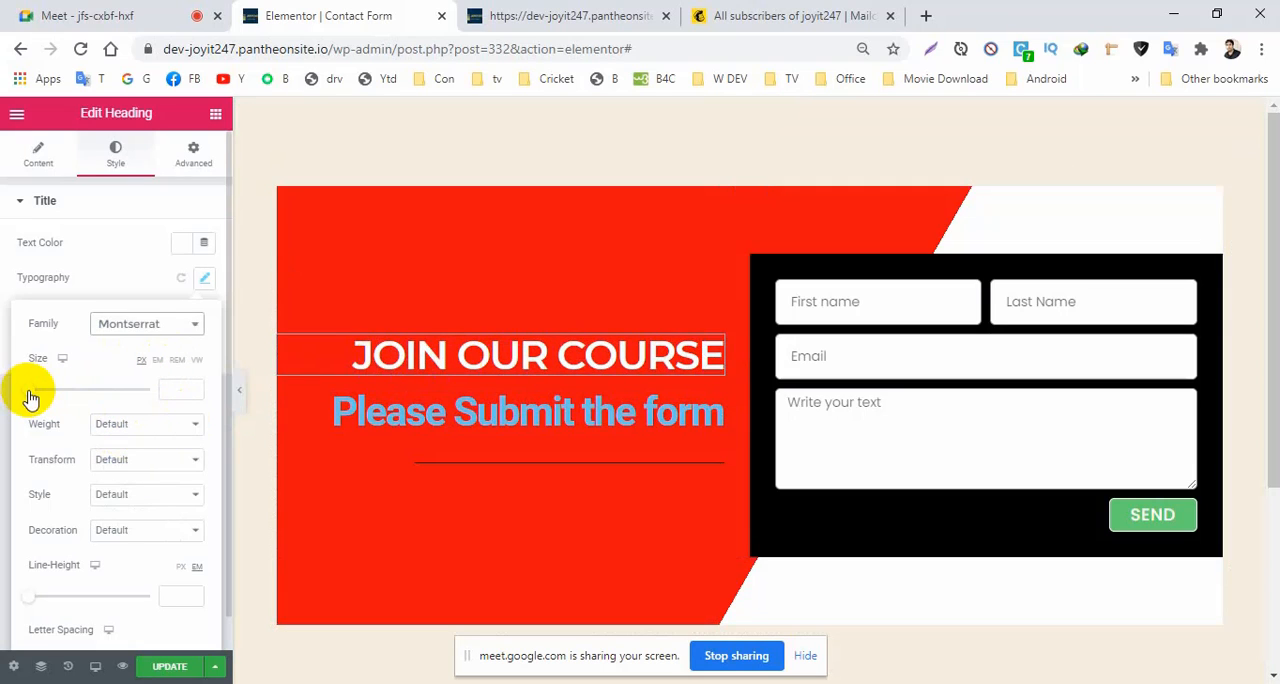
pyautogui.moveTo(31, 398); pyautogui.dragTo(55, 398)
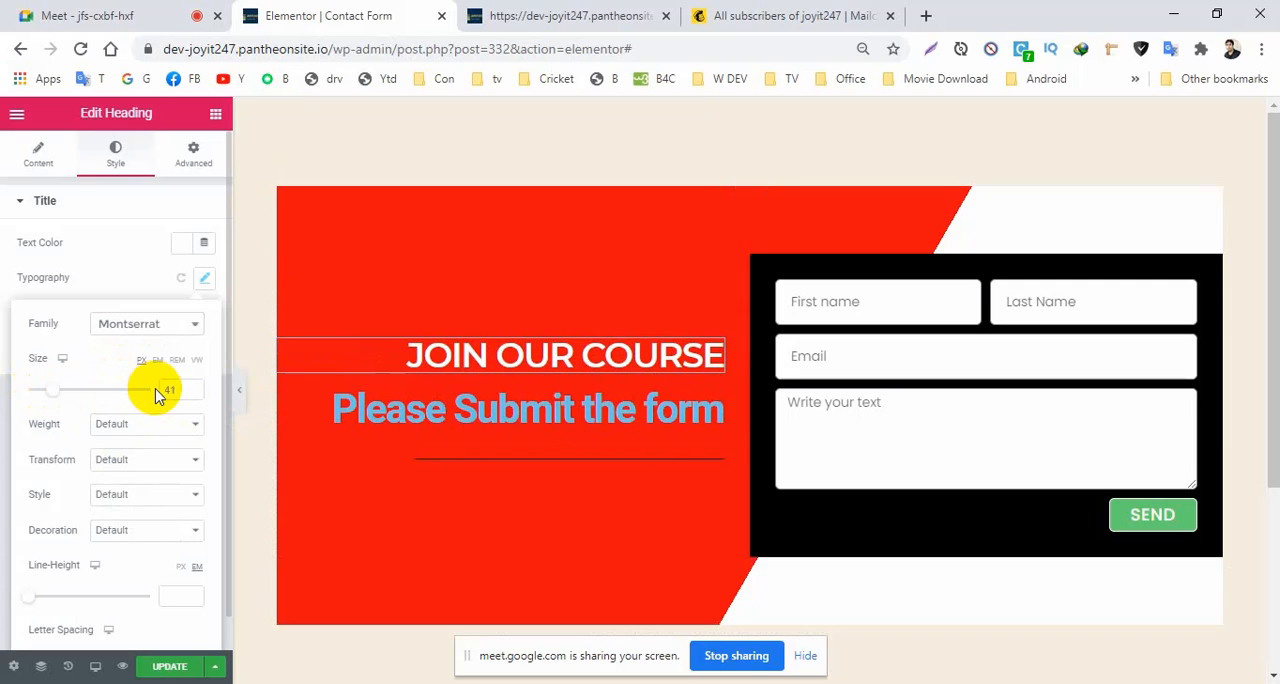
pyautogui.click(193, 394)
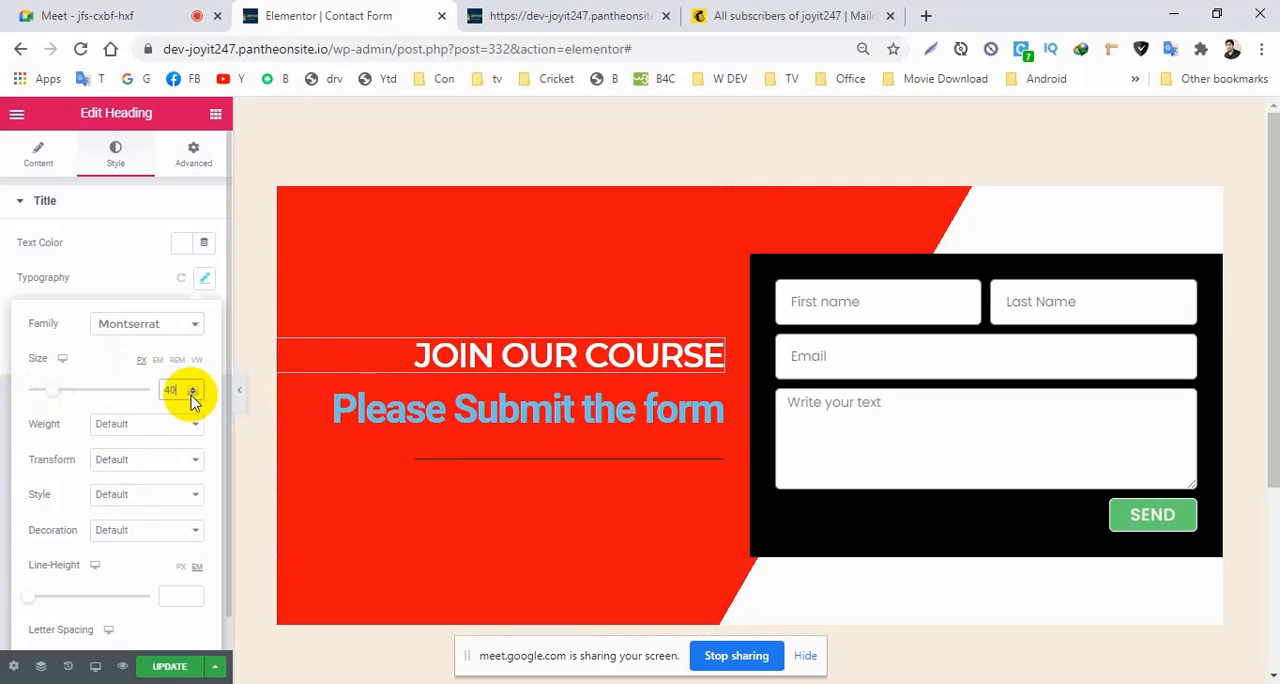
pyautogui.click(139, 426)
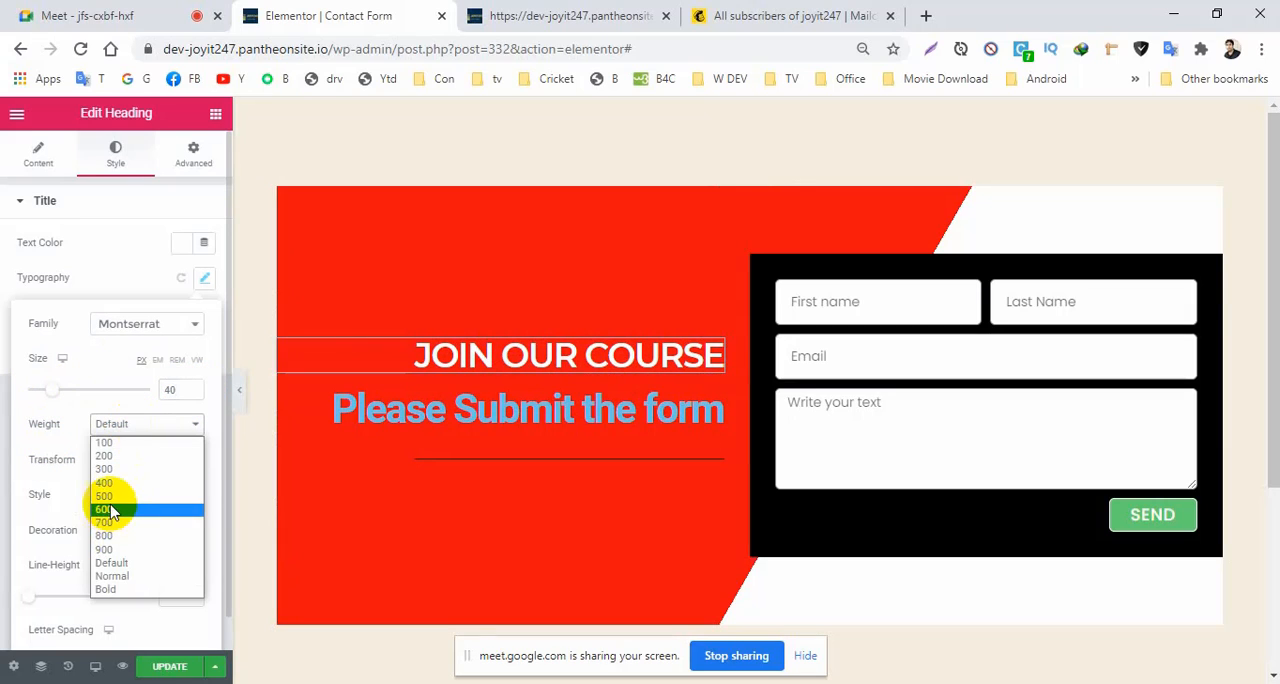
pyautogui.click(105, 522)
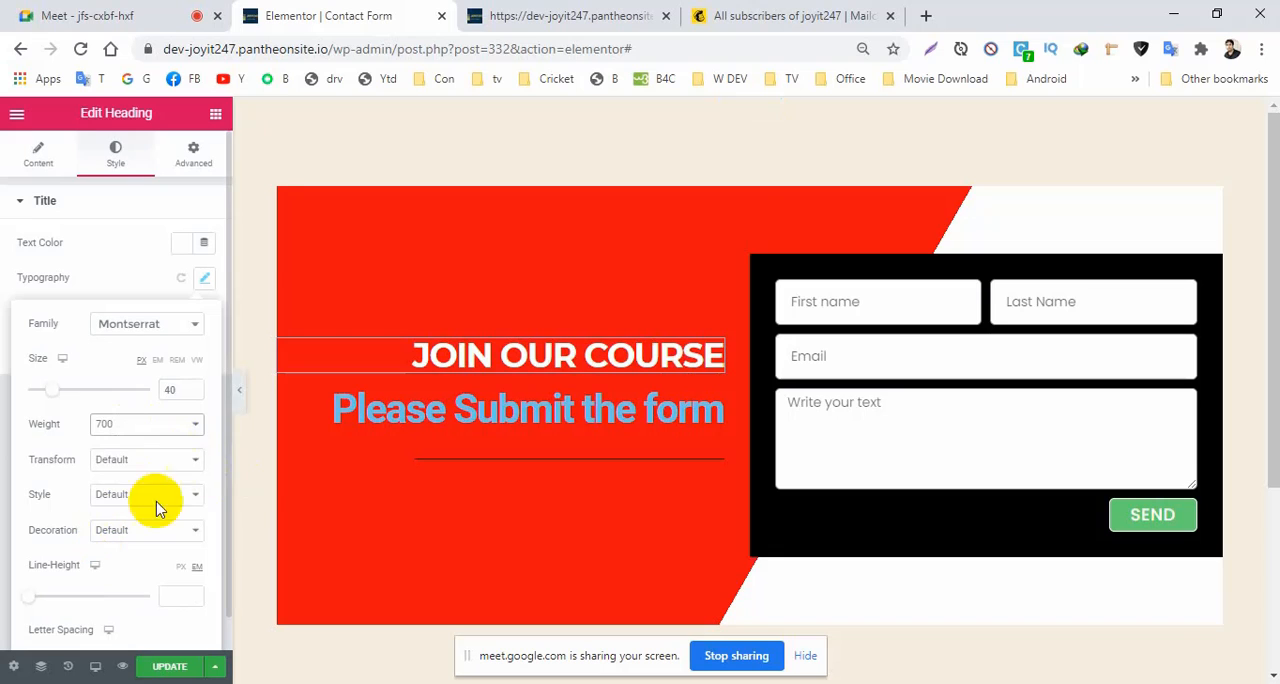
# Copy the "JOIN OUR COURSE" heading and paste its style onto the "Please Submit the form" heading.
pyautogui.click(412, 409)
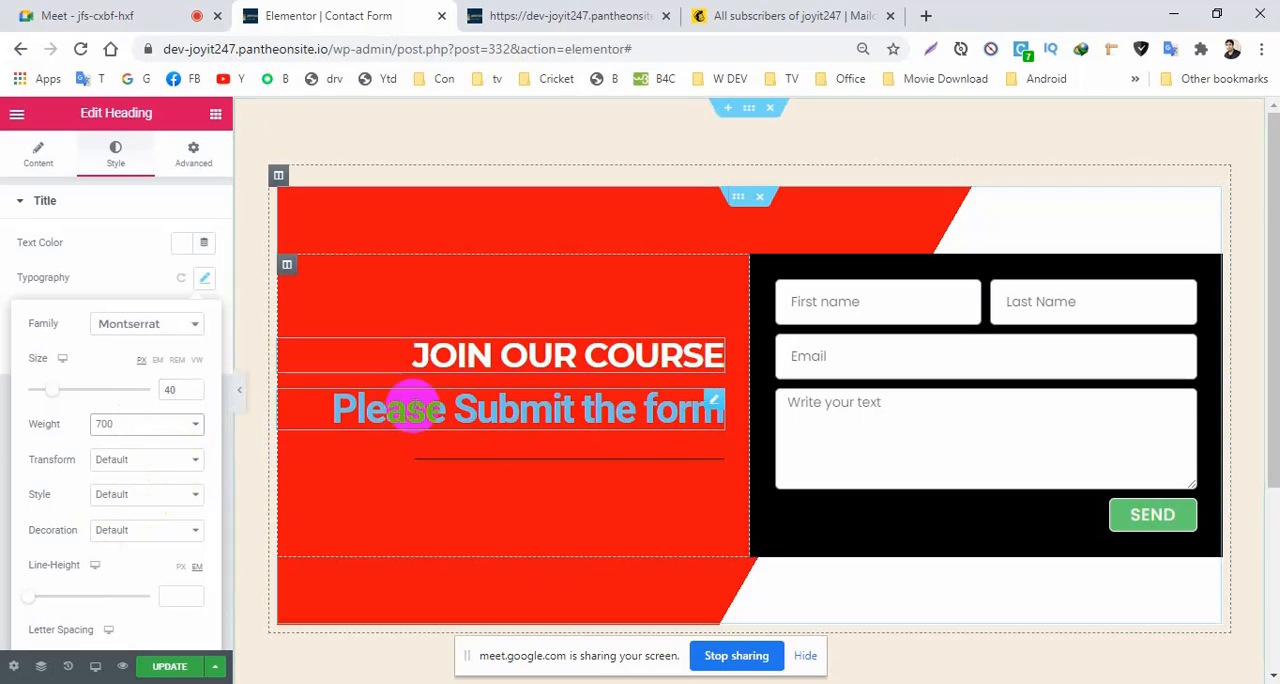
pyautogui.click(713, 405)
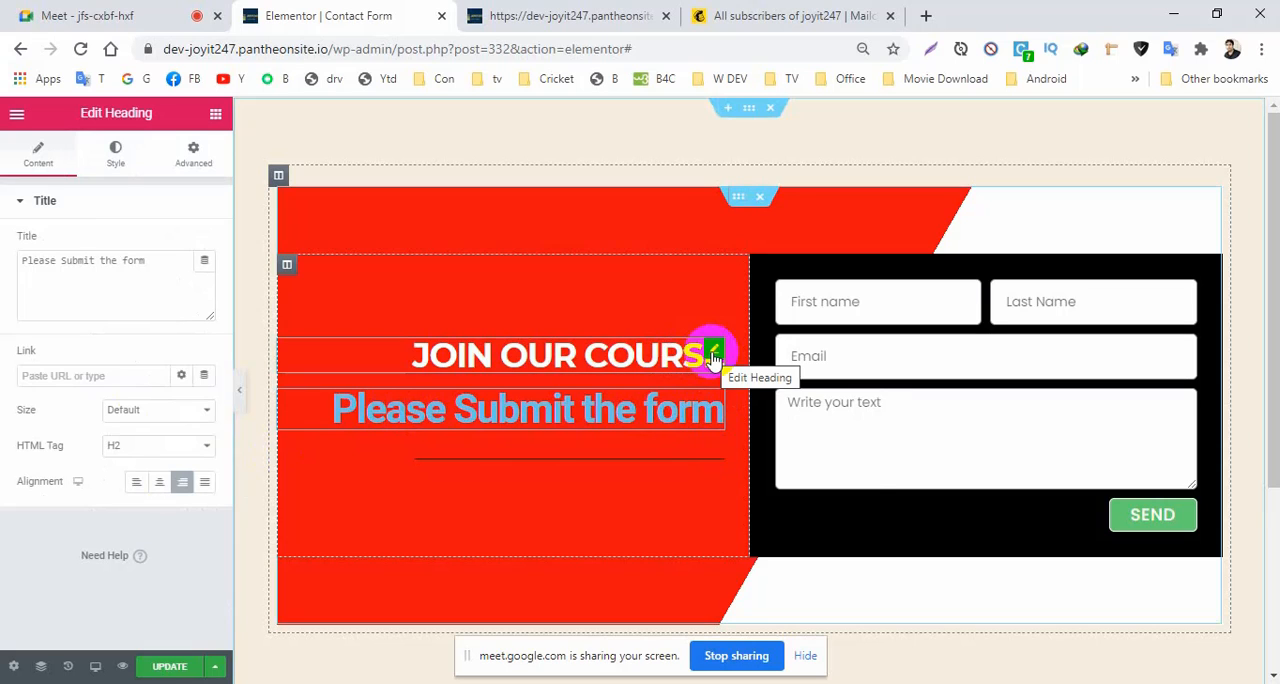
pyautogui.rightClick(713, 357)
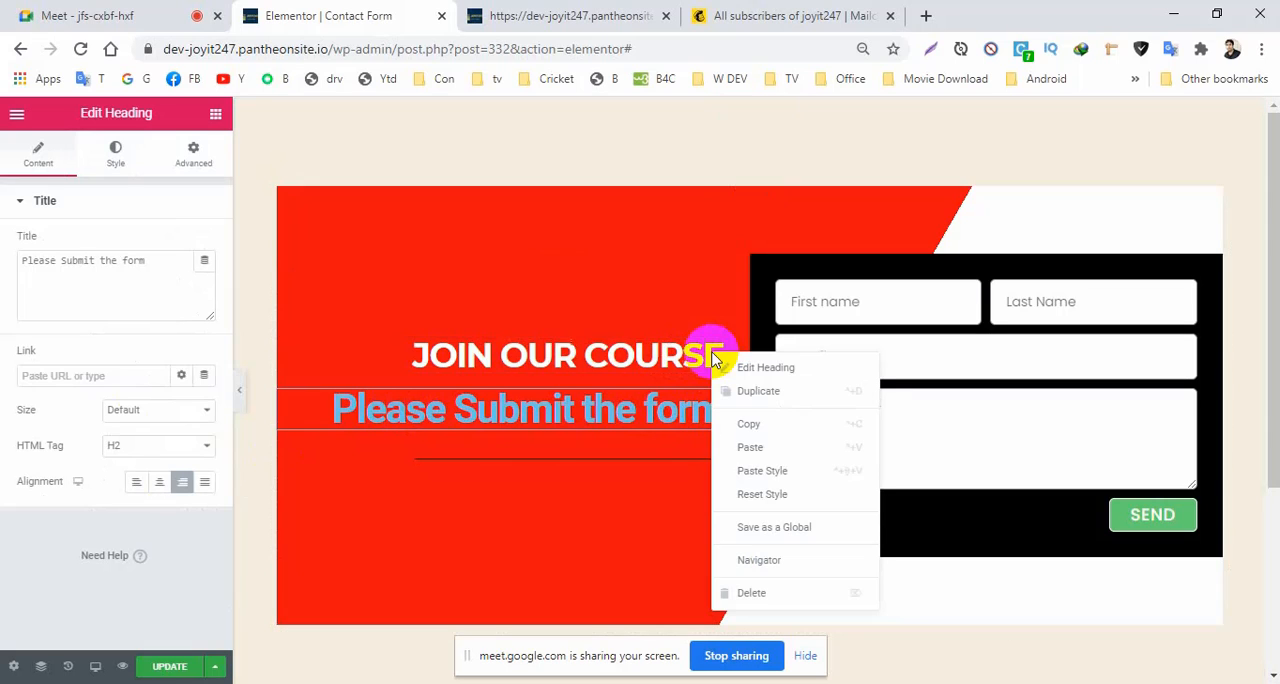
pyautogui.click(748, 424)
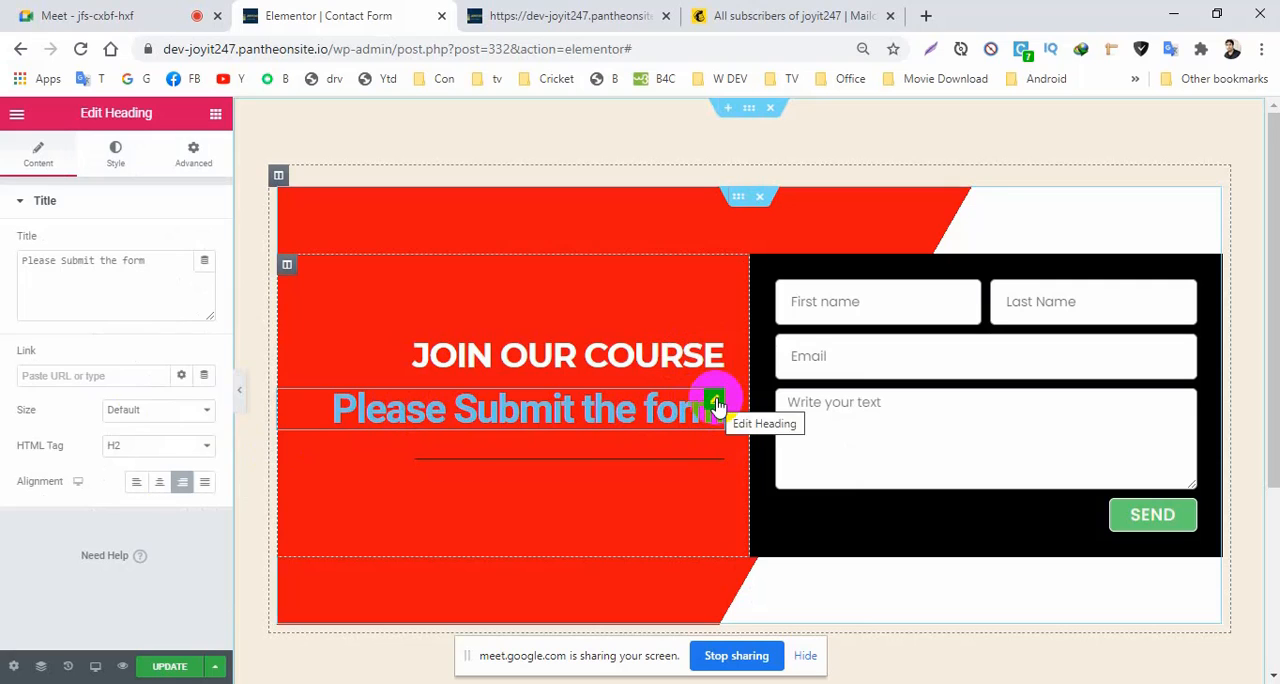
pyautogui.rightClick(715, 405)
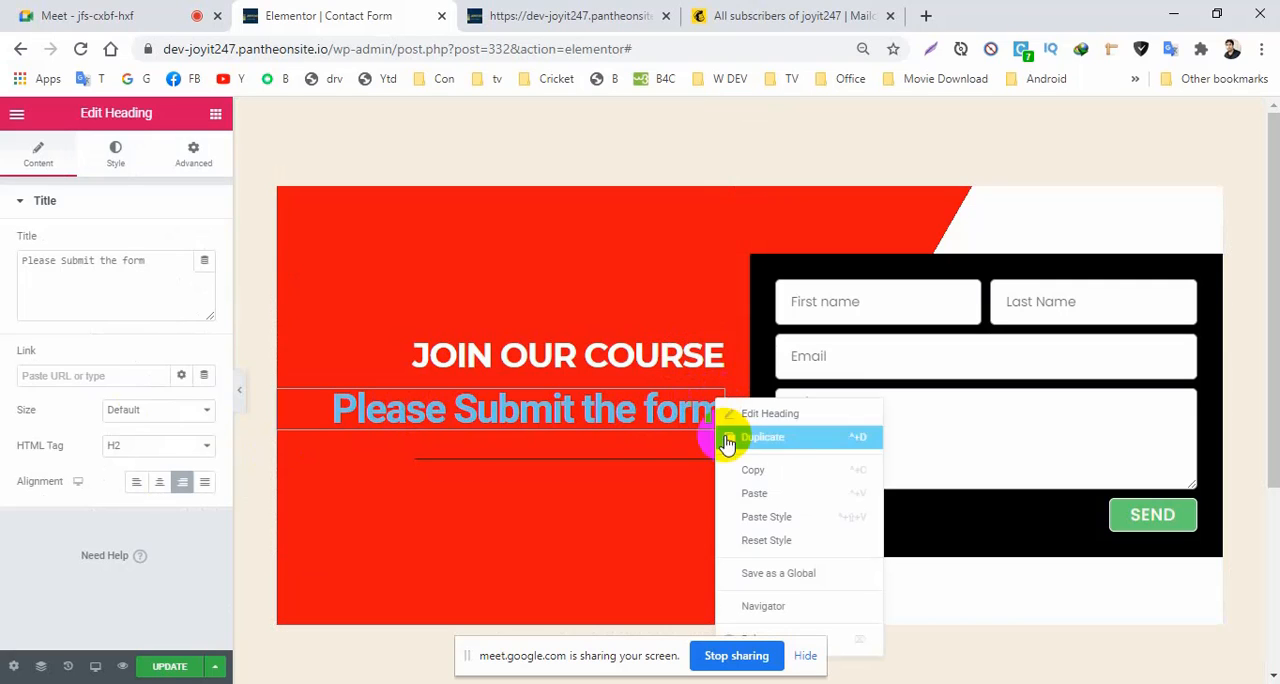
pyautogui.click(755, 520)
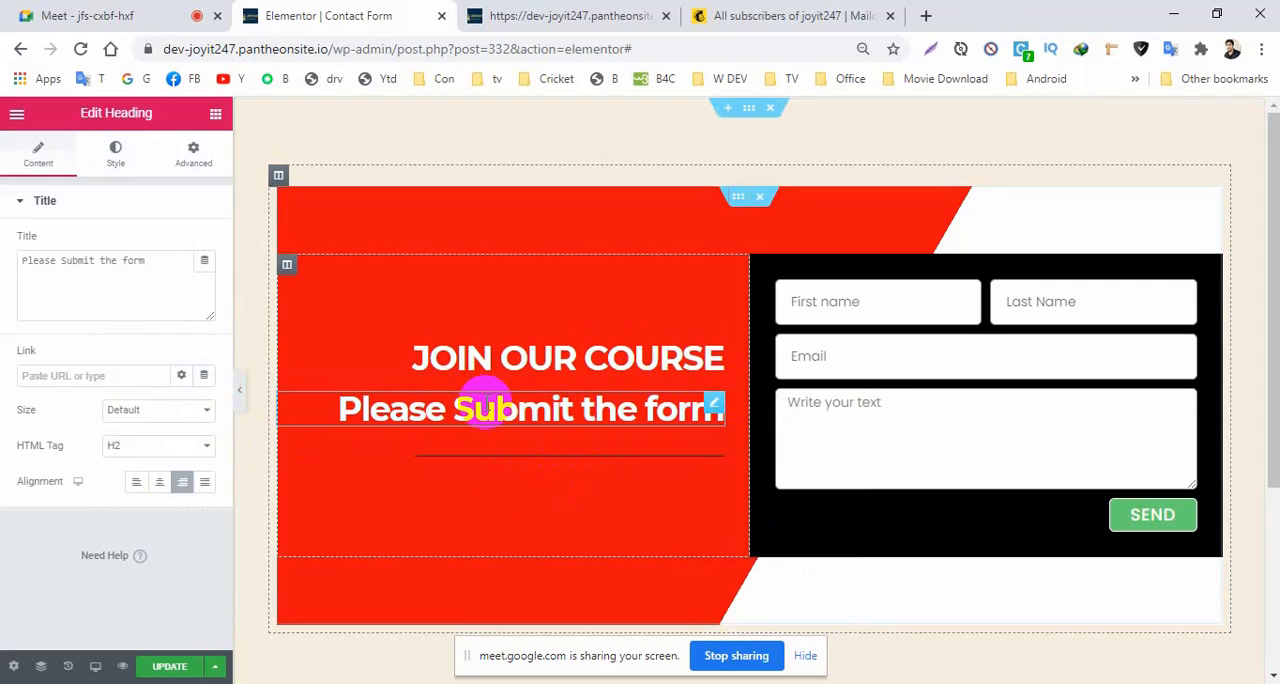
# Set the "Please Submit the form" heading's font size to 25 px.
pyautogui.click(120, 158)
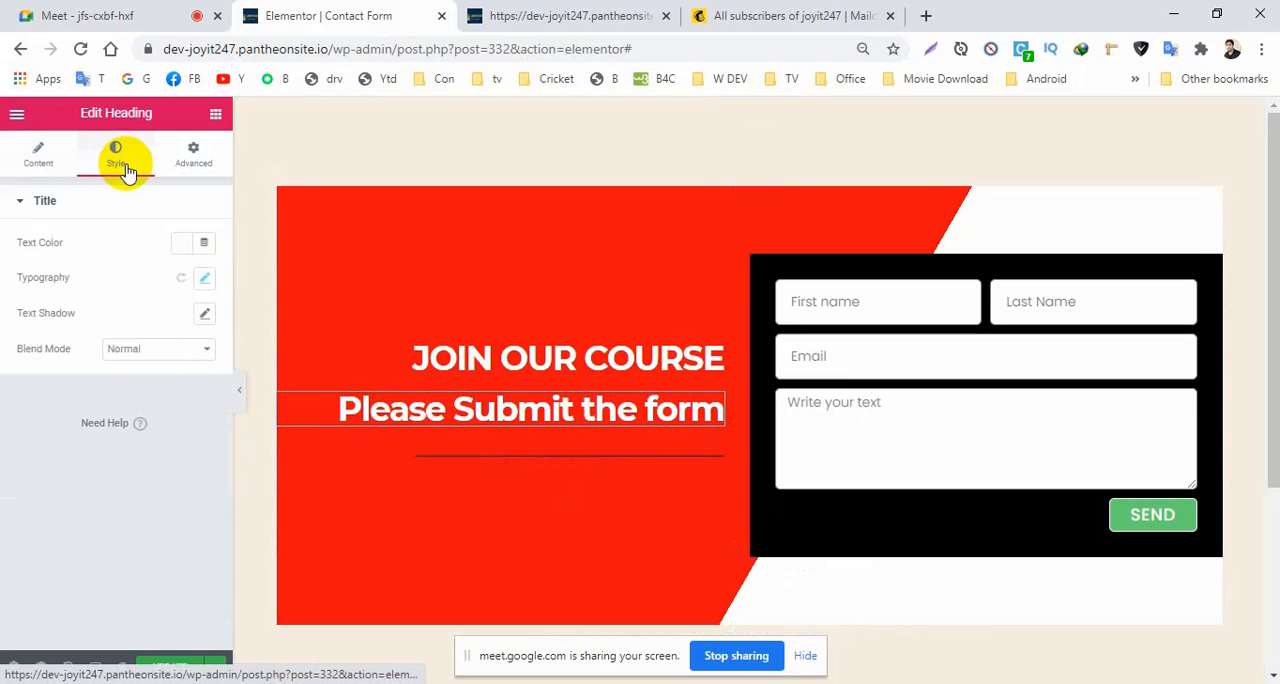
pyautogui.click(202, 278)
pyautogui.click(43, 390)
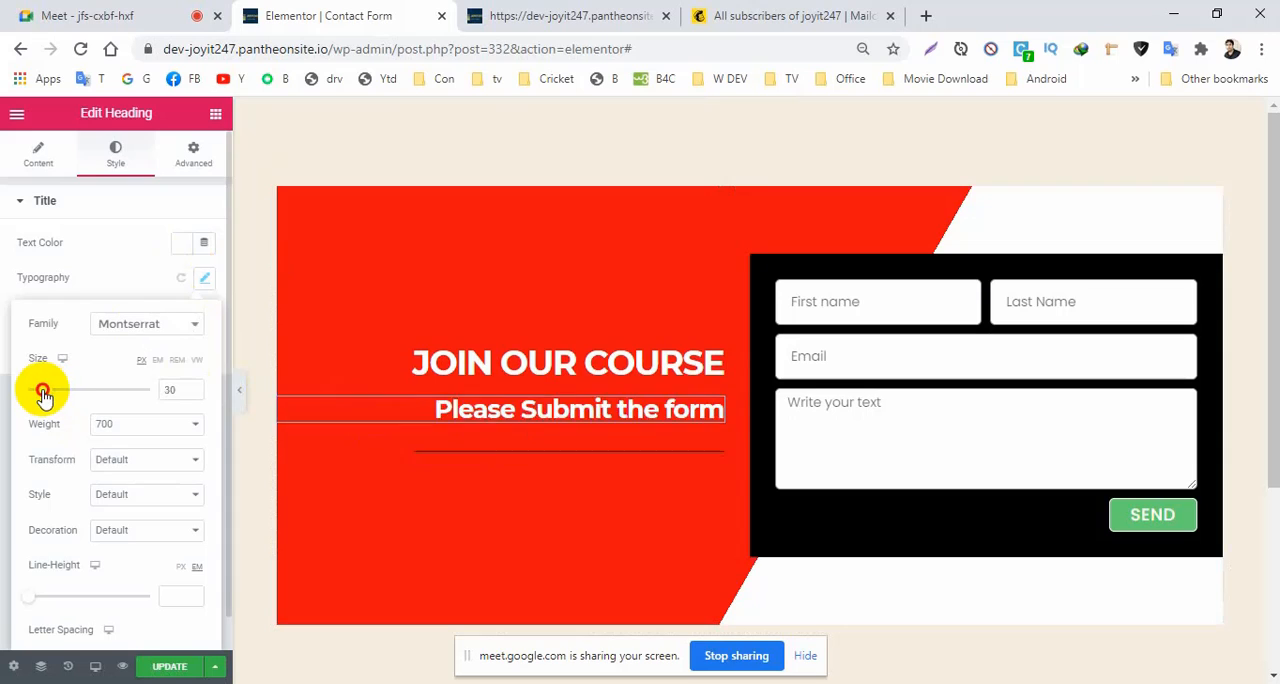
pyautogui.moveTo(43, 392); pyautogui.dragTo(39, 393)
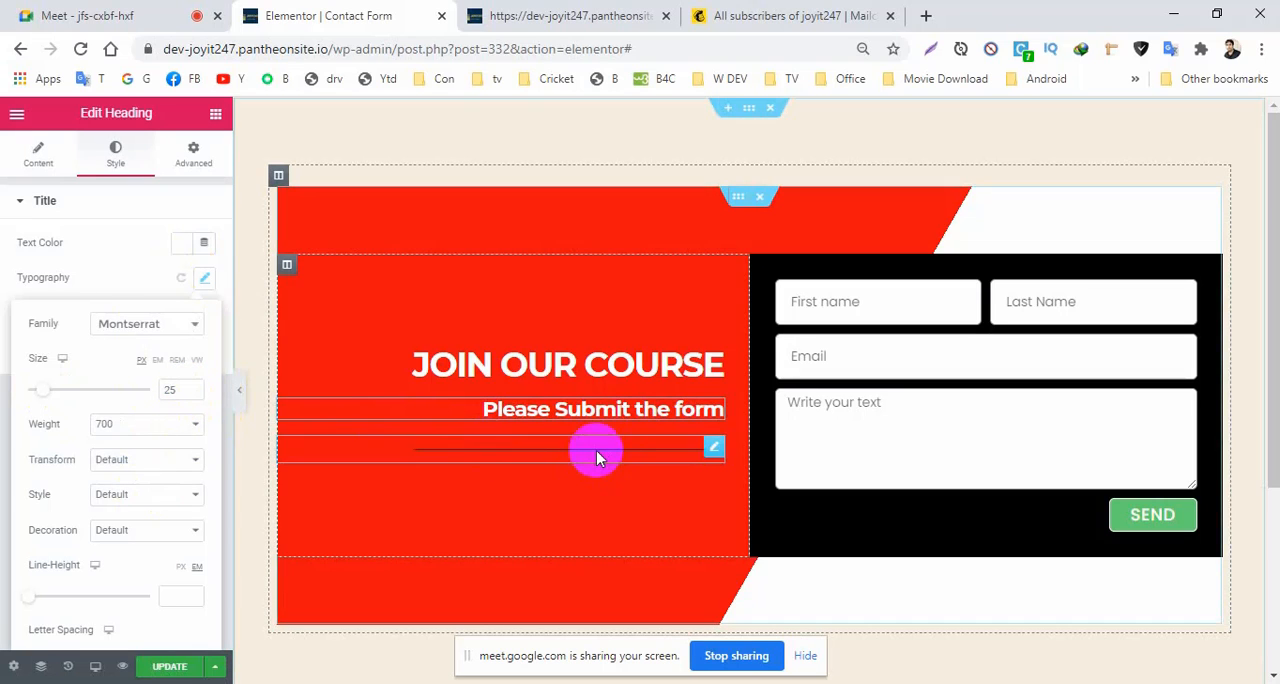
# Set the colour of the divider below the headings to white #FFFFFF.
pyautogui.click(712, 449)
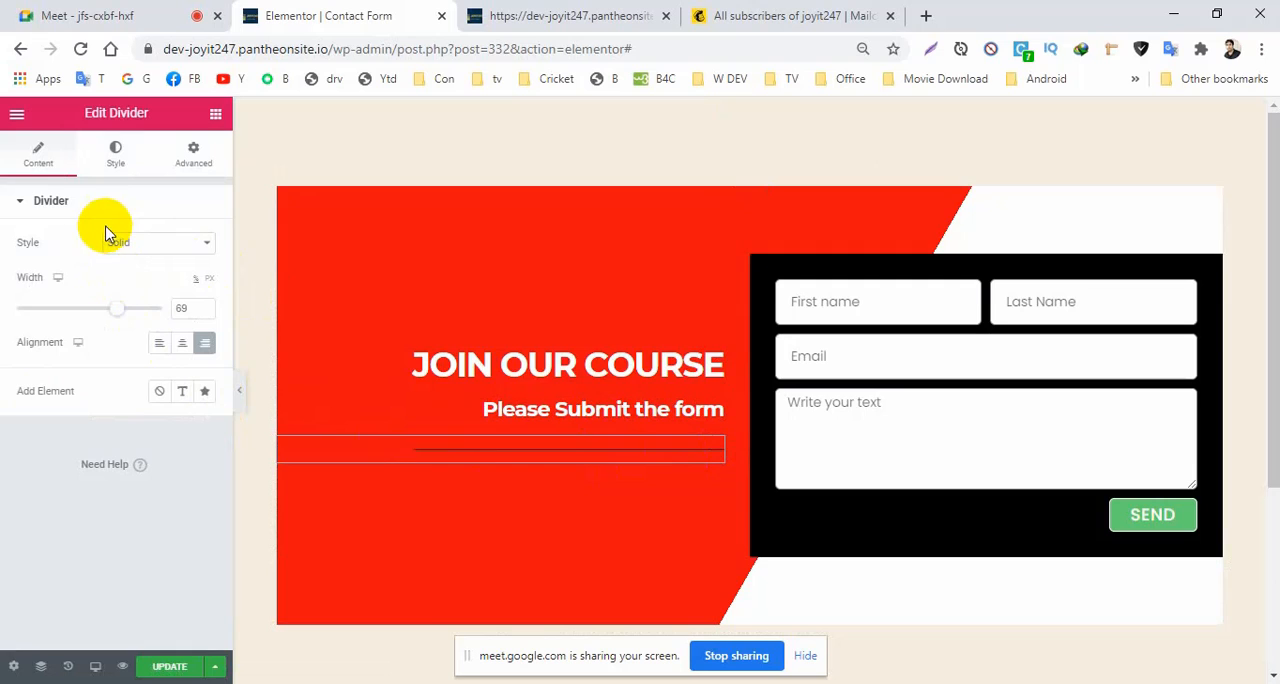
pyautogui.click(115, 158)
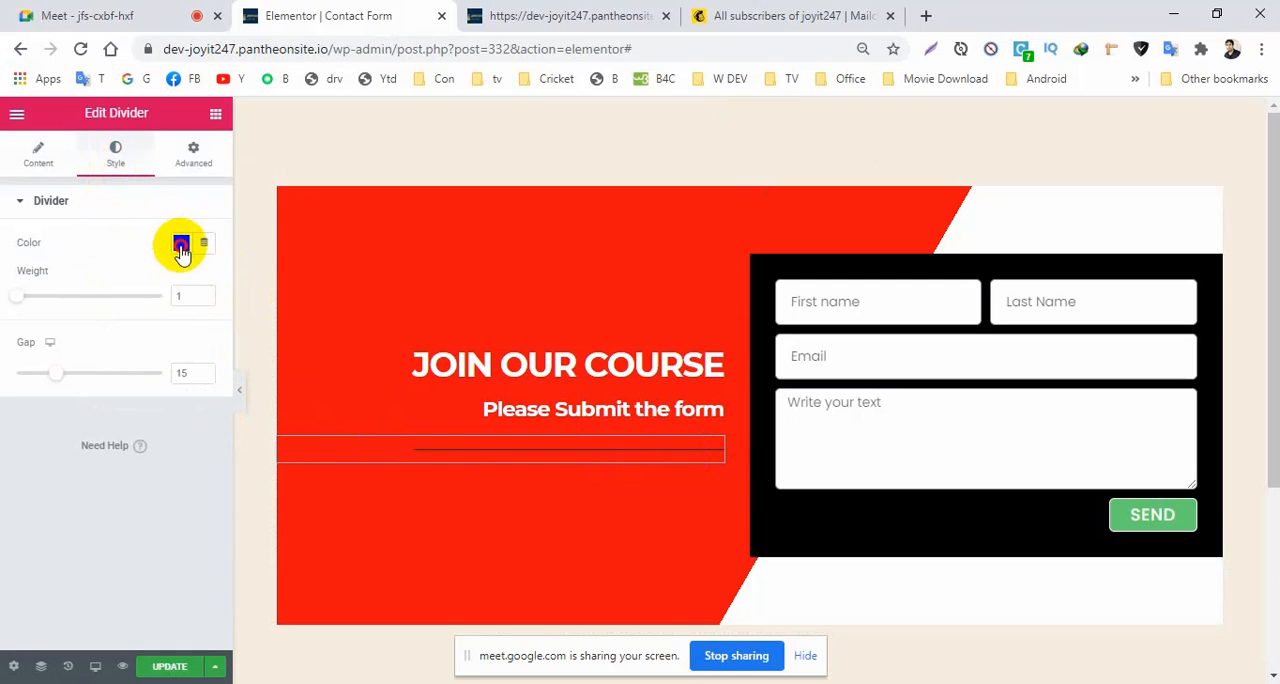
pyautogui.click(181, 242)
pyautogui.click(255, 284)
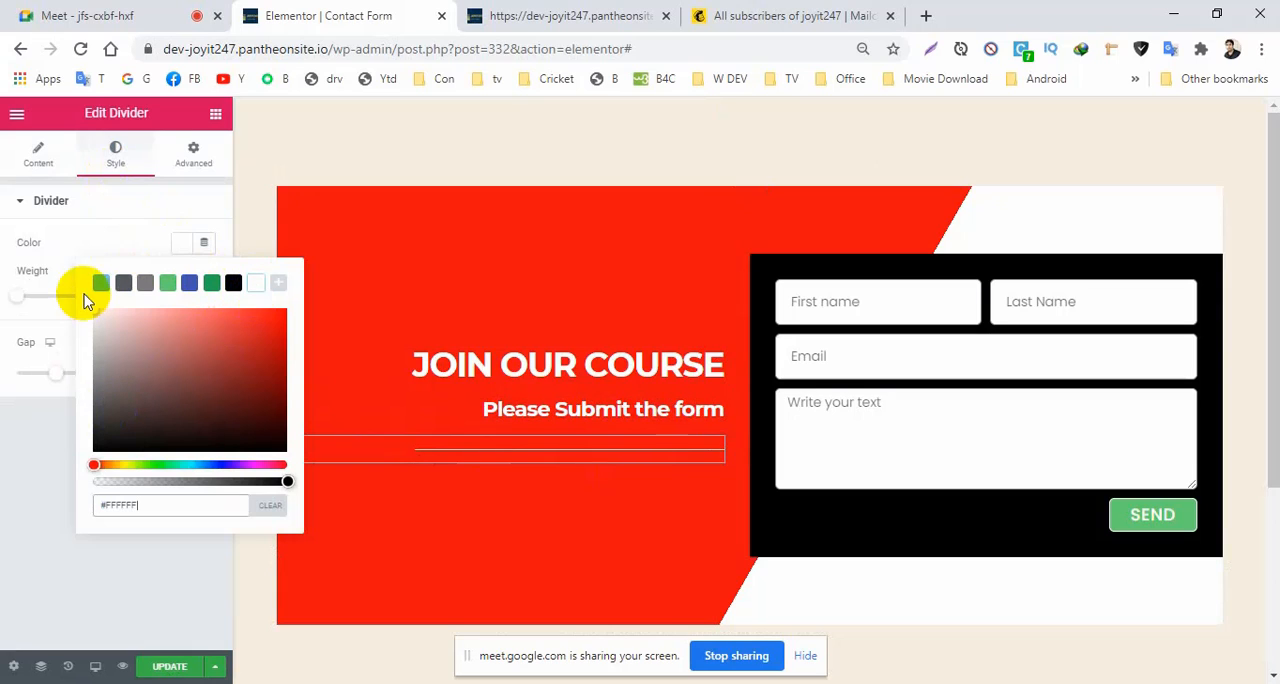
# Set the divider's weight to 3.2, its gap to 10 and its width to 56.
pyautogui.click(20, 300)
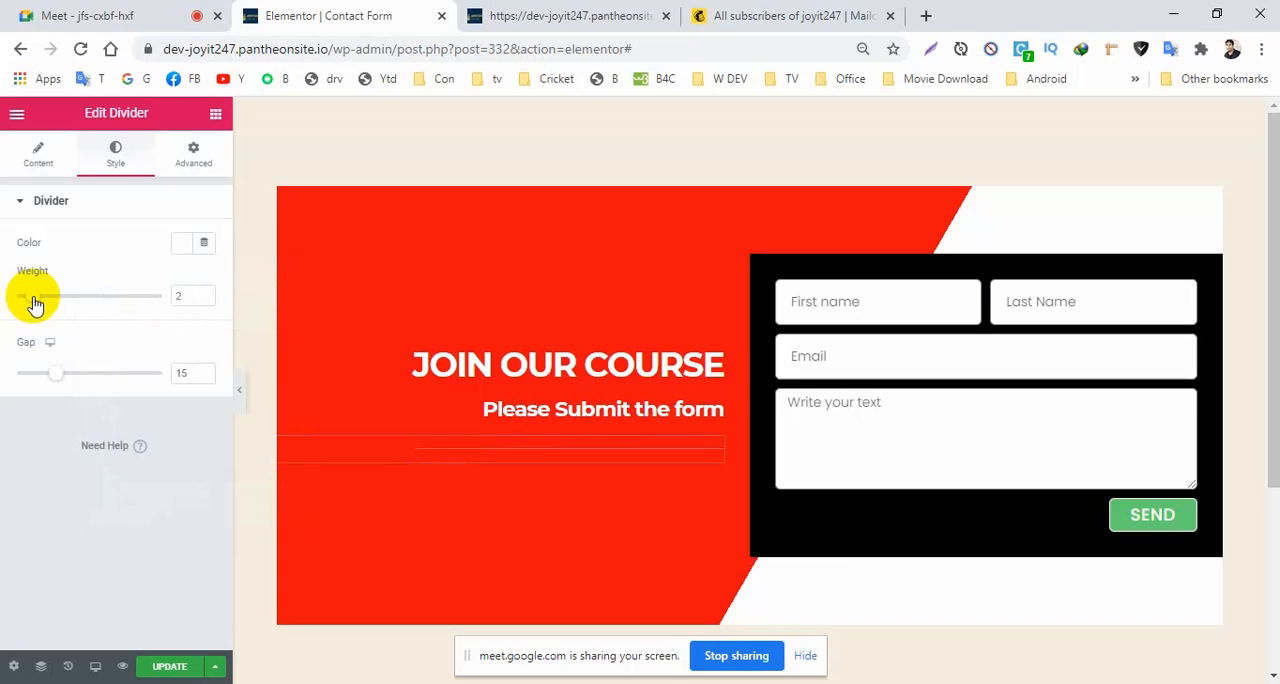
pyautogui.moveTo(34, 299); pyautogui.dragTo(46, 305)
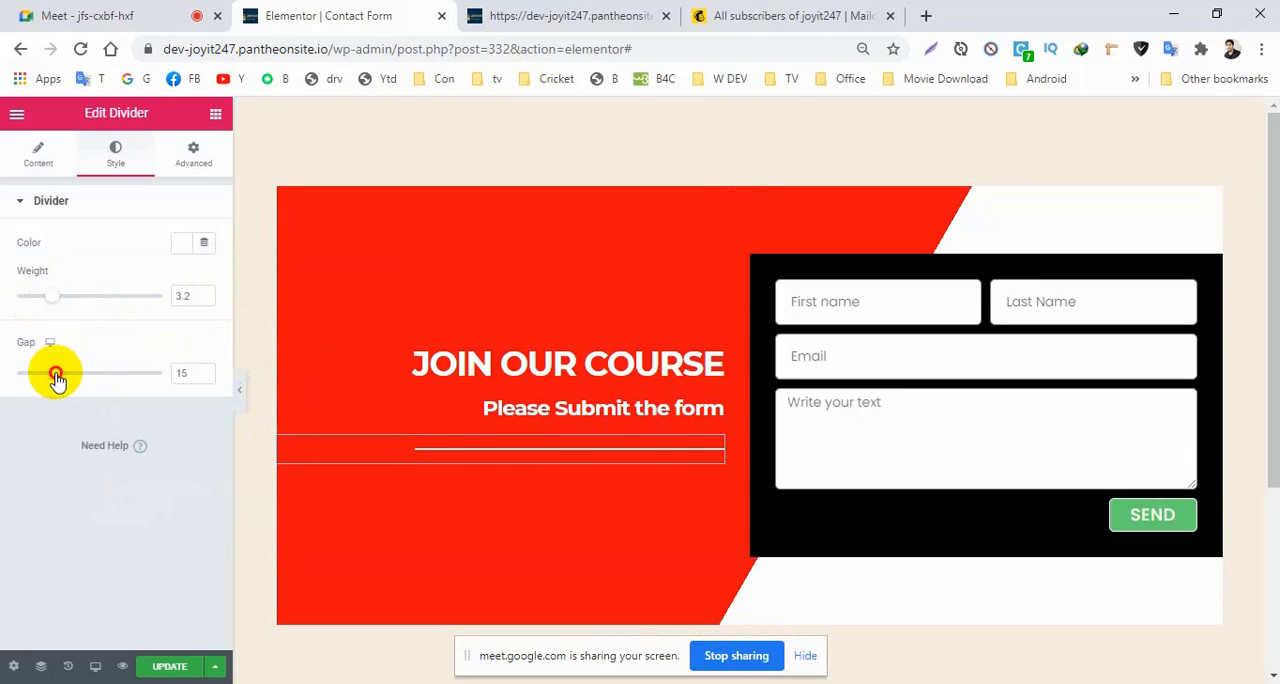
pyautogui.moveTo(56, 378); pyautogui.dragTo(40, 378)
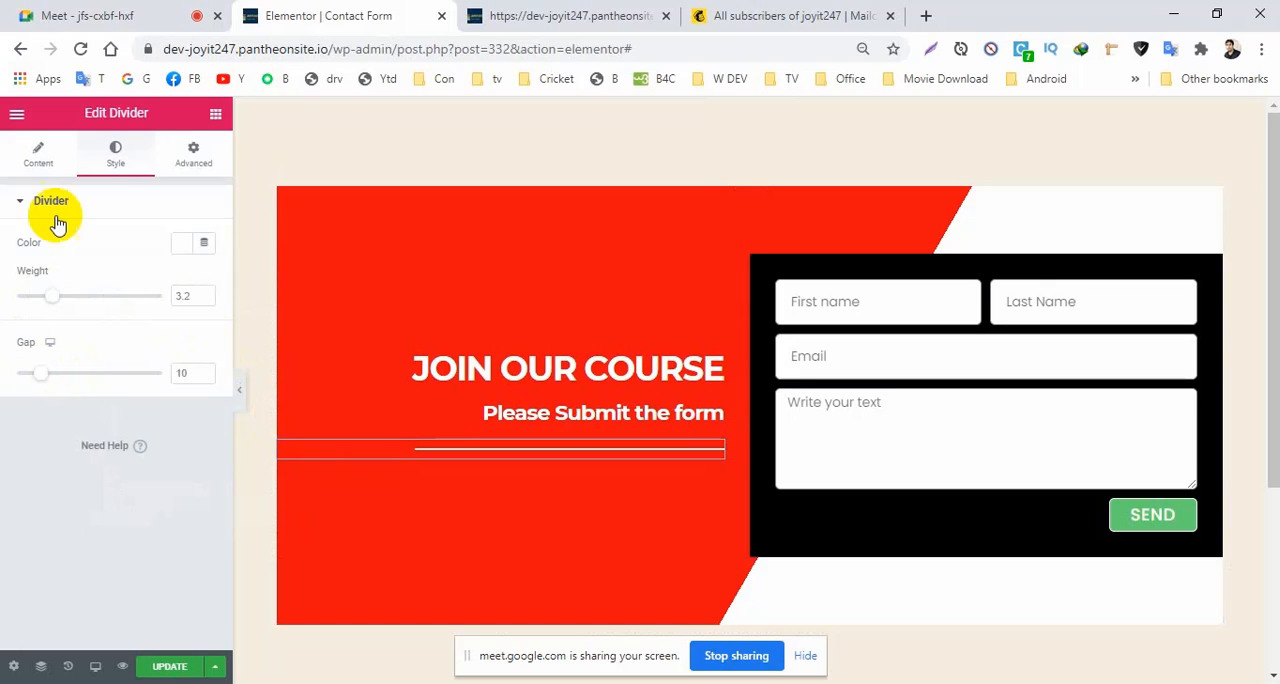
pyautogui.click(38, 157)
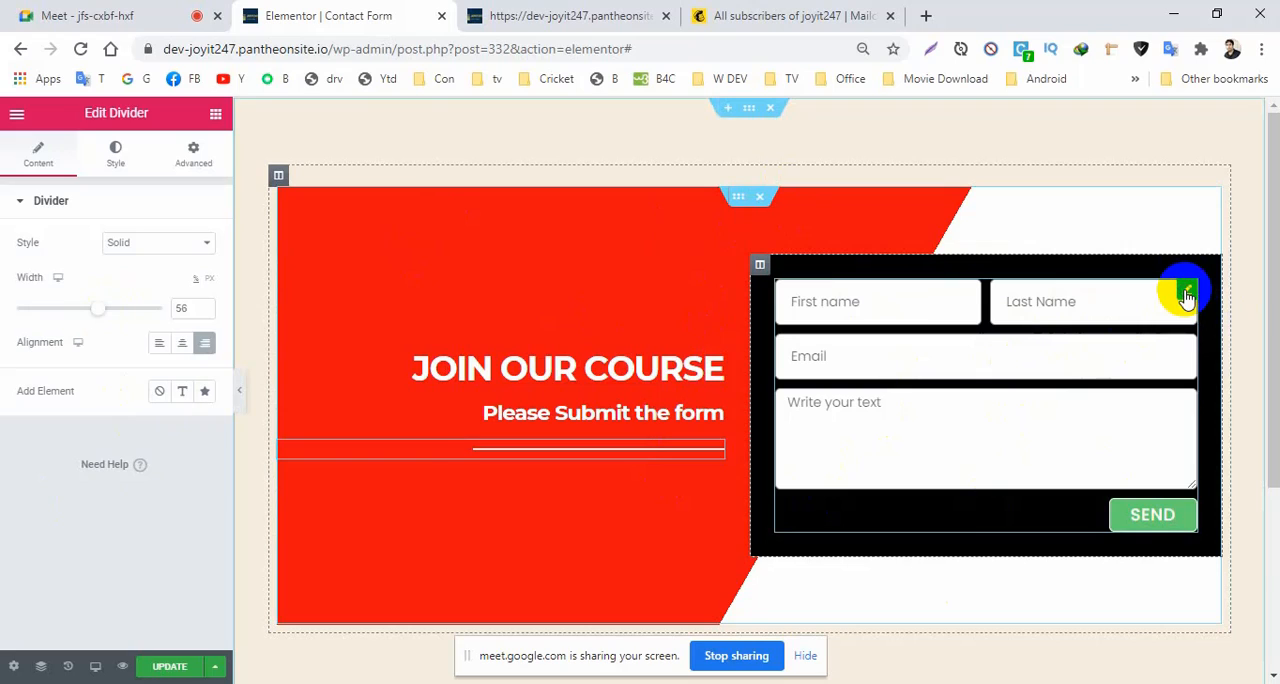
# Set the background colour of the form's input fields to the muted pinkish grey #BCAAAA.
pyautogui.click(1187, 295)
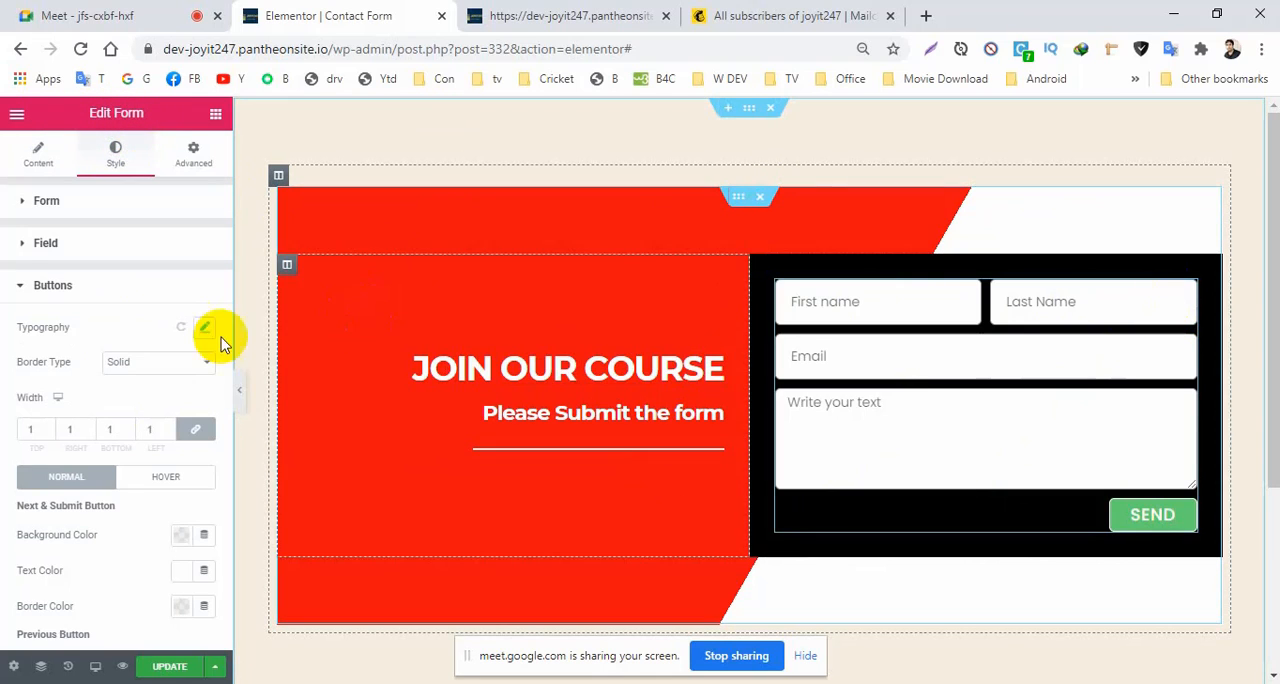
pyautogui.click(21, 290)
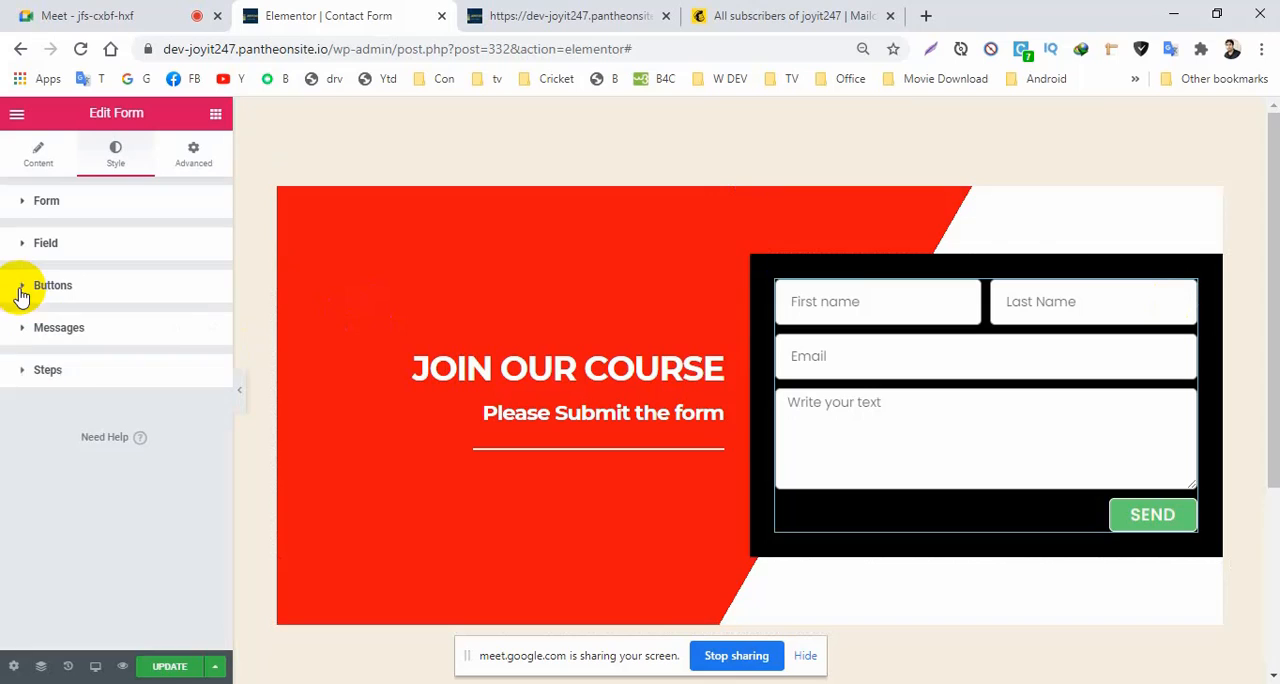
pyautogui.click(21, 250)
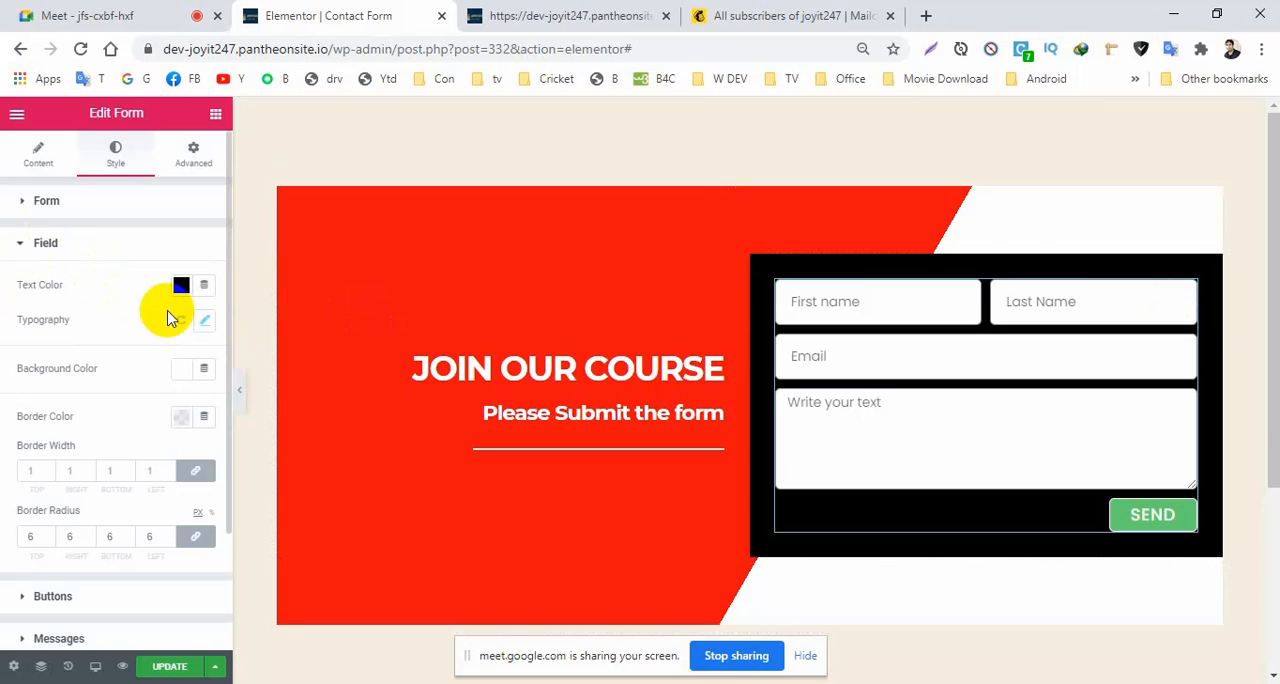
pyautogui.click(182, 372)
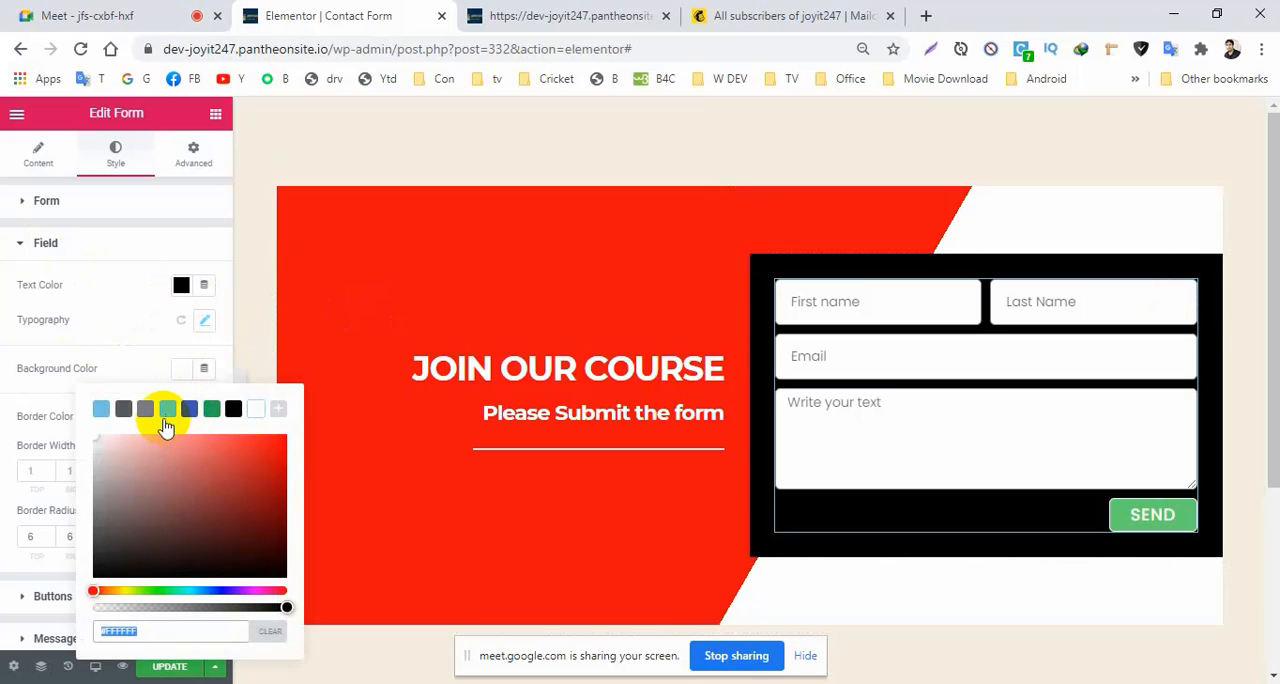
pyautogui.click(146, 418)
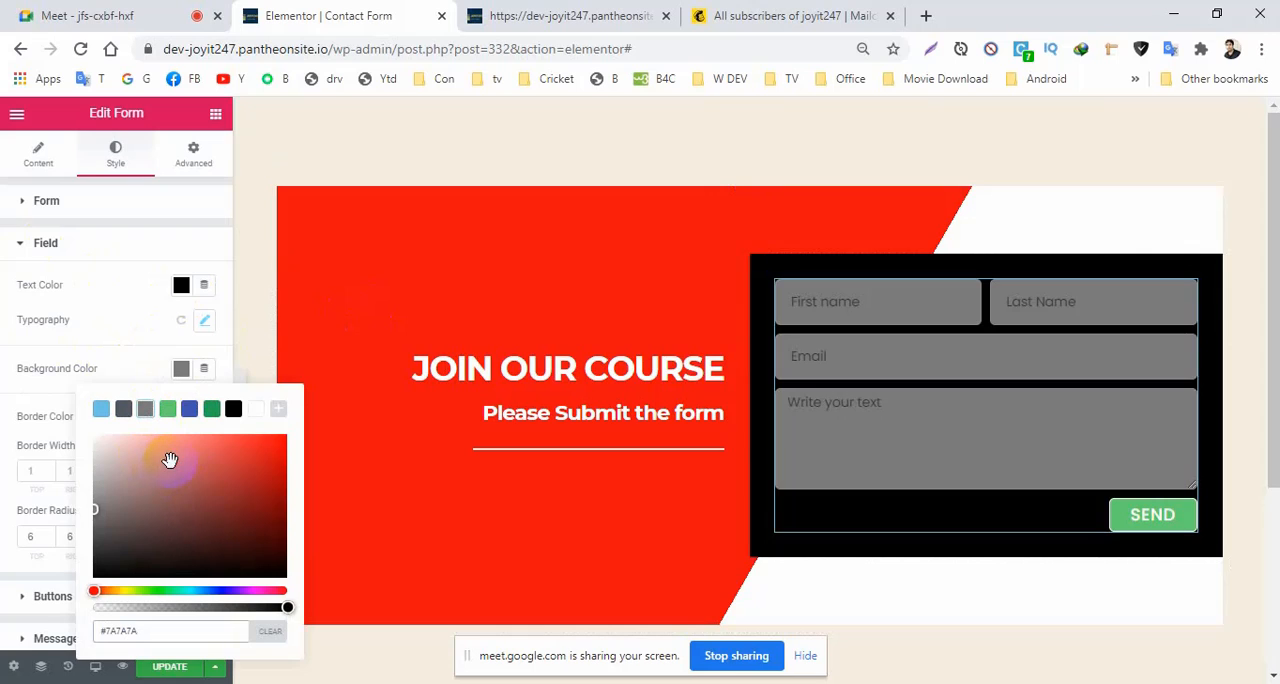
pyautogui.click(170, 459)
pyautogui.click(206, 455)
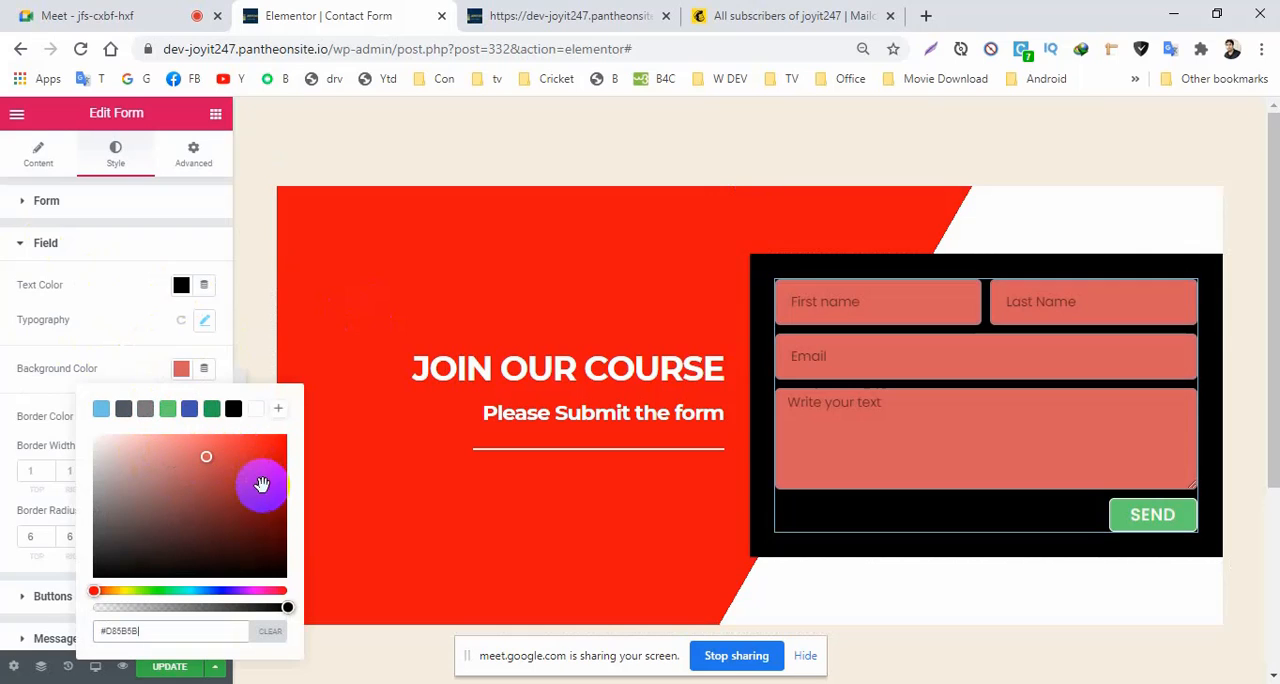
pyautogui.click(262, 454)
pyautogui.click(233, 451)
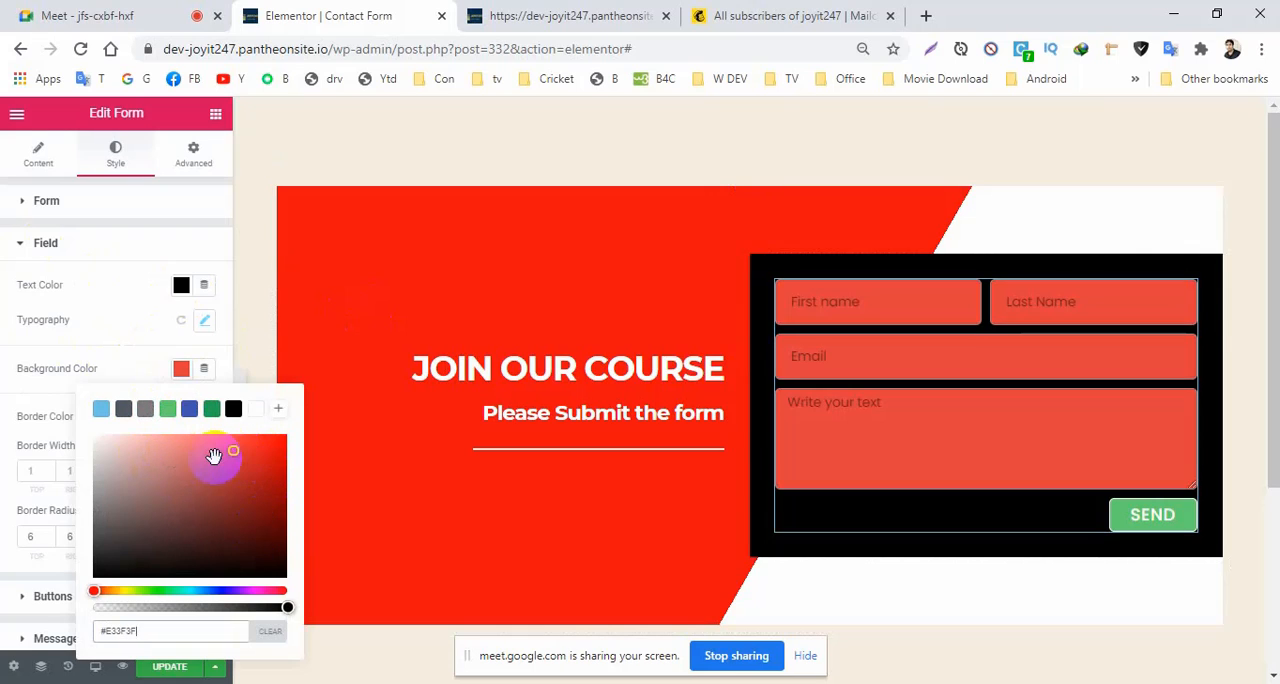
pyautogui.click(136, 457)
pyautogui.click(114, 482)
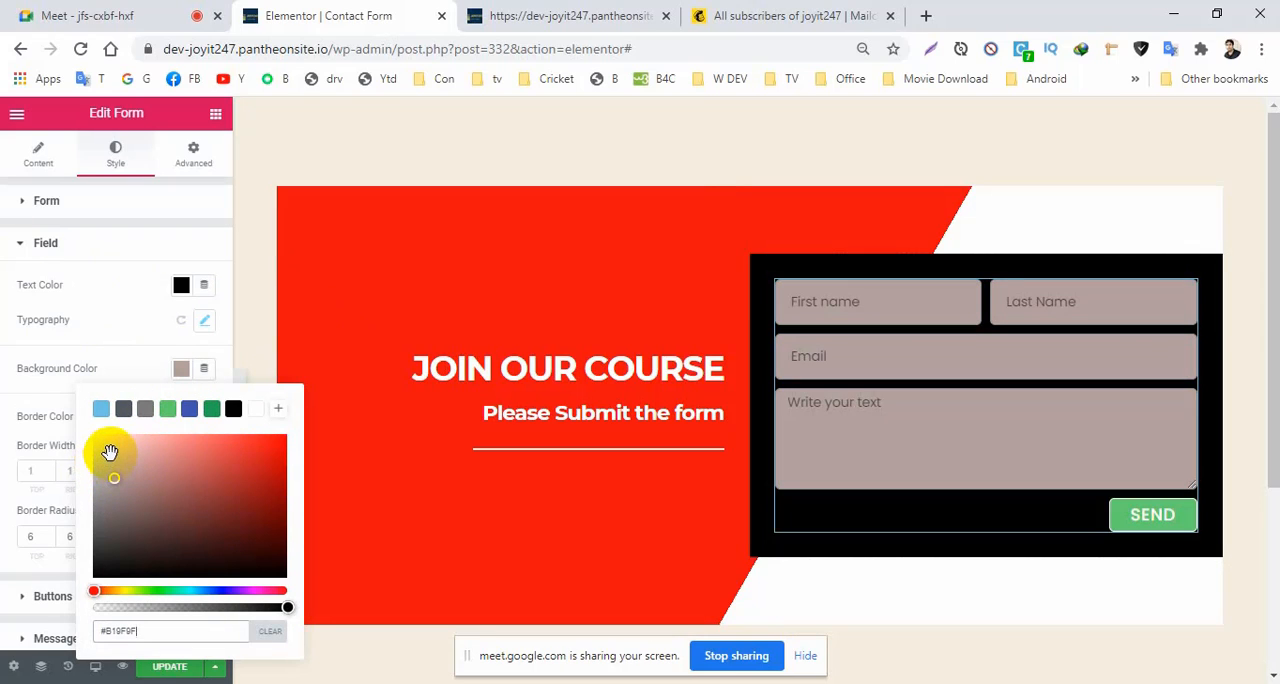
pyautogui.click(110, 452)
pyautogui.click(110, 460)
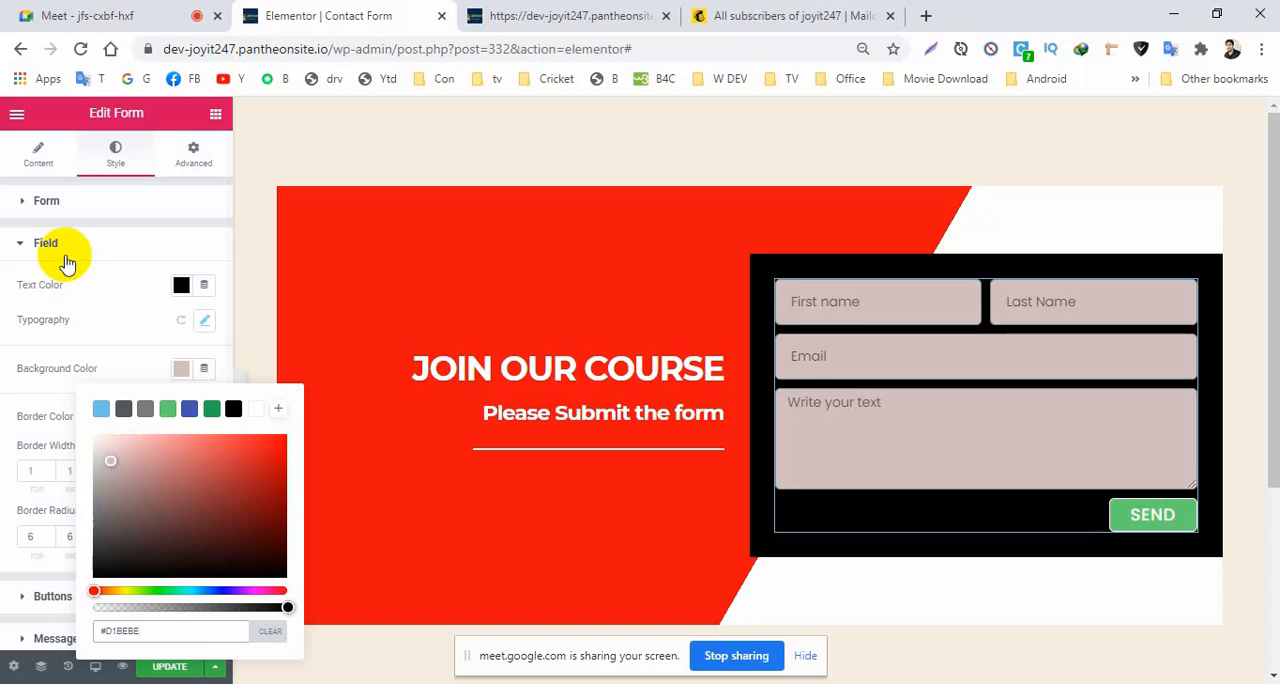
pyautogui.click(120, 484)
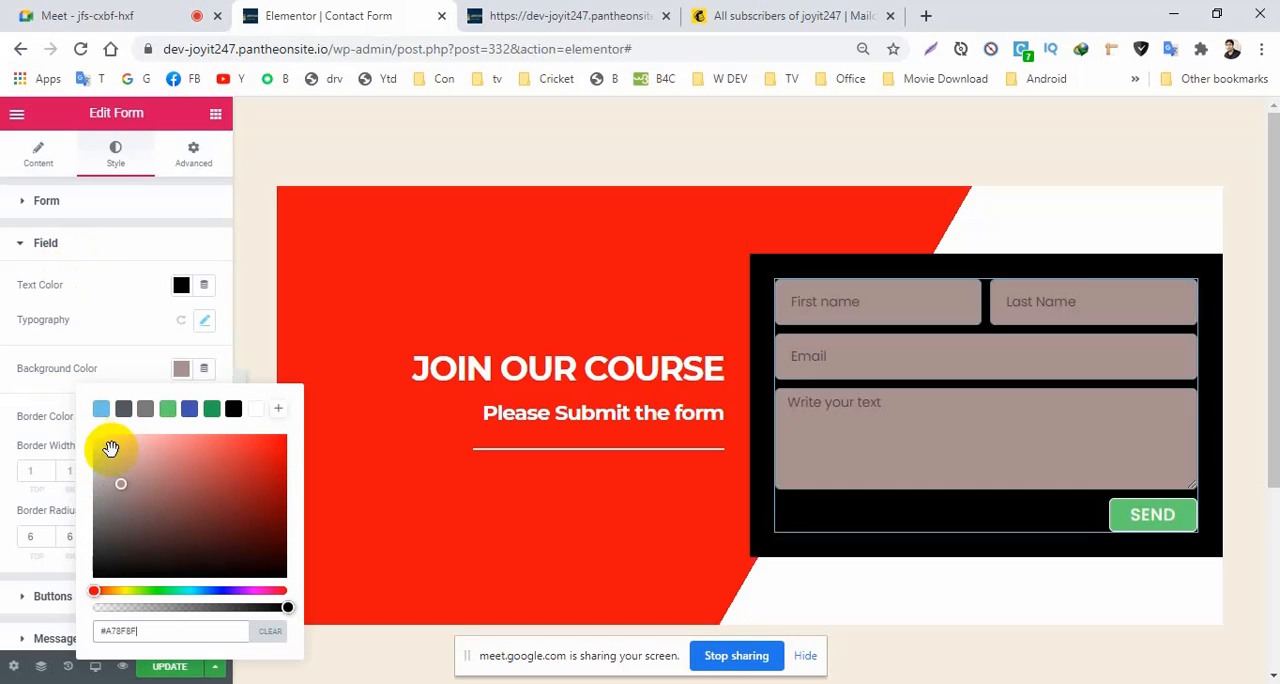
pyautogui.click(111, 472)
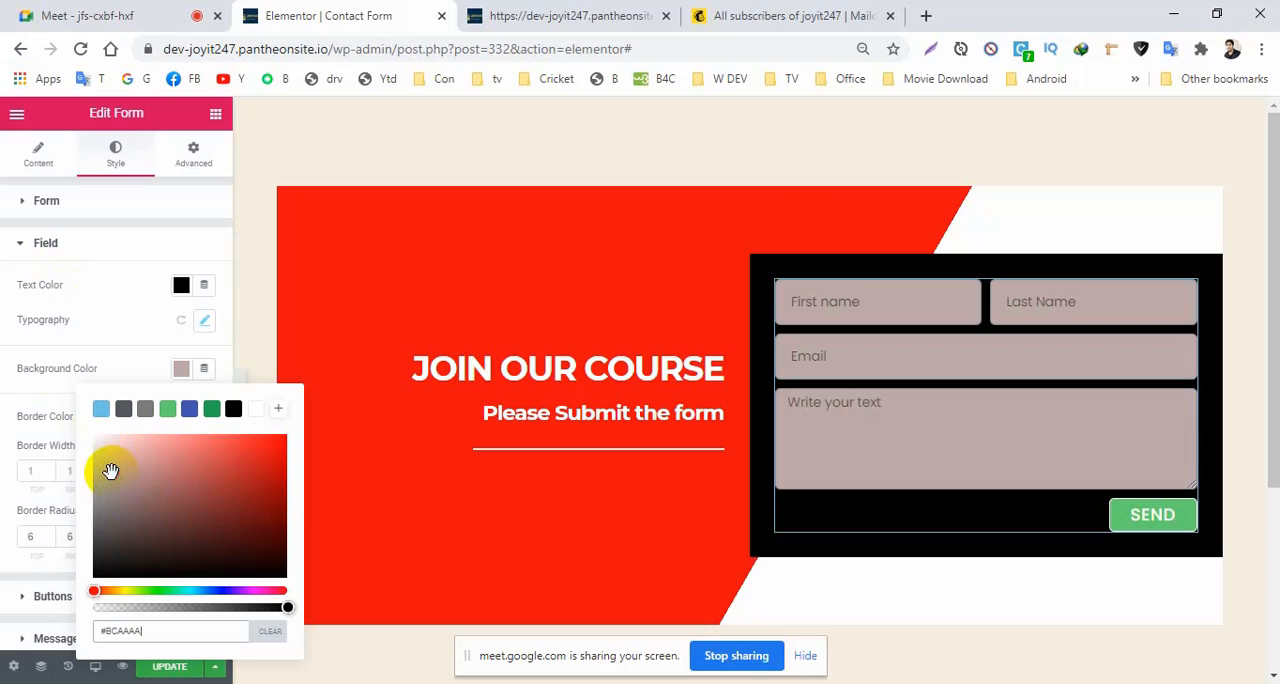
pyautogui.click(95, 313)
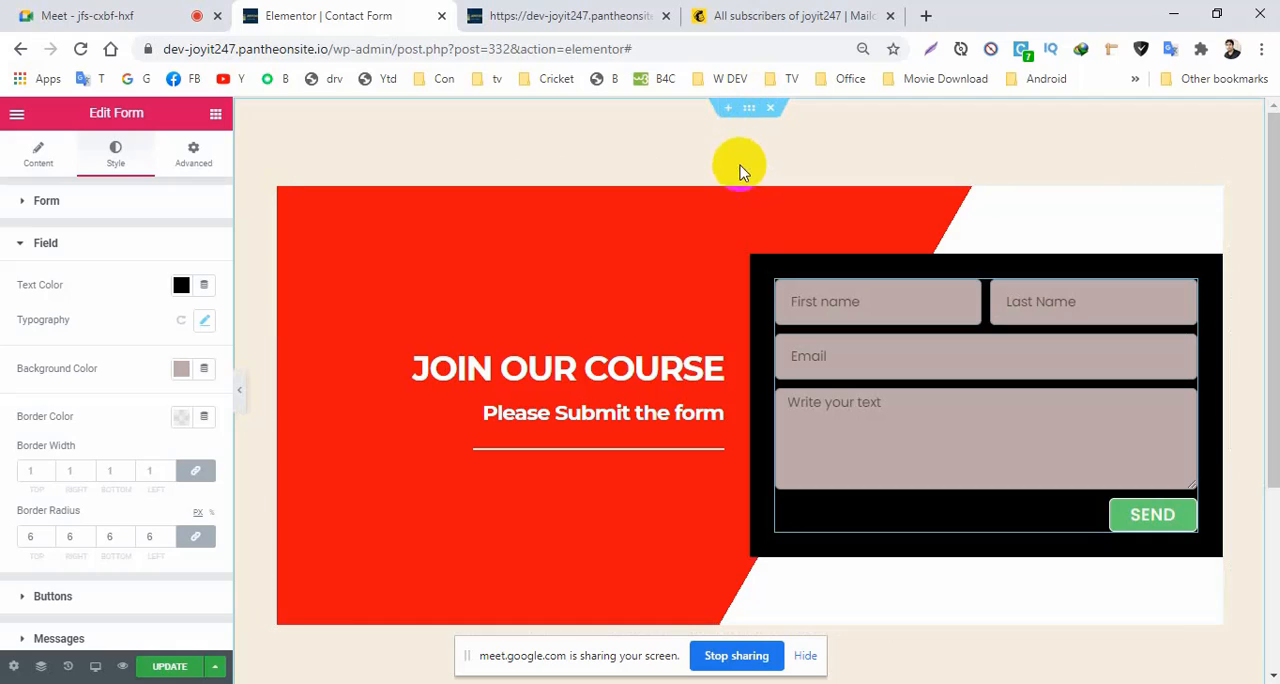
# Unlink the outer section's padding values and set the padding to 0 on all four sides.
pyautogui.click(749, 112)
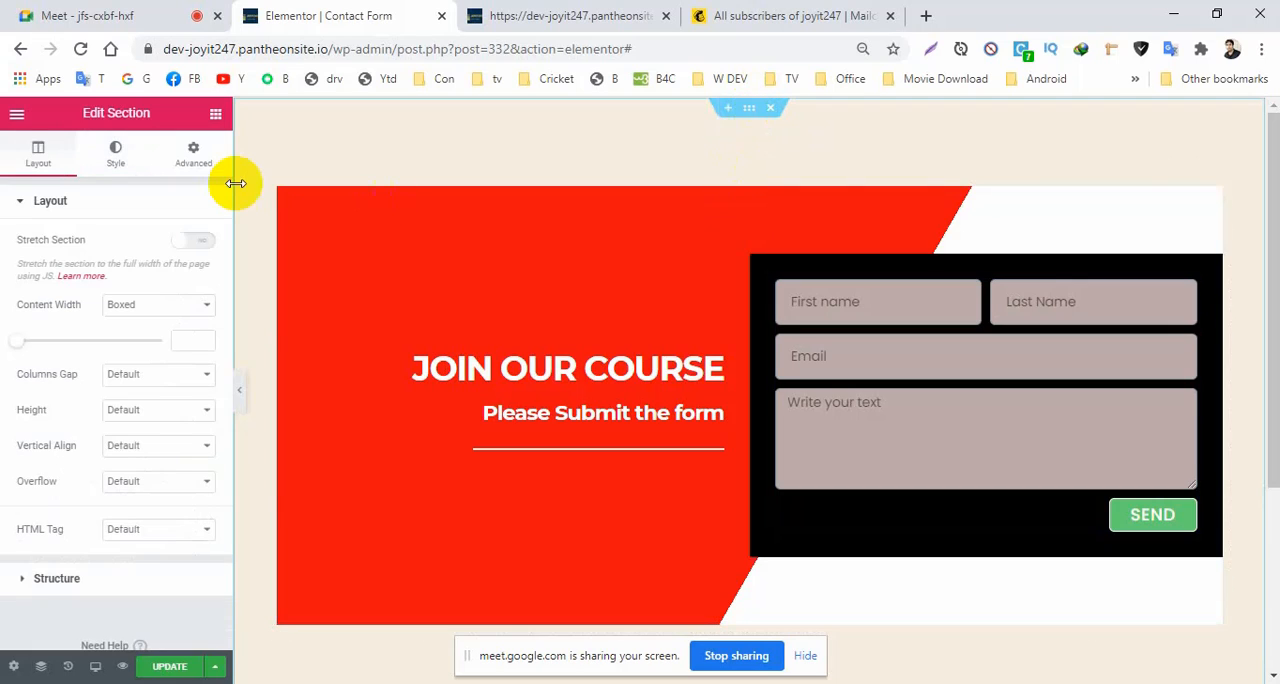
pyautogui.click(200, 156)
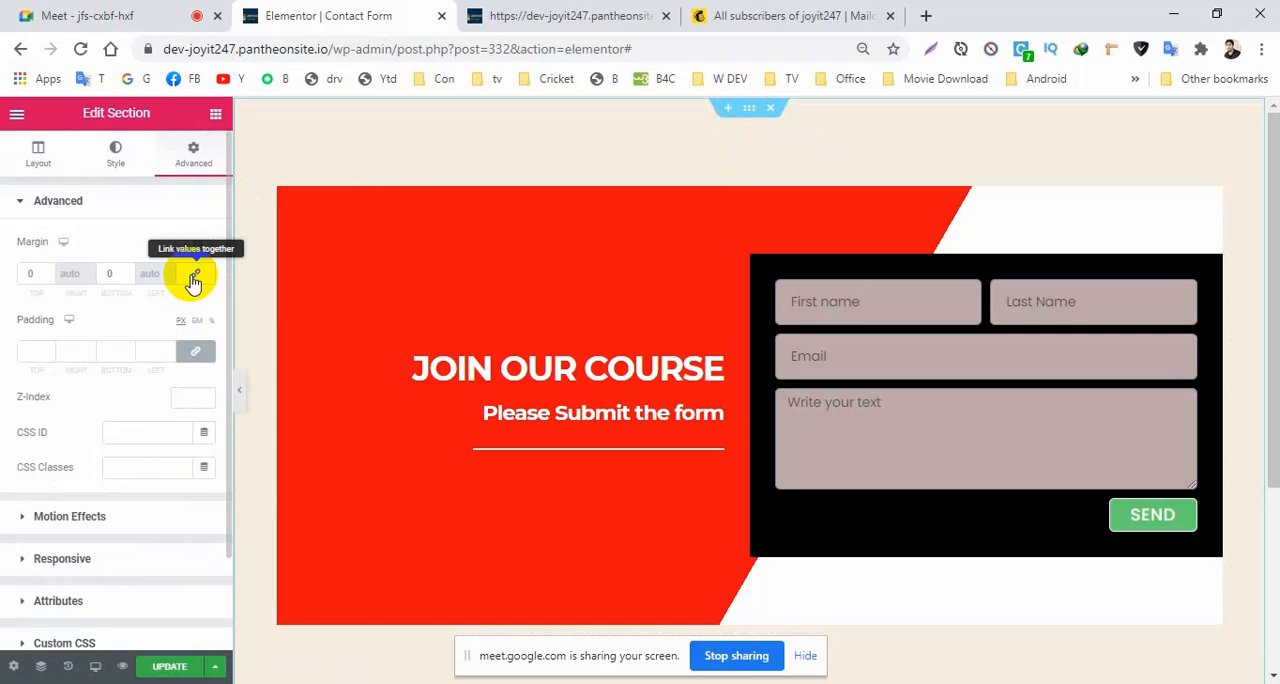
pyautogui.click(193, 351)
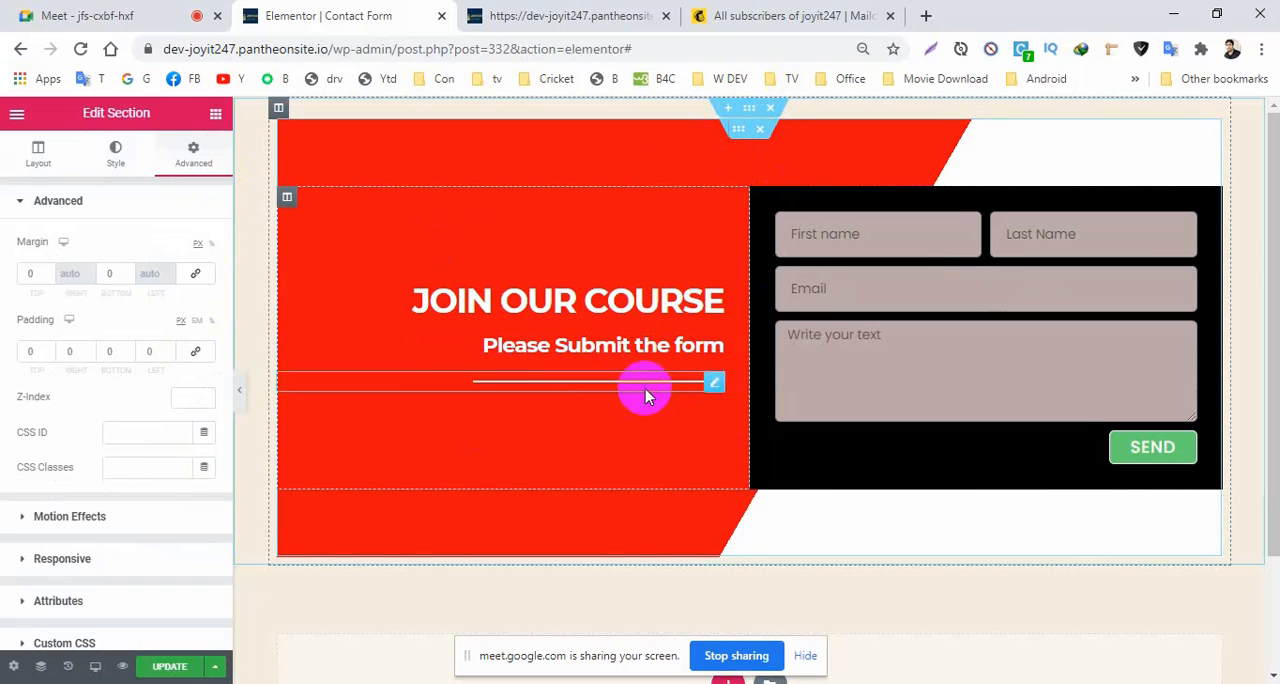
# Set the outer section's height to Fit To Screen.
pyautogui.click(38, 155)
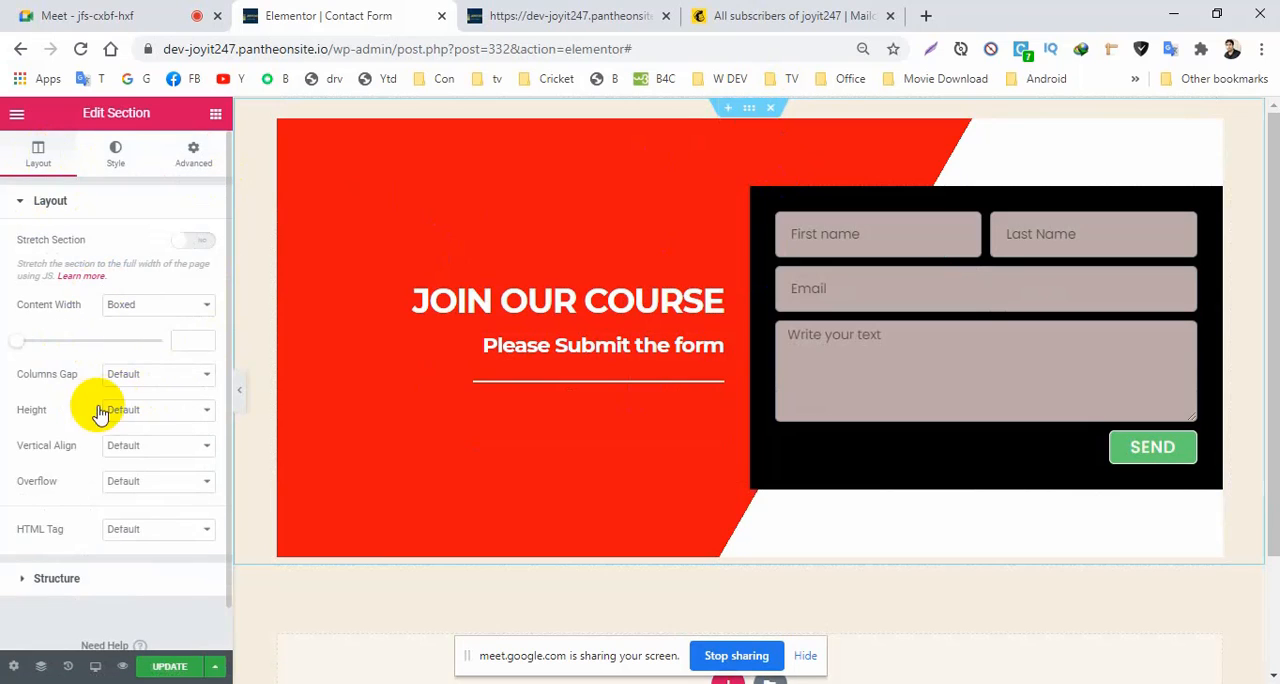
pyautogui.click(146, 410)
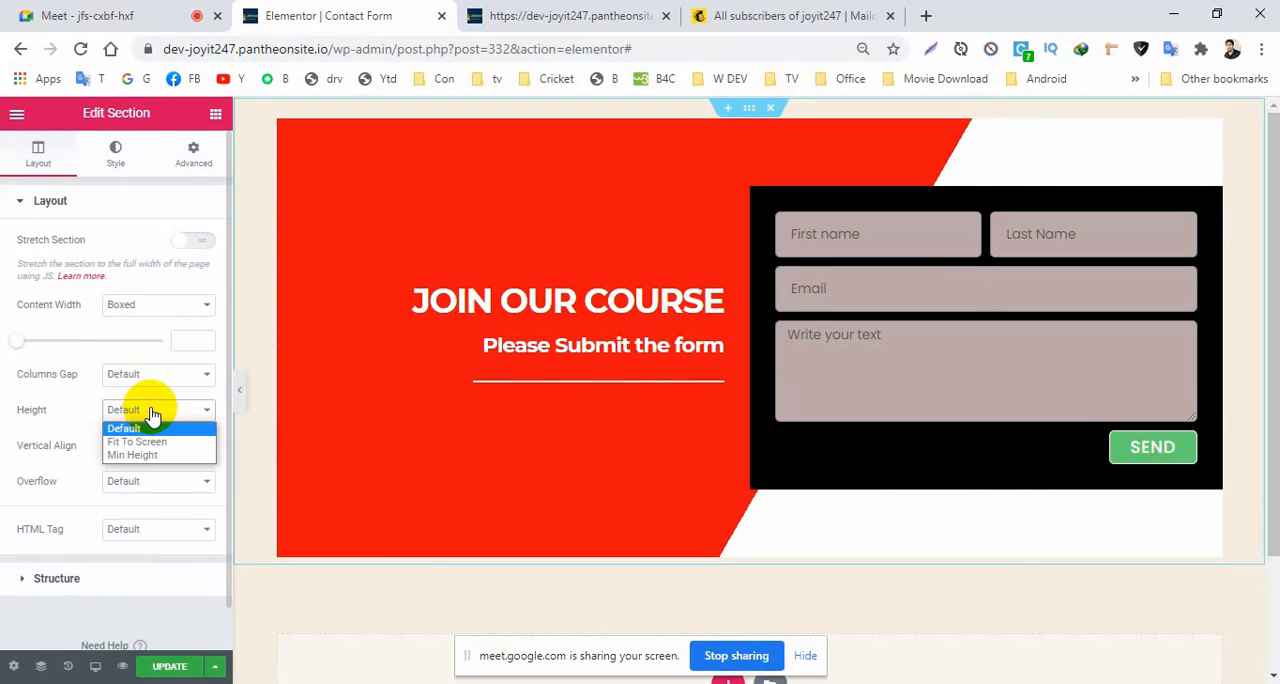
pyautogui.click(146, 442)
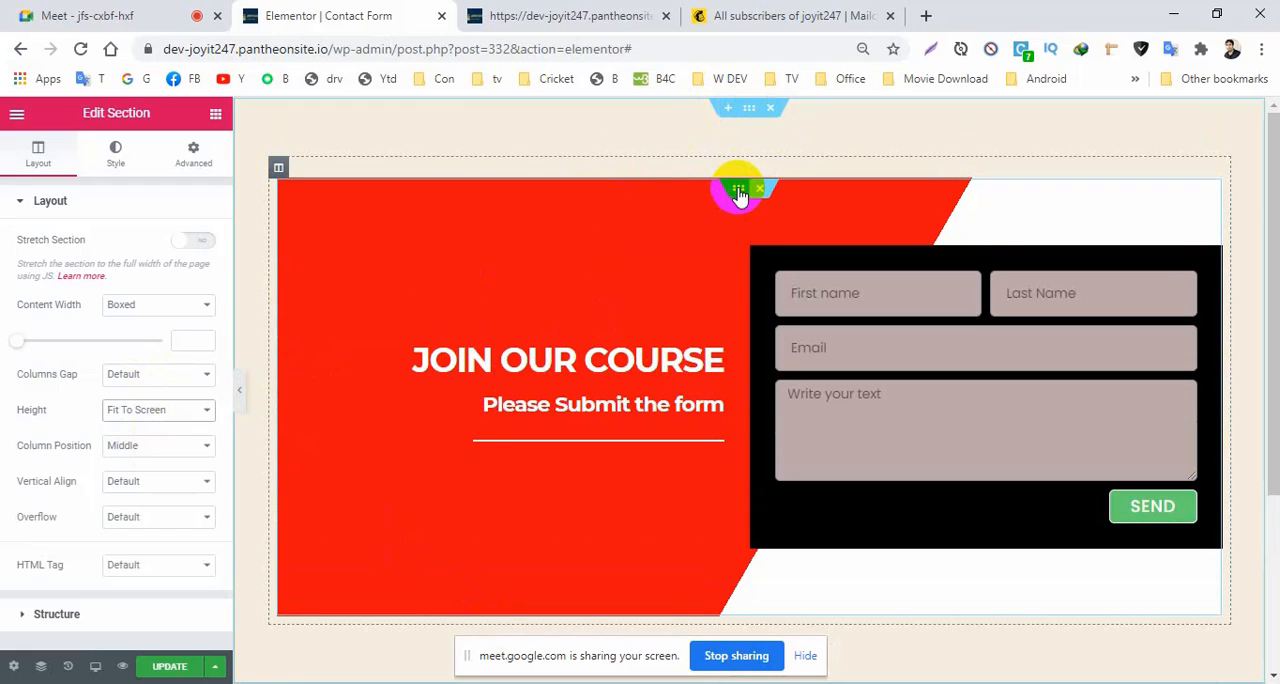
# Unlink the padding values of the inner section holding the headings and form, and remove its padding.
pyautogui.click(738, 192)
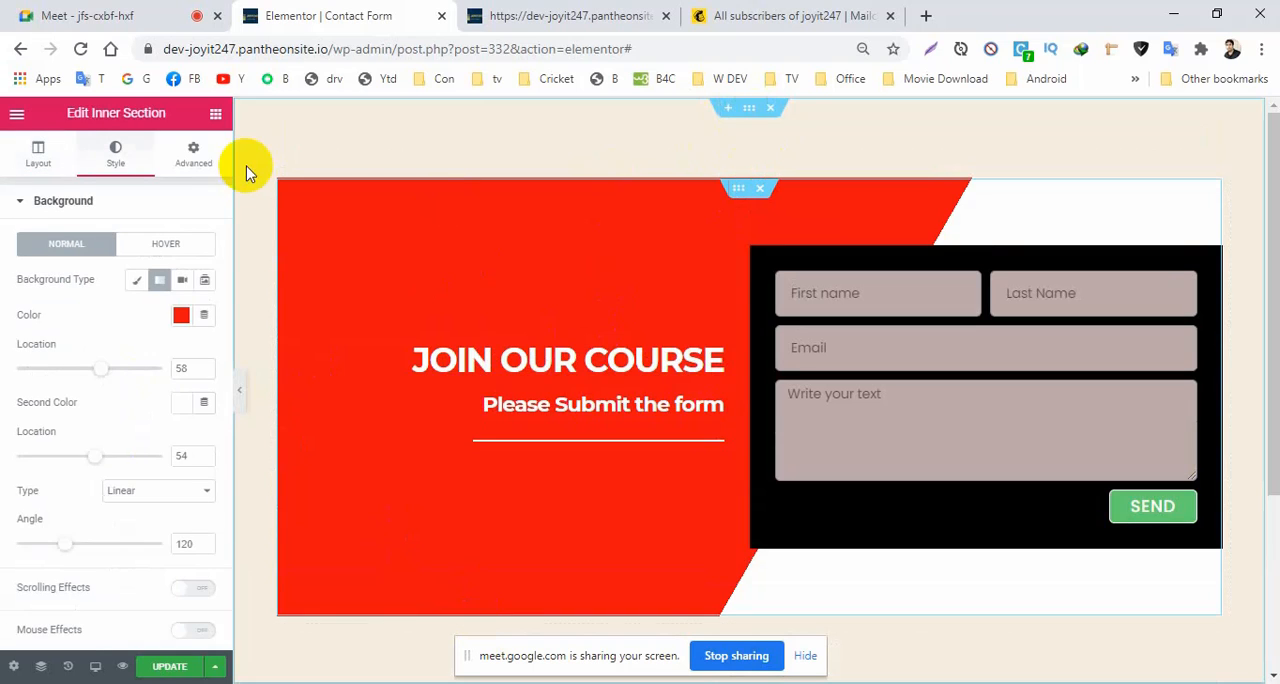
pyautogui.click(194, 150)
pyautogui.click(195, 274)
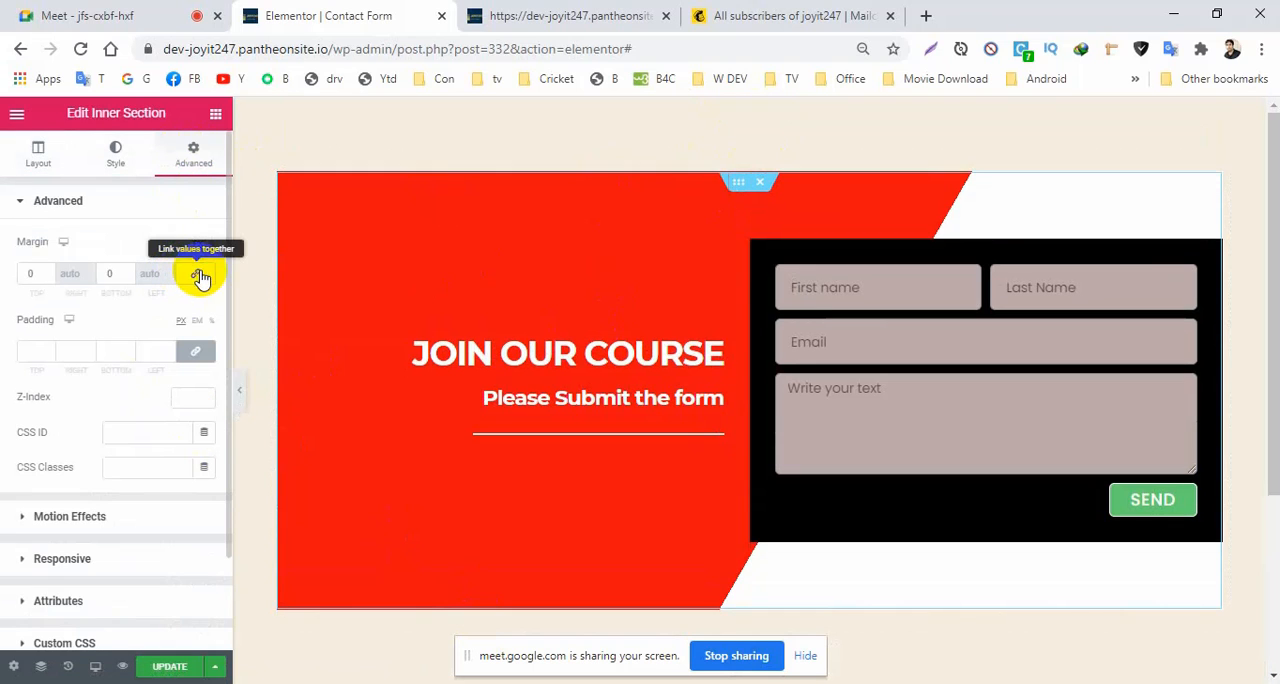
pyautogui.click(194, 352)
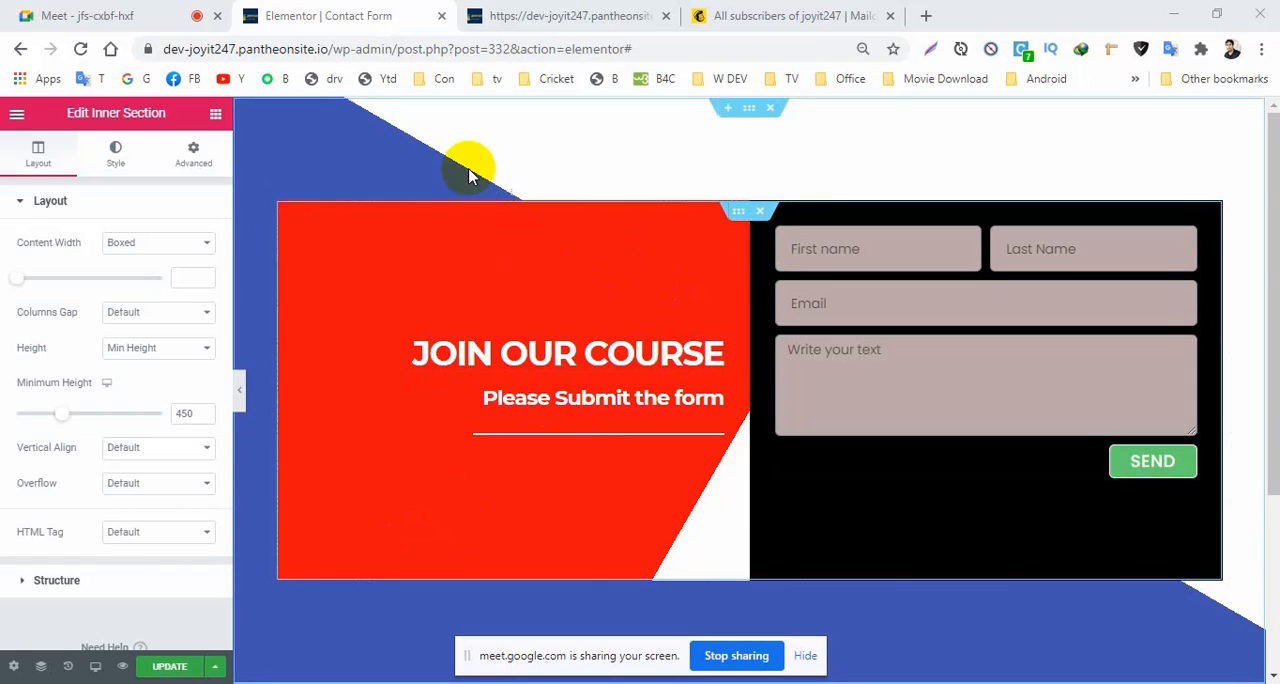
# Open the outer section's settings for editing.
pyautogui.click(749, 112)
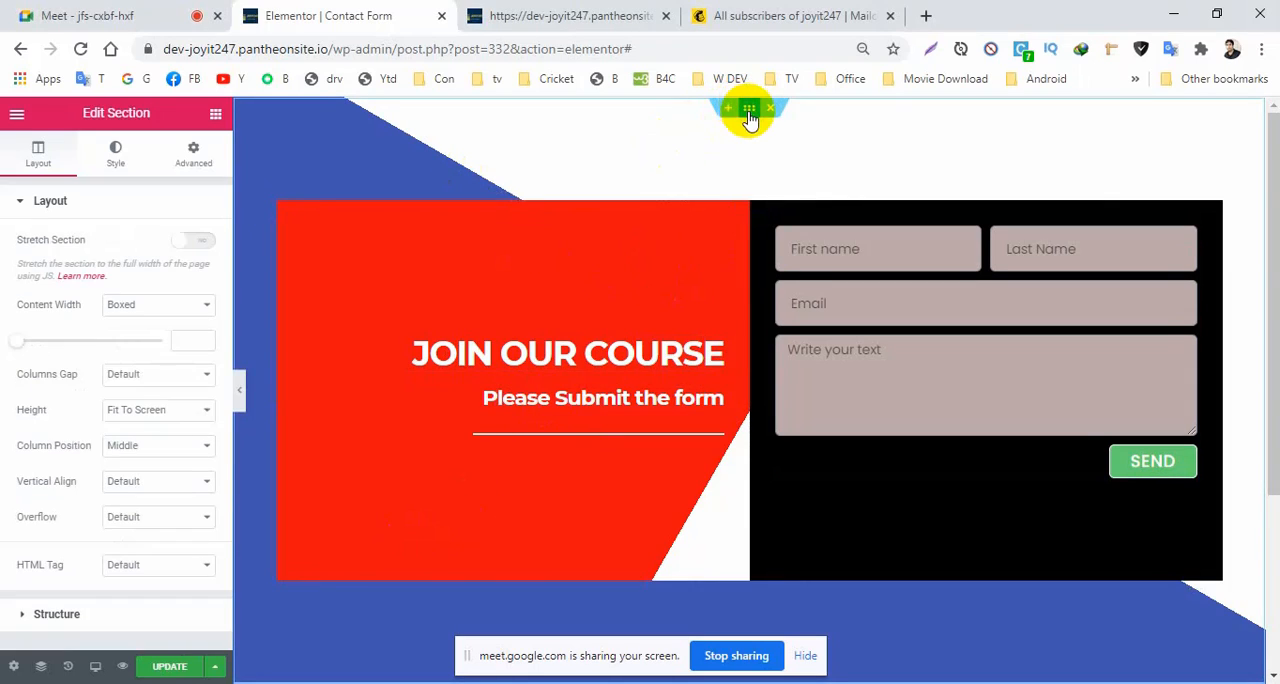
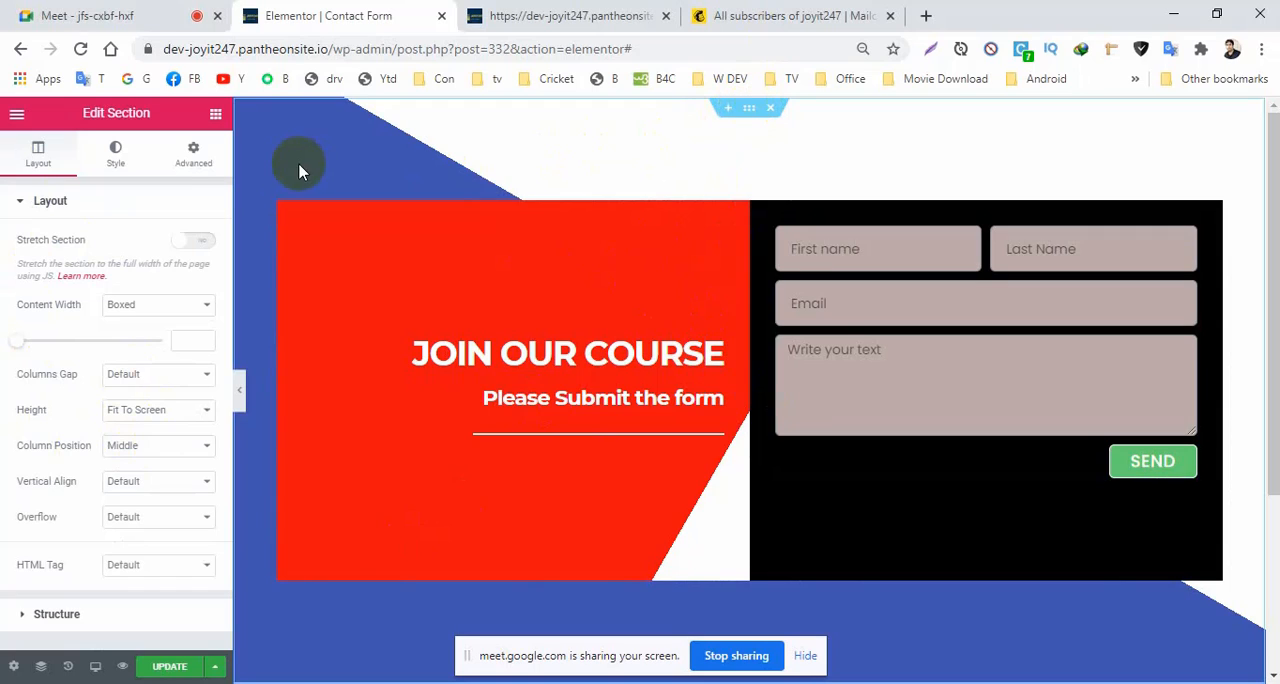
# Link the outer section's padding values and set the padding to 0 on all four sides.
pyautogui.click(193, 155)
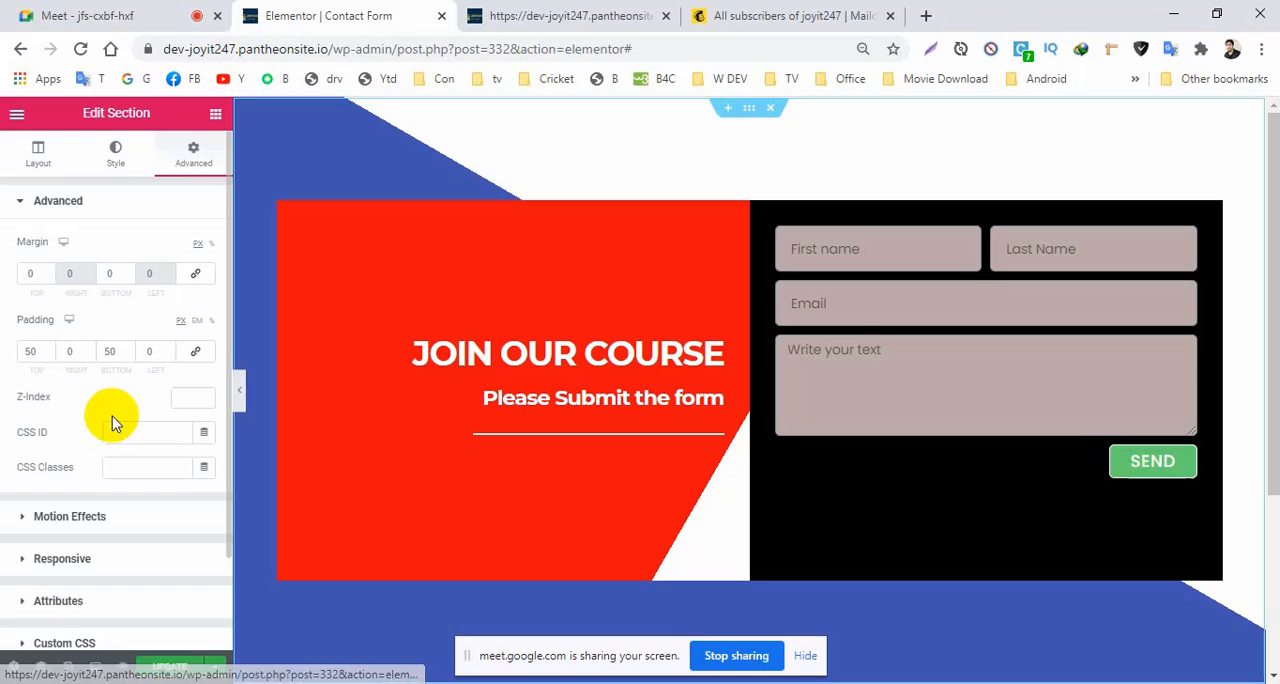
pyautogui.click(195, 352)
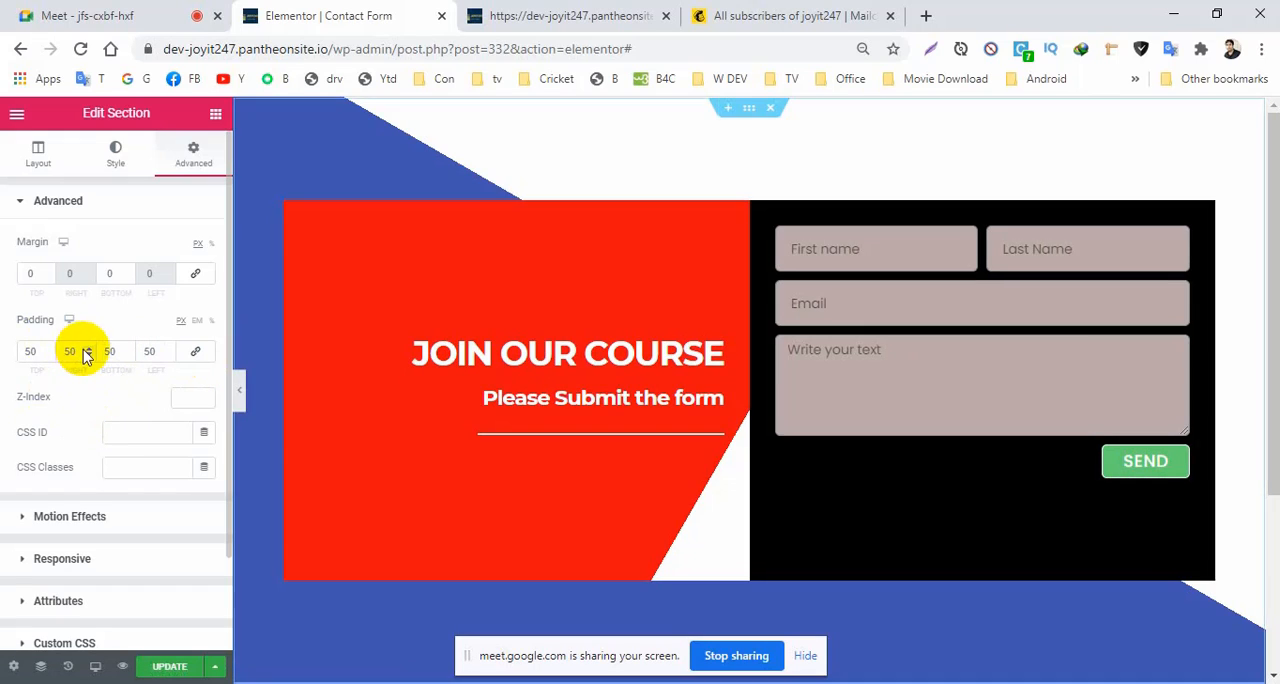
pyautogui.moveTo(39, 351); pyautogui.dragTo(3, 358)
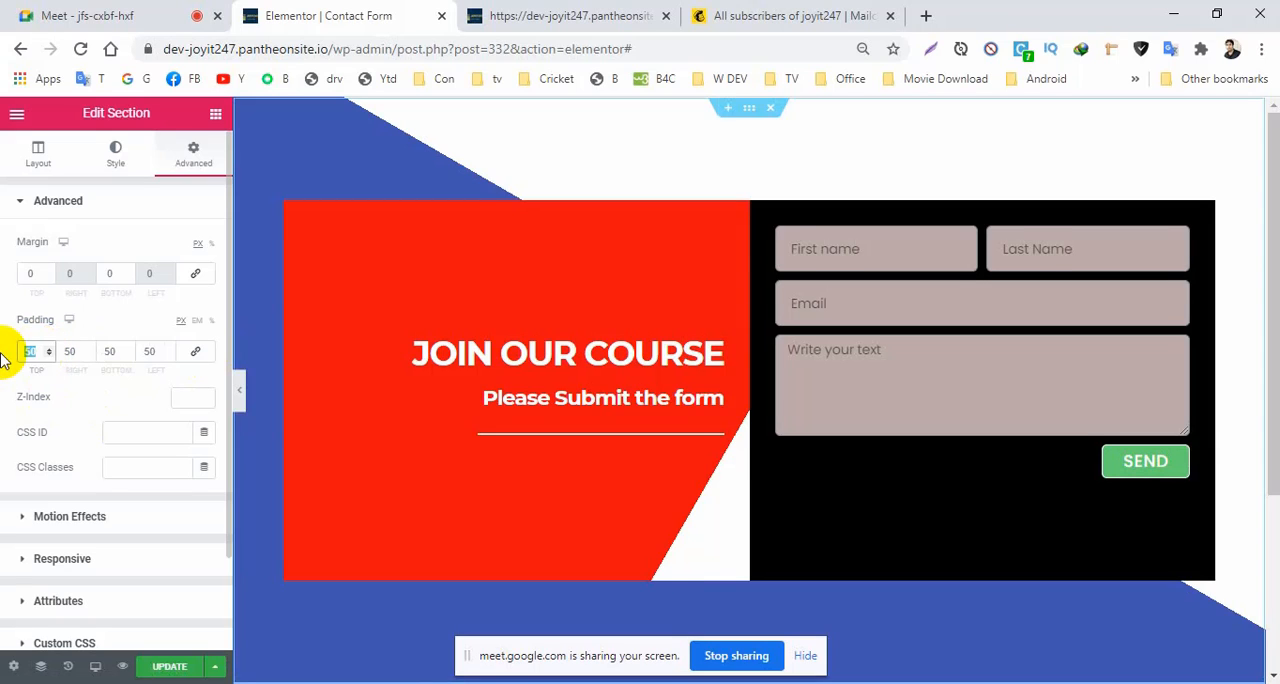
pyautogui.write('0')
pyautogui.click(192, 355)
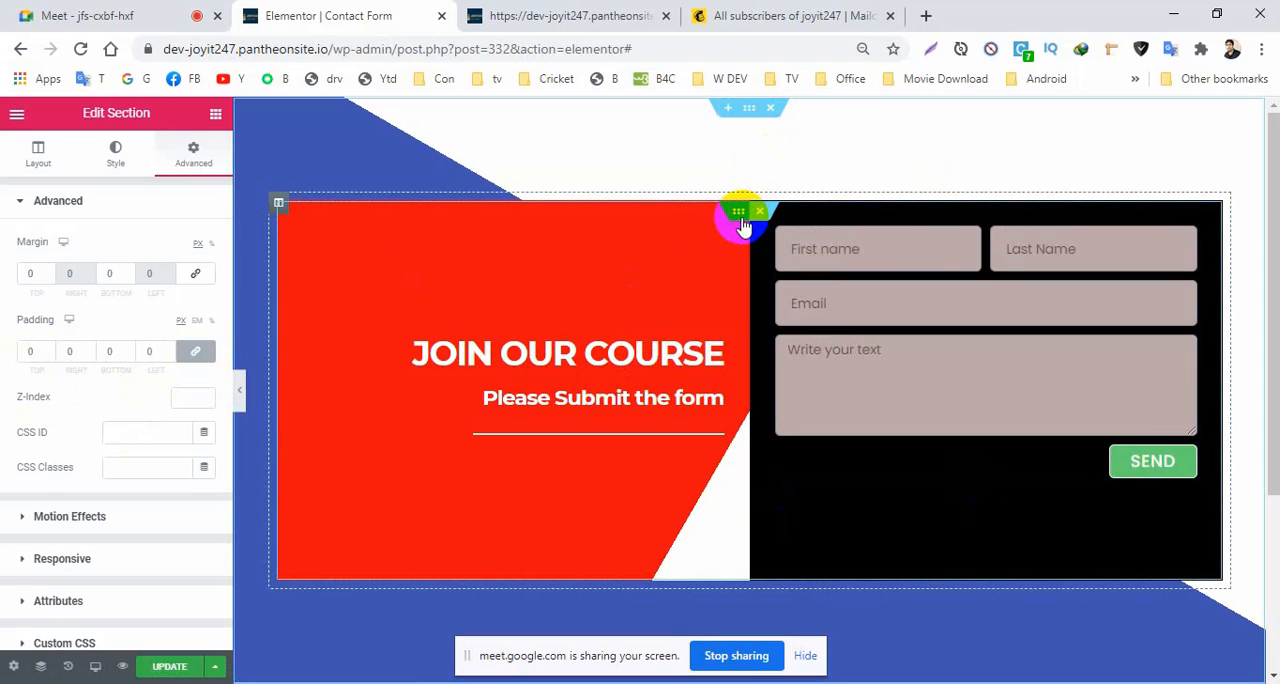
# Review the advanced and layout settings of the inner section holding the headings and form.
pyautogui.click(738, 212)
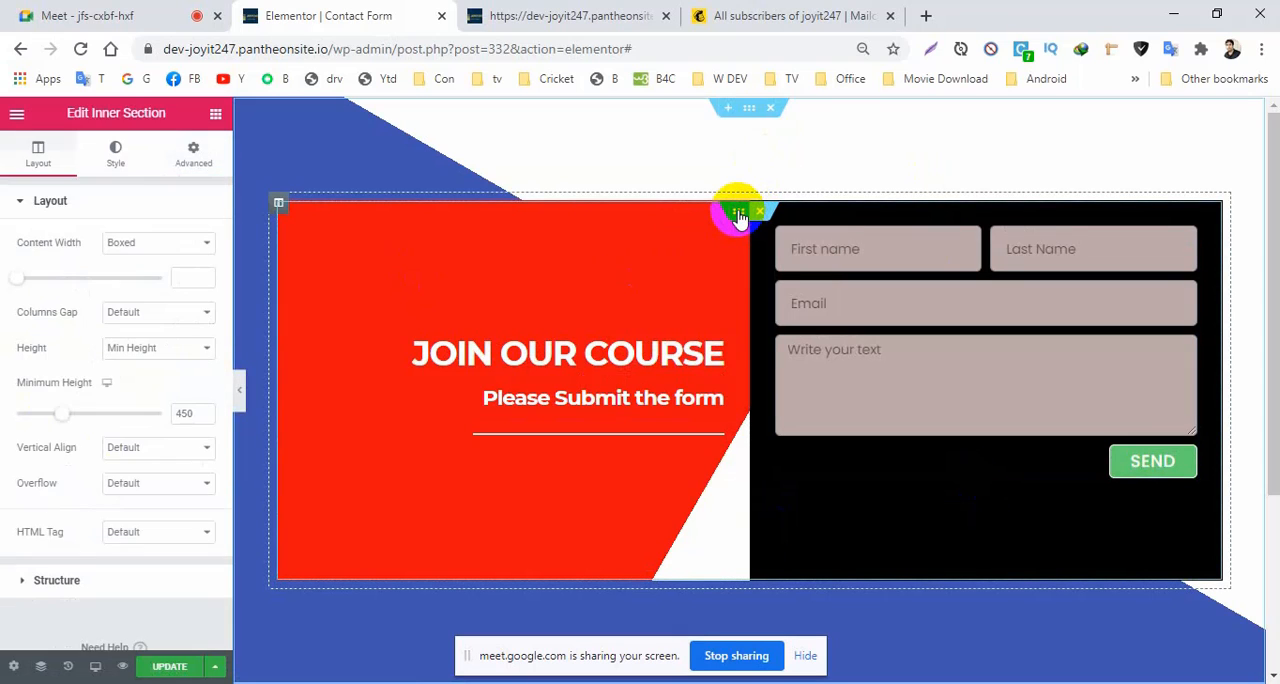
pyautogui.click(193, 152)
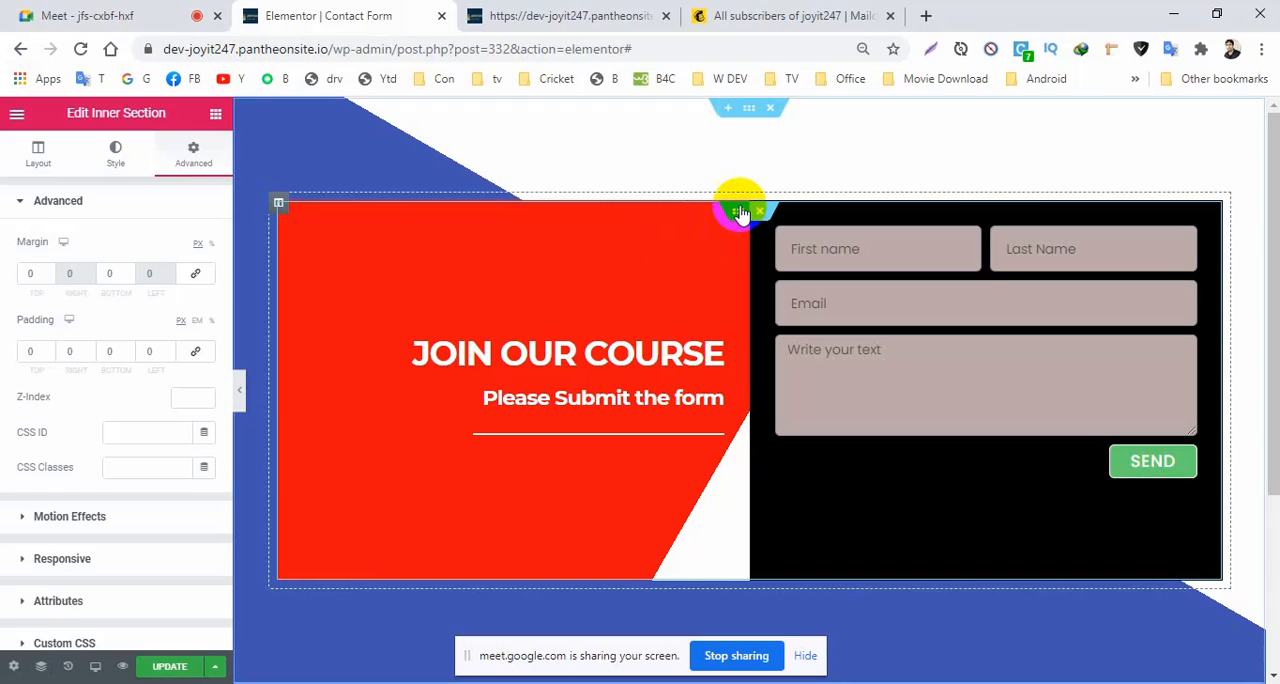
pyautogui.click(38, 155)
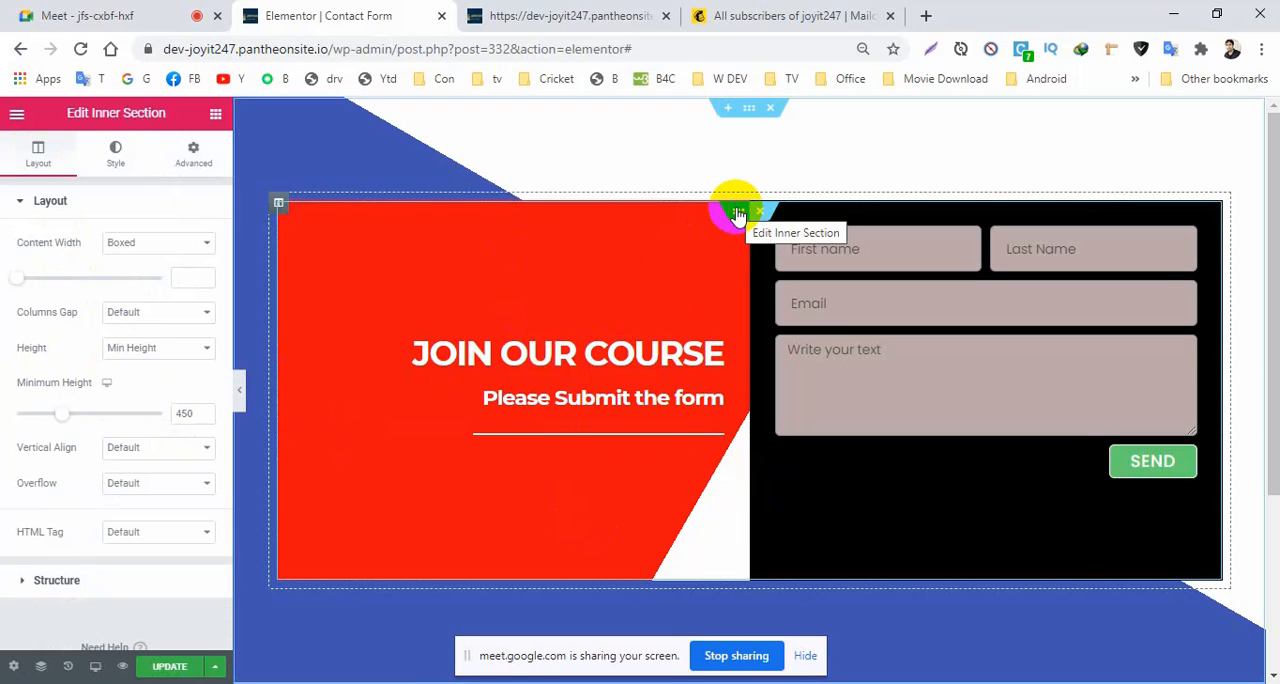
# Try a first-colour location of 48 in the inner section's background gradient, and return it to 51.
pyautogui.click(116, 160)
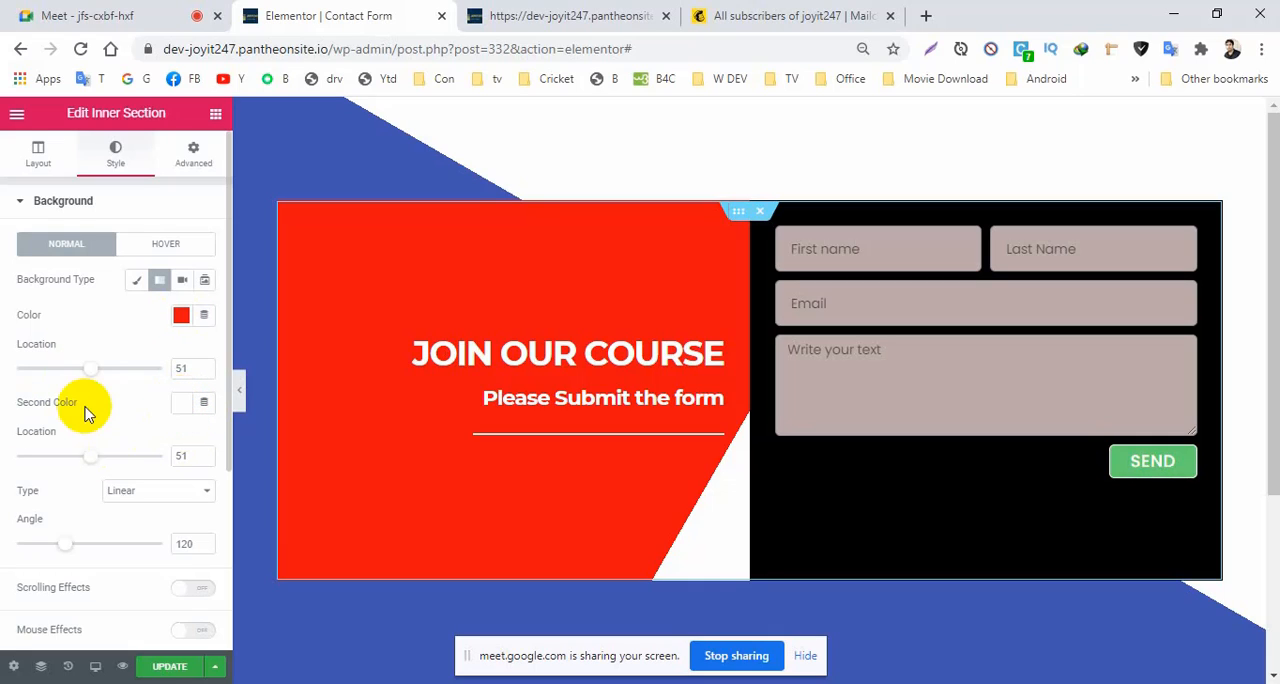
pyautogui.click(205, 373)
pyautogui.click(205, 373)
pyautogui.click(205, 373)
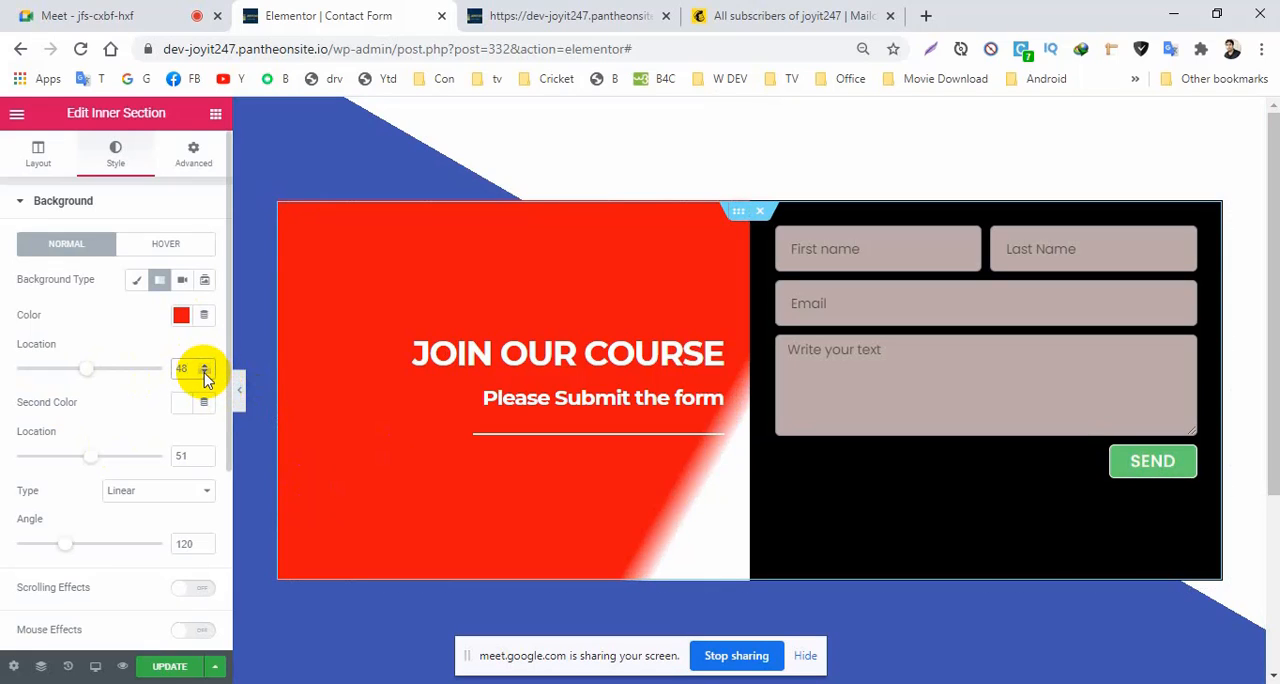
pyautogui.click(203, 366)
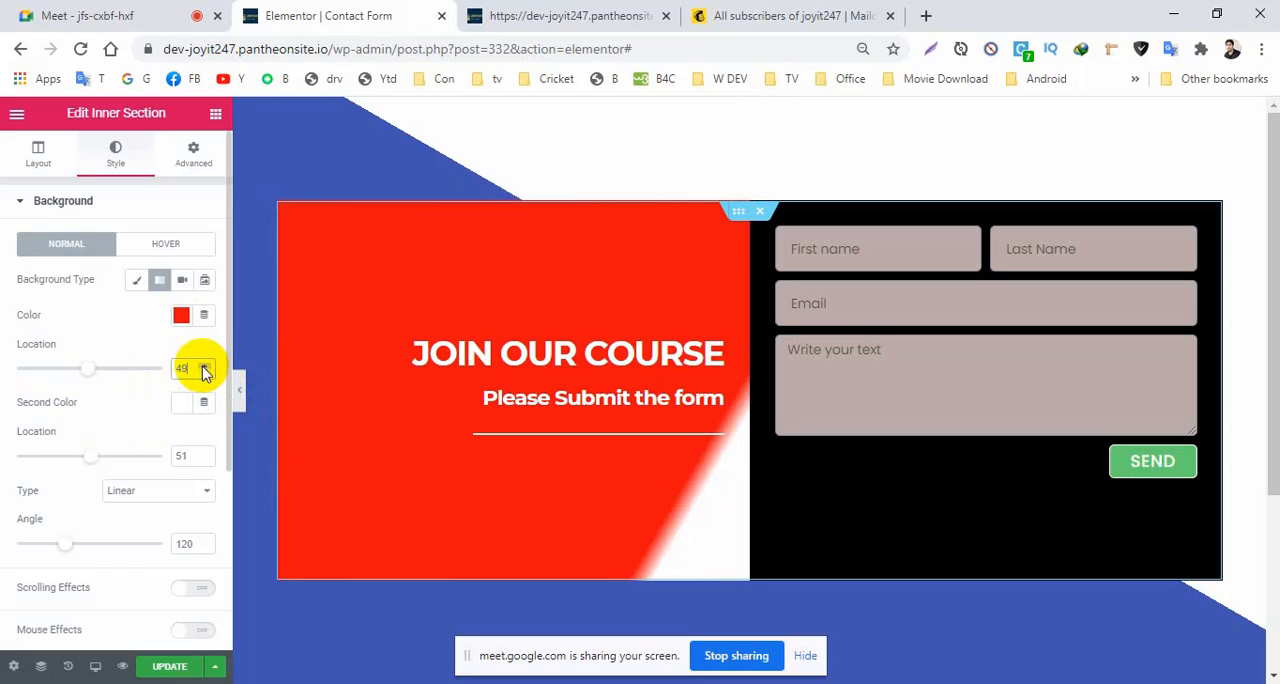
pyautogui.click(205, 366)
pyautogui.click(205, 366)
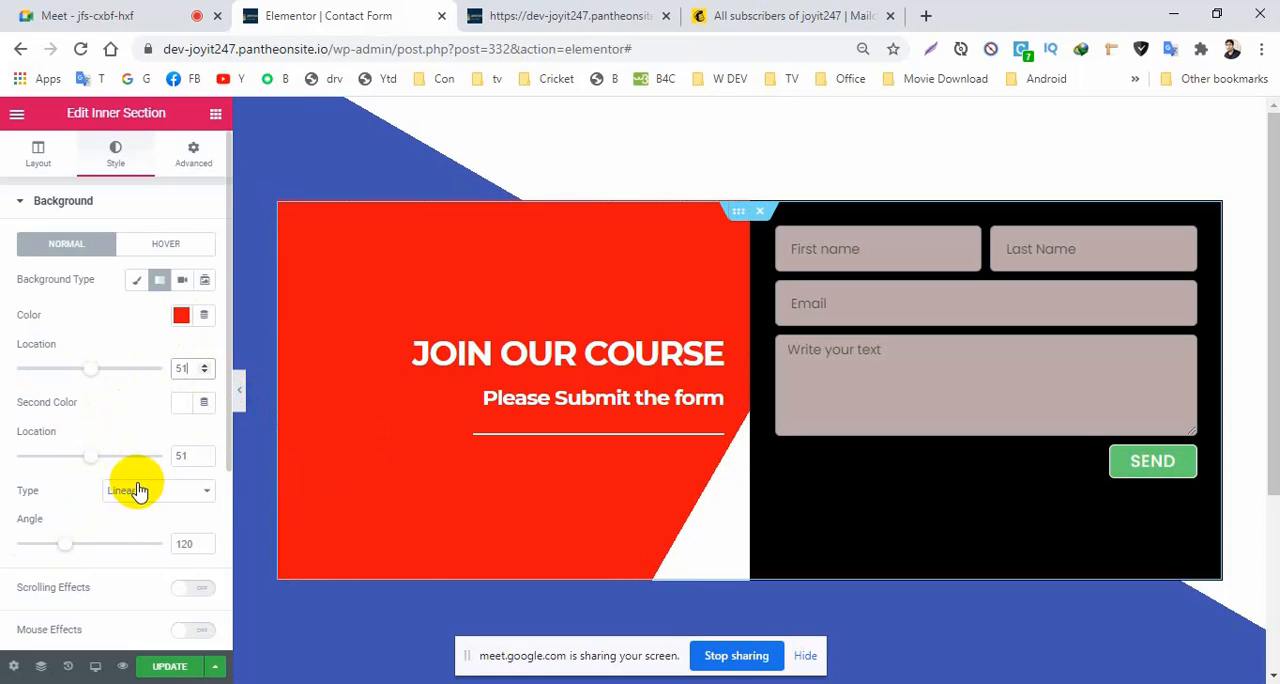
# Try a 140-degree angle for the inner section's background gradient, and return it to 120.
pyautogui.click(204, 541)
pyautogui.click(204, 541)
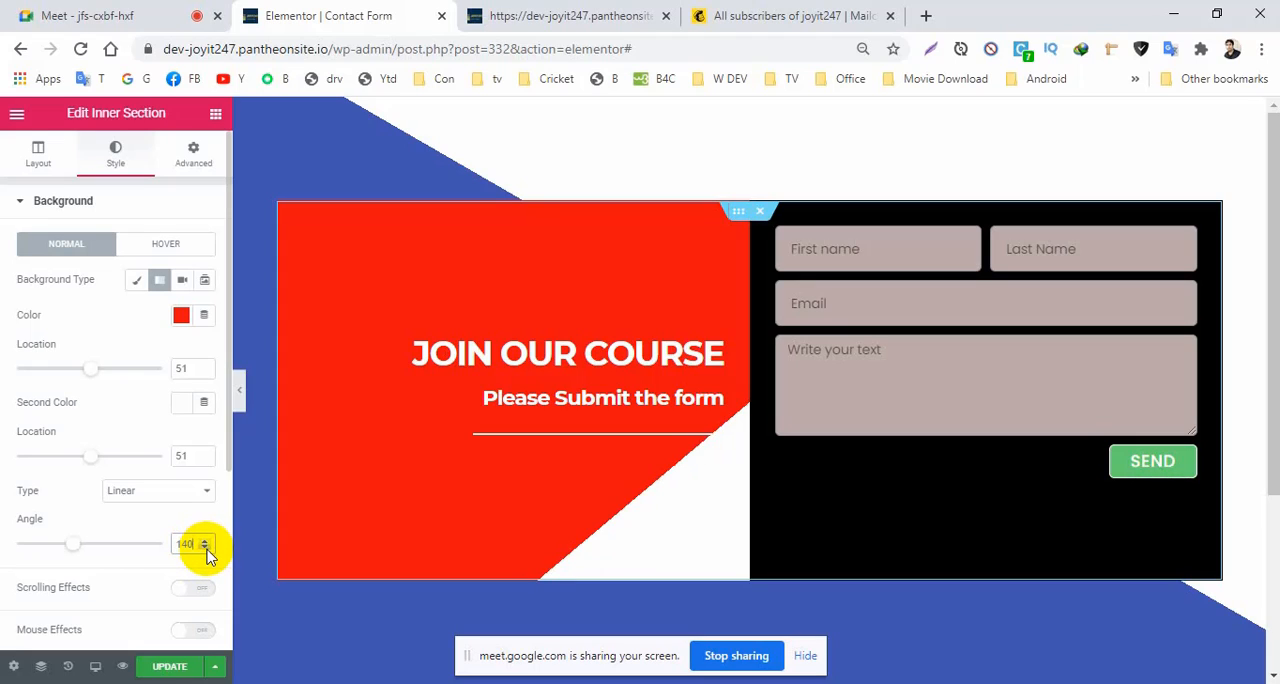
pyautogui.click(204, 548)
pyautogui.click(205, 548)
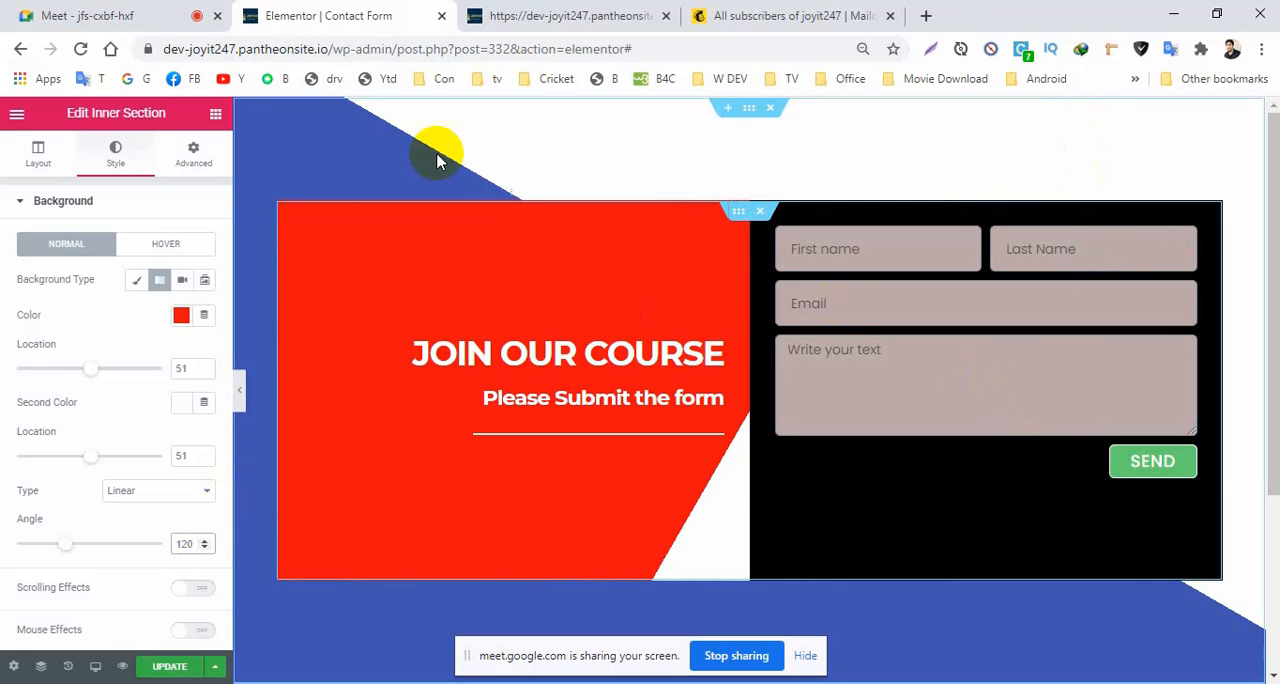
# Set the outer section's background gradient locations to 56 for the first colour and 52 for the second.
pyautogui.click(749, 113)
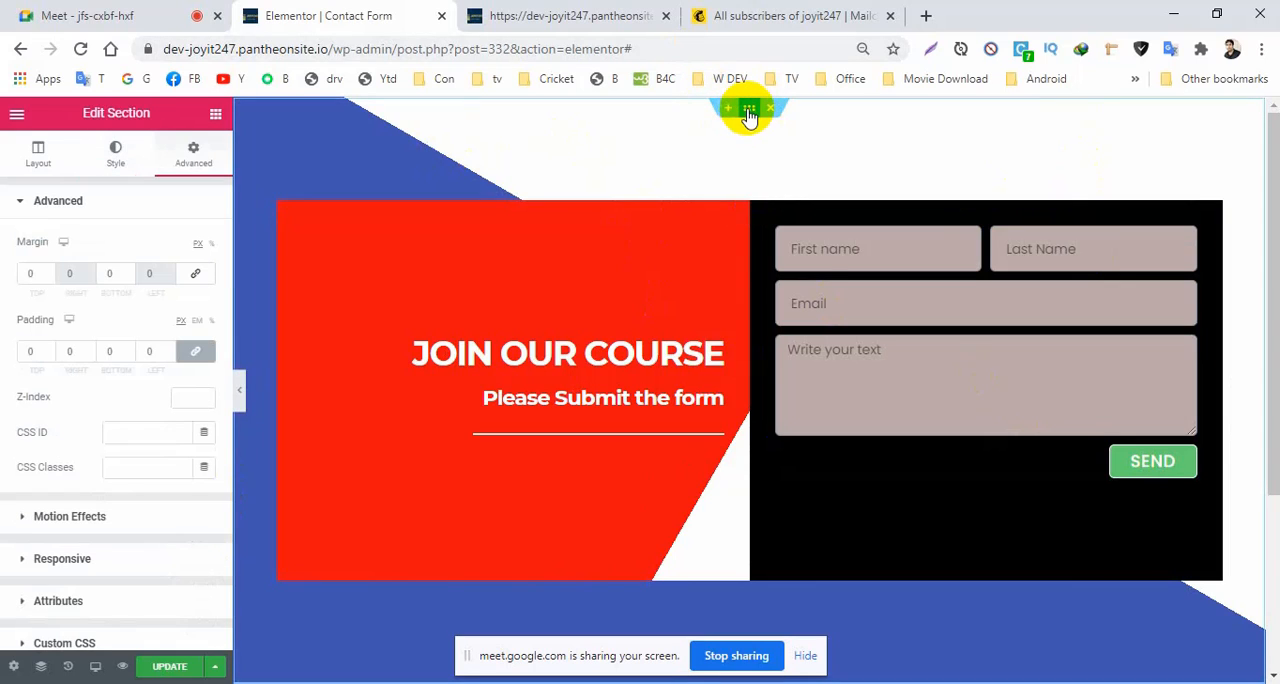
pyautogui.click(116, 152)
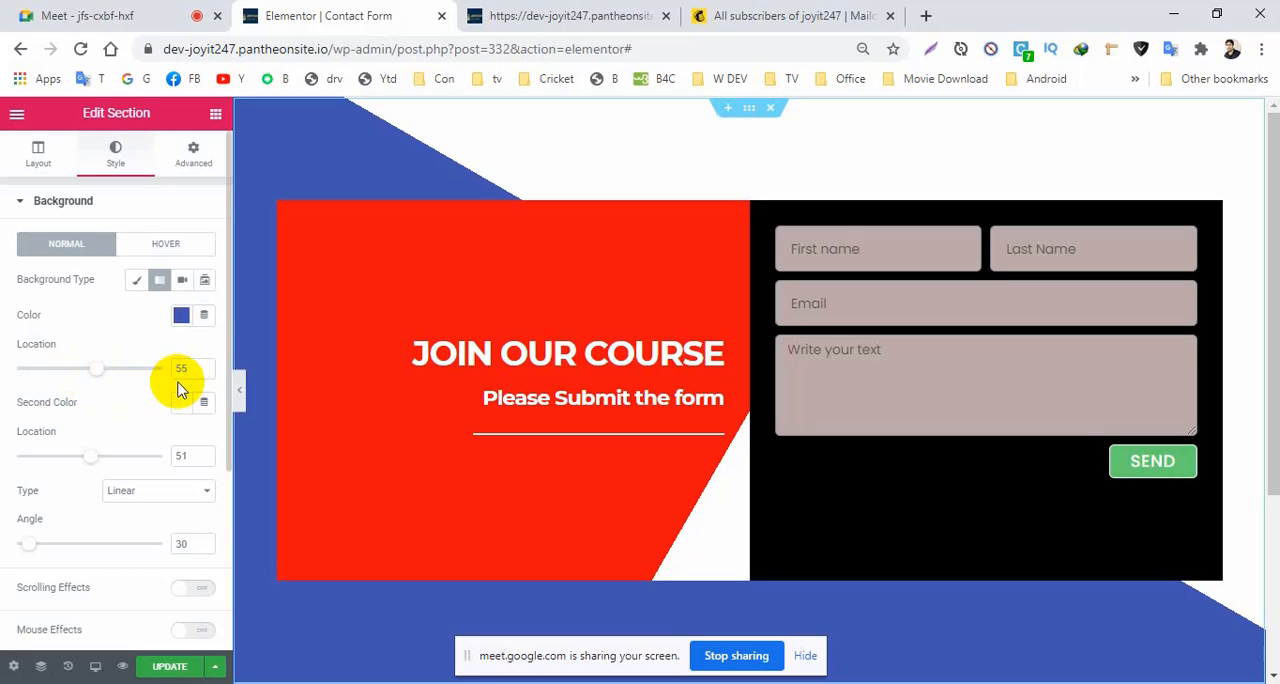
pyautogui.click(205, 366)
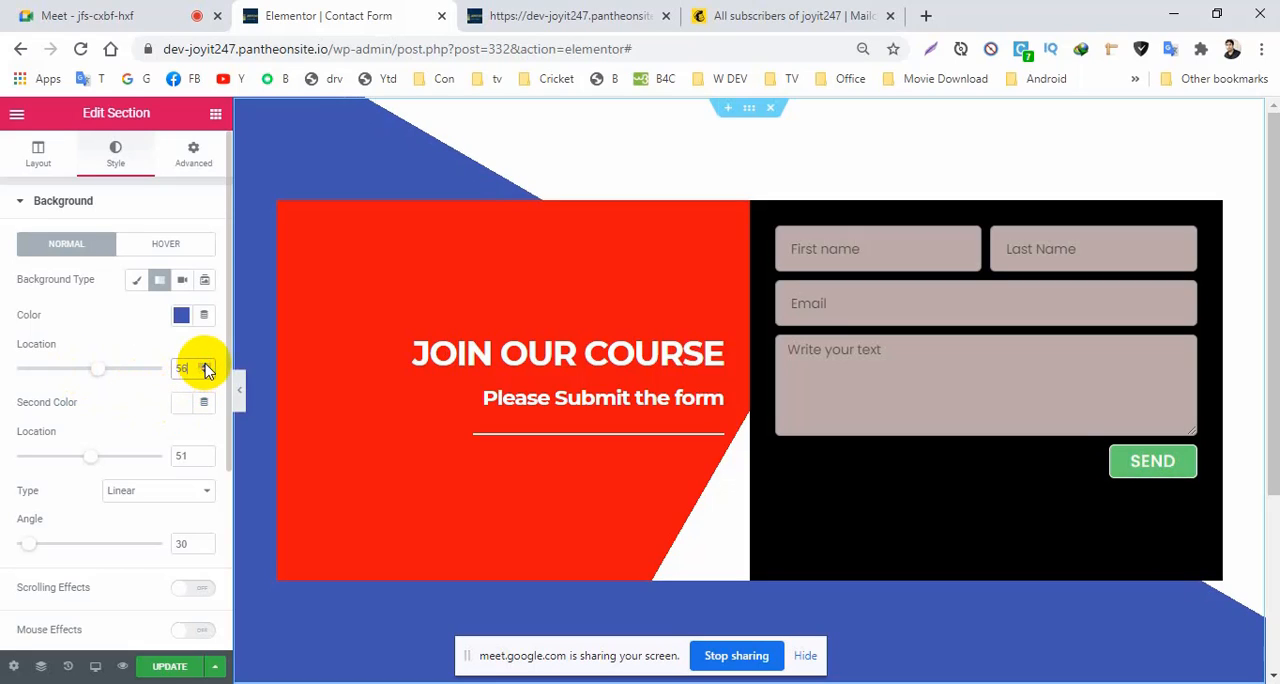
pyautogui.click(205, 366)
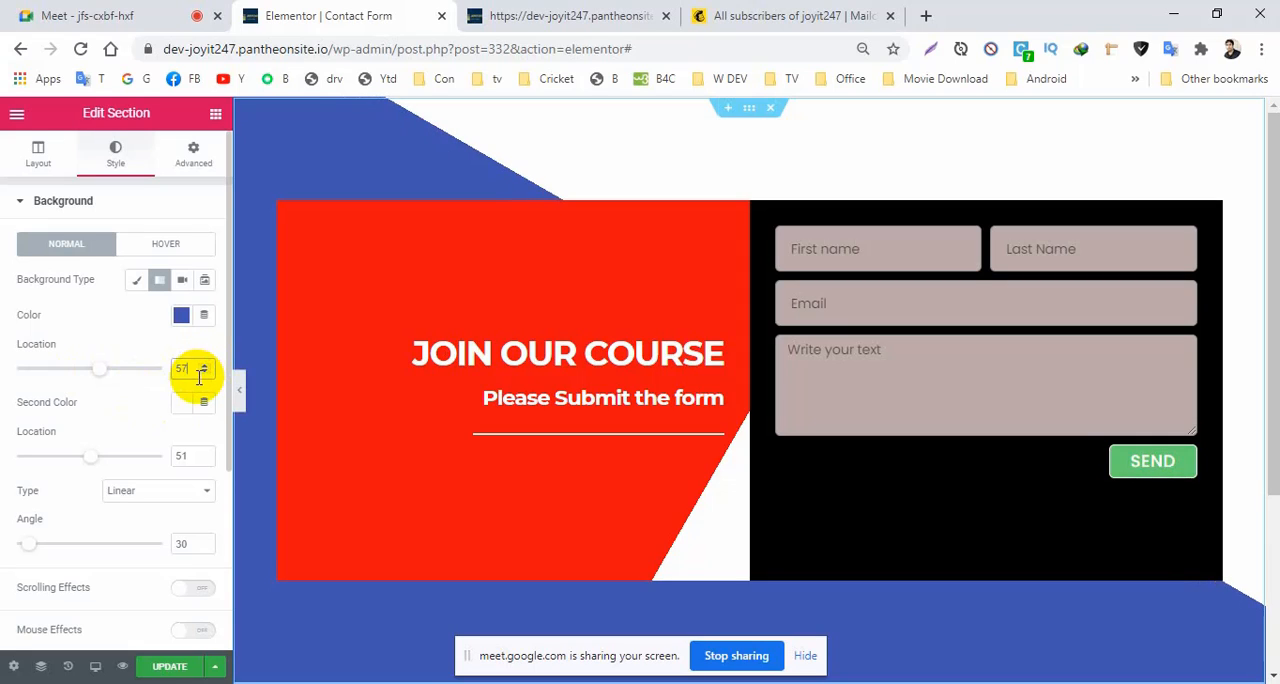
pyautogui.click(205, 366)
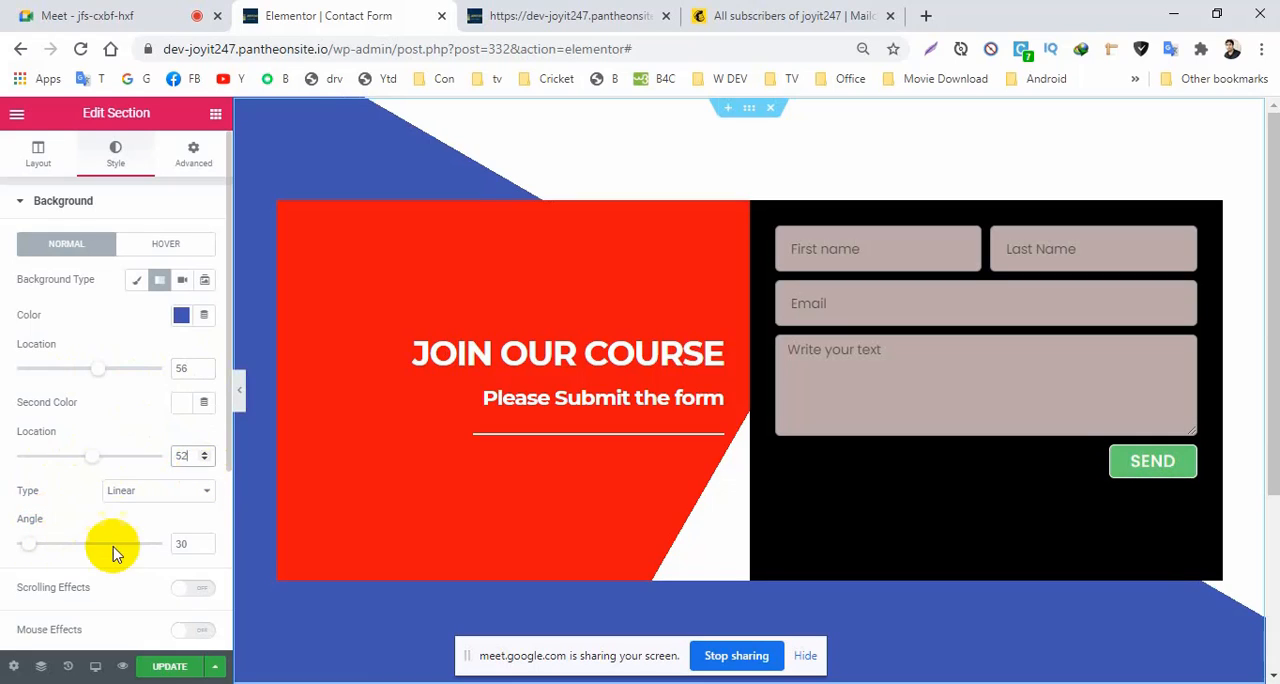
# Try an angle of 40 for the outer section's gradient, return it to 30, and update the page.
pyautogui.click(205, 541)
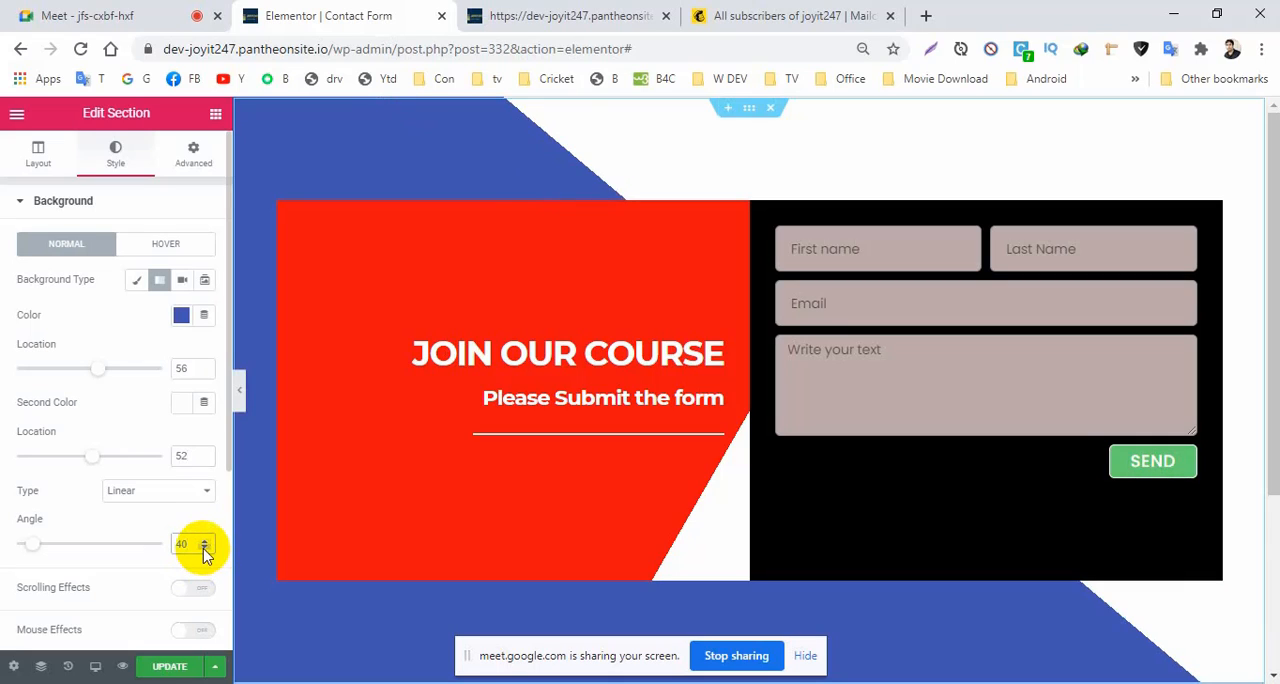
pyautogui.click(205, 549)
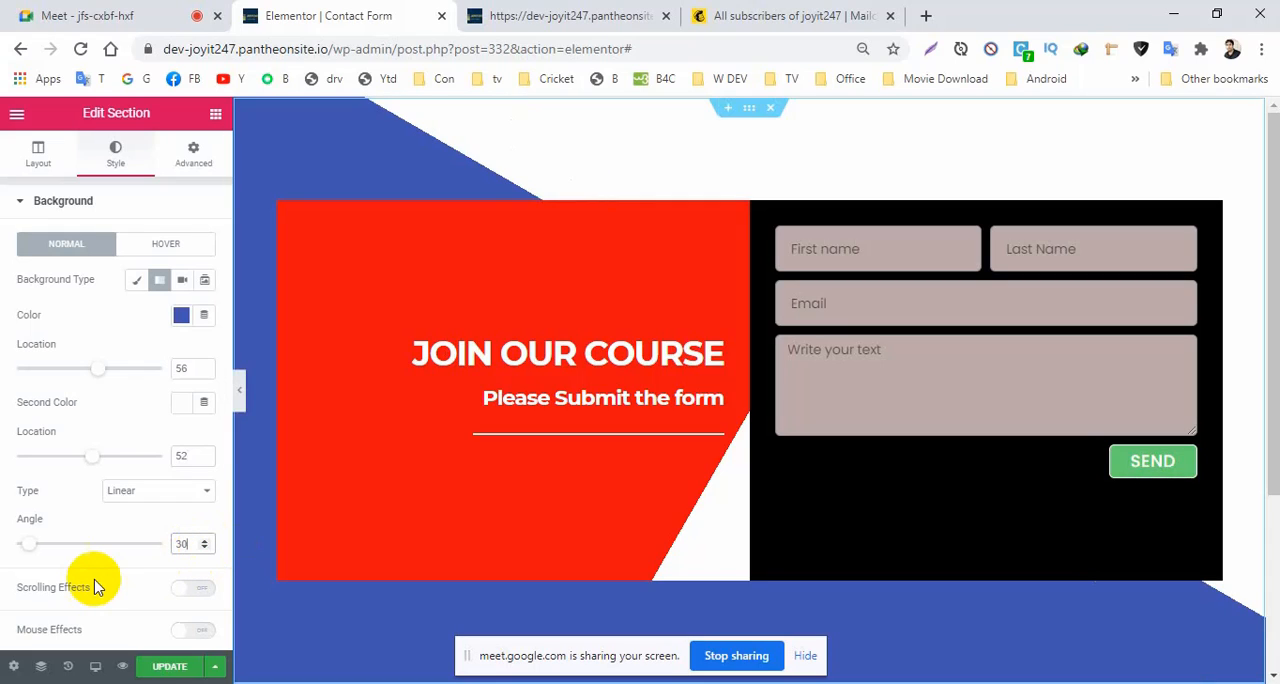
pyautogui.click(178, 668)
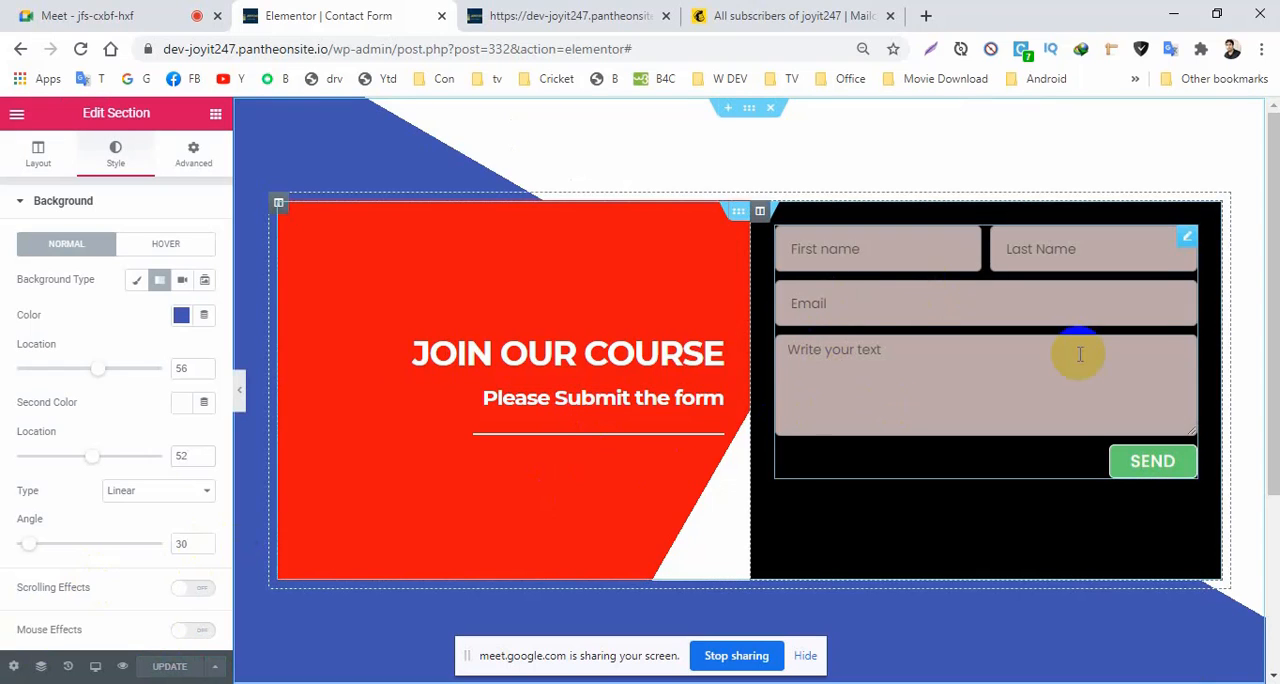
# Open the form widget's content settings and examine its Actions After Submit.
pyautogui.click(1187, 240)
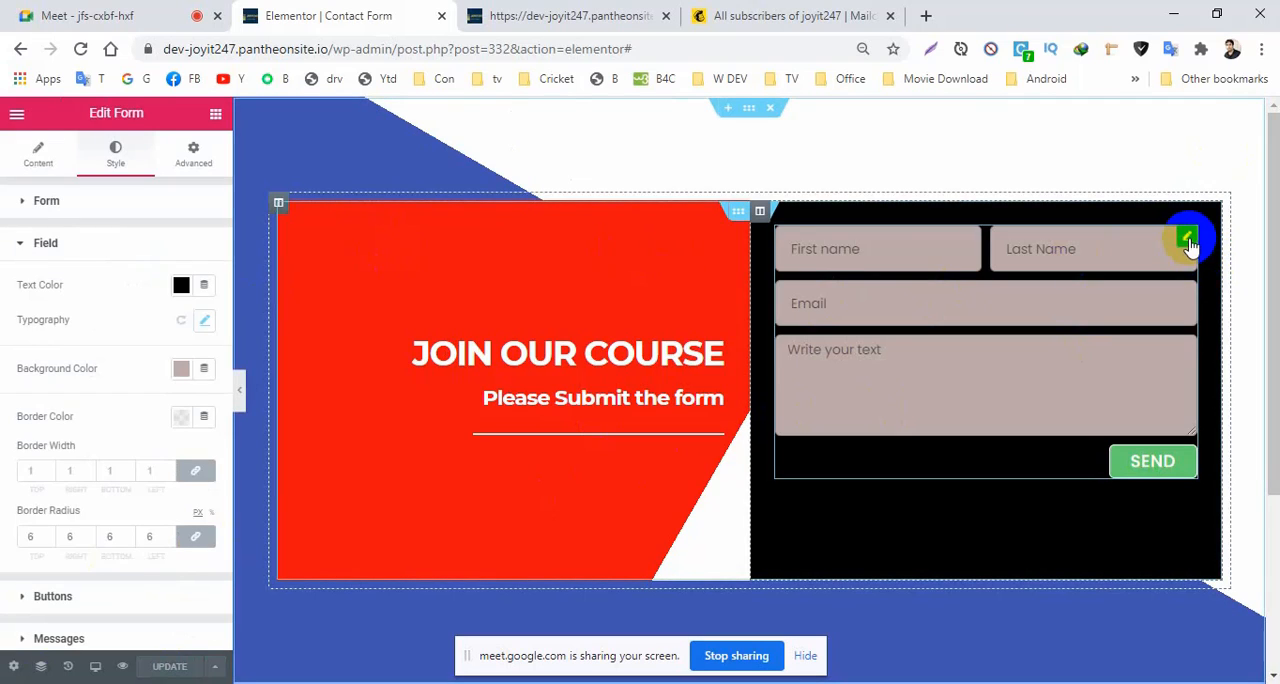
pyautogui.click(23, 243)
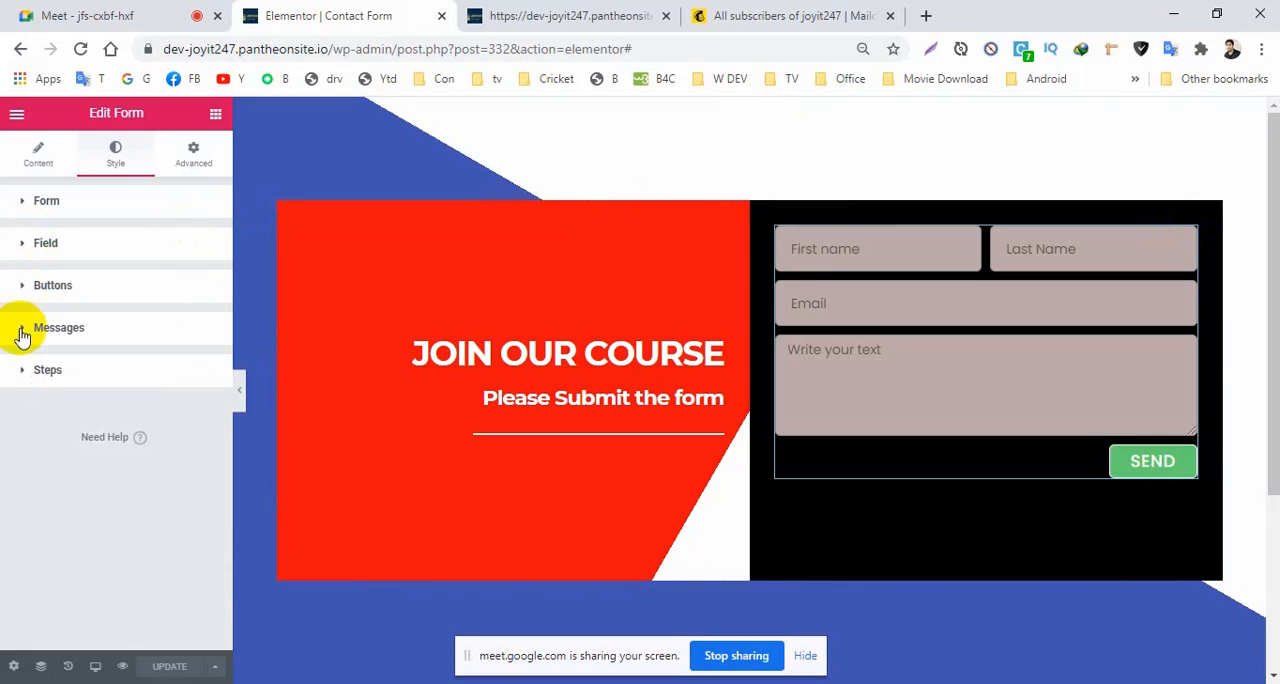
pyautogui.click(38, 158)
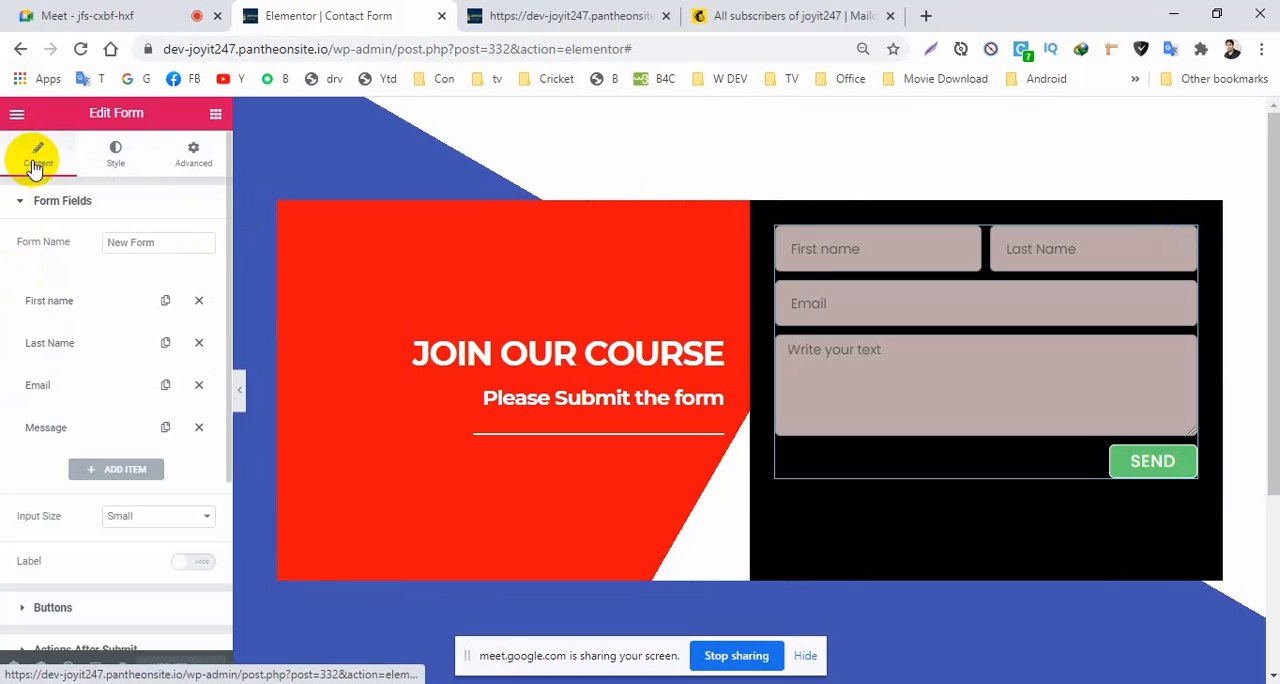
pyautogui.click(22, 202)
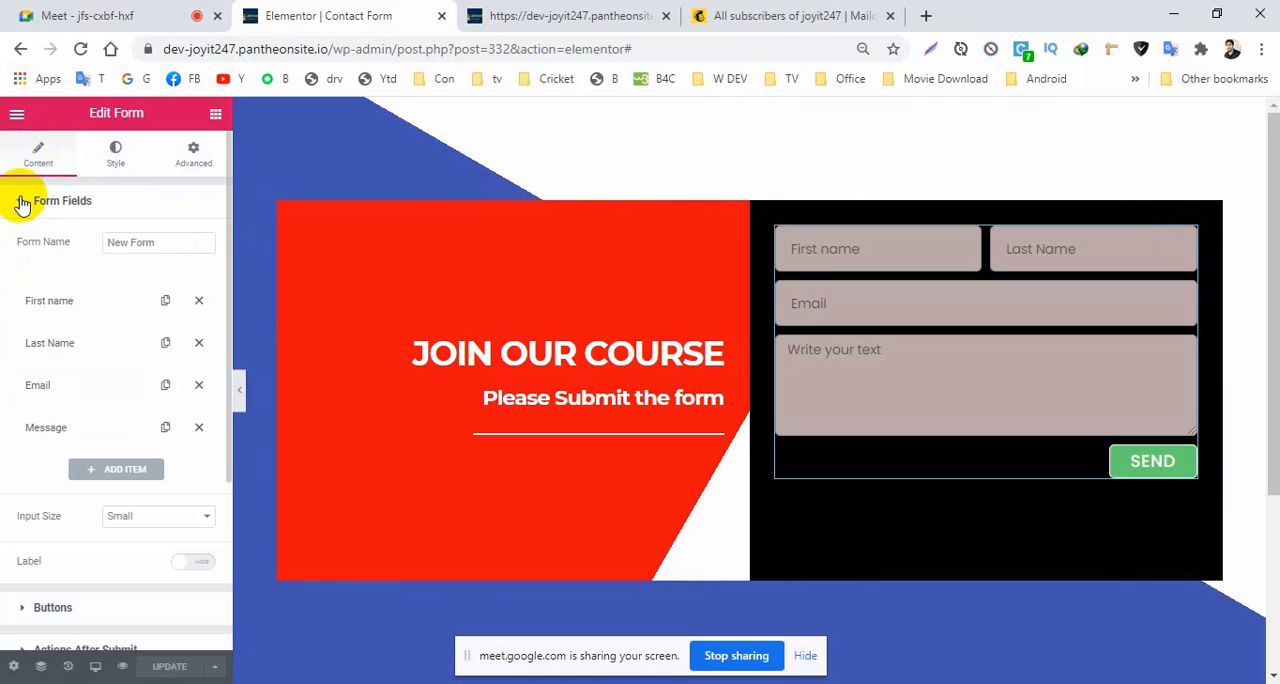
pyautogui.click(22, 202)
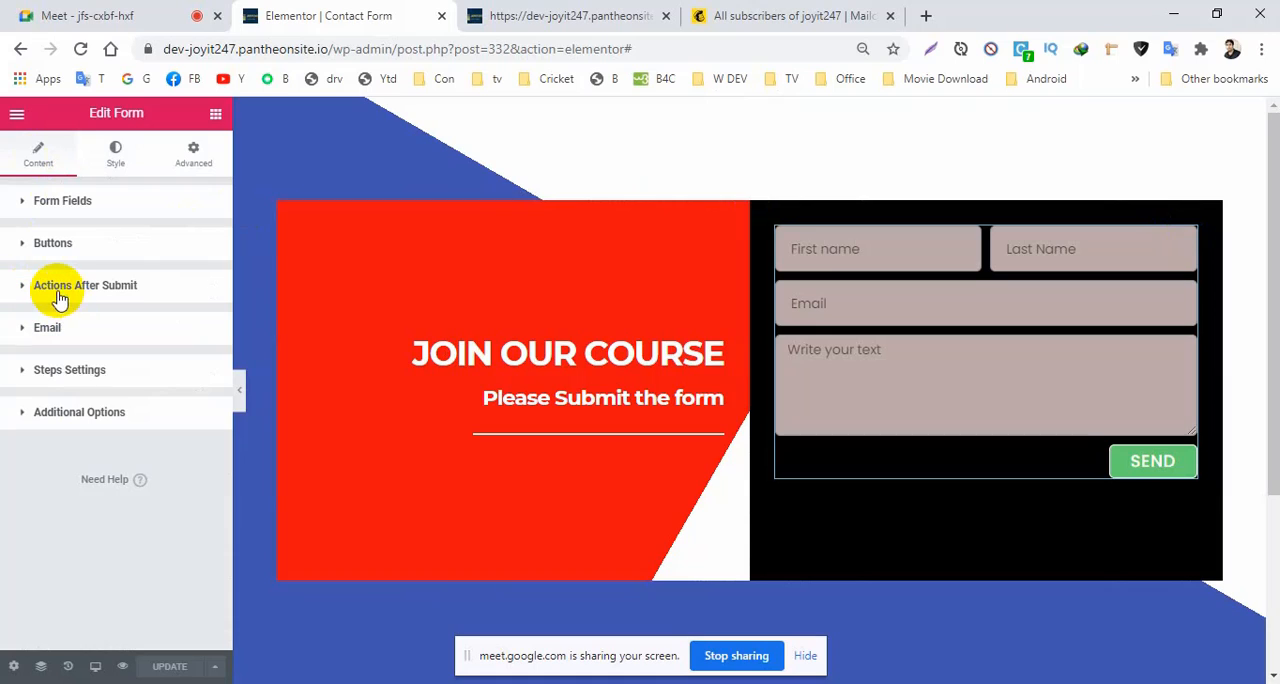
pyautogui.click(24, 290)
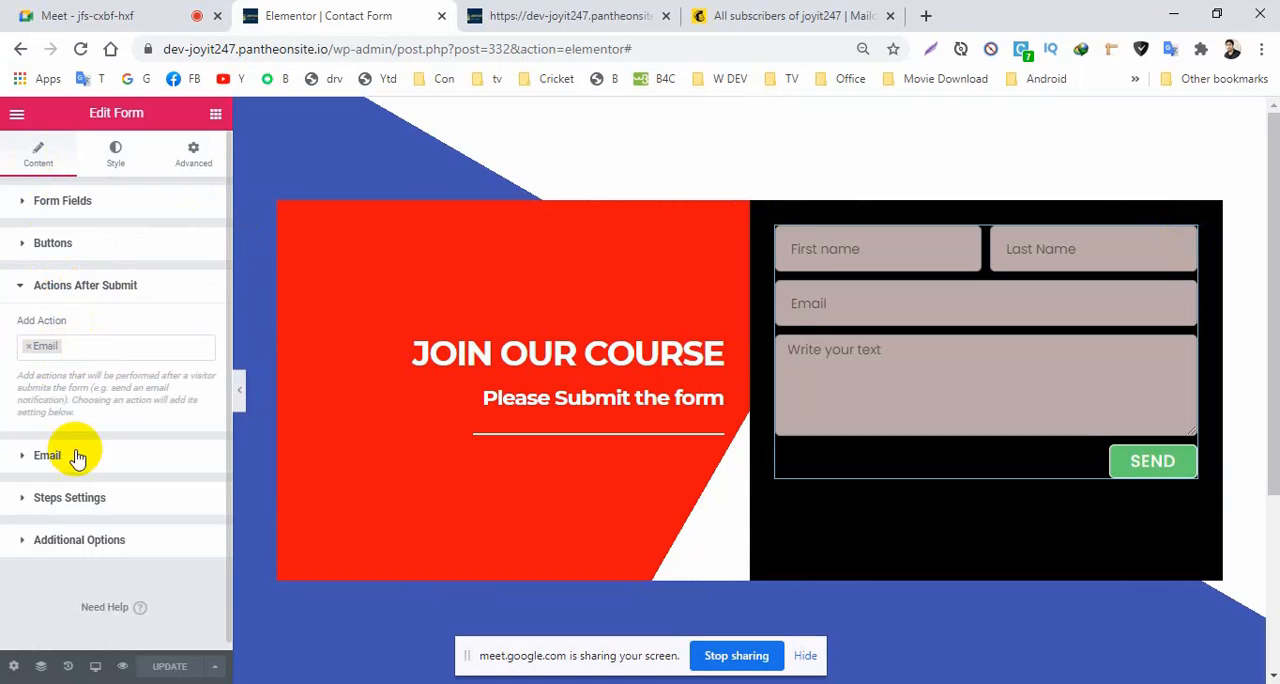
# Change the subject of the form's notification email to New email from "" and update the page.
pyautogui.click(24, 462)
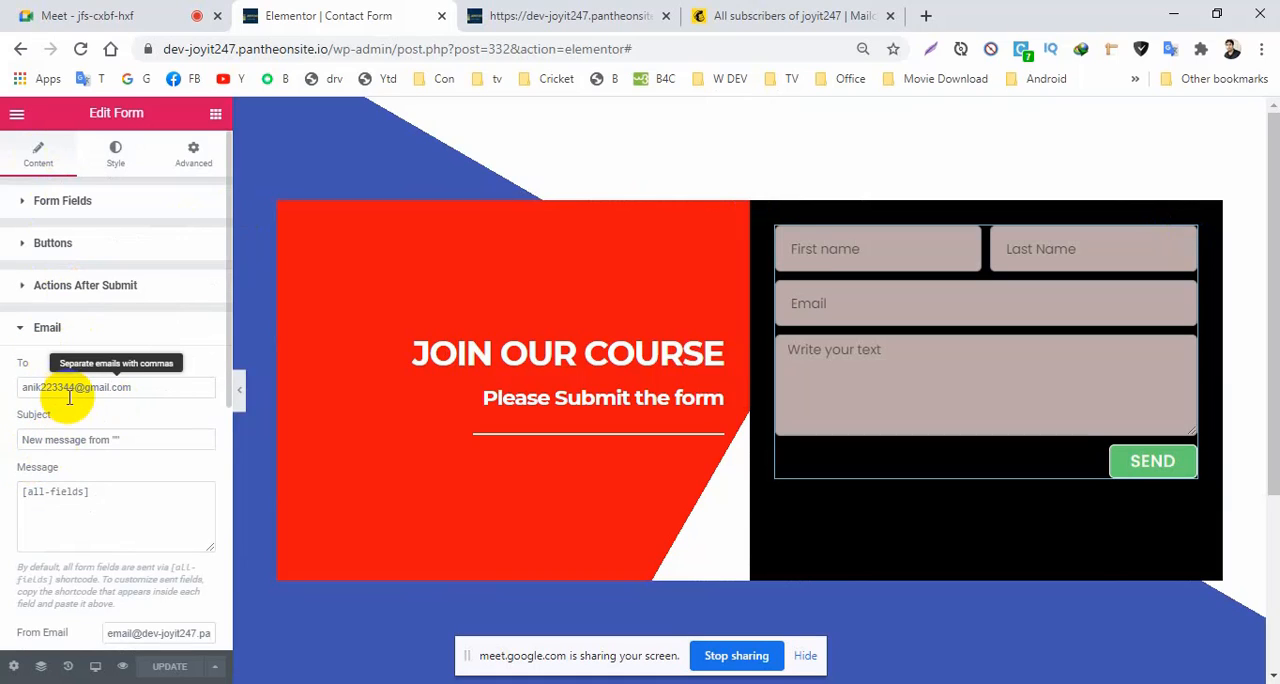
pyautogui.moveTo(149, 394); pyautogui.dragTo(24, 389)
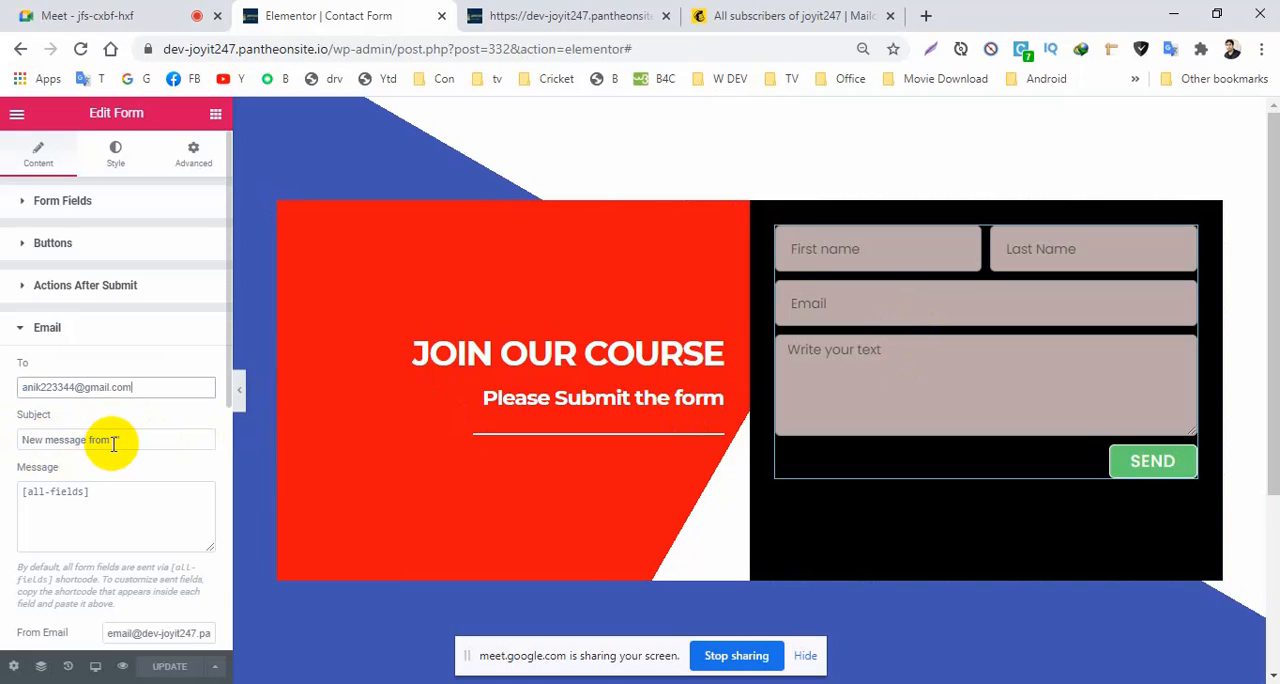
pyautogui.moveTo(87, 441); pyautogui.dragTo(62, 440)
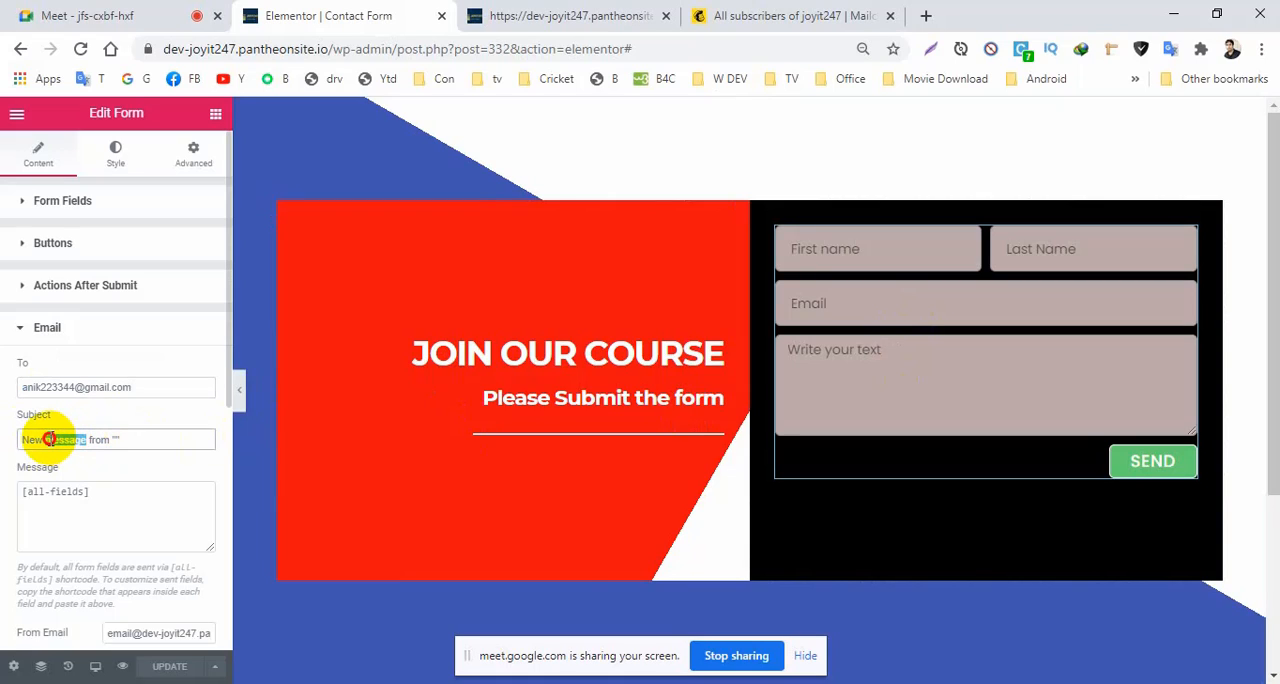
pyautogui.write('email')
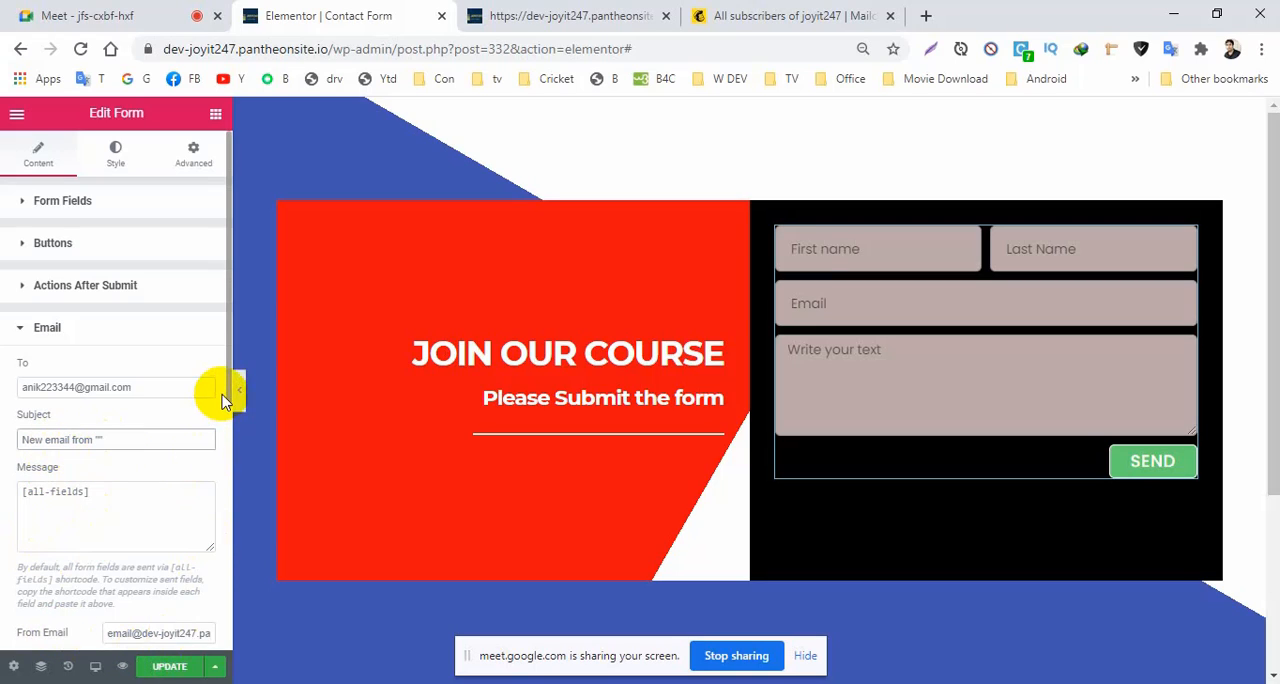
pyautogui.moveTo(226, 396); pyautogui.dragTo(228, 544)
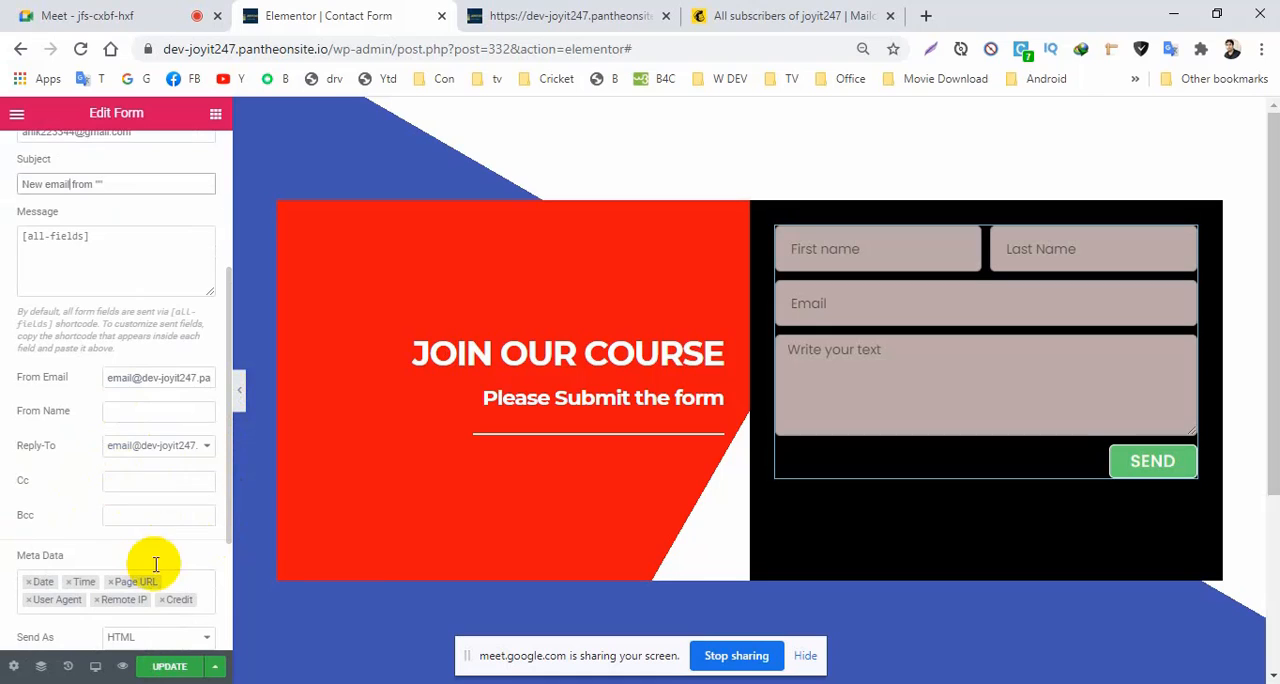
pyautogui.click(162, 668)
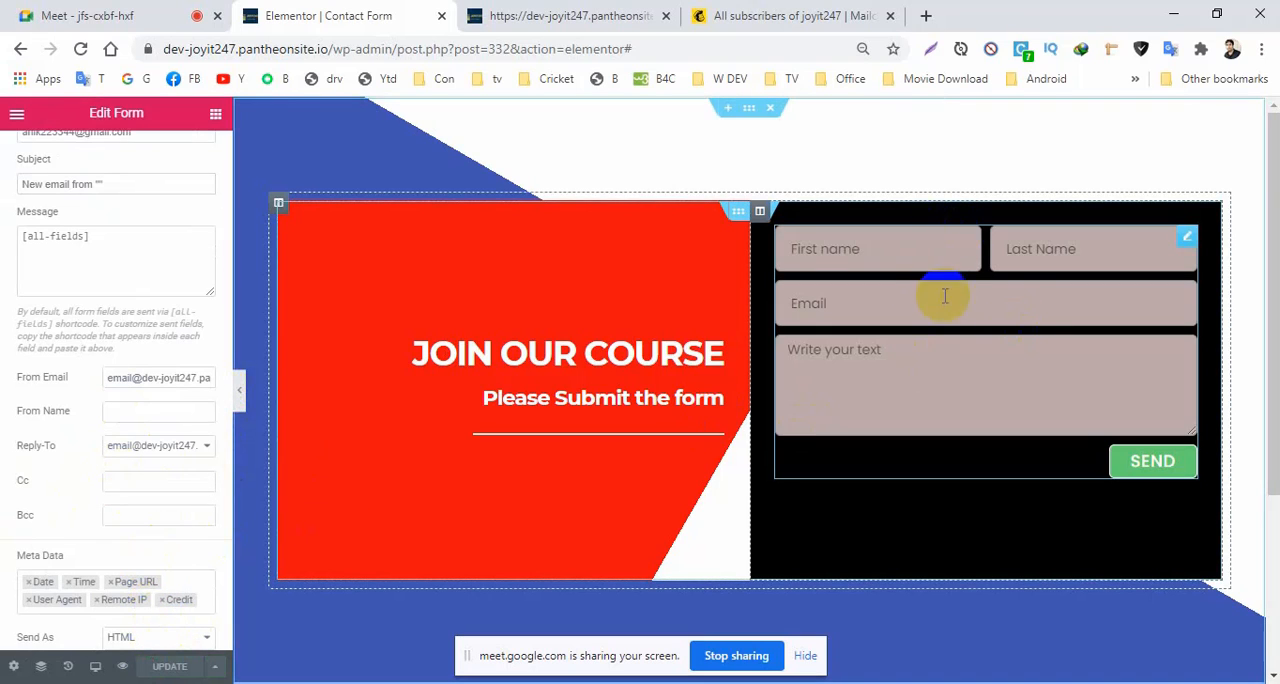
# Fill in the contact form preview's first name and last name fields with the sender's first and last name.
pyautogui.click(836, 257)
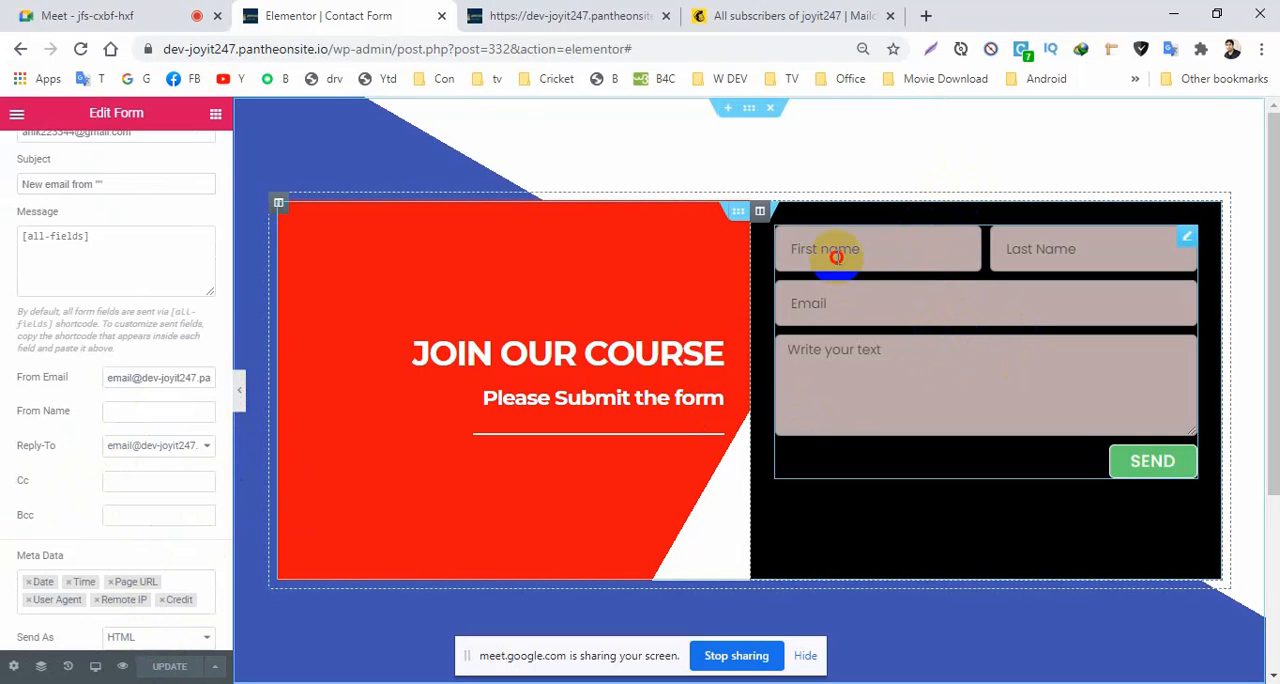
pyautogui.click(814, 306)
pyautogui.click(1028, 254)
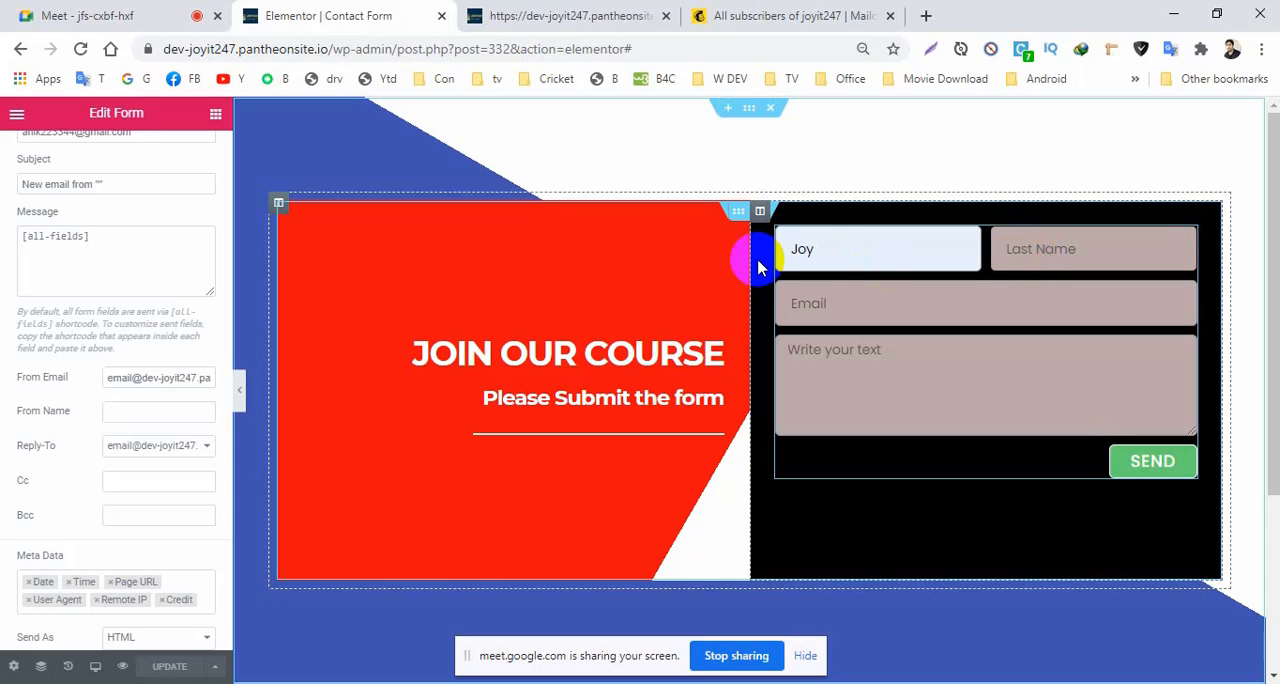
pyautogui.doubleClick(800, 249)
pyautogui.press('BackSpace')
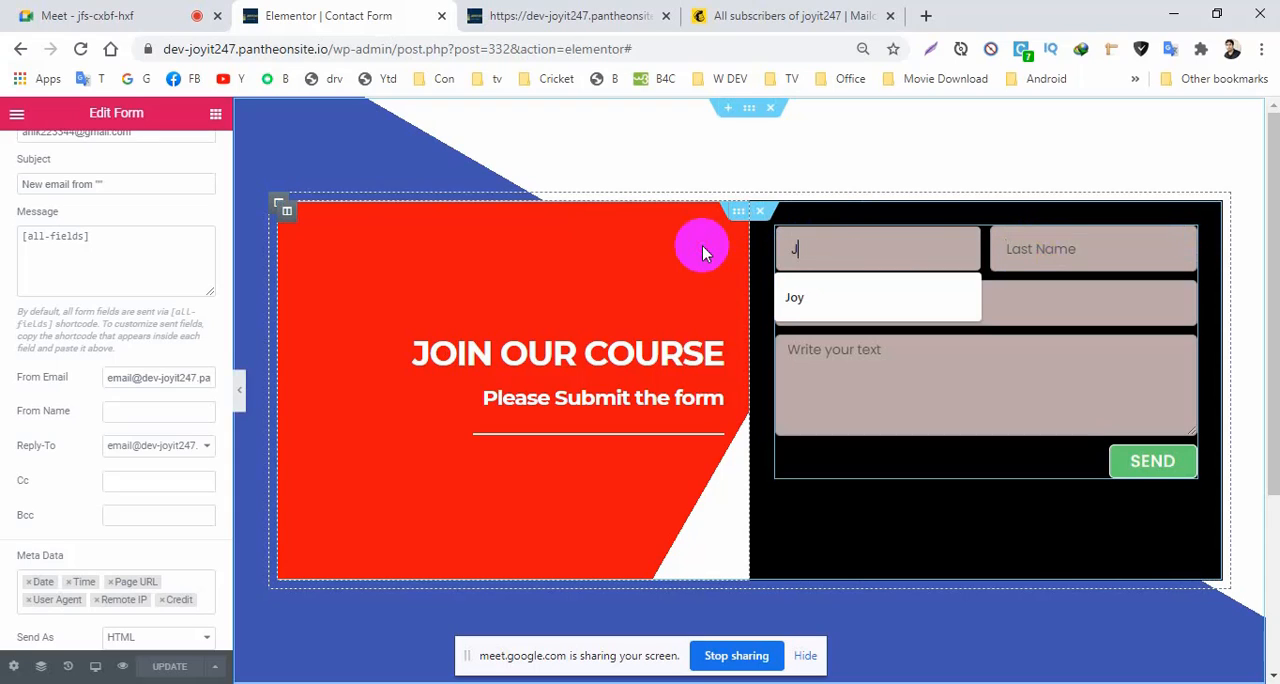
pyautogui.click(1014, 252)
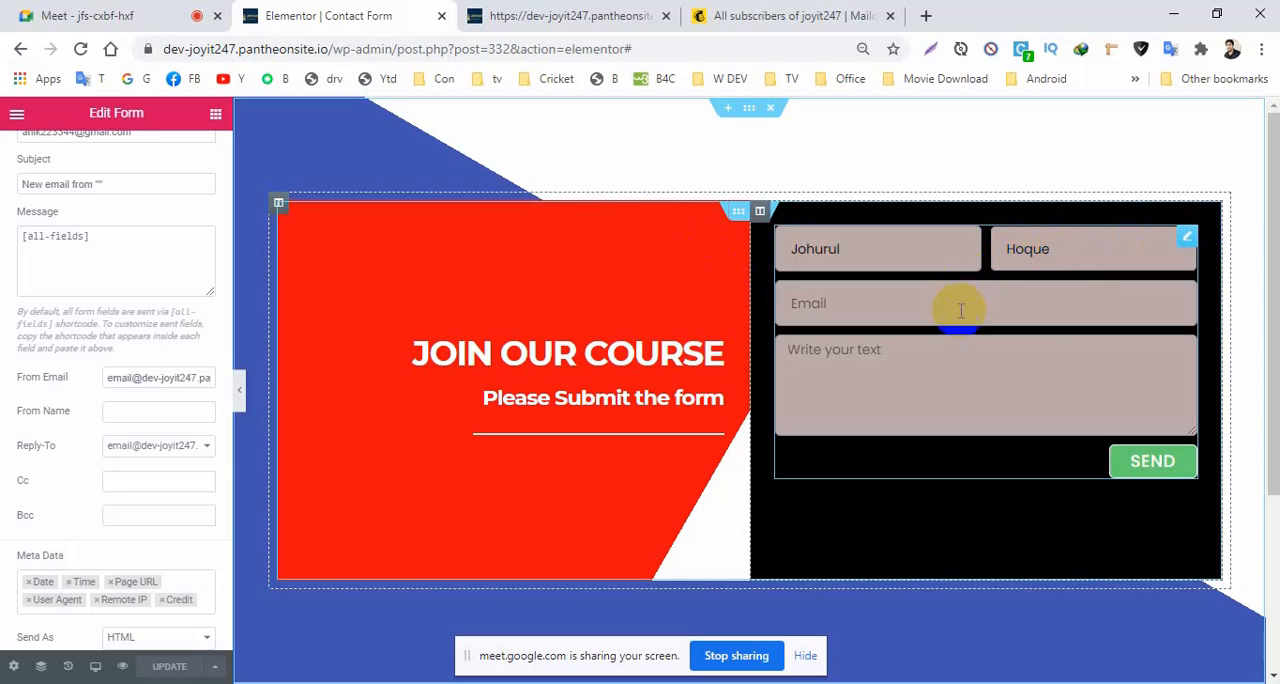
# Fill in the form's email field with a saved address, enter the message Hi, and submit the form.
pyautogui.click(959, 308)
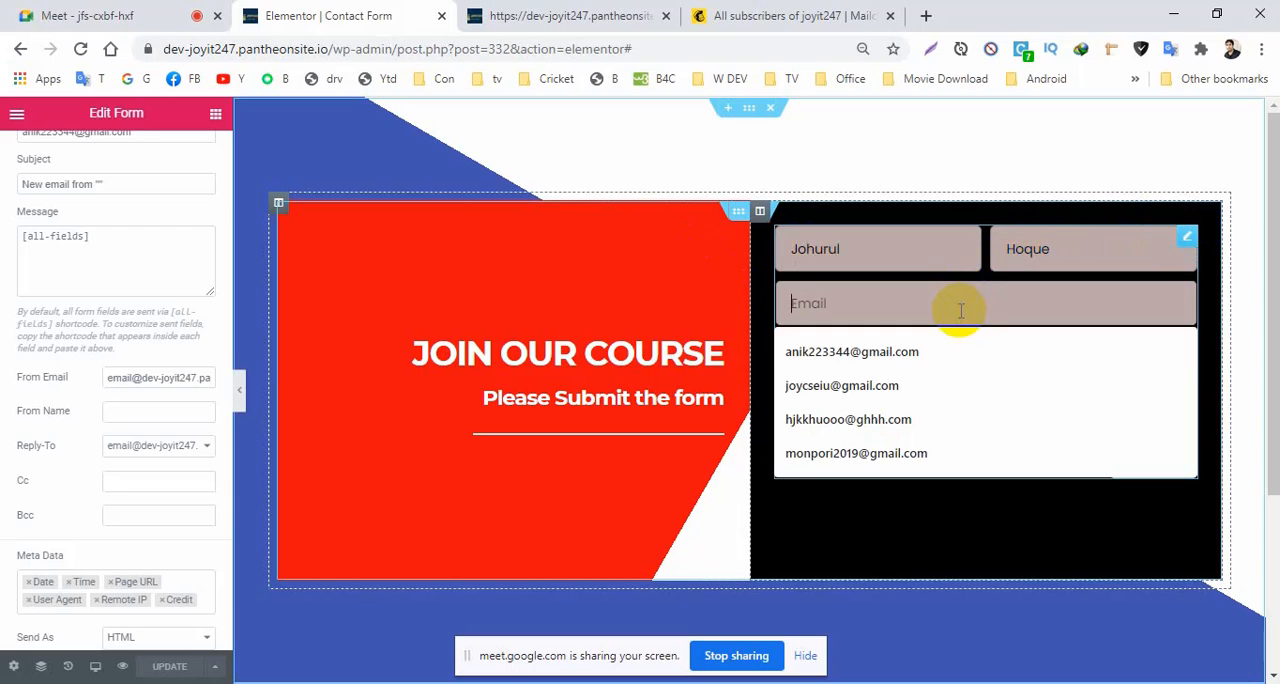
pyautogui.click(890, 397)
pyautogui.click(826, 378)
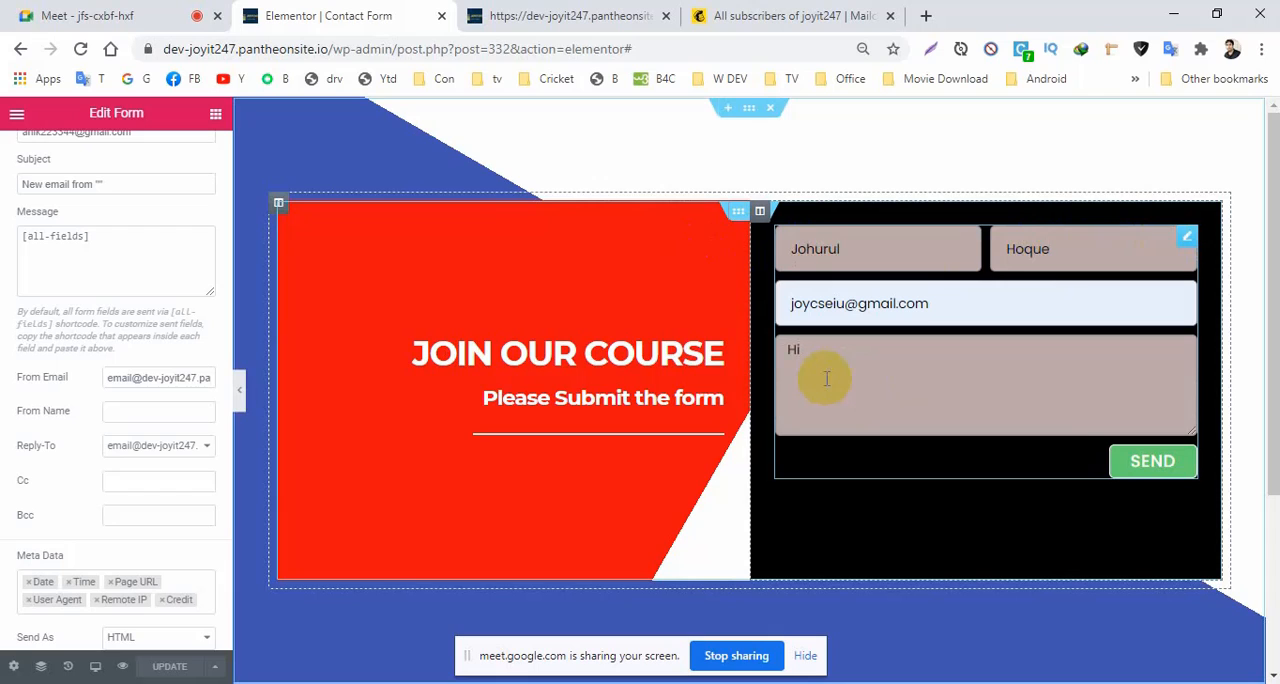
pyautogui.click(1134, 460)
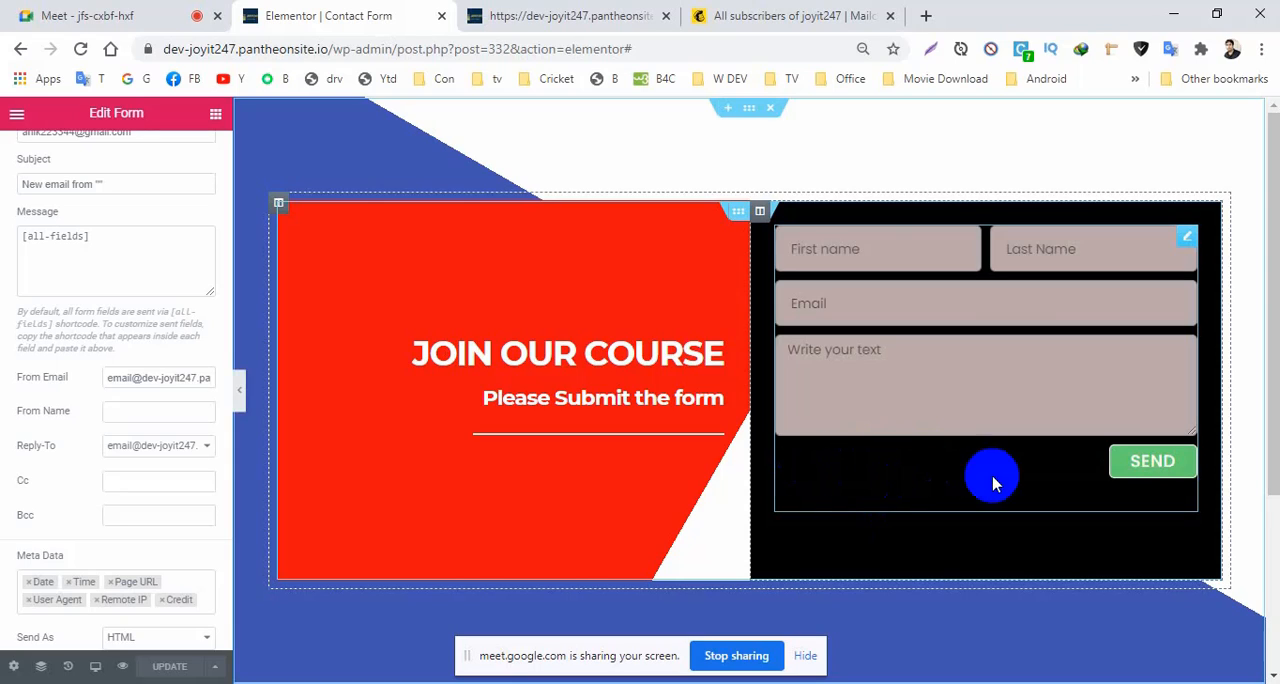
pyautogui.moveTo(795, 458); pyautogui.dragTo(876, 487)
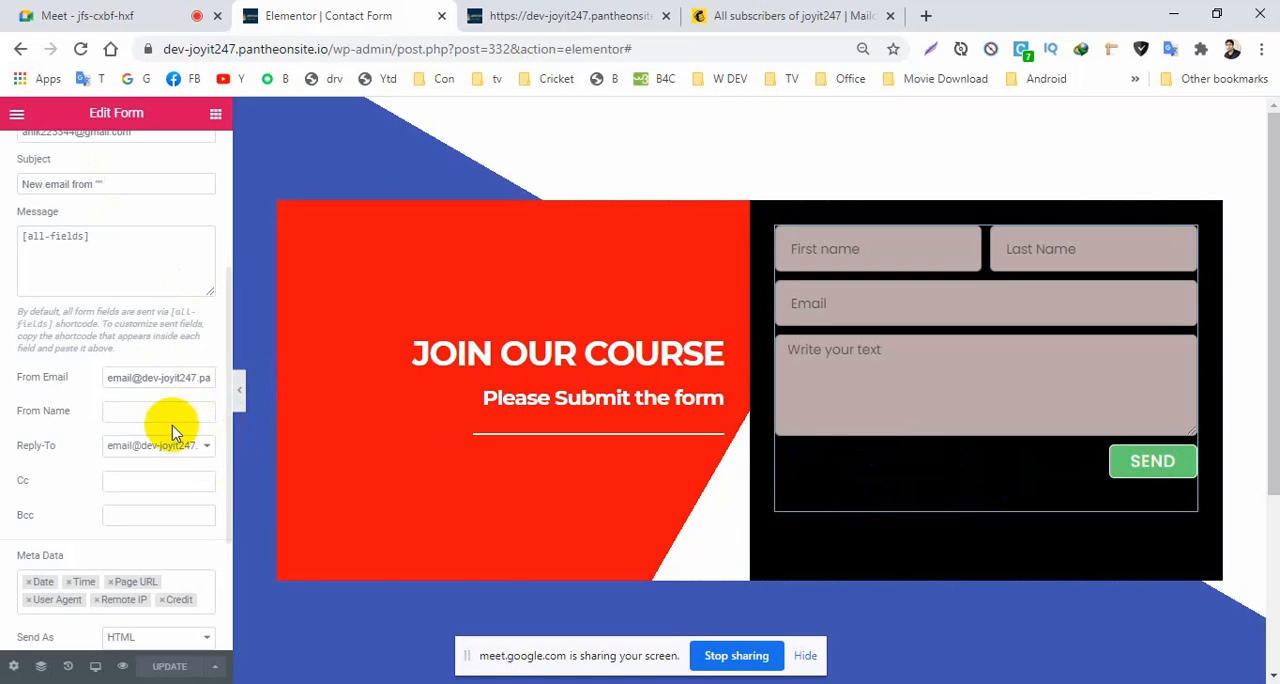
# Set the success message color in the form's message styling to the saved green #23A455.
pyautogui.scroll(5, 33, 350)
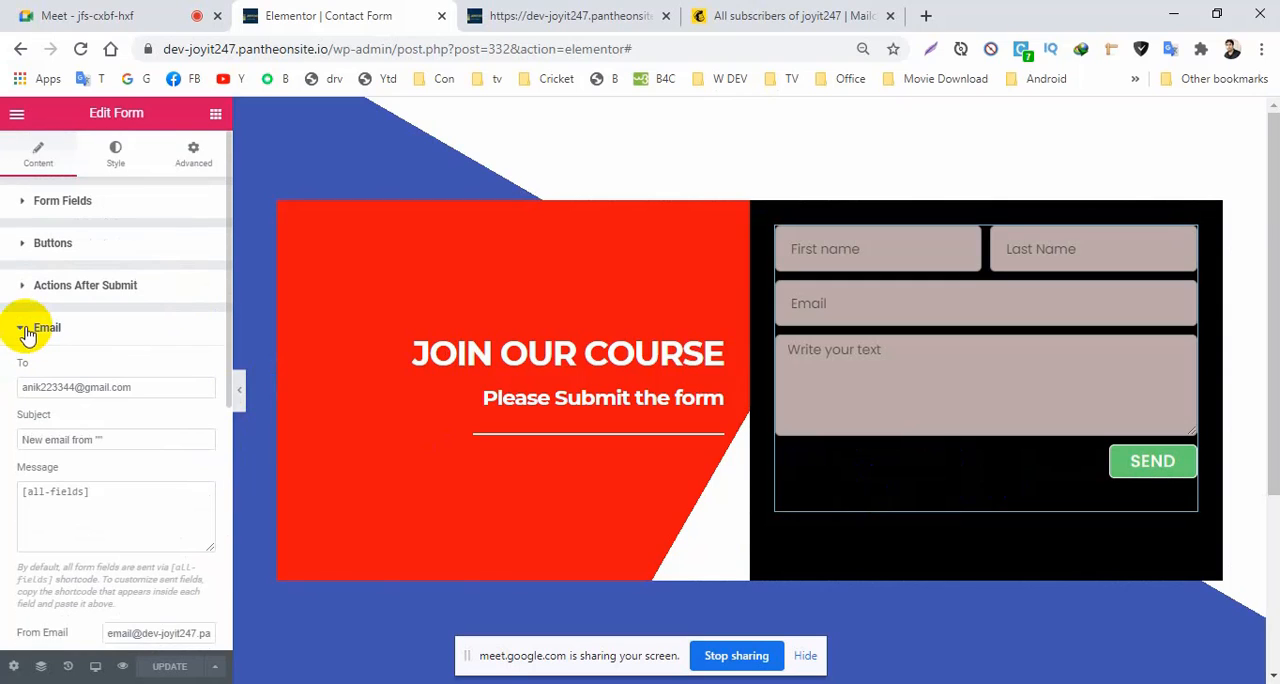
pyautogui.click(21, 333)
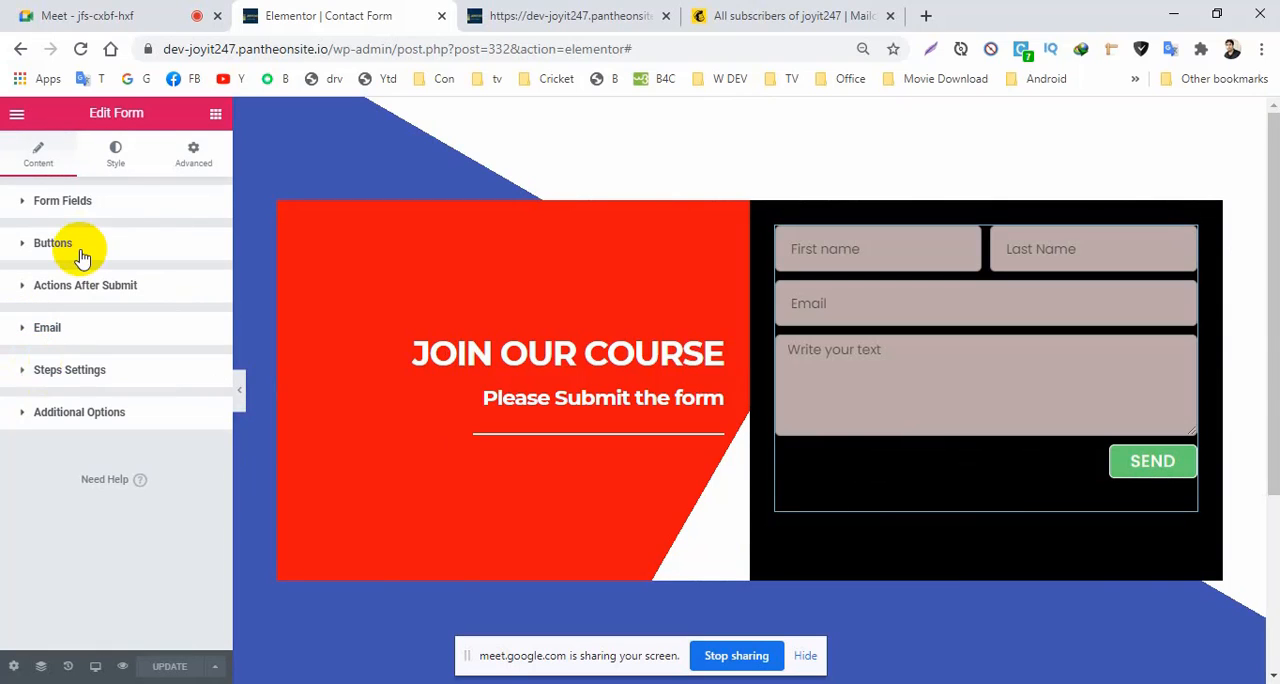
pyautogui.click(116, 160)
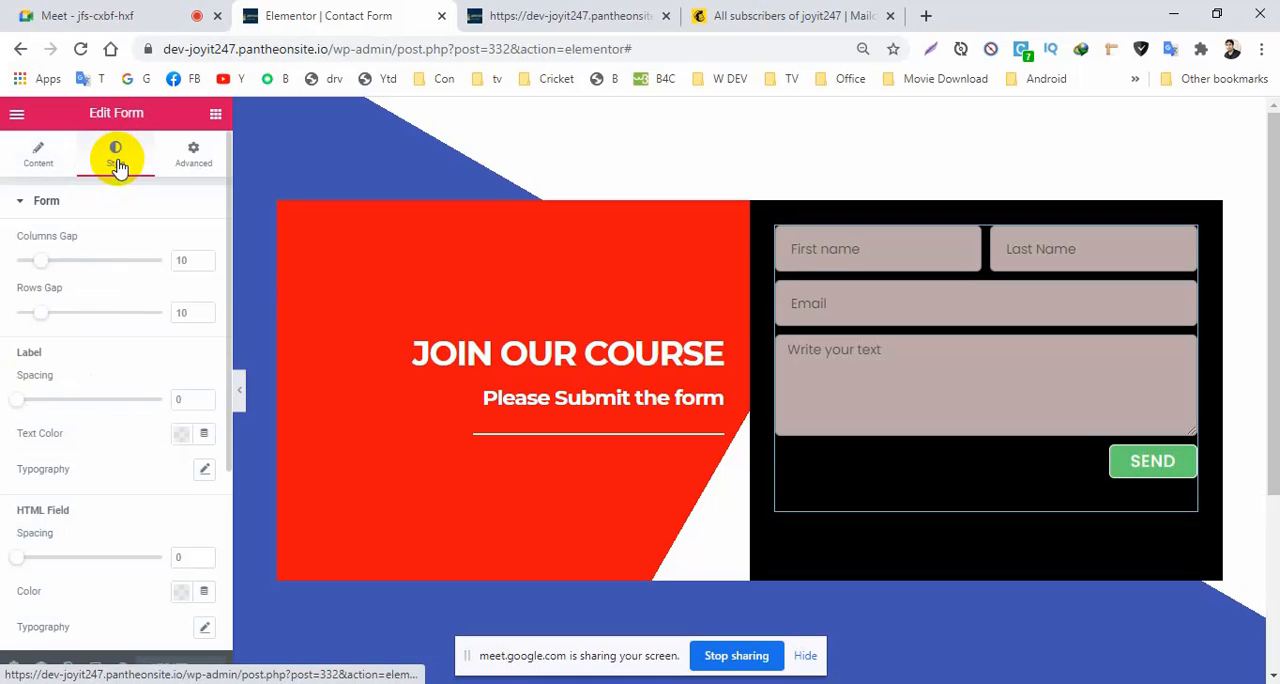
pyautogui.click(22, 204)
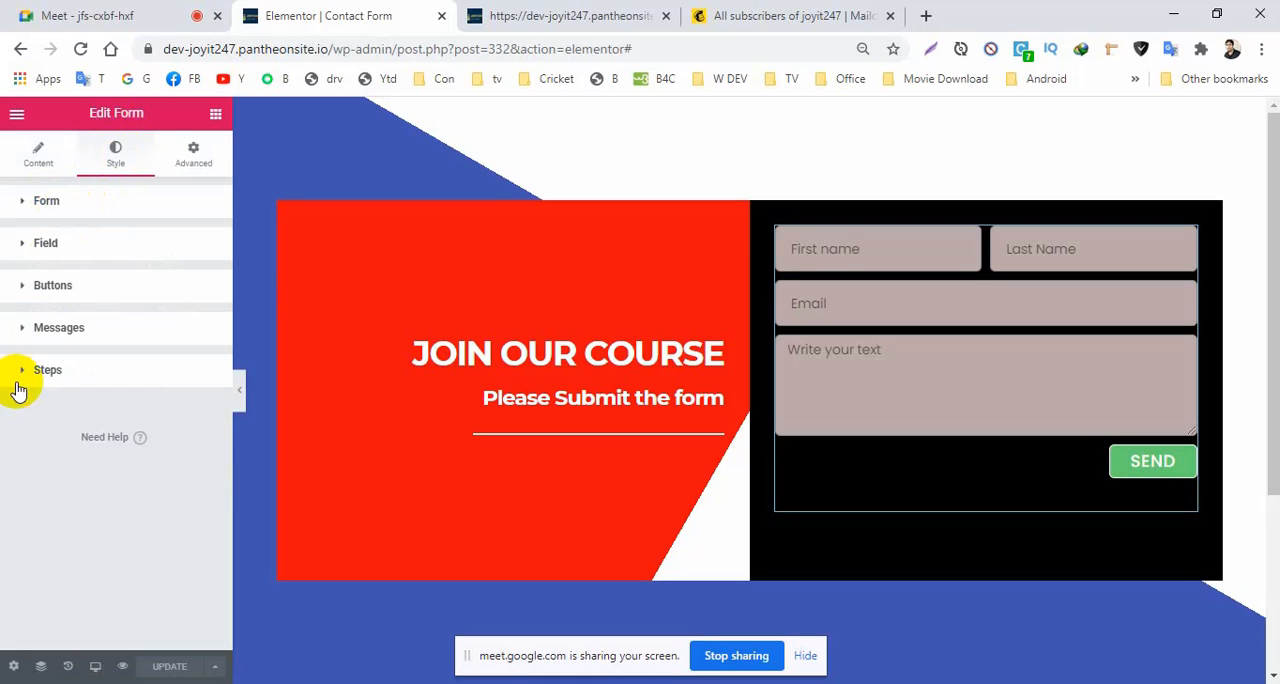
pyautogui.click(25, 332)
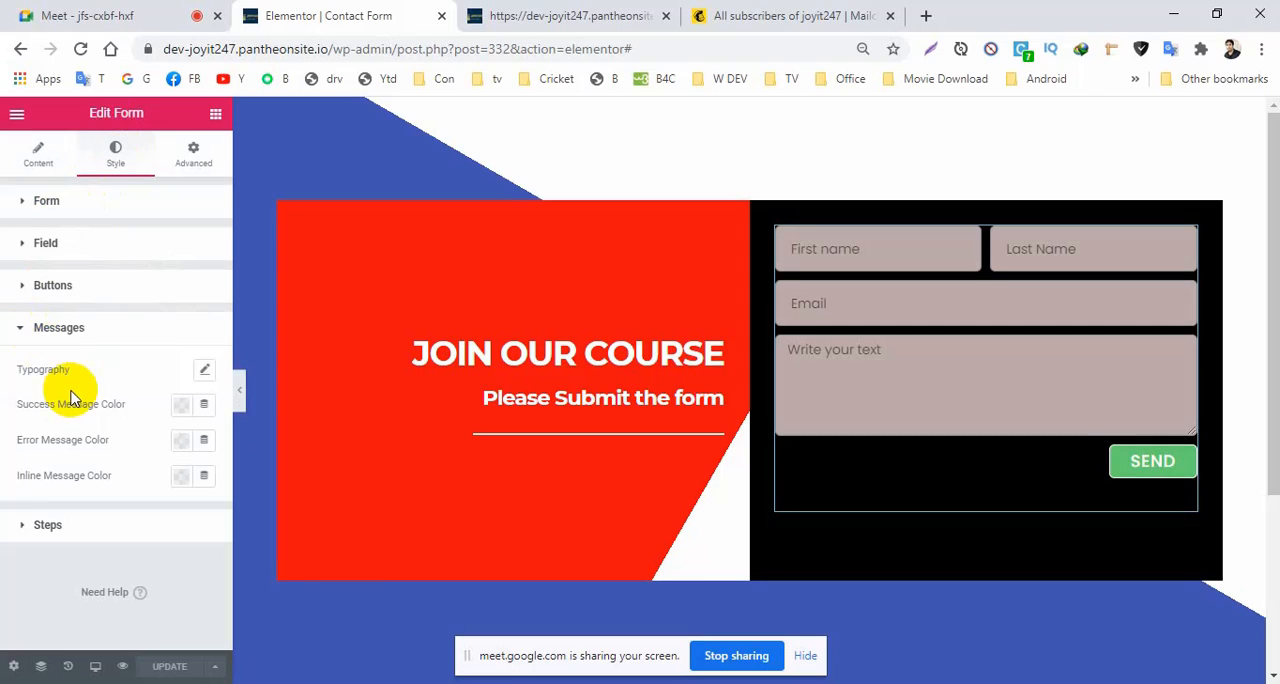
pyautogui.click(183, 406)
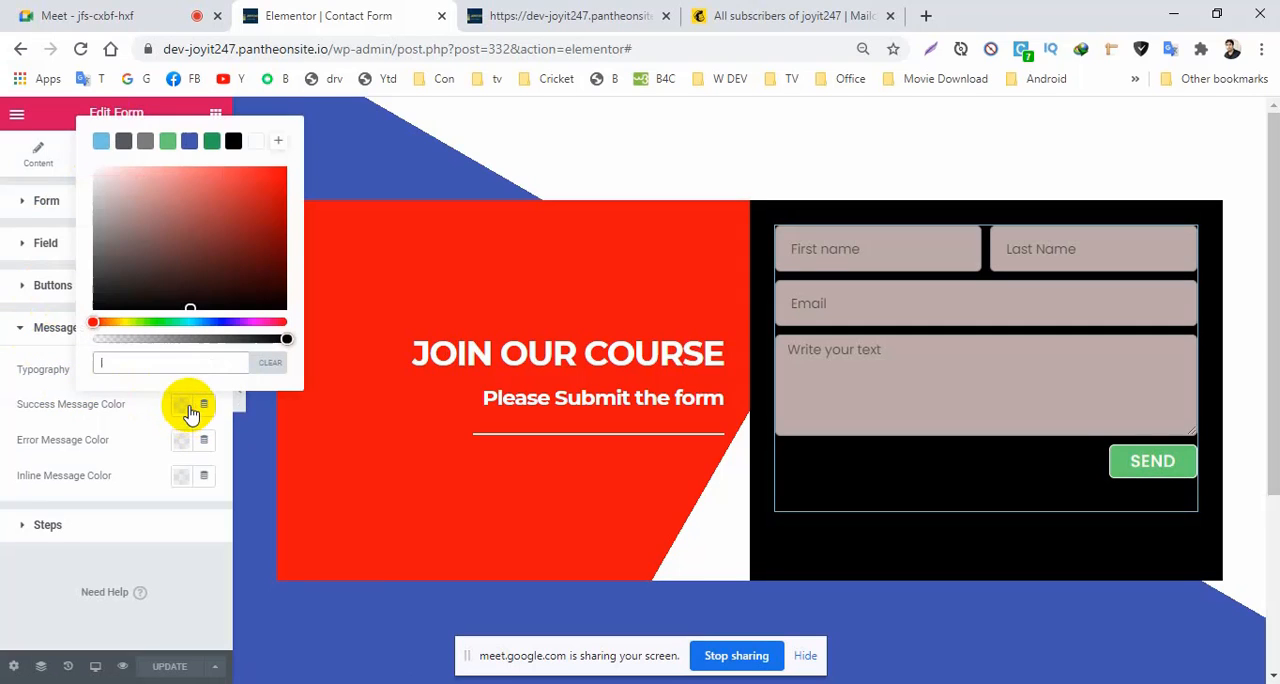
pyautogui.click(213, 148)
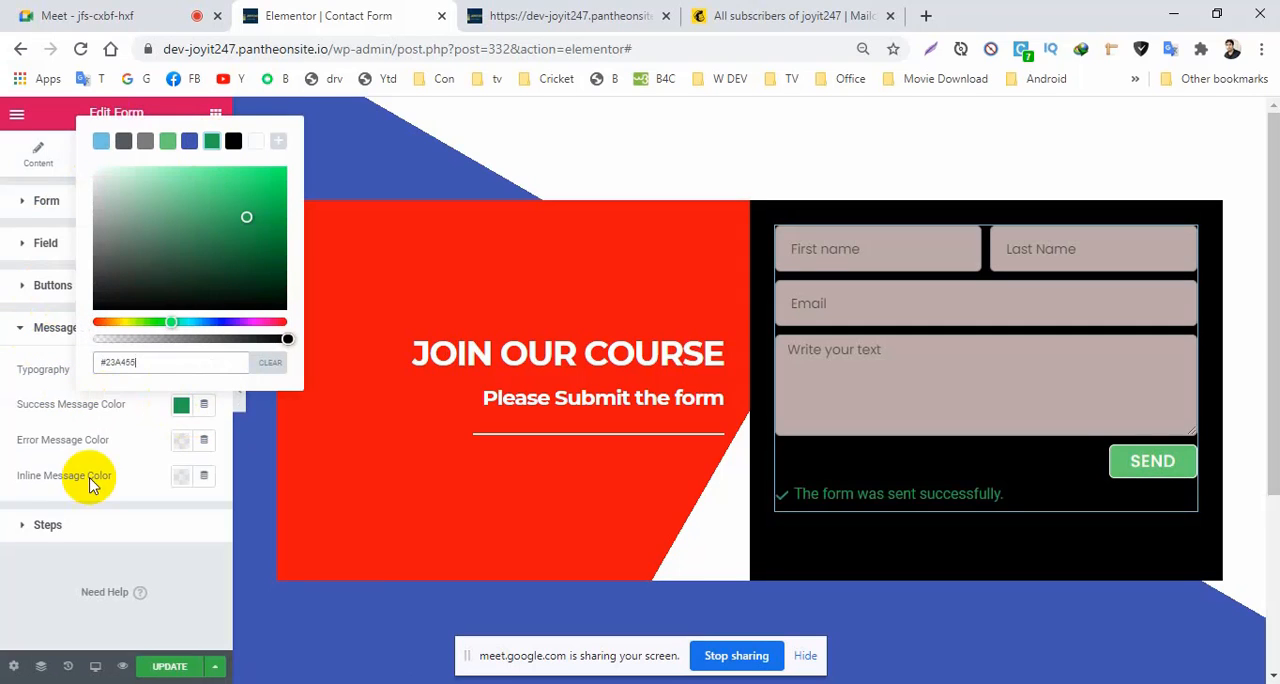
pyautogui.click(50, 428)
# Set the form's error message color to bright red.
pyautogui.click(181, 440)
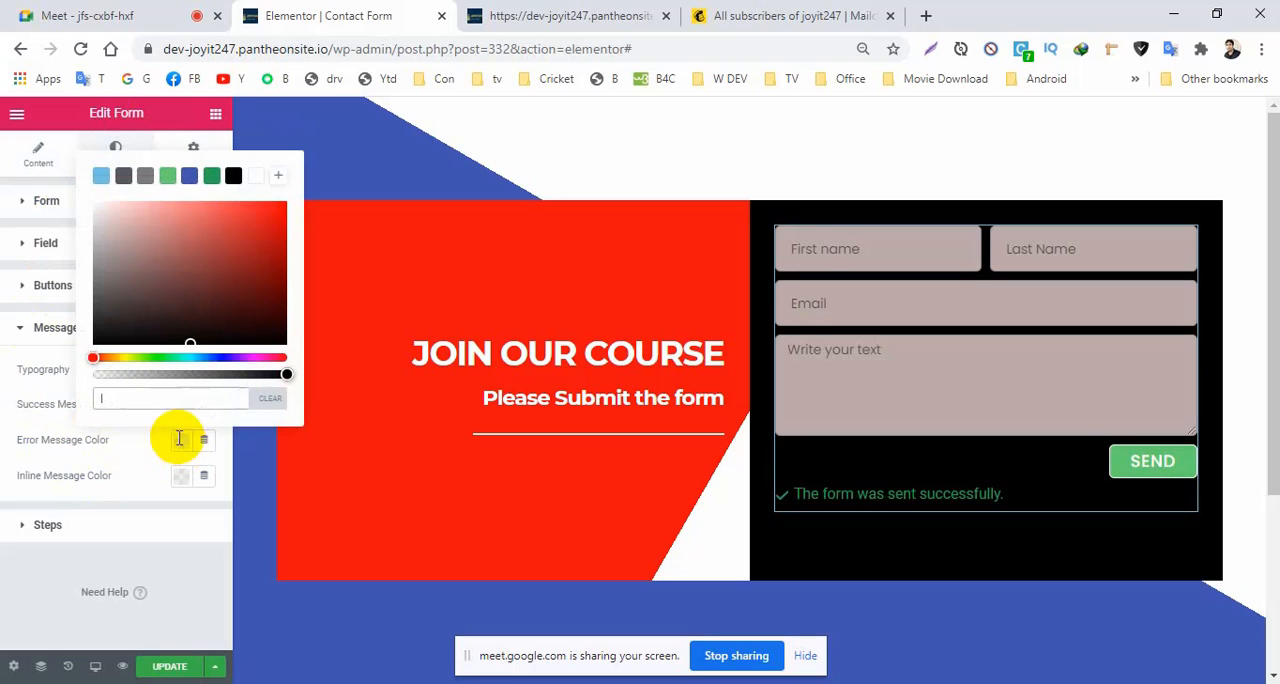
pyautogui.click(278, 211)
pyautogui.click(57, 443)
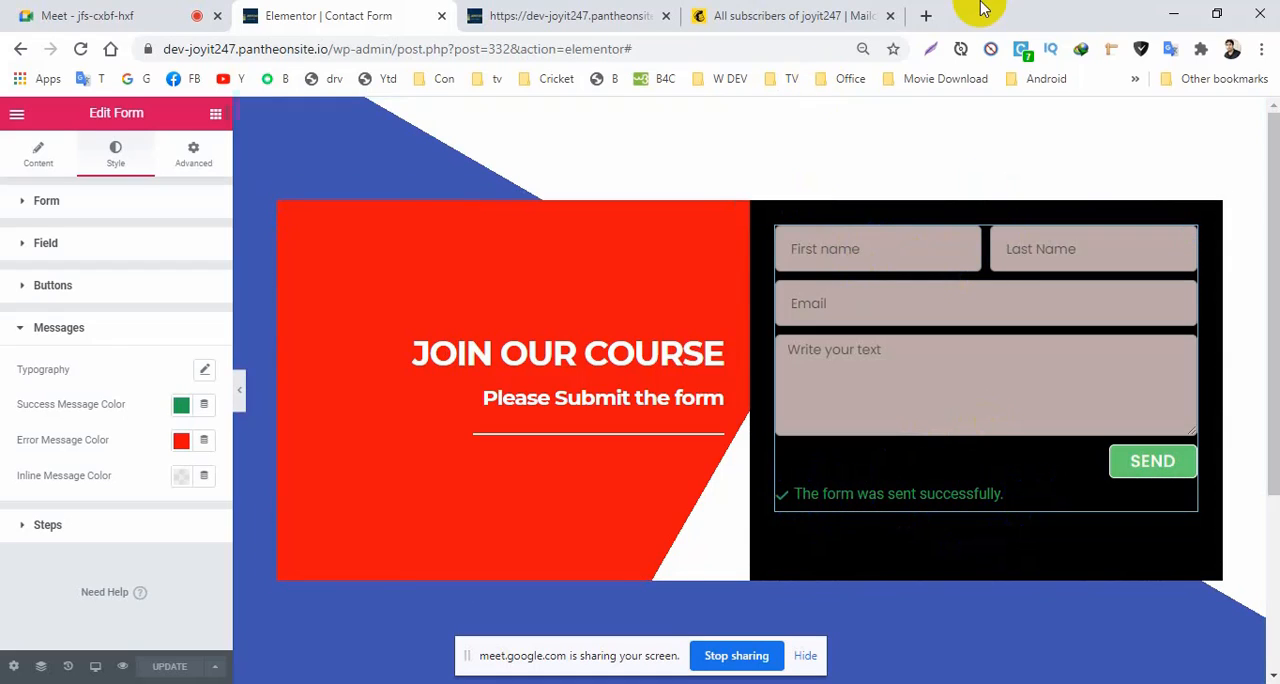
# Open Gmail in a new browser tab and switch to the account that receives the form's notification emails.
pyautogui.click(930, 16)
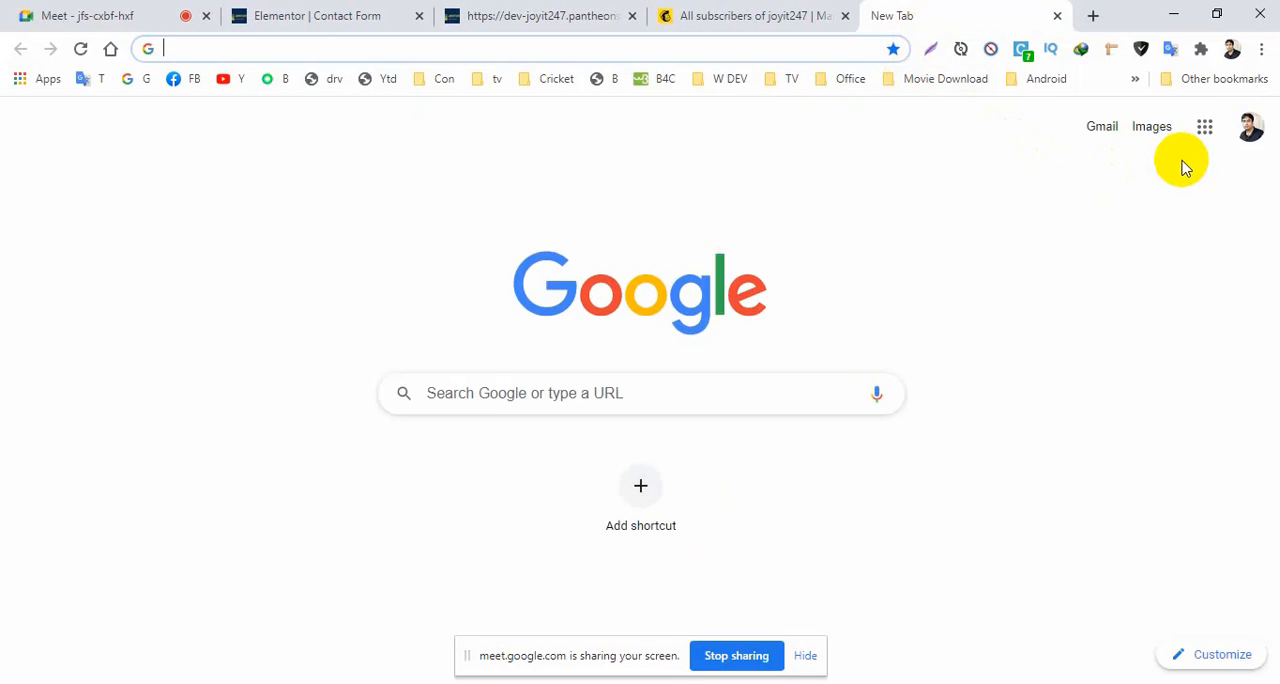
pyautogui.click(1205, 130)
pyautogui.click(1100, 132)
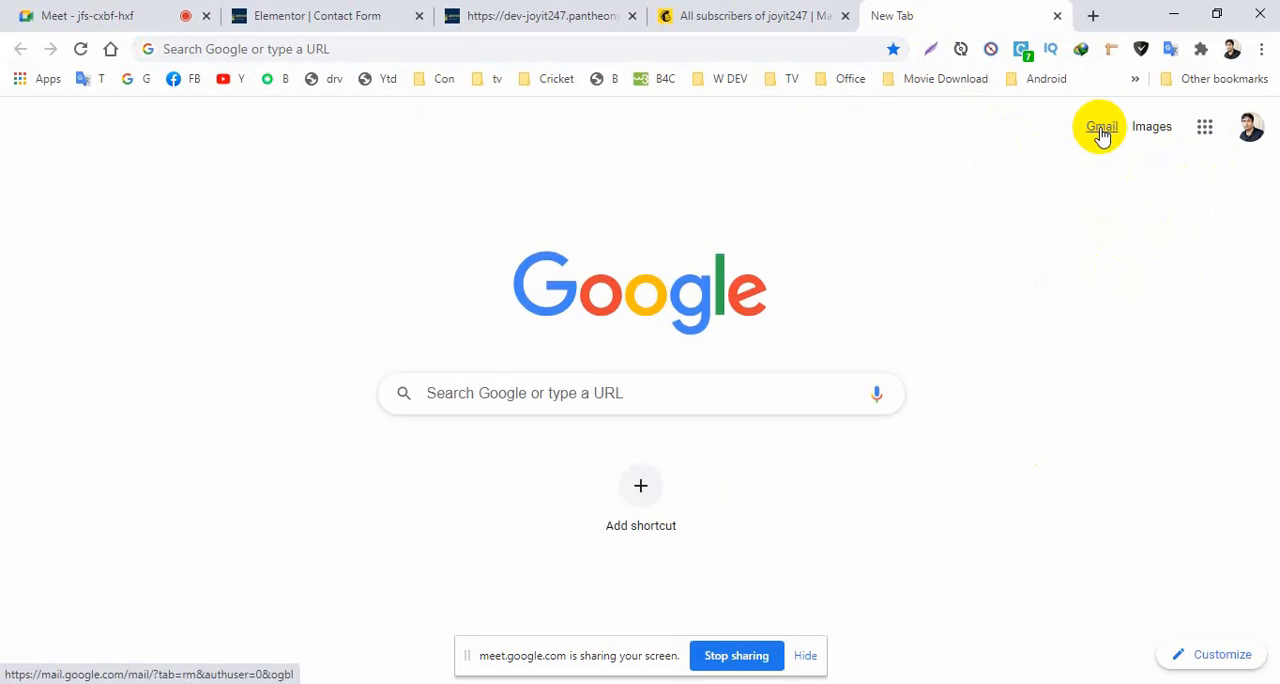
pyautogui.click(1100, 133)
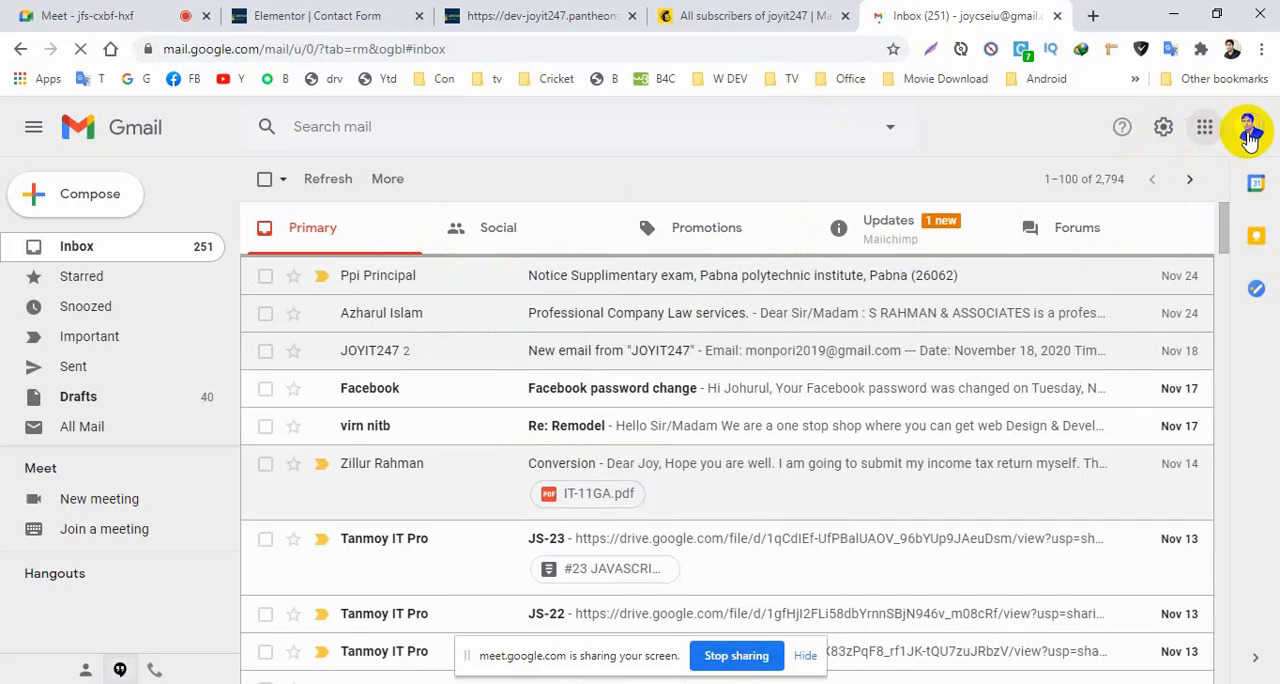
pyautogui.click(1249, 130)
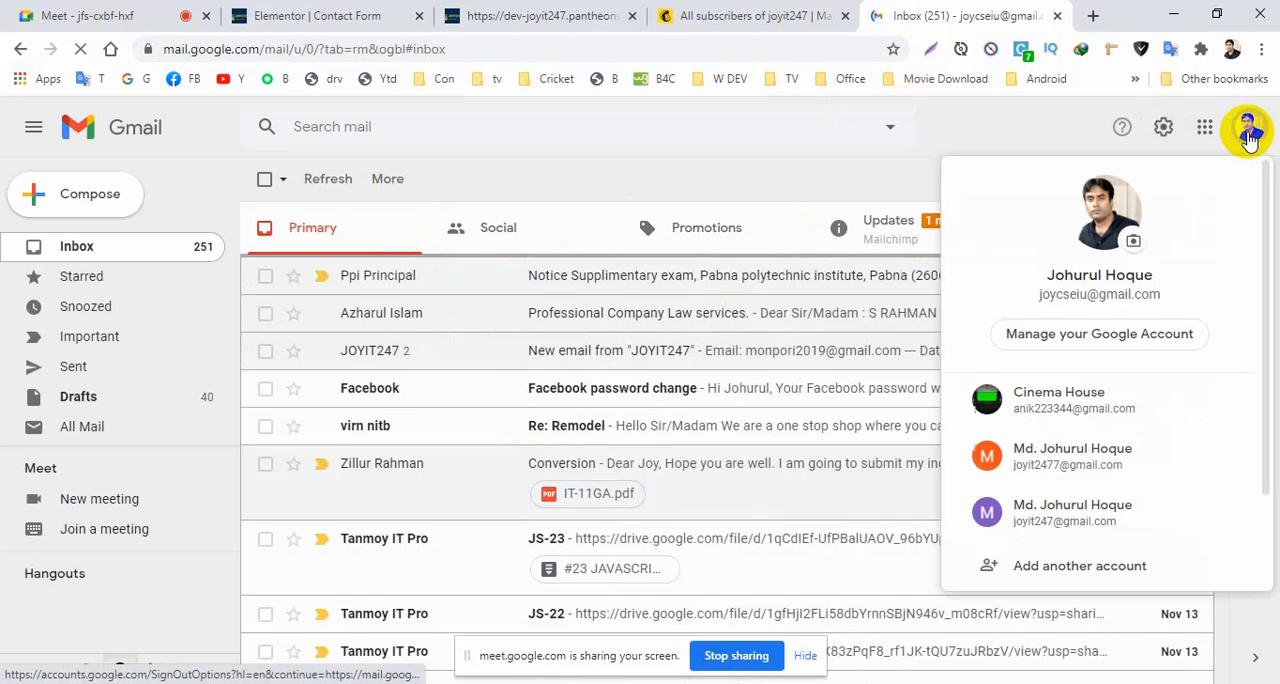
pyautogui.click(1069, 400)
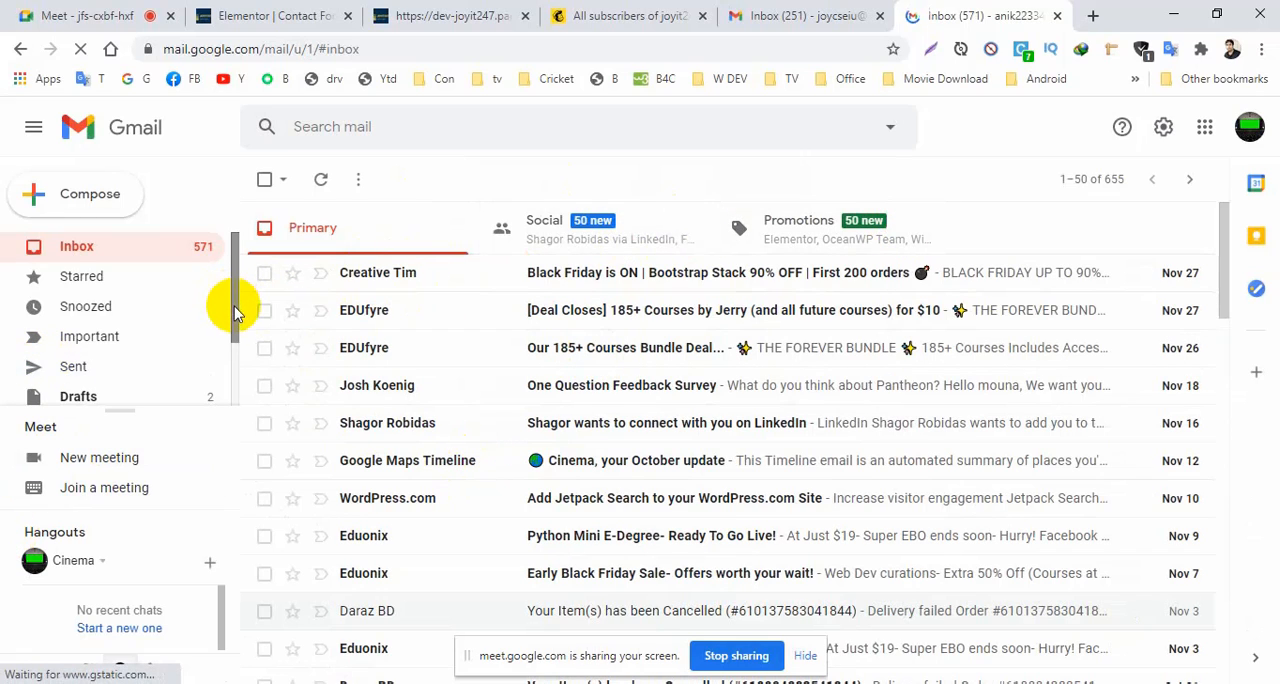
# Mark the topmost New message from "JOYIT247" in the spam folder as not spam and return to the inbox.
pyautogui.moveTo(235, 316); pyautogui.dragTo(237, 360)
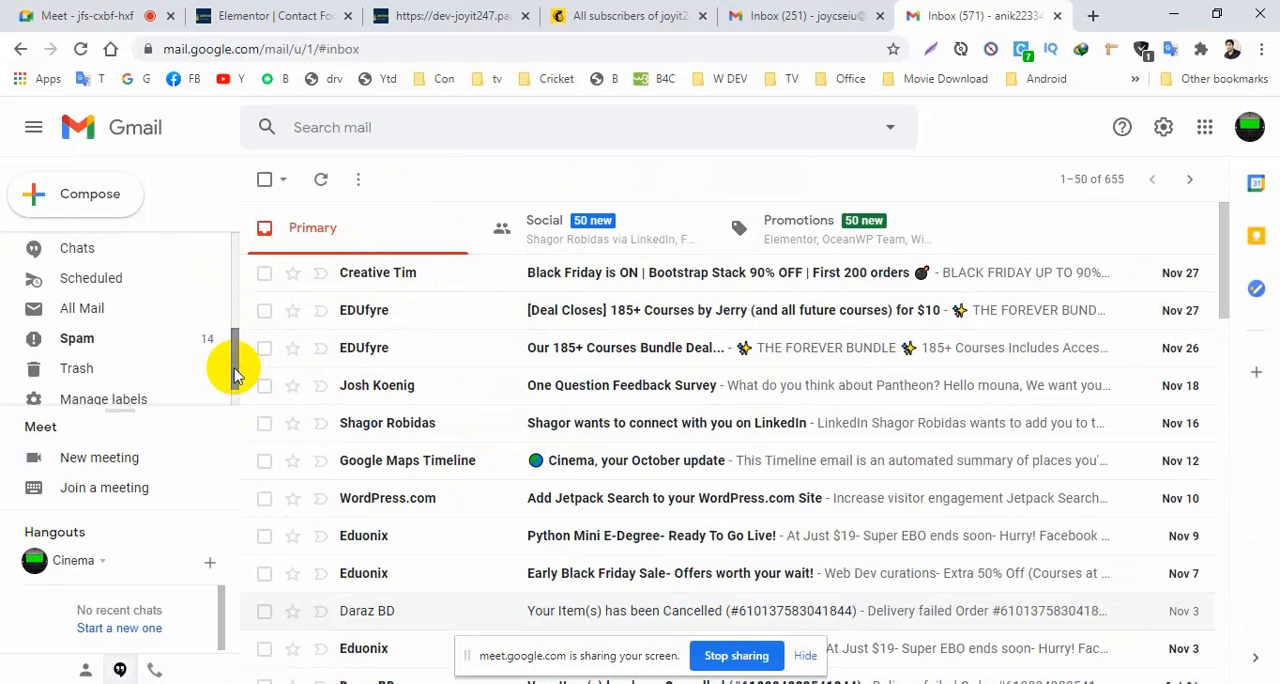
pyautogui.click(66, 344)
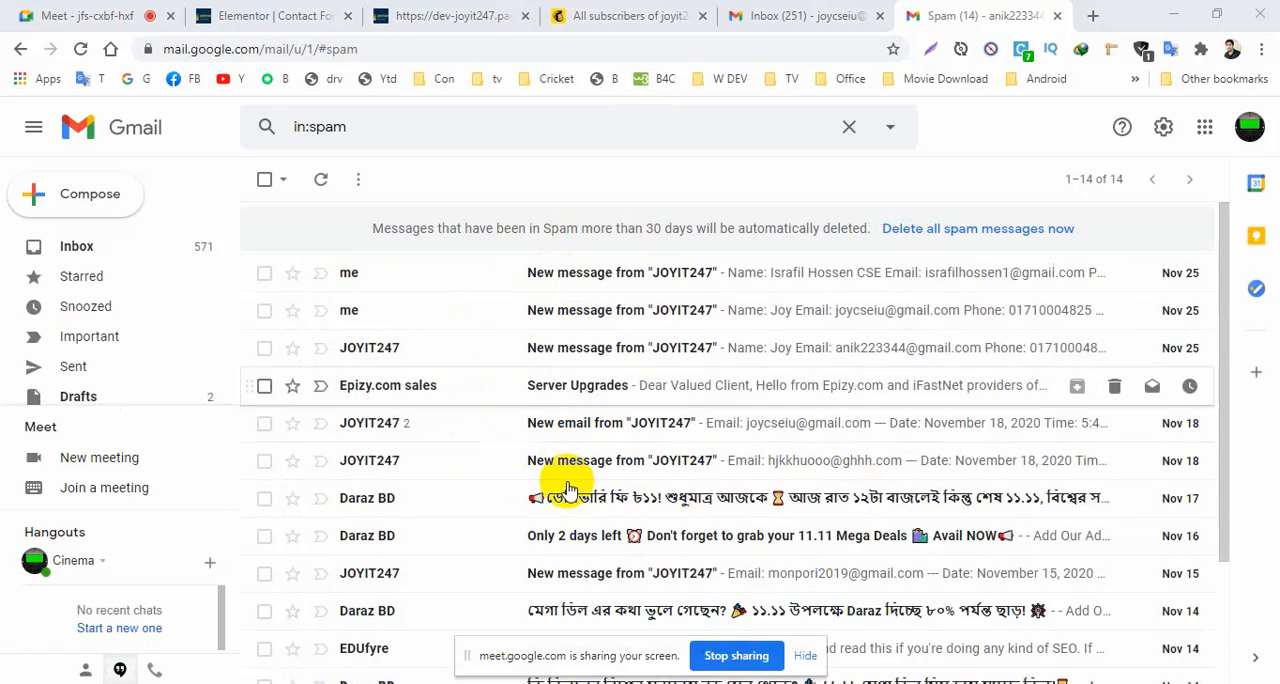
pyautogui.click(264, 274)
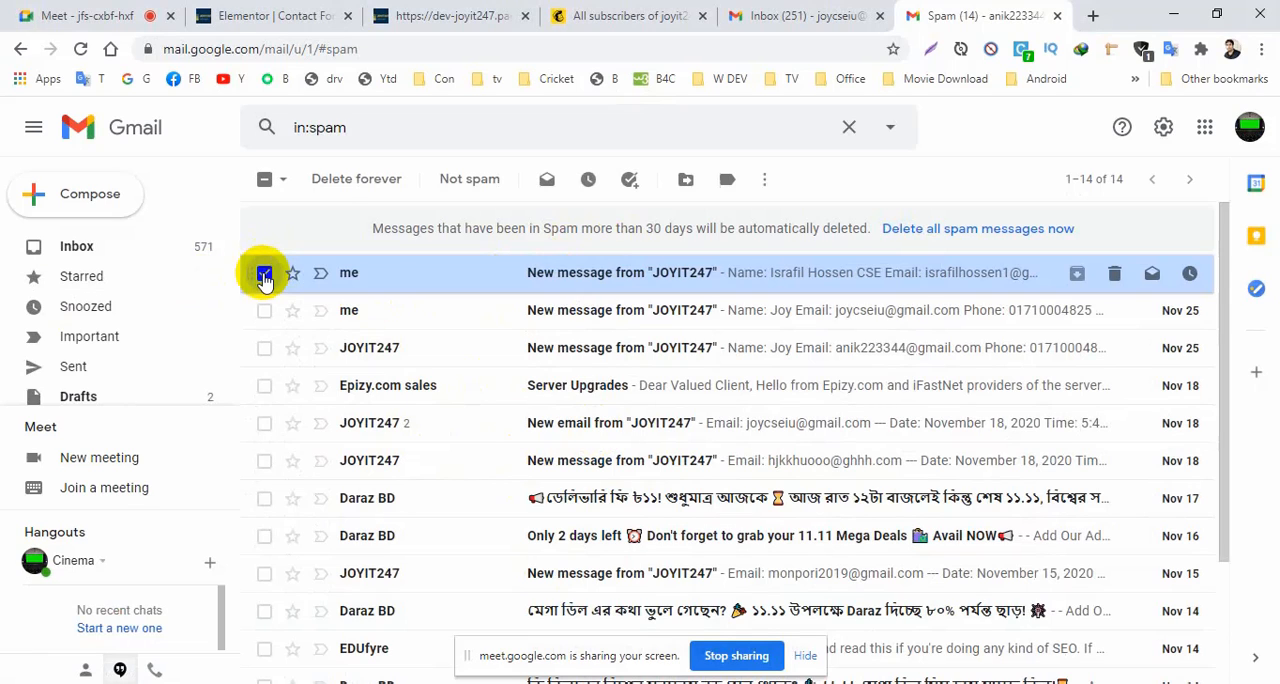
pyautogui.click(460, 184)
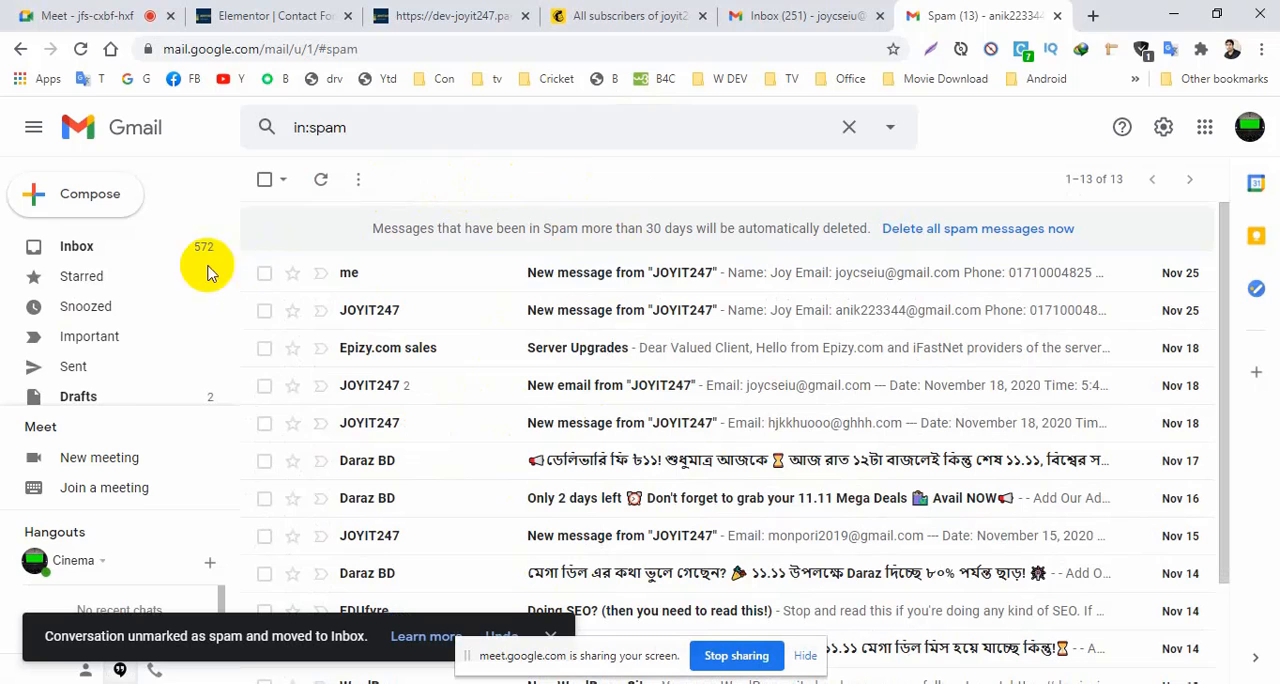
pyautogui.click(68, 244)
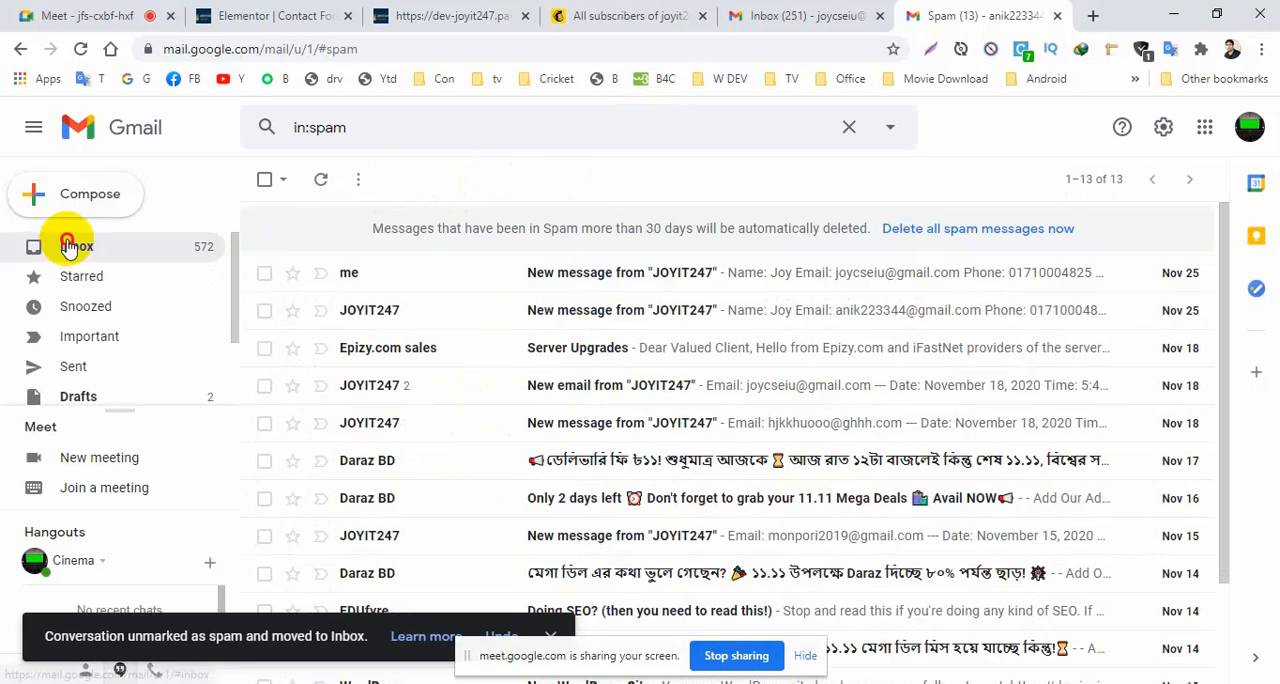
# Copy the mailchimp.com domain from the Mailchimp audience page's address and open it in a new browser tab.
pyautogui.click(763, 20)
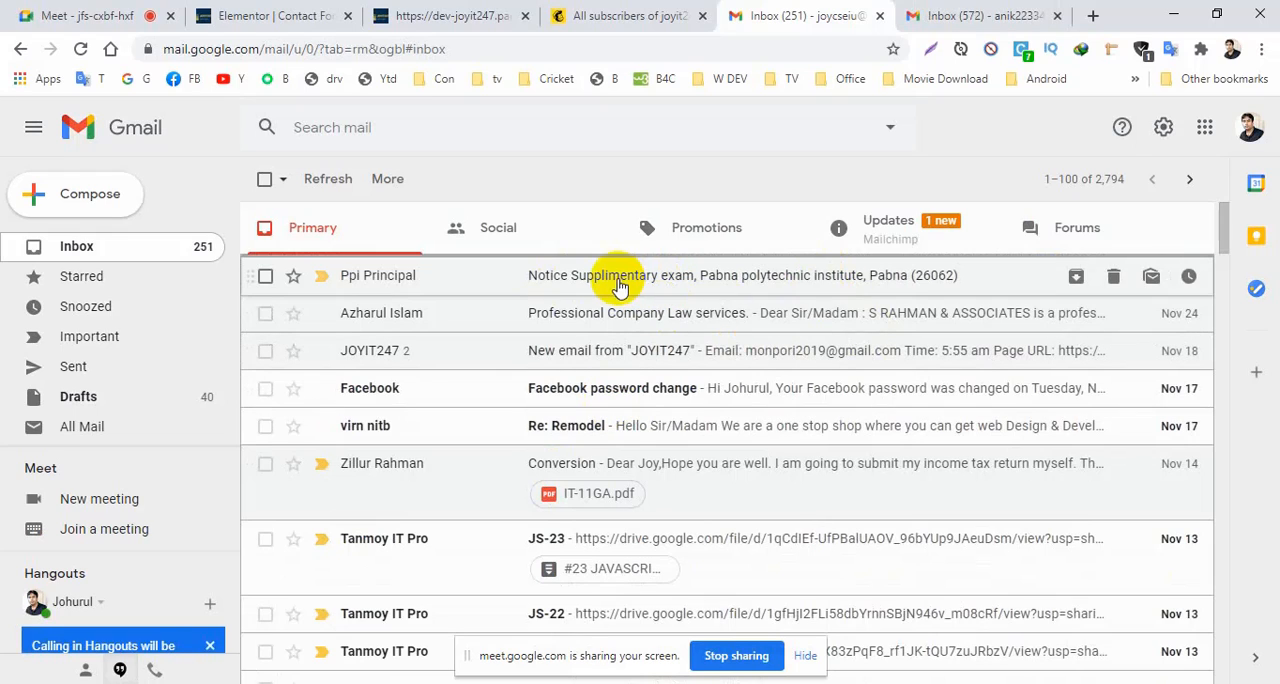
pyautogui.click(630, 14)
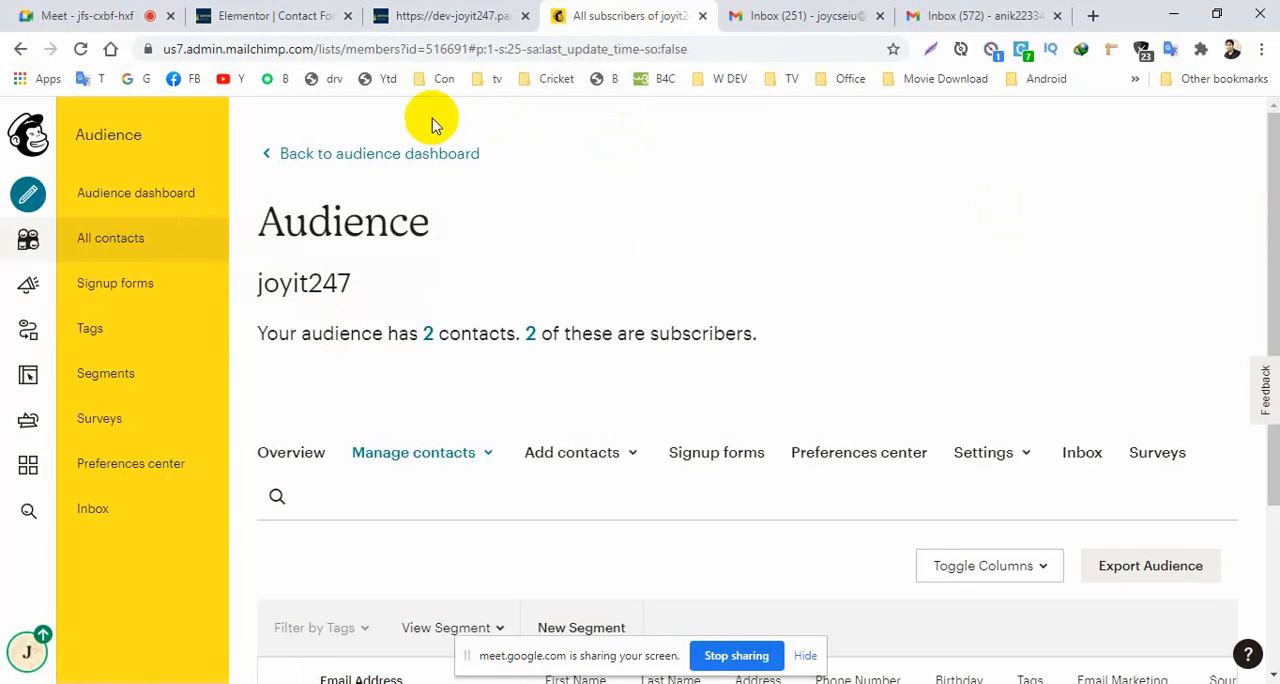
pyautogui.click(227, 49)
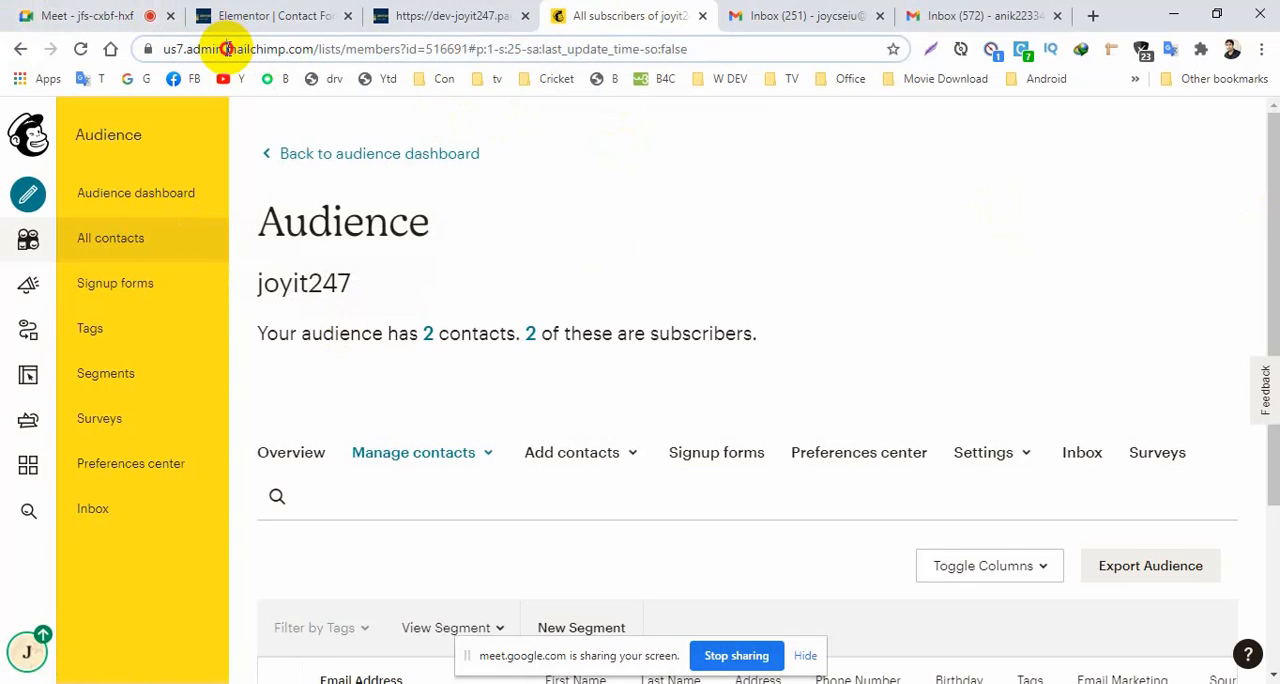
pyautogui.moveTo(227, 49); pyautogui.dragTo(316, 57)
pyautogui.hotkey('ctrl', 'c')
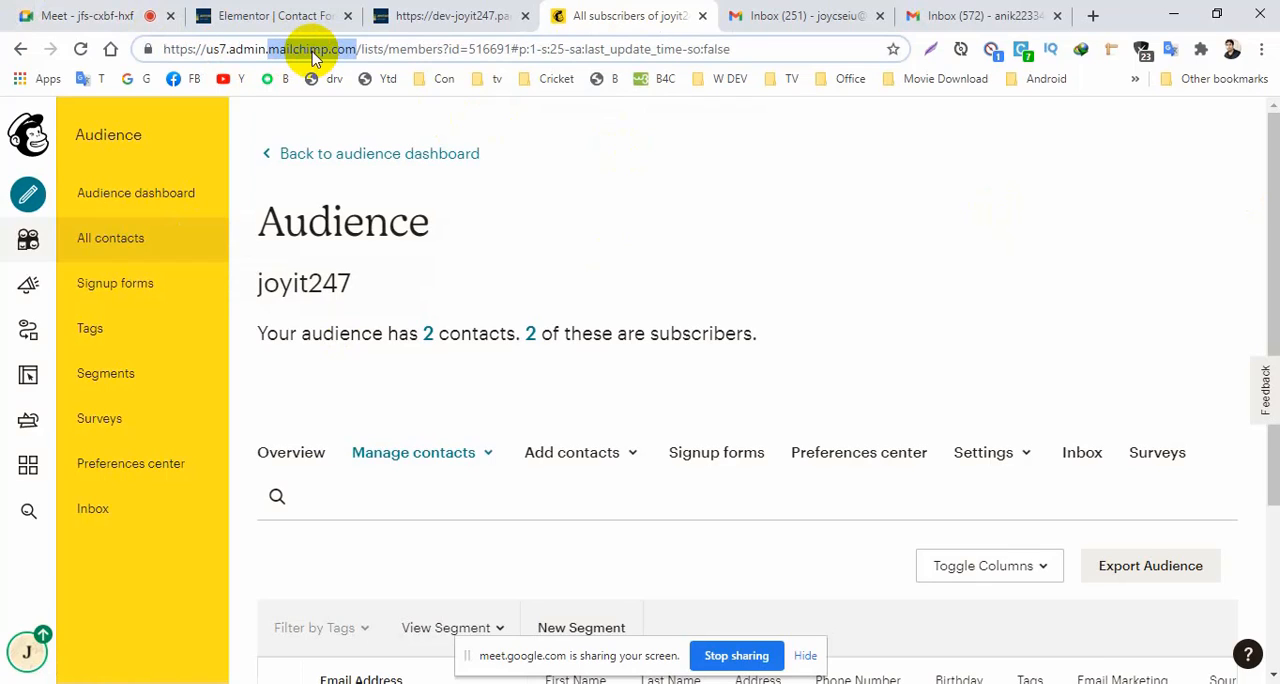
pyautogui.click(1093, 16)
pyautogui.click(556, 47)
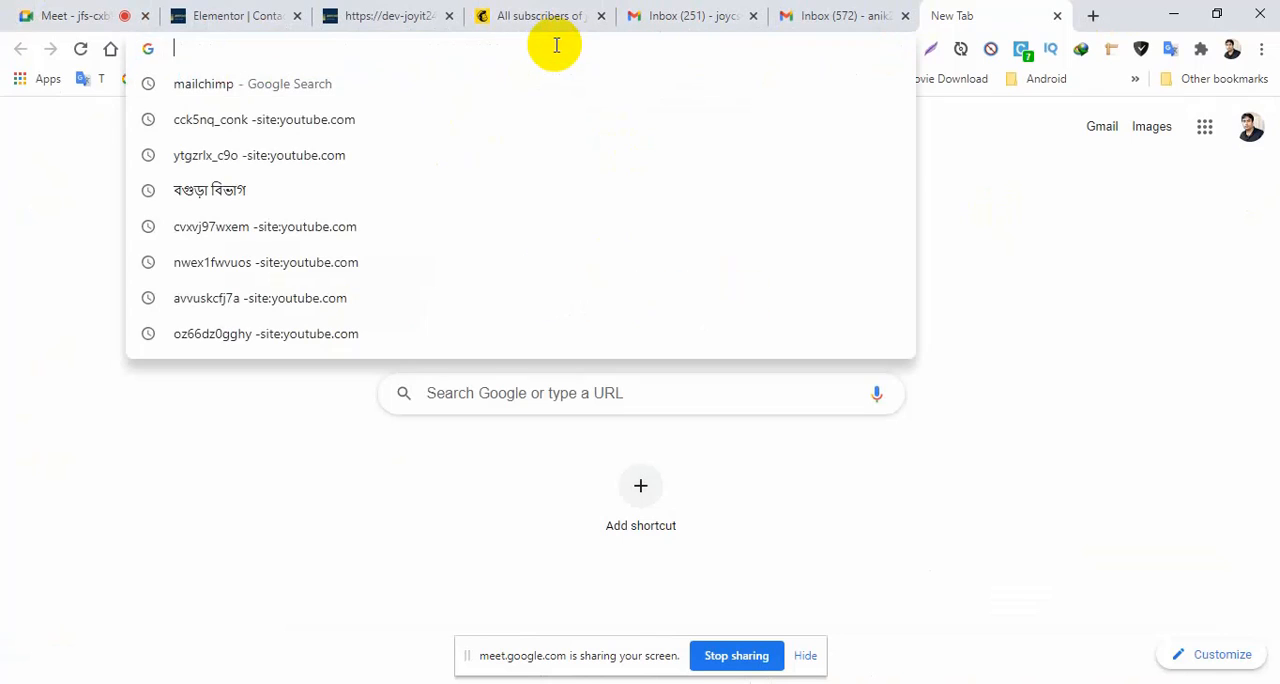
pyautogui.hotkey('ctrl', 'v')
pyautogui.press('Return')
# Dismiss the low-battery notice and open the account's Audience dashboard from the Mailchimp home page.
pyautogui.click(1120, 140)
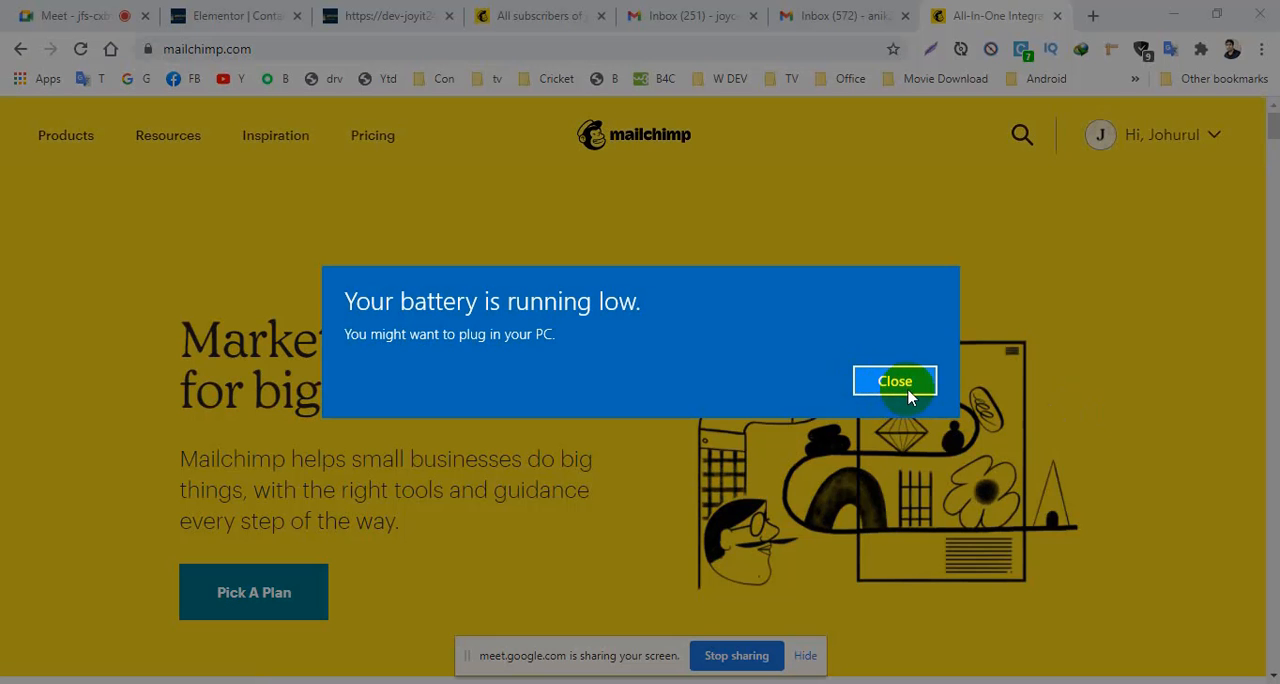
pyautogui.click(895, 383)
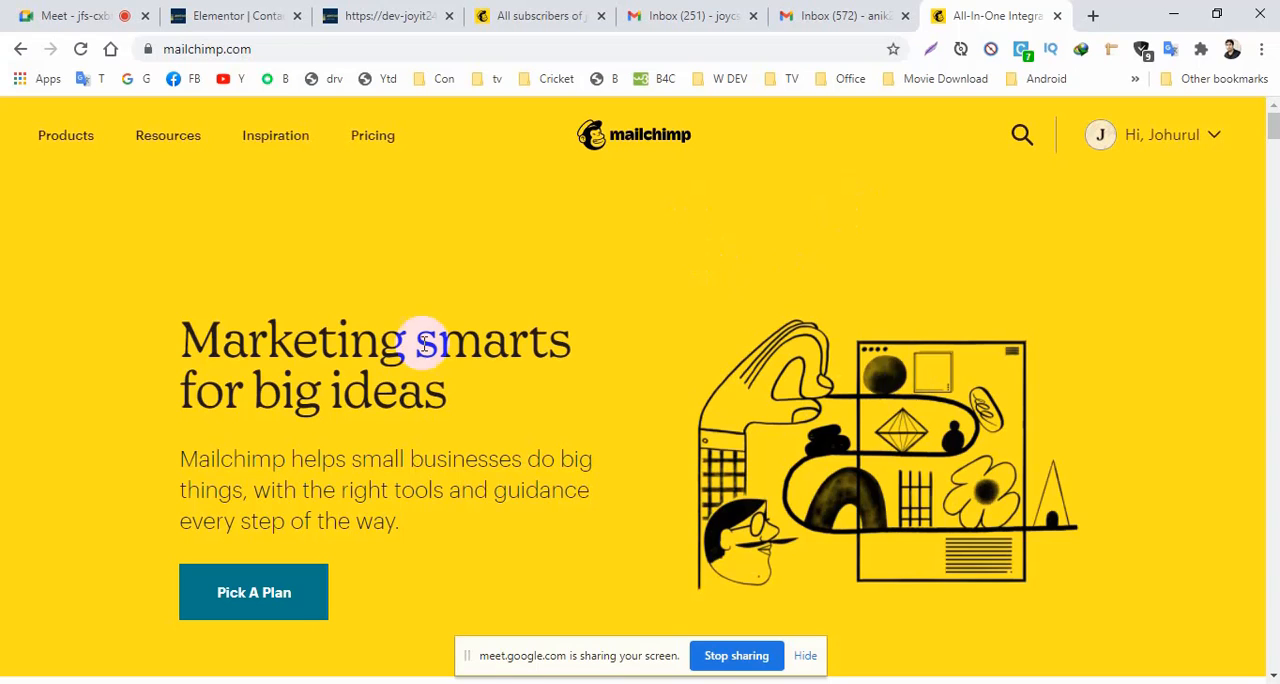
pyautogui.click(1208, 140)
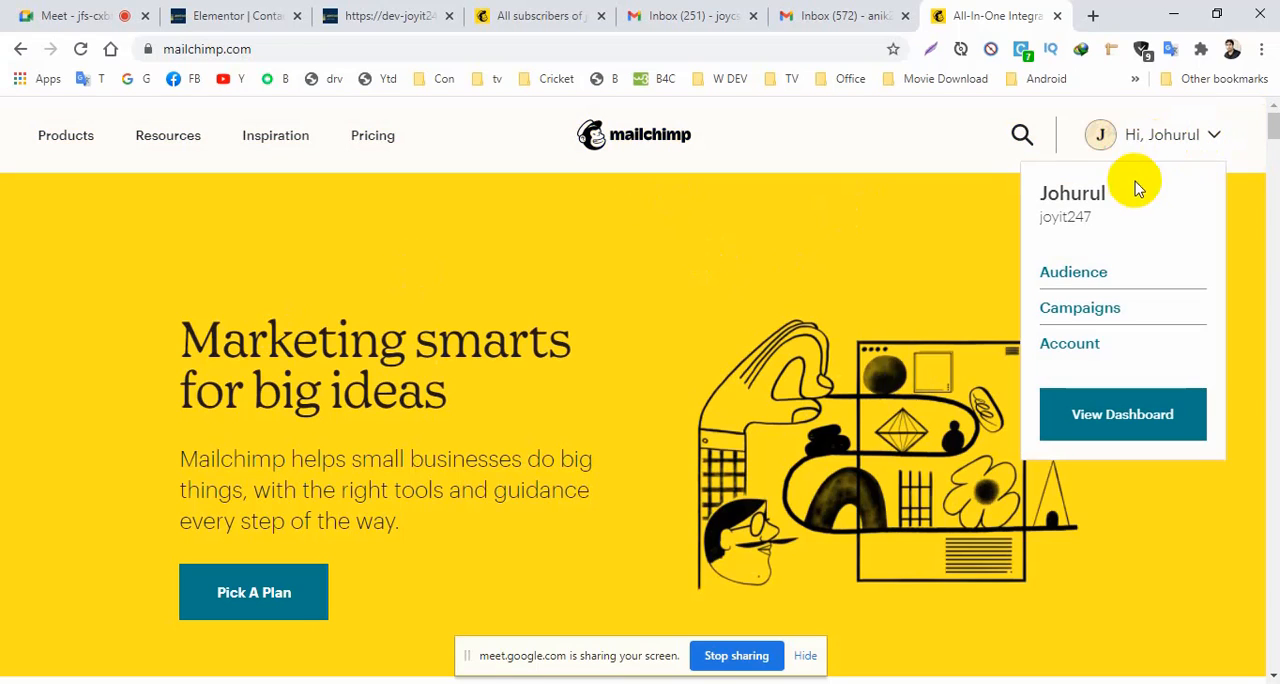
pyautogui.click(1067, 276)
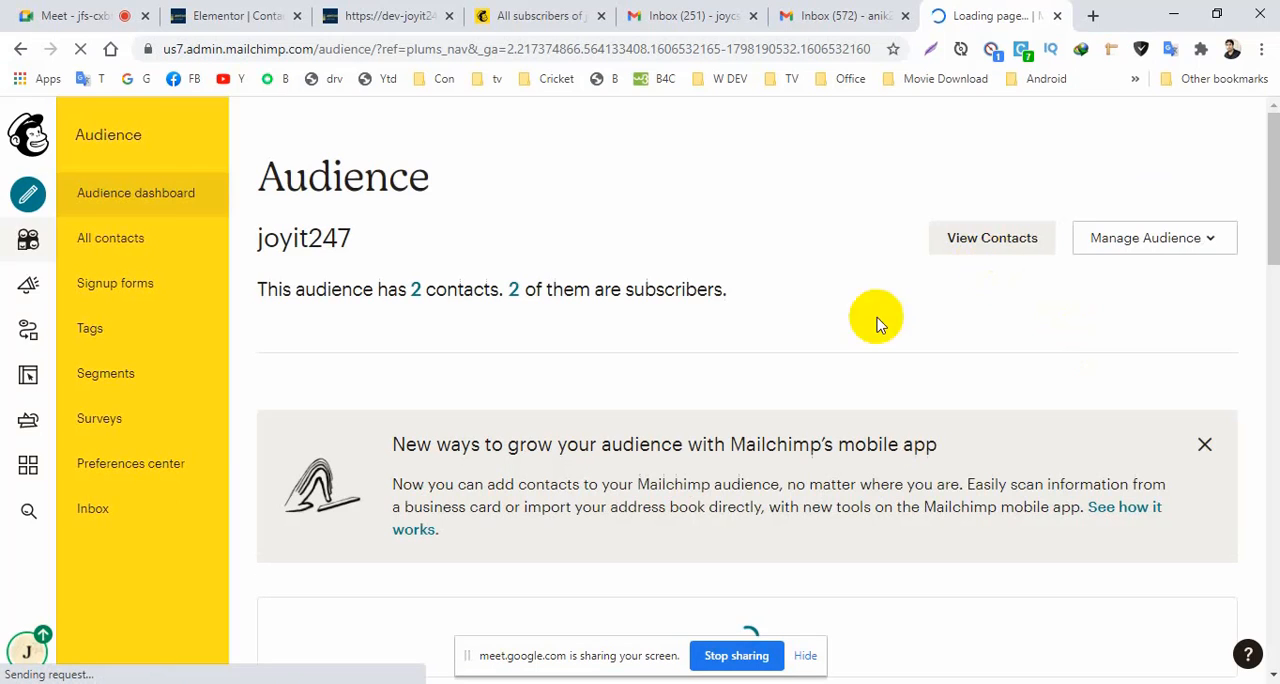
# Create a new API key on the Mailchimp account's API keys page and copy the newly created key.
pyautogui.click(25, 660)
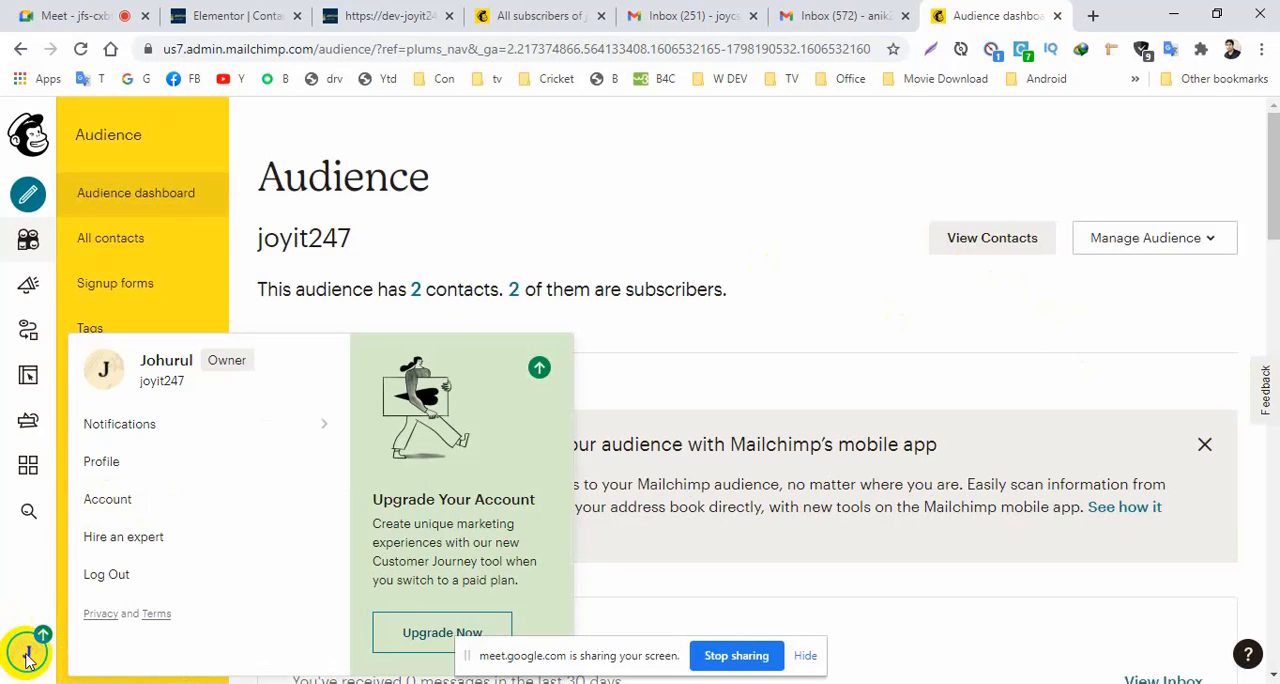
pyautogui.click(100, 499)
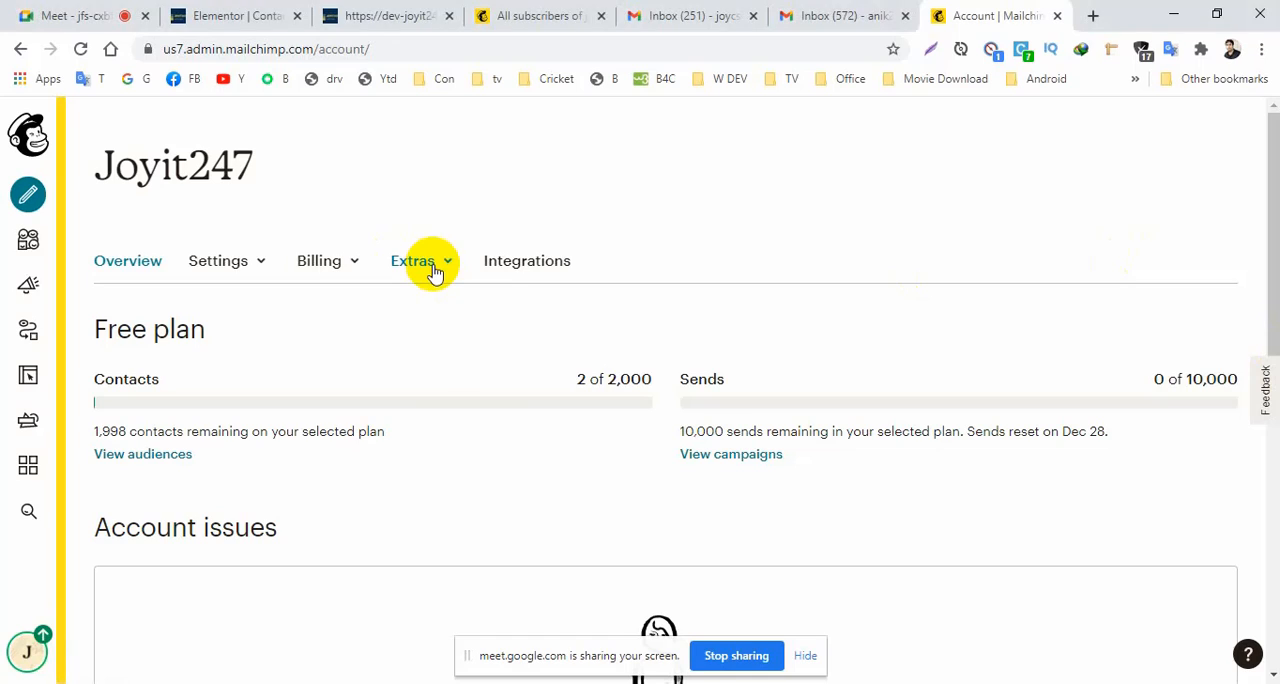
pyautogui.click(433, 270)
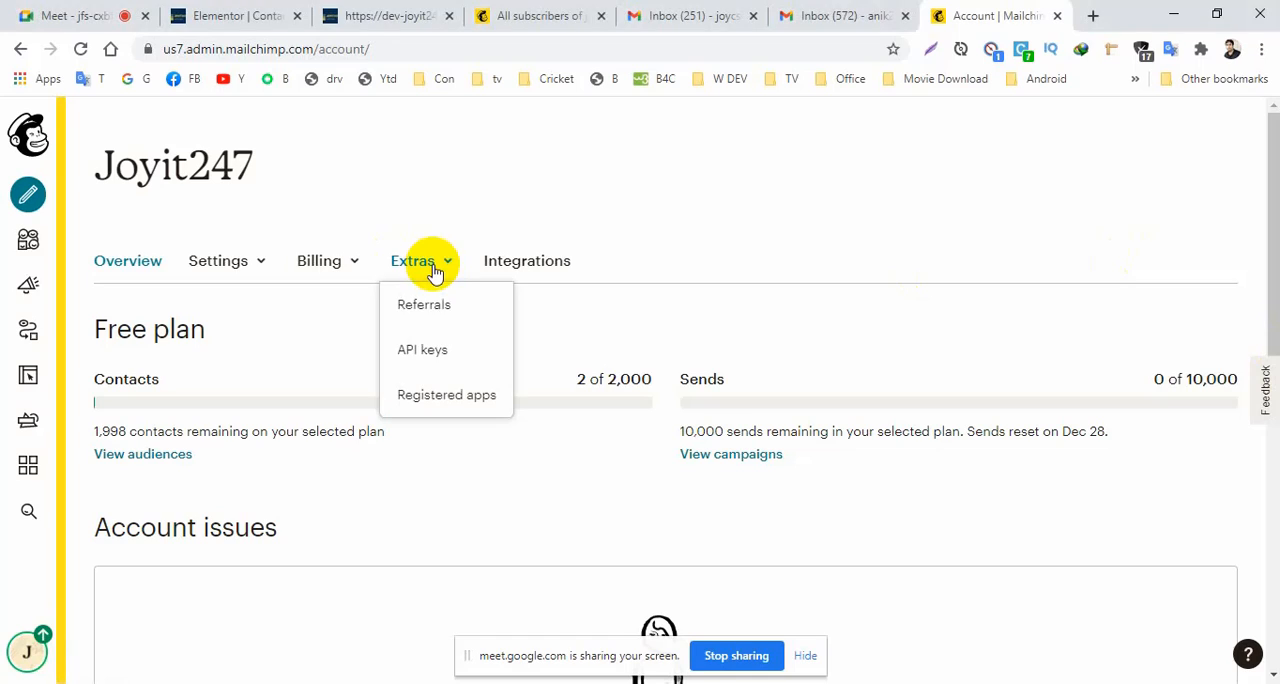
pyautogui.click(430, 355)
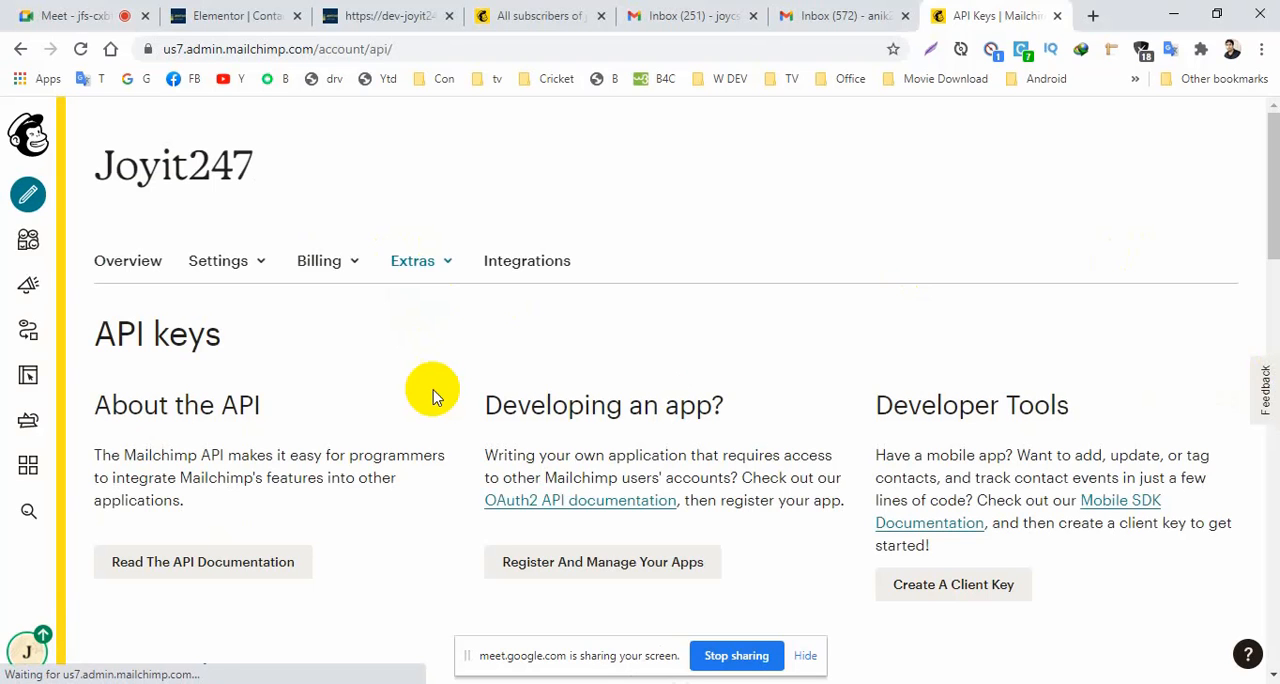
pyautogui.moveTo(1276, 197); pyautogui.dragTo(1270, 290)
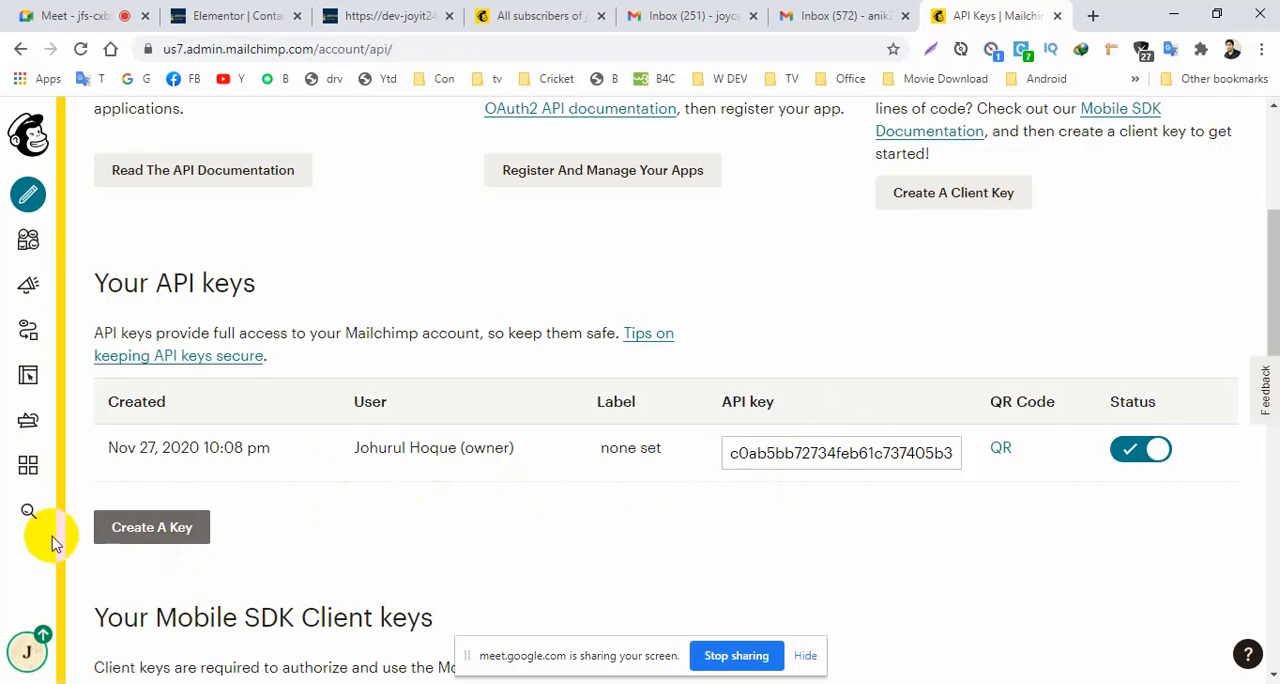
pyautogui.click(134, 538)
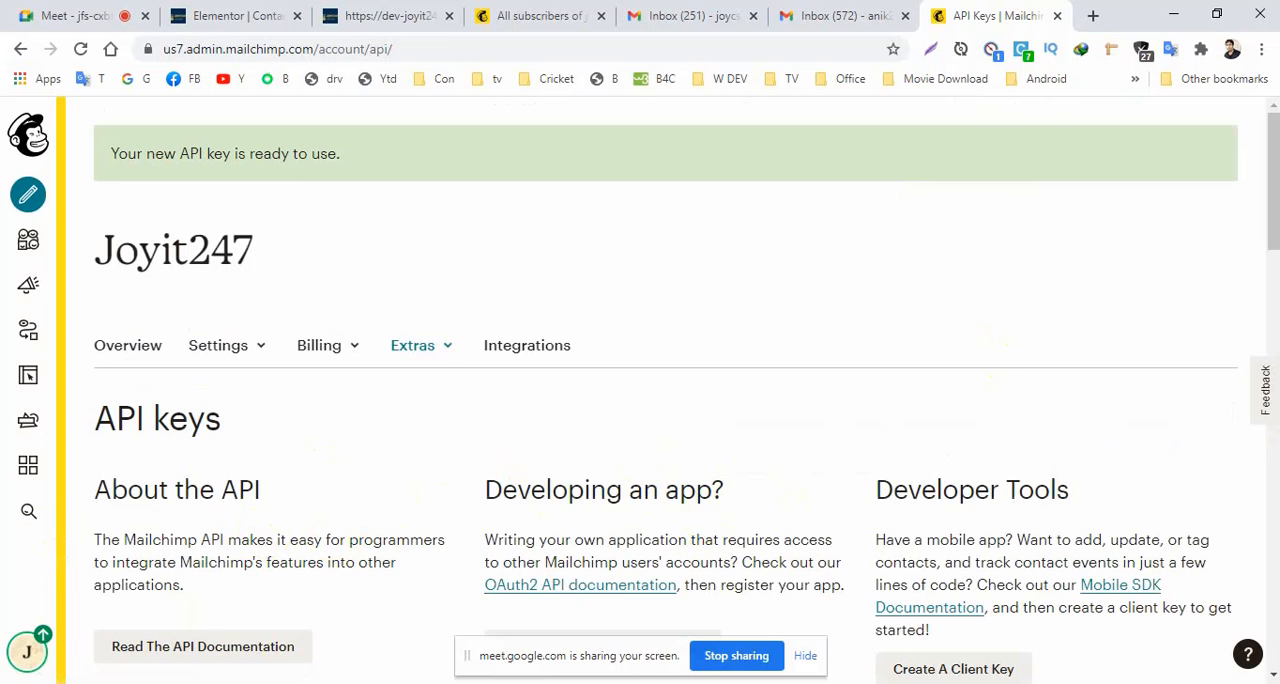
pyautogui.moveTo(1270, 230); pyautogui.dragTo(1267, 350)
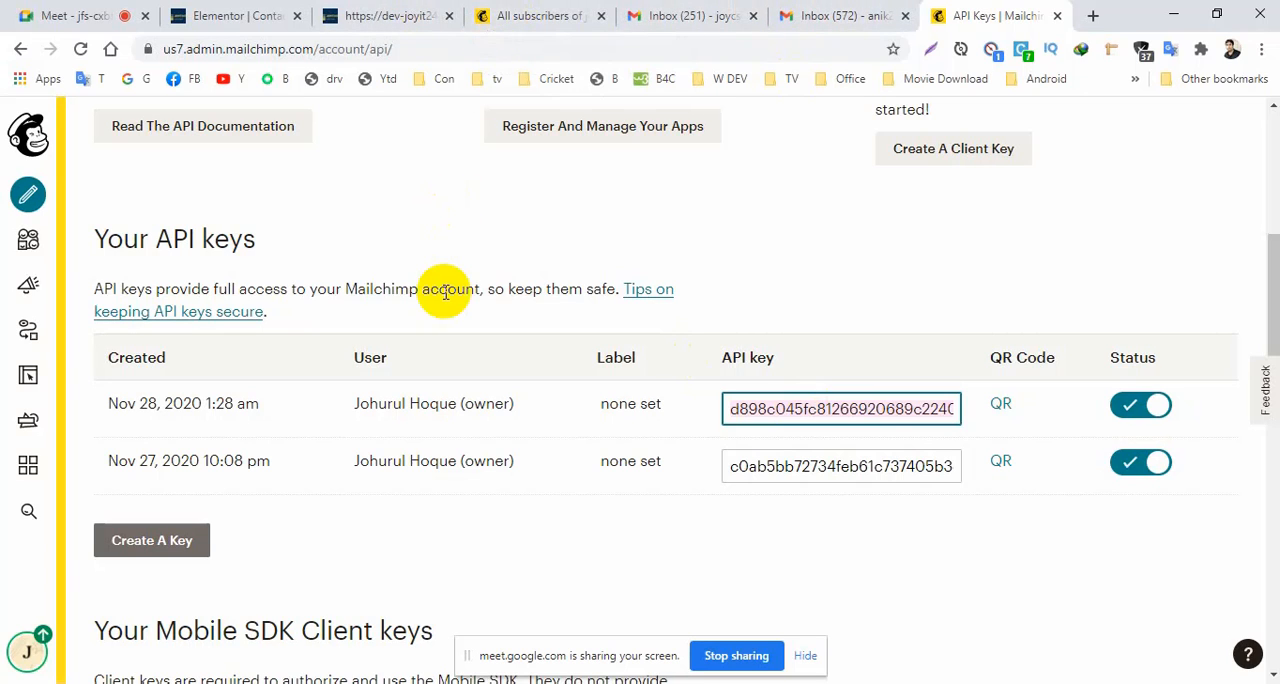
# Switch back to the Elementor editor and add MailChimp to the form's actions after submit.
pyautogui.click(505, 15)
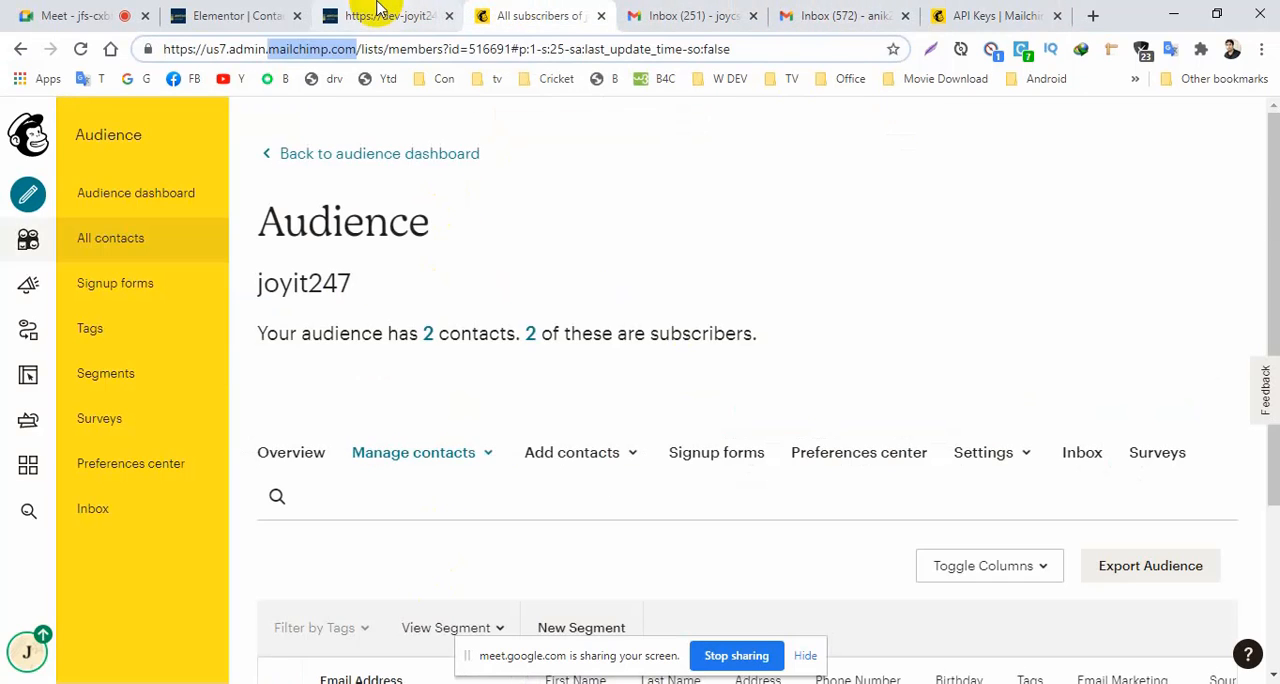
pyautogui.click(373, 17)
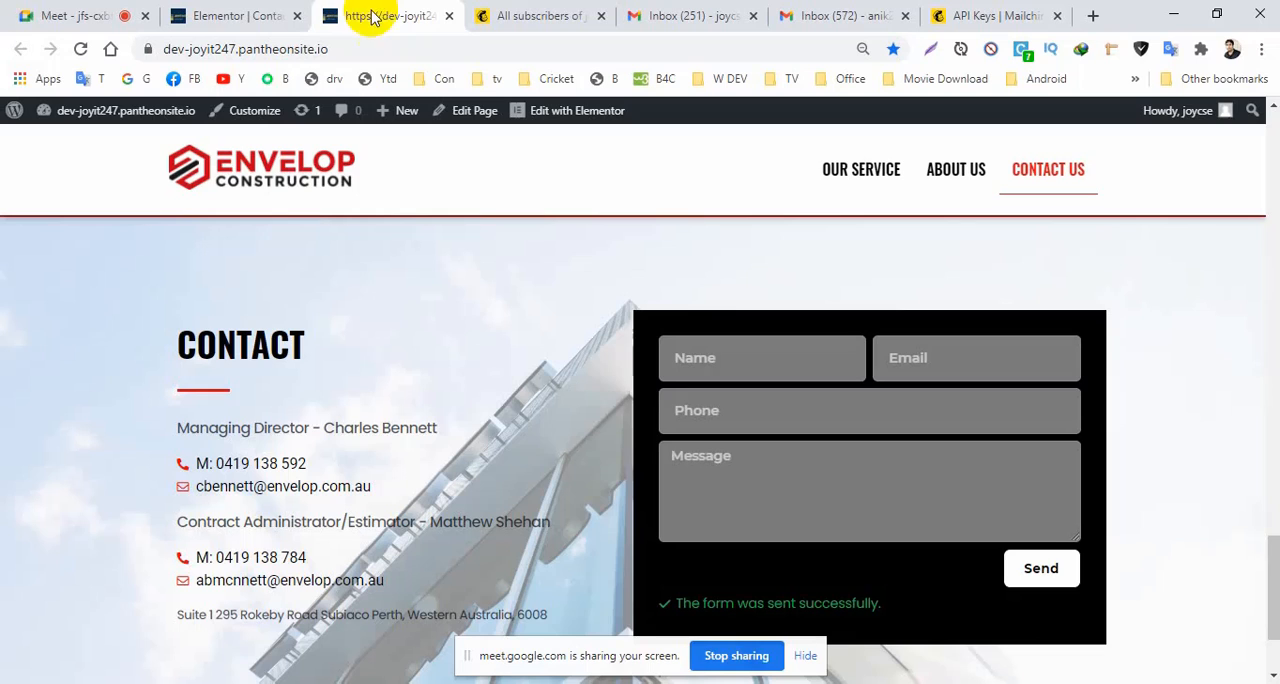
pyautogui.click(222, 10)
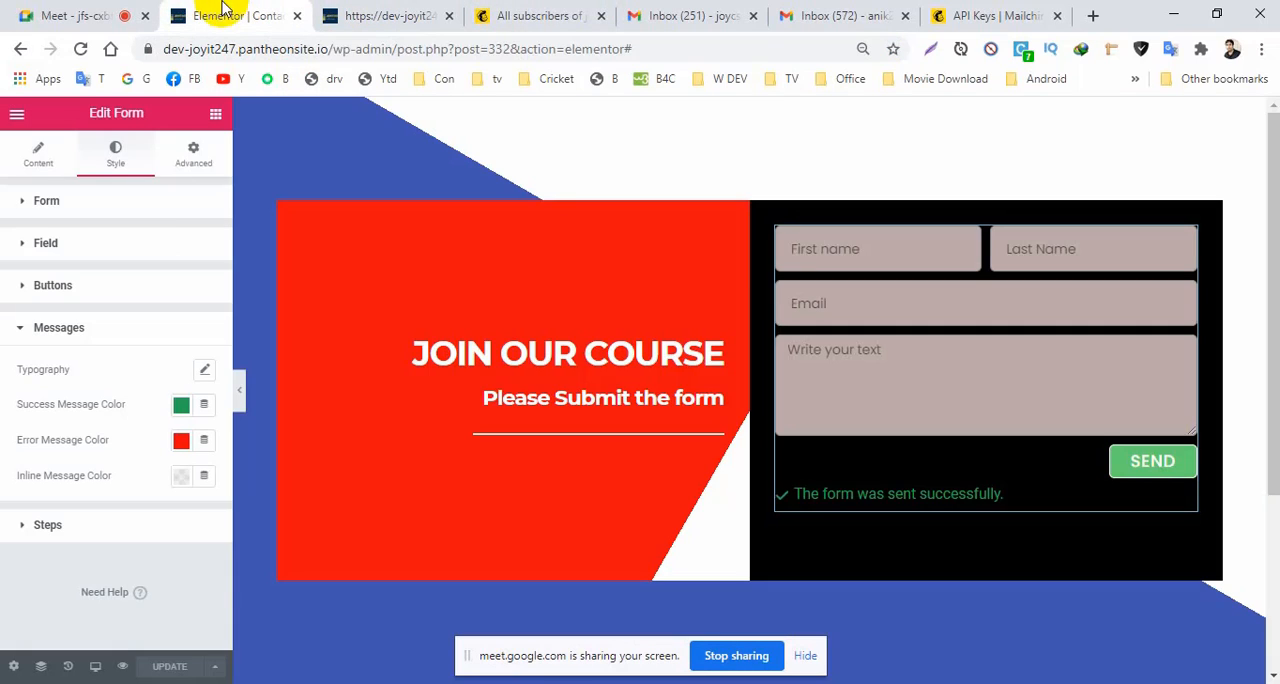
pyautogui.click(40, 162)
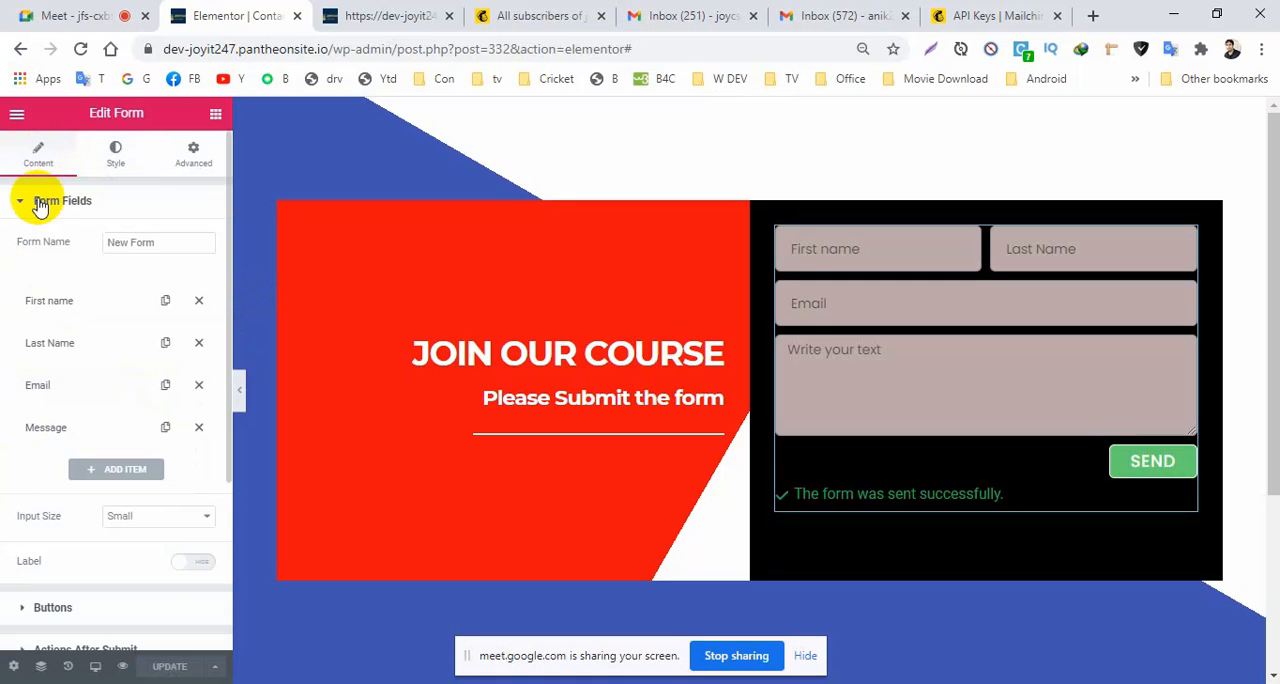
pyautogui.click(22, 200)
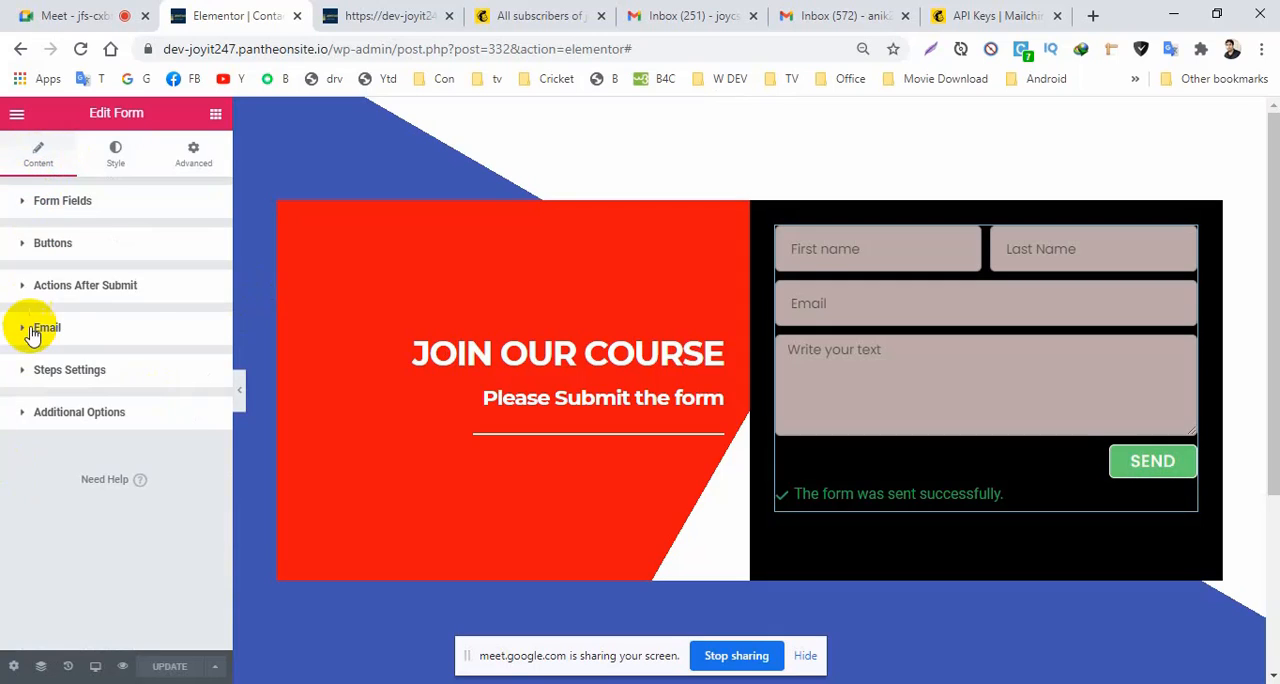
pyautogui.click(40, 290)
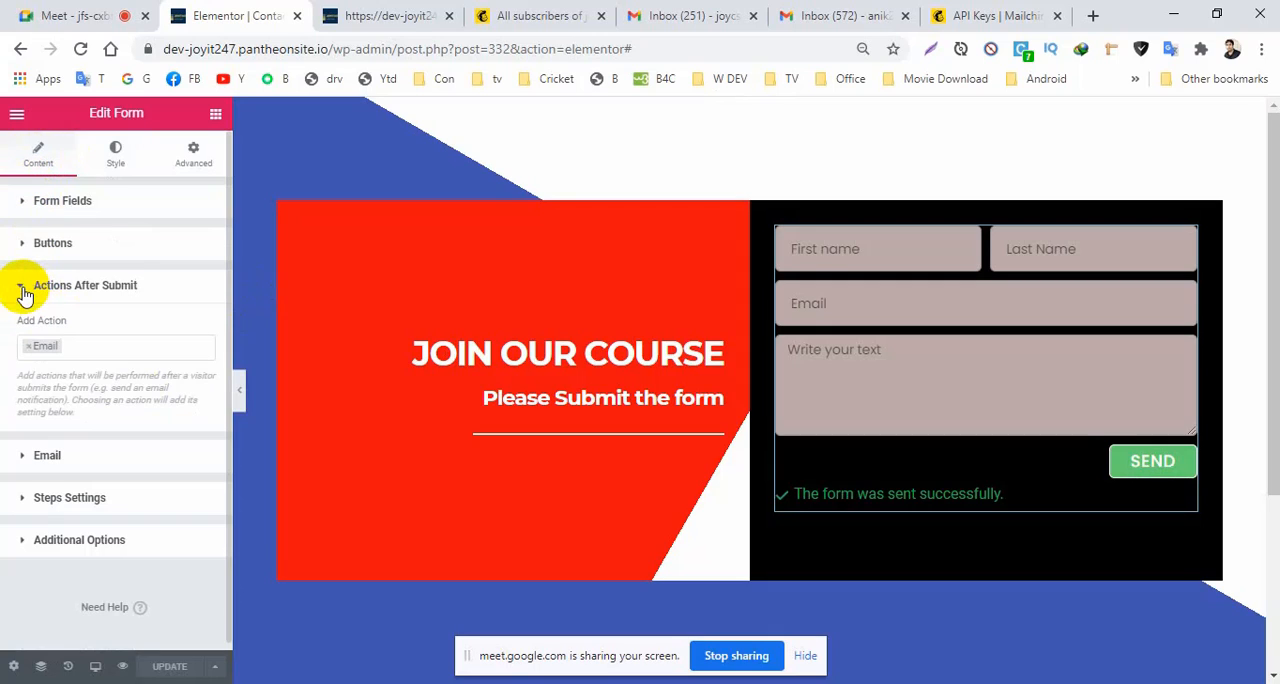
pyautogui.click(81, 347)
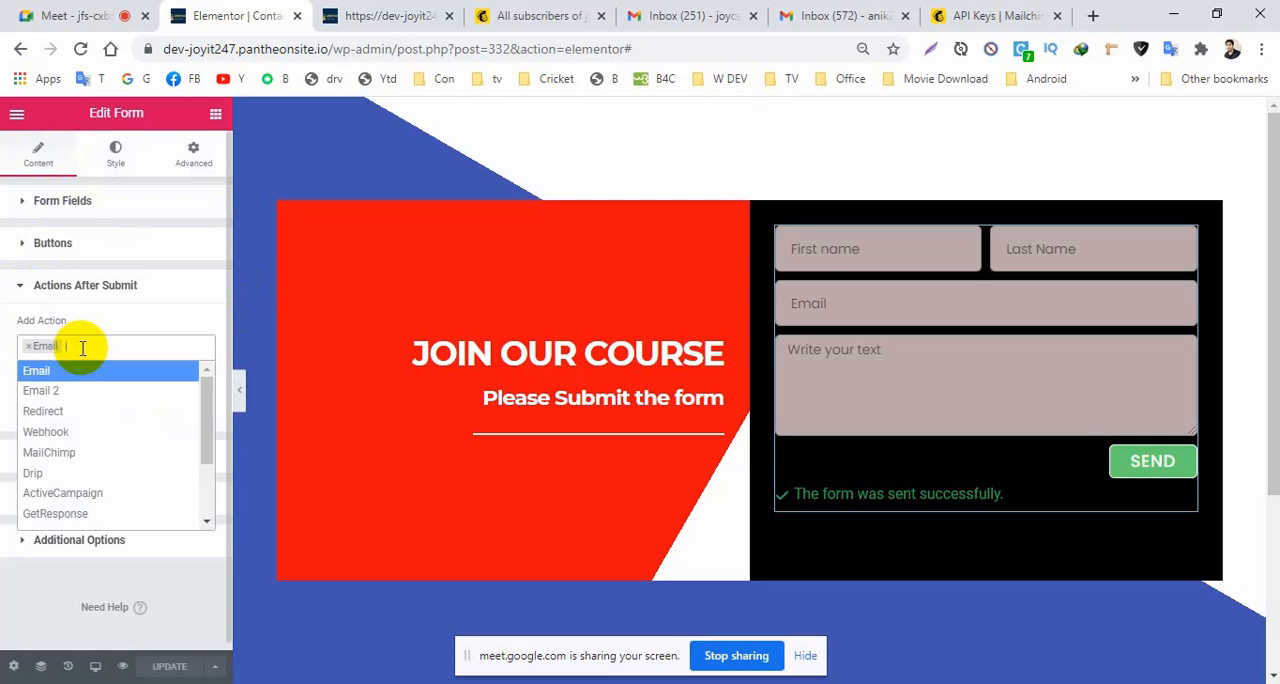
pyautogui.click(60, 452)
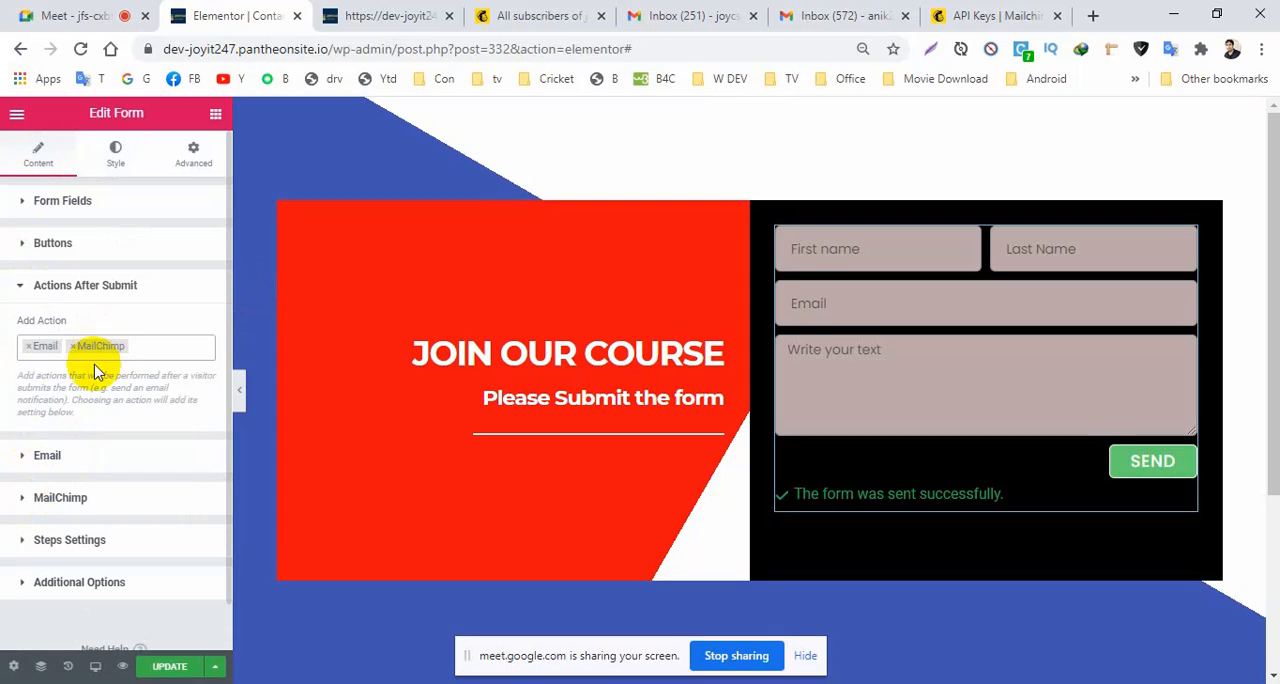
# Set the form's MailChimp API key source to Custom and paste the copied API key as the custom key.
pyautogui.click(42, 500)
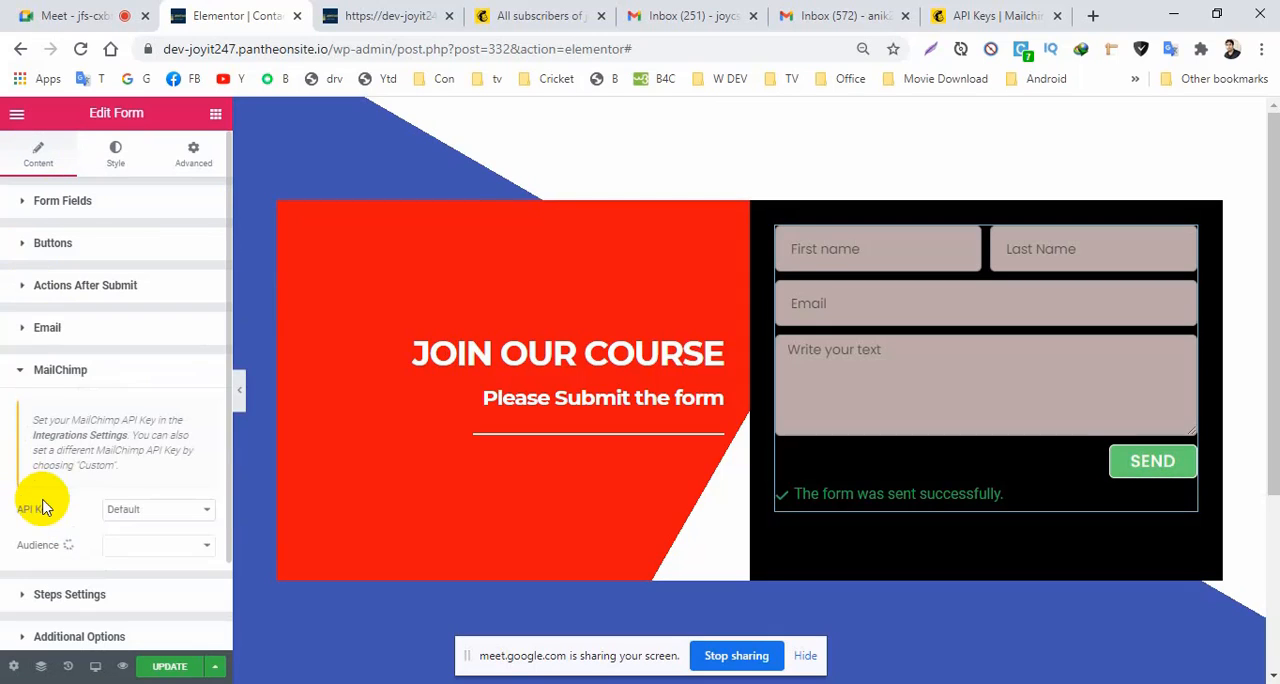
pyautogui.click(140, 511)
pyautogui.click(137, 540)
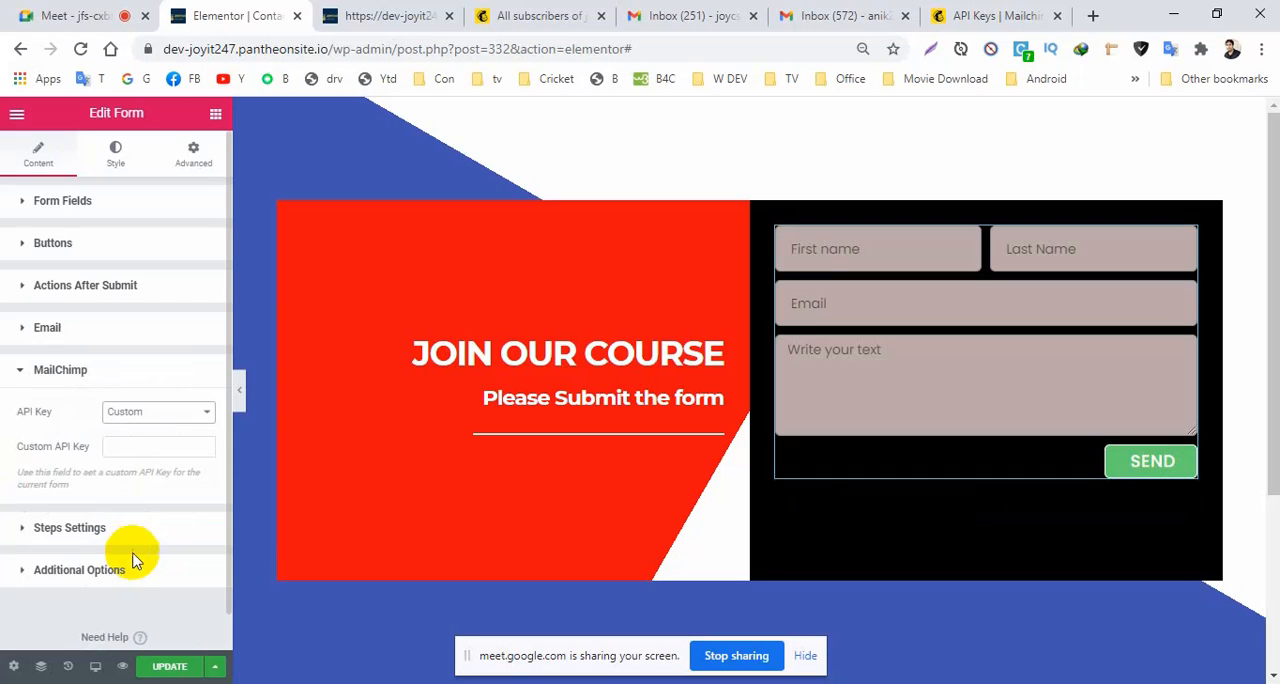
pyautogui.click(120, 447)
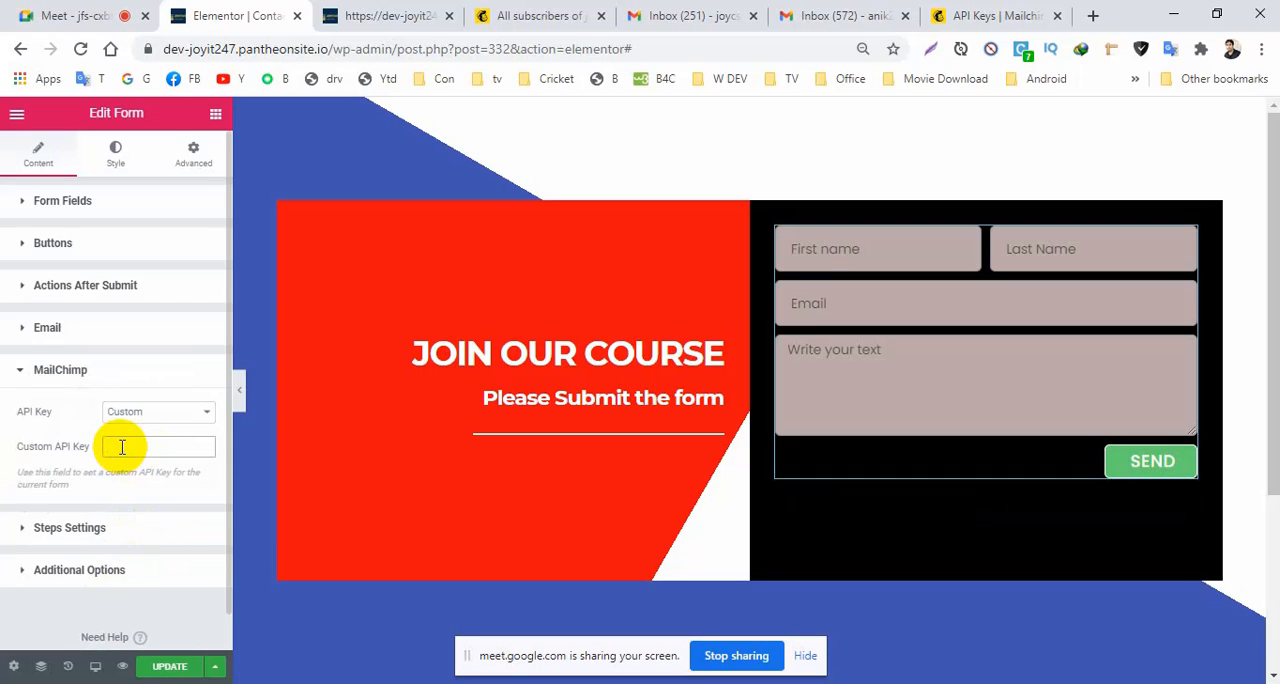
pyautogui.hotkey('ctrl', 'v')
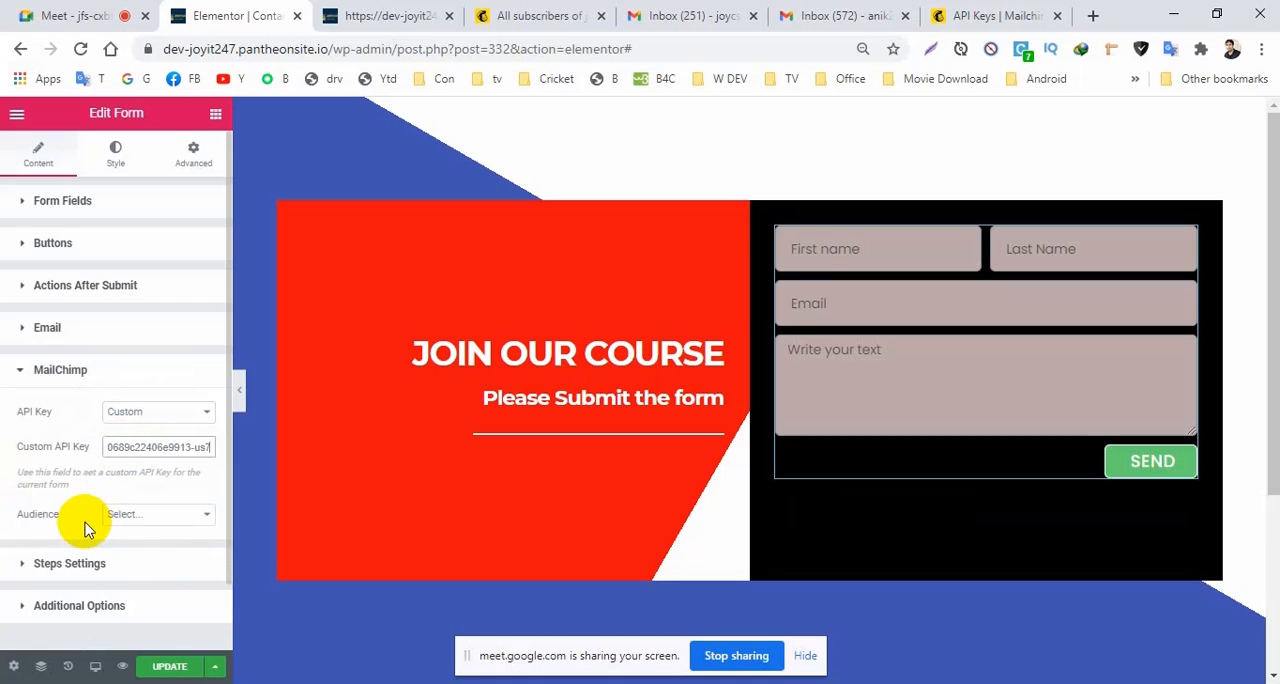
# Choose joyit247 as the Mailchimp audience for the form.
pyautogui.click(130, 514)
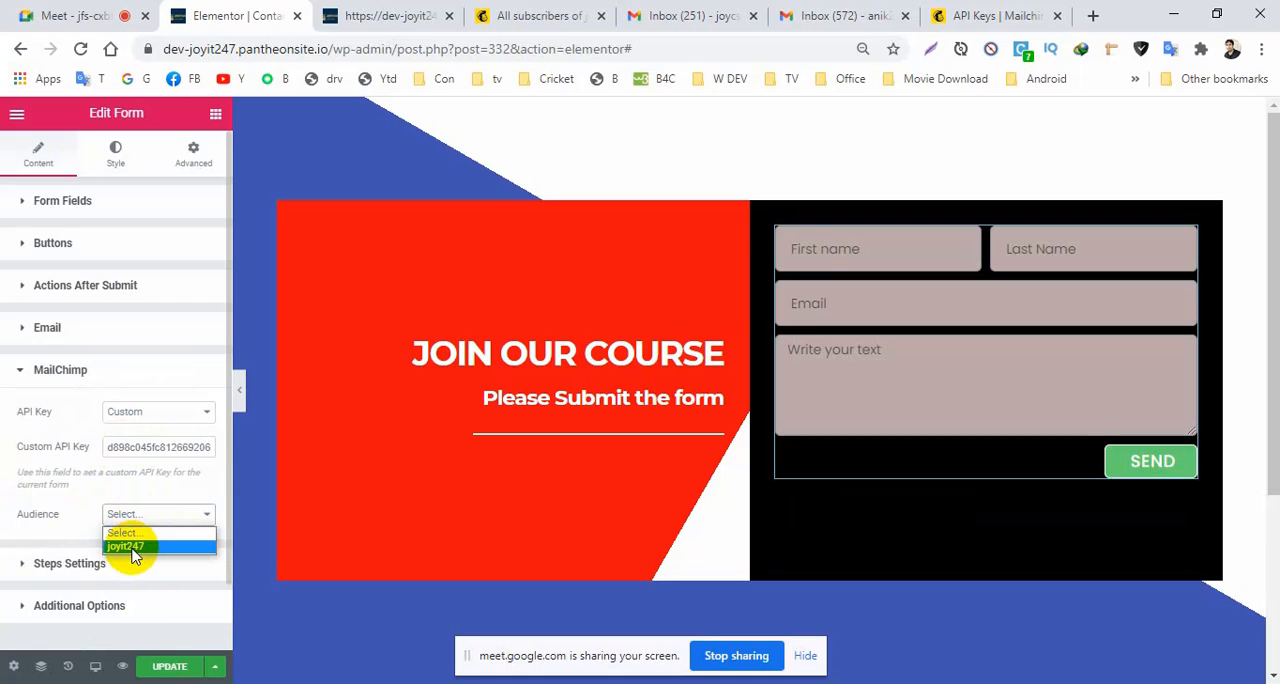
pyautogui.click(132, 547)
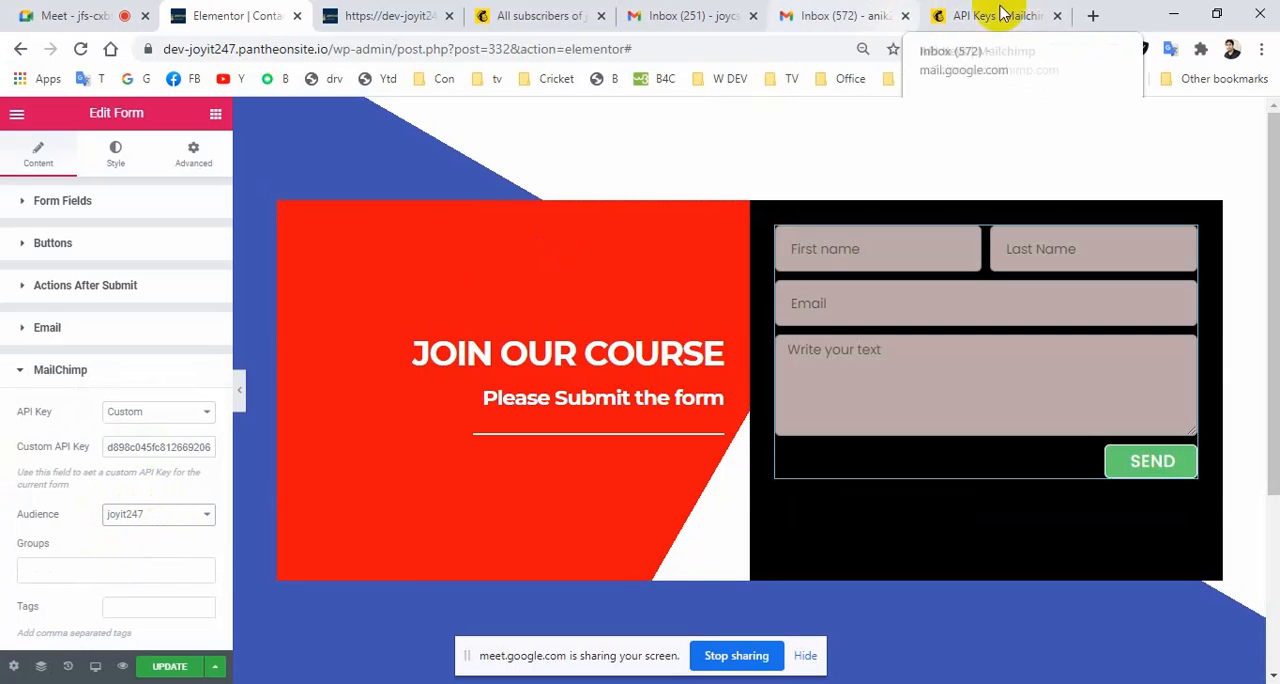
pyautogui.click(152, 522)
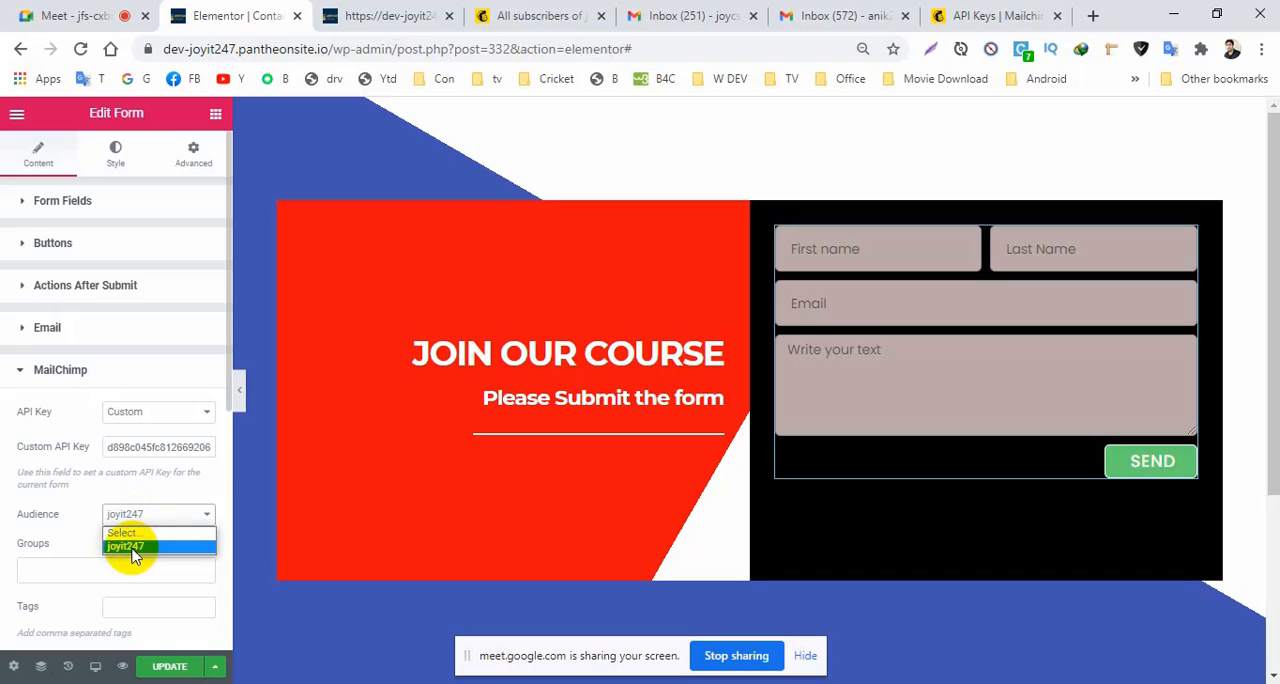
pyautogui.click(130, 546)
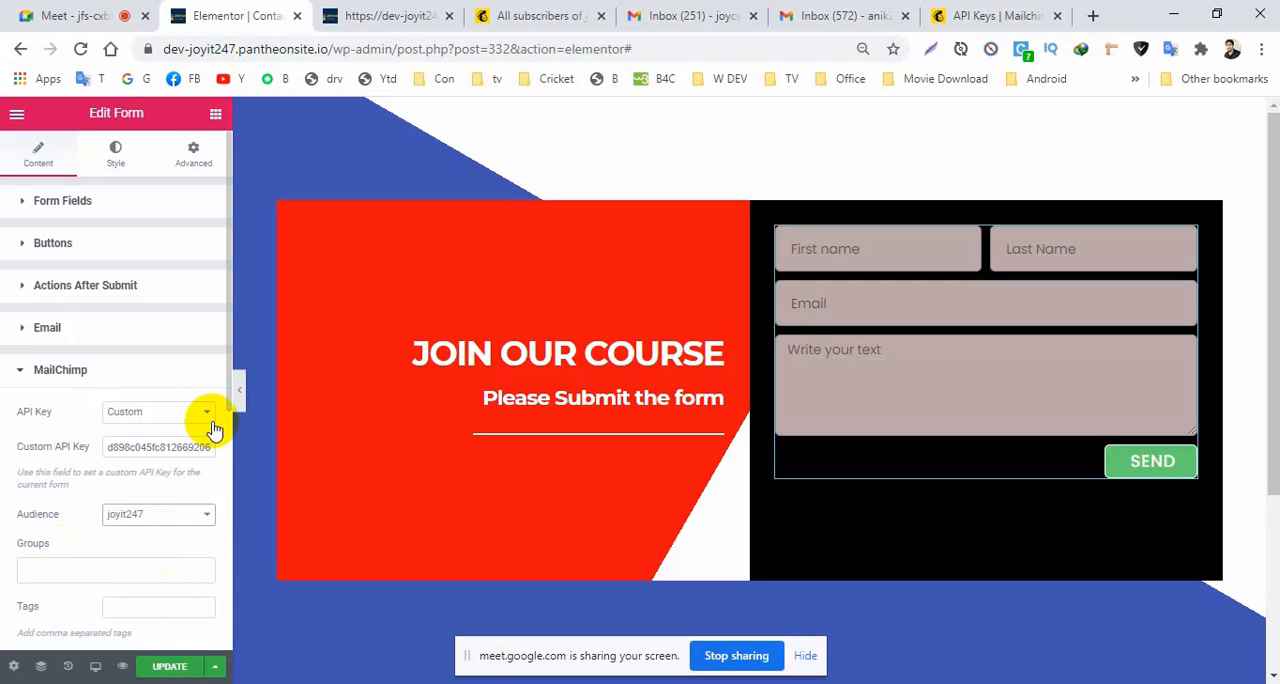
# Map Mailchimp's Email field to the form's Email field and update the page.
pyautogui.moveTo(228, 405); pyautogui.dragTo(208, 553)
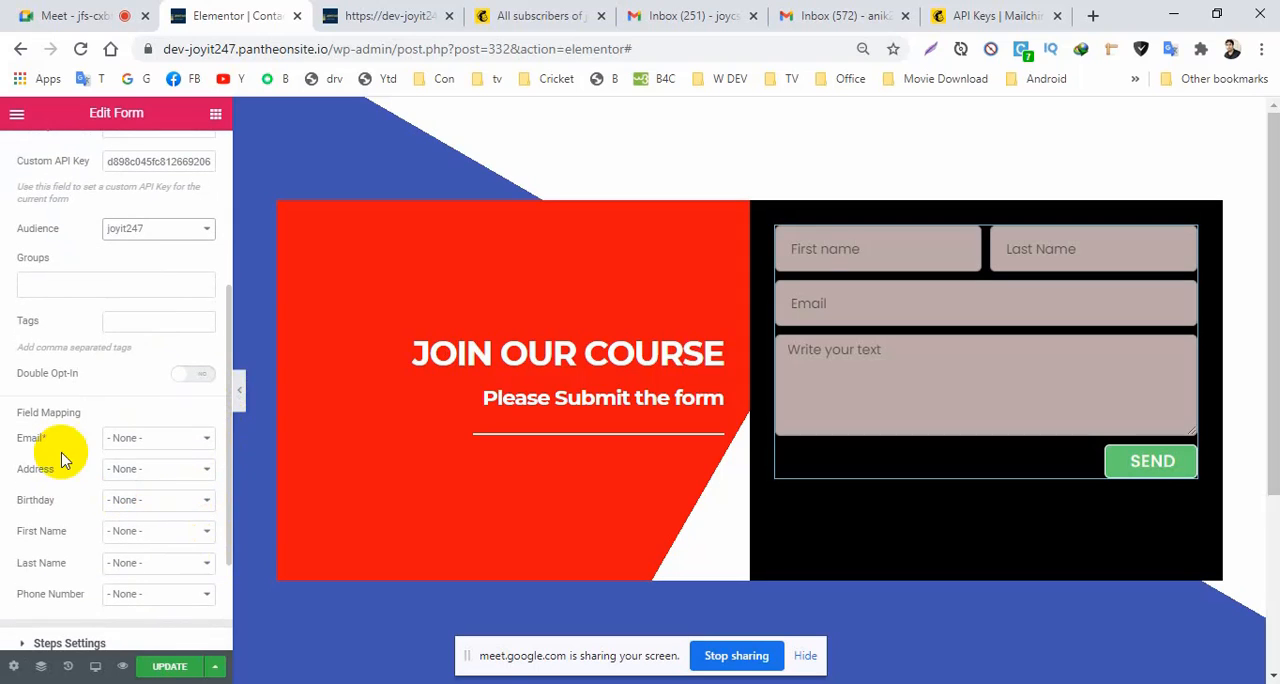
pyautogui.click(140, 438)
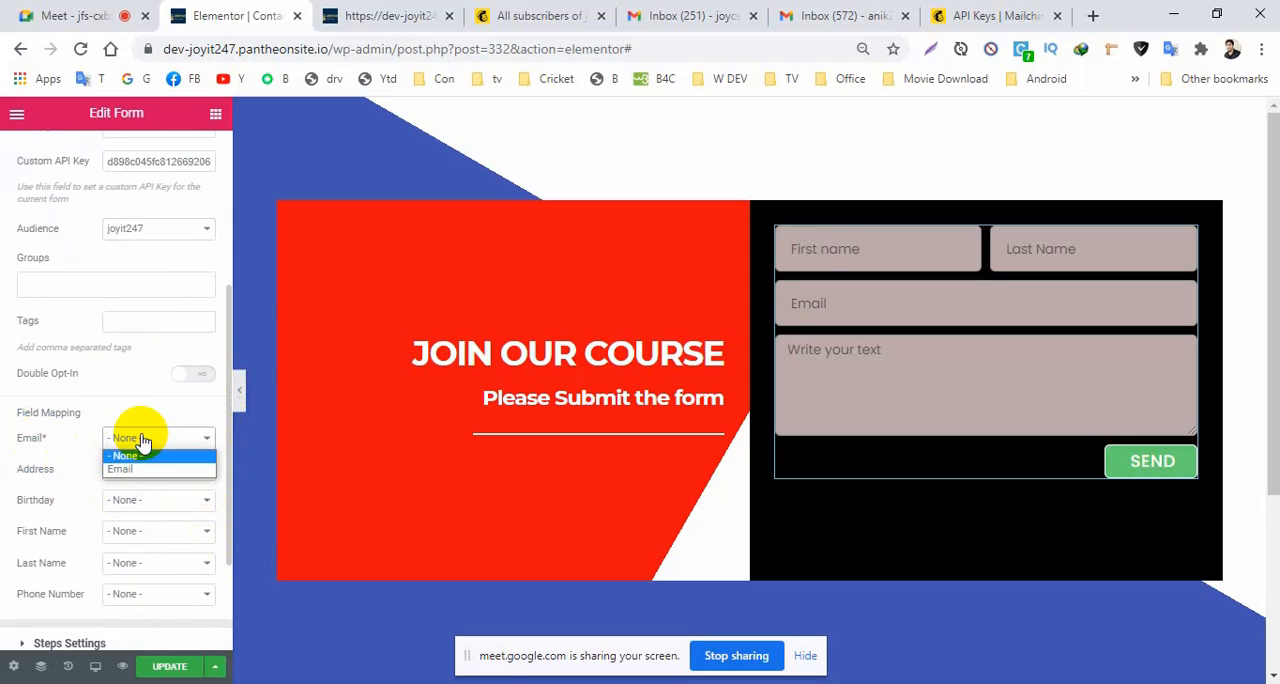
pyautogui.click(126, 463)
pyautogui.click(156, 666)
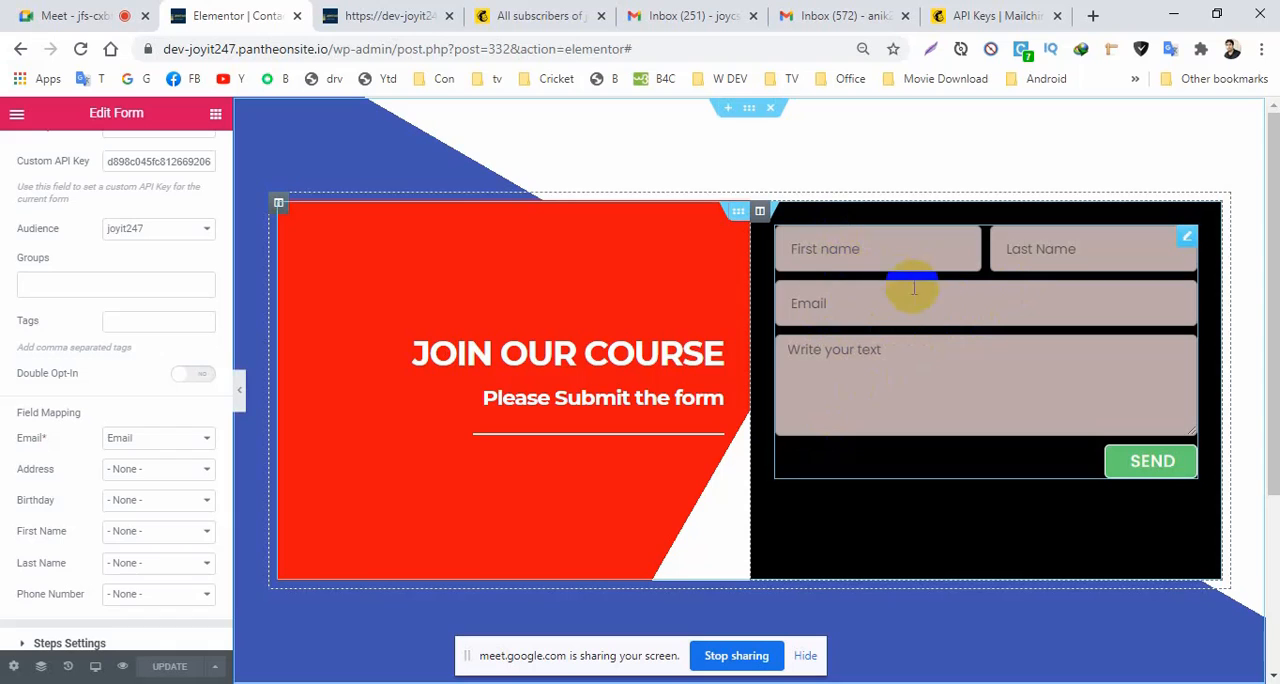
# Return to the Mailchimp account and examine the contact list of the joyit247 audience.
pyautogui.click(1000, 15)
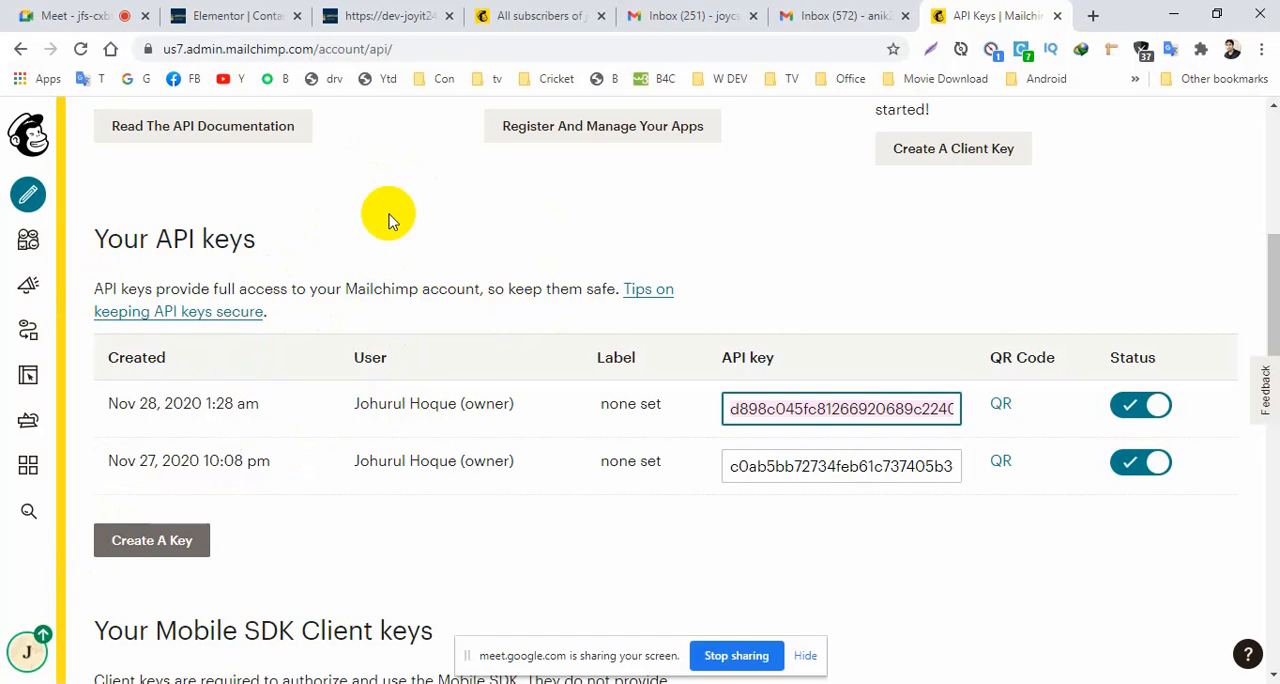
pyautogui.click(28, 245)
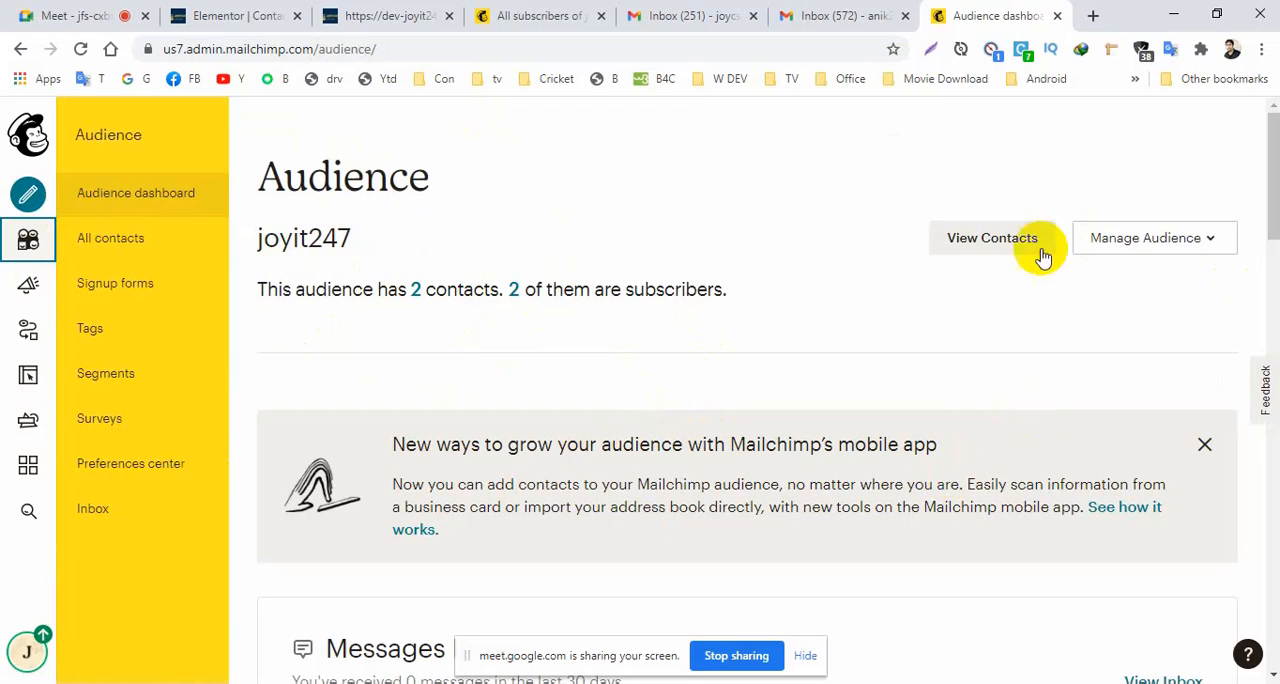
pyautogui.click(979, 245)
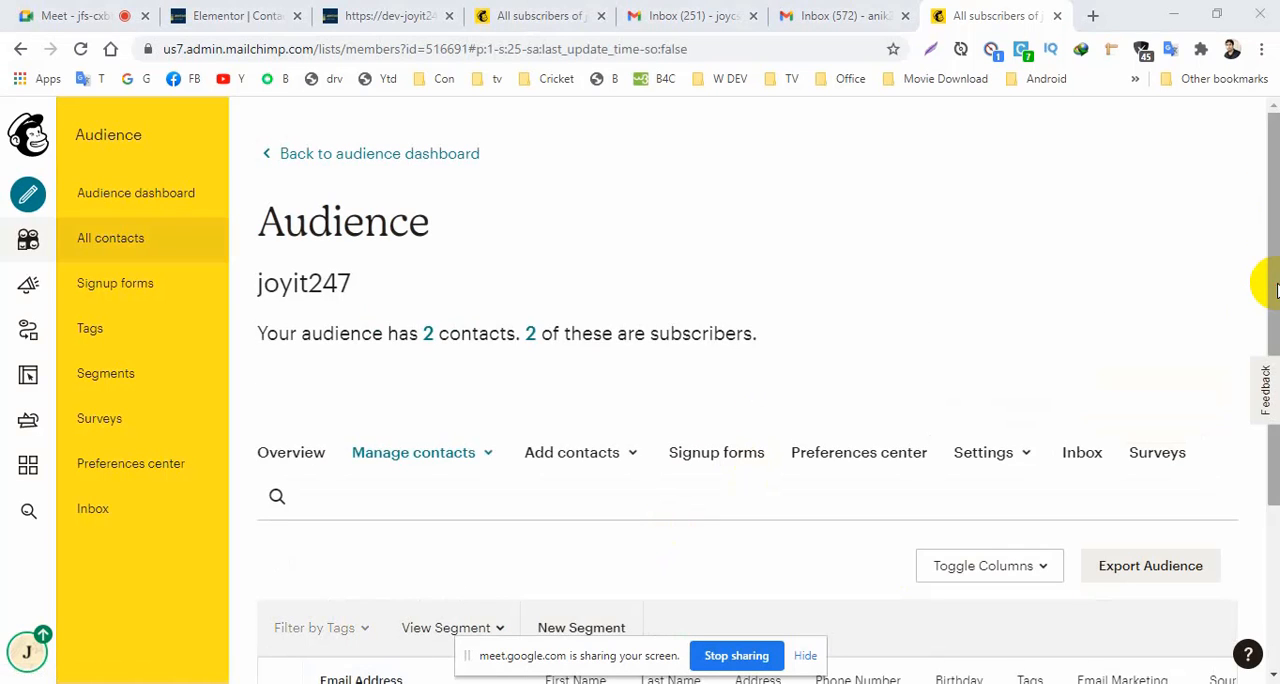
pyautogui.moveTo(1273, 288); pyautogui.dragTo(1272, 452)
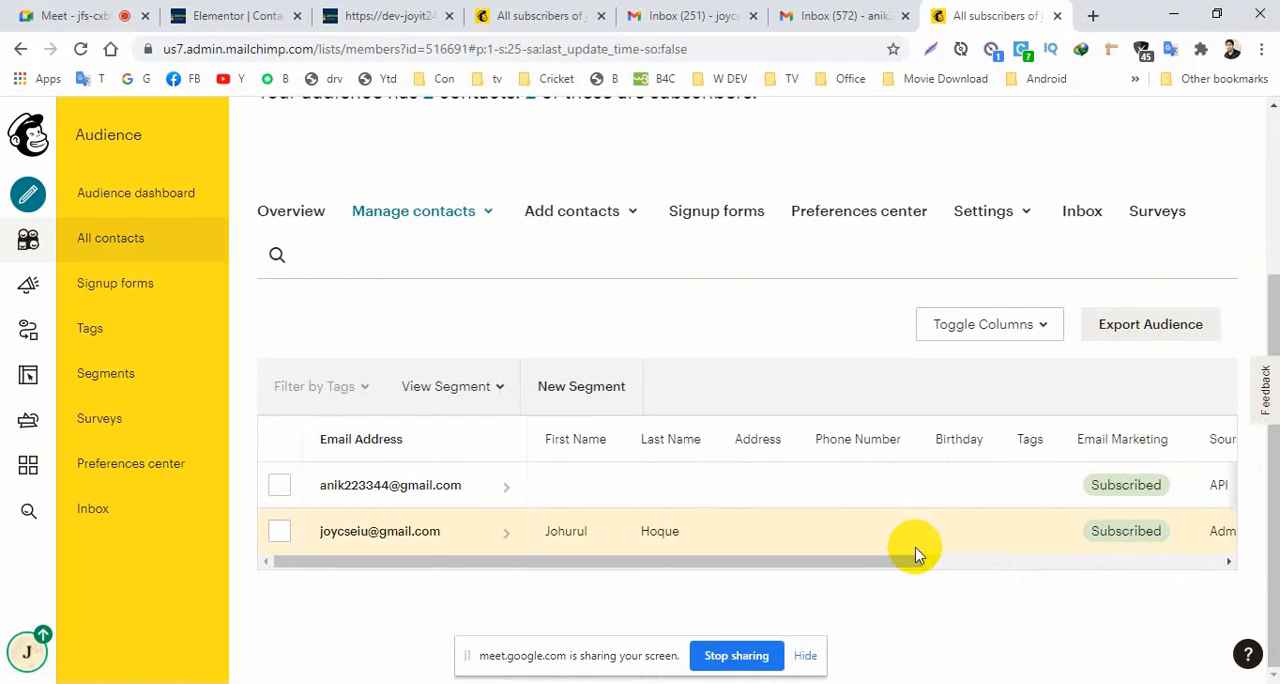
pyautogui.moveTo(853, 568); pyautogui.dragTo(722, 570)
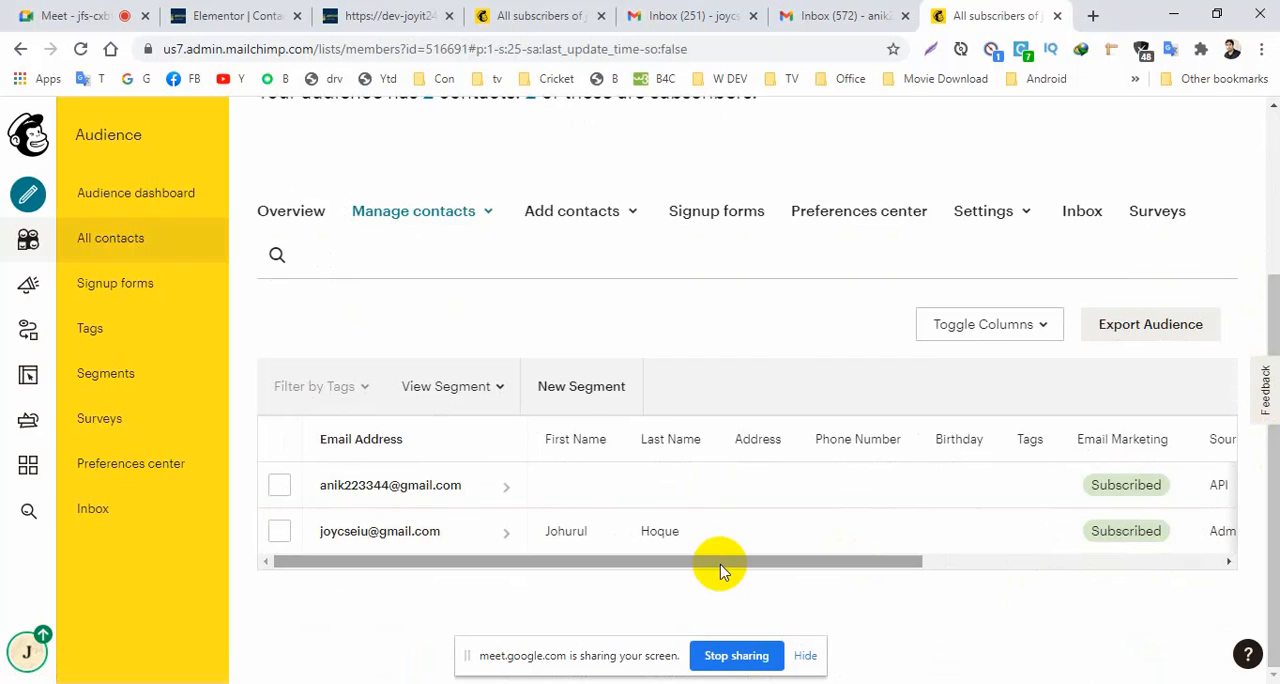